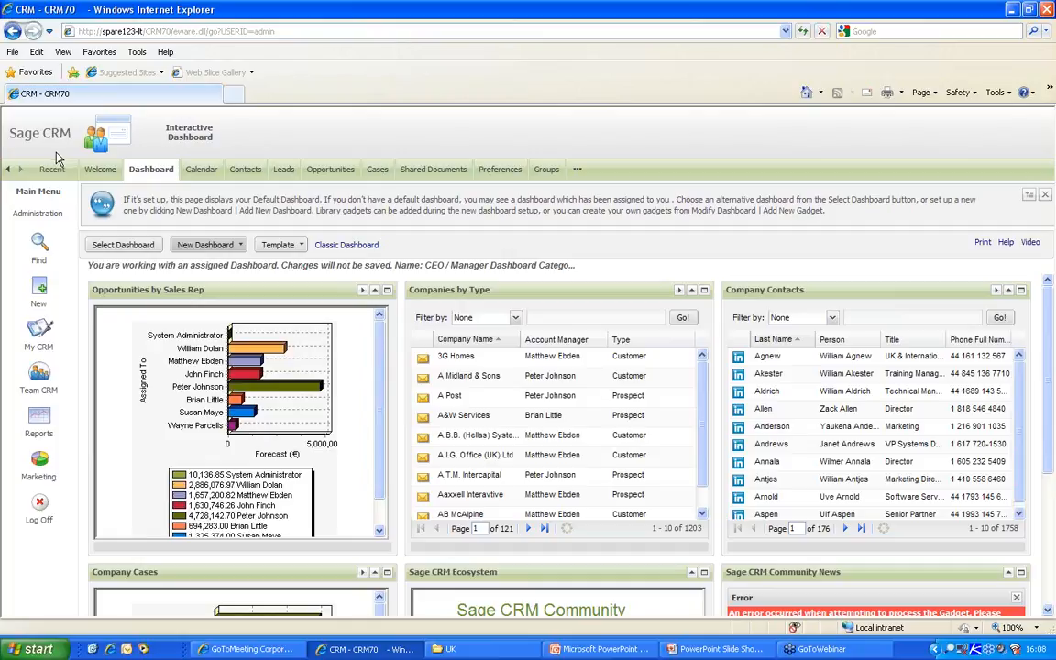
- Log off the administrator and, after one failed attempt, sign in as the sales user
left_click(40, 509)
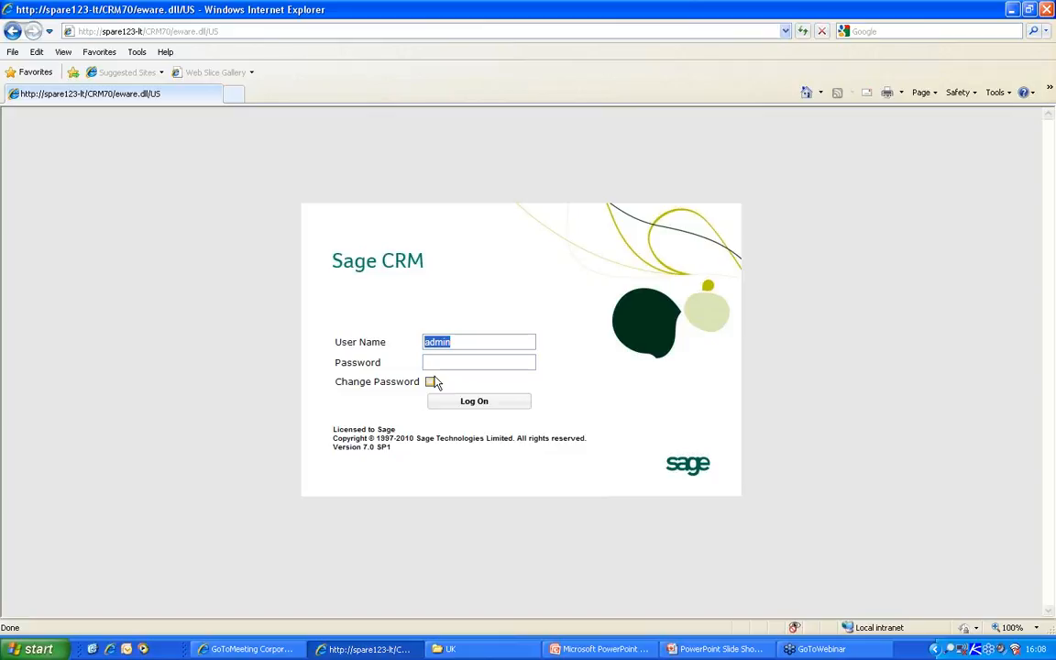
type("m")
key("Return")
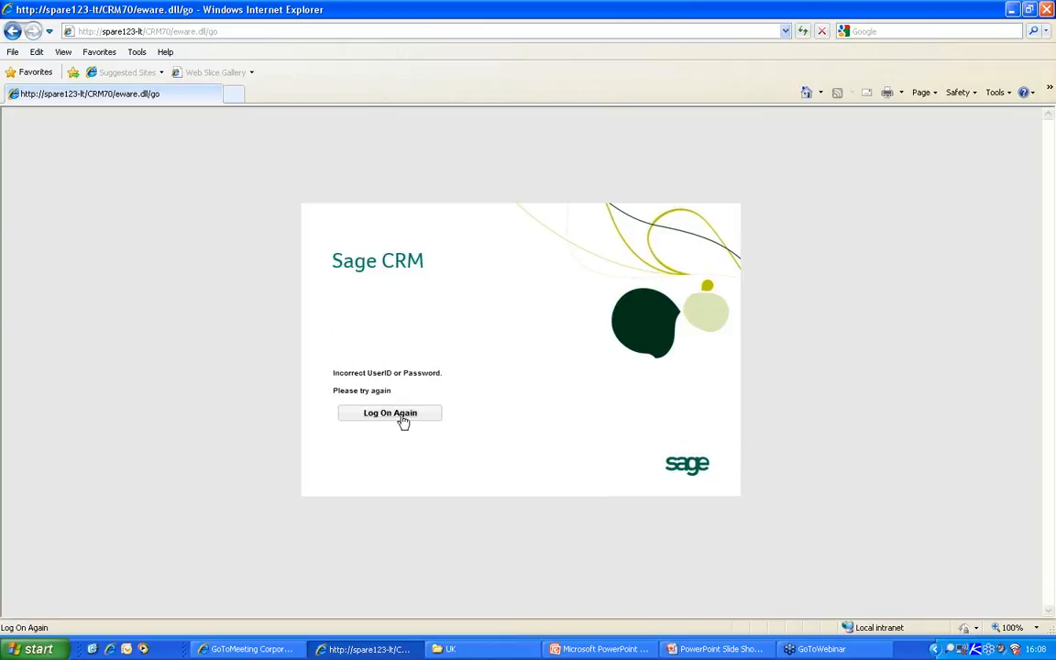
left_click(469, 421)
left_click_drag(462, 341, 400, 348)
type("e")
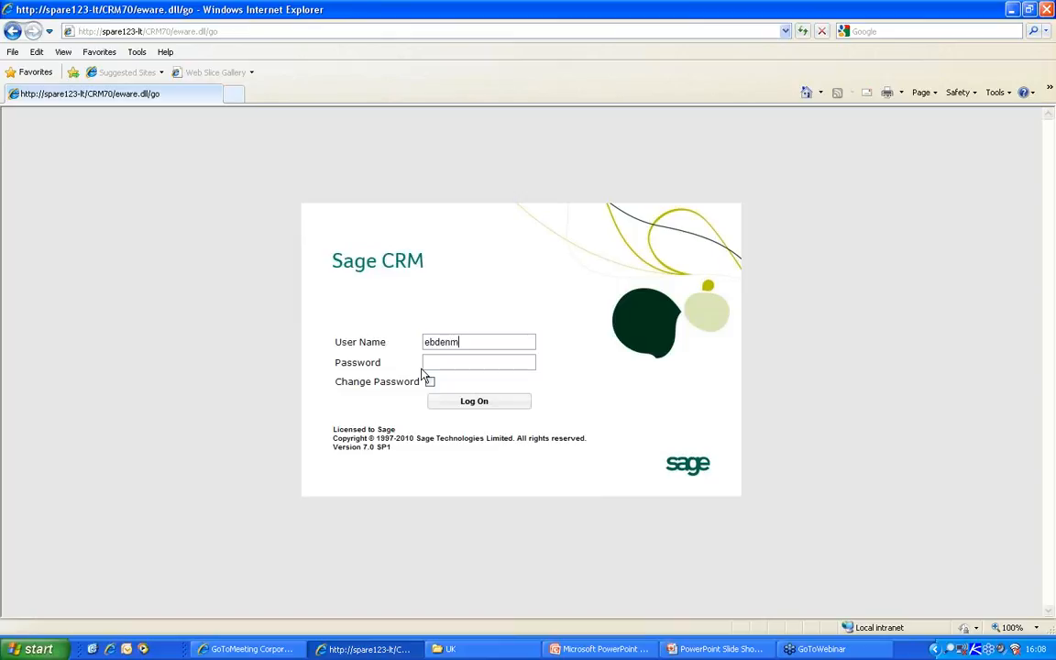
type("bdenm")
key("Return")
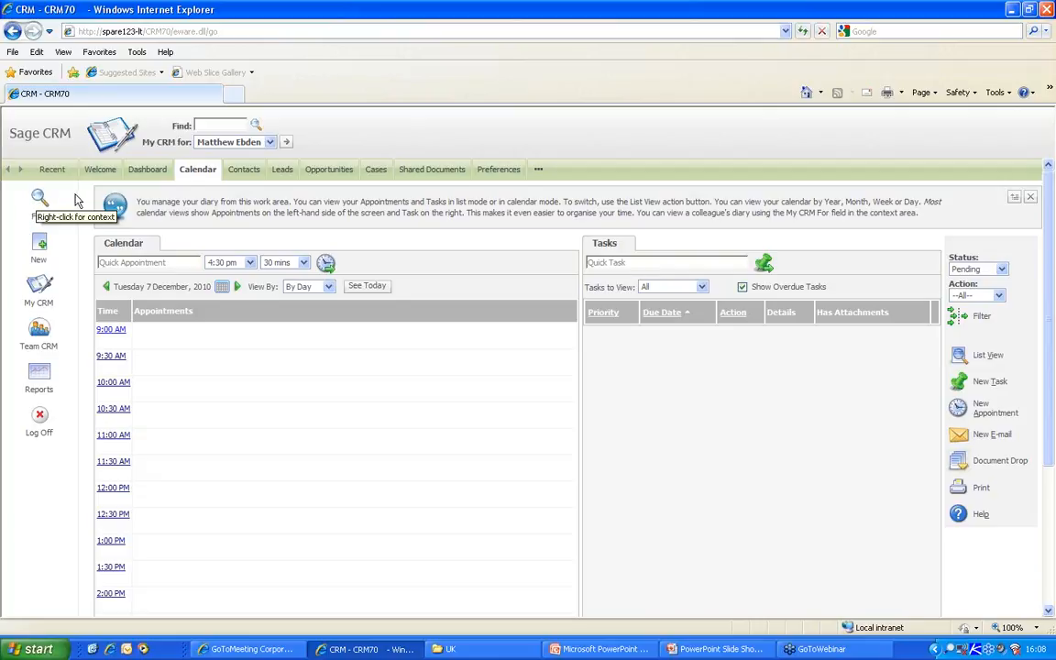
- Browse the Sales reports, then run a Company search listing all 732 companies
left_click(38, 374)
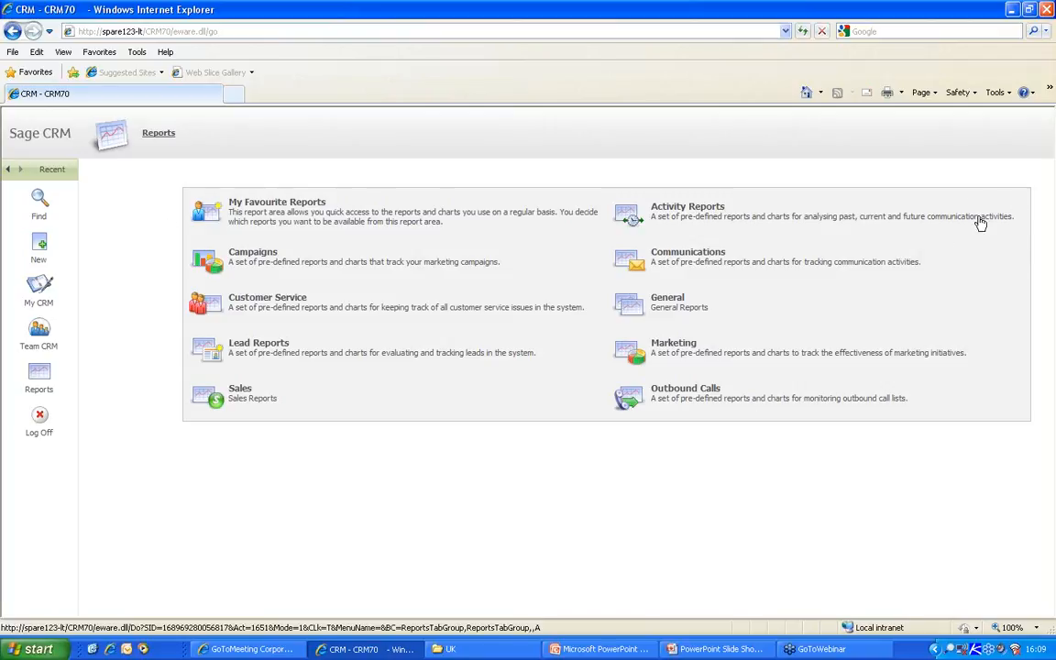
left_click(203, 400)
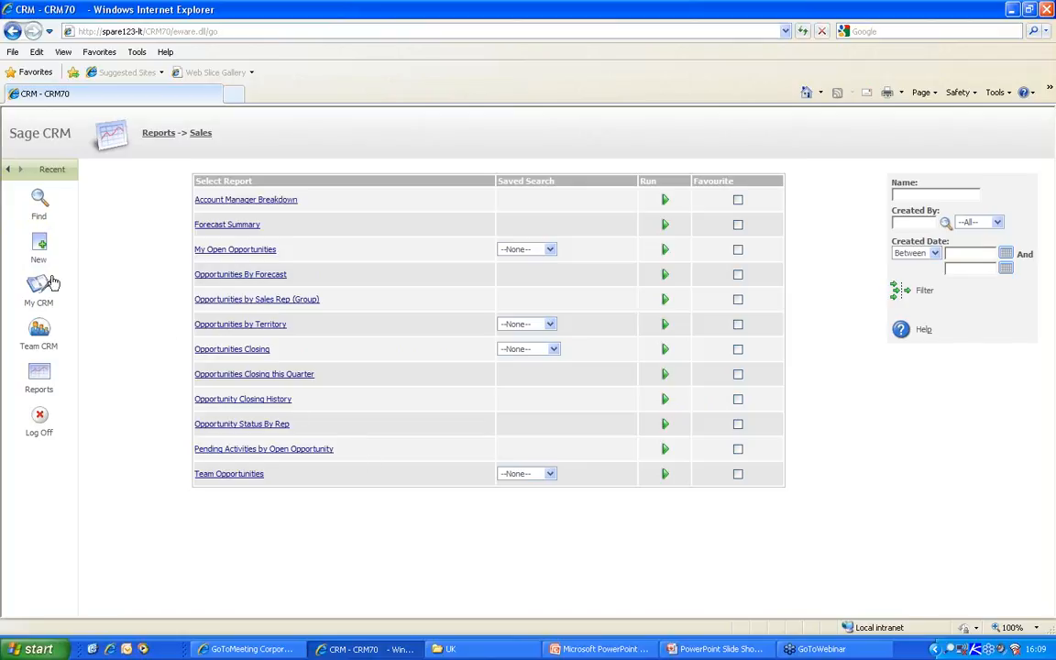
left_click(40, 199)
left_click(202, 134)
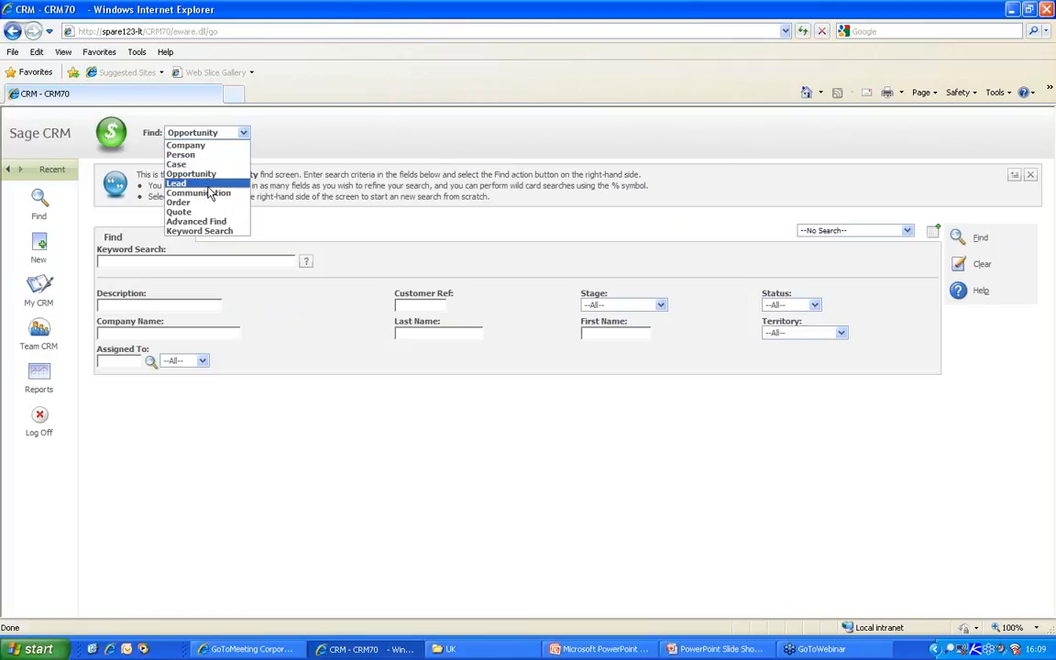
left_click(204, 147)
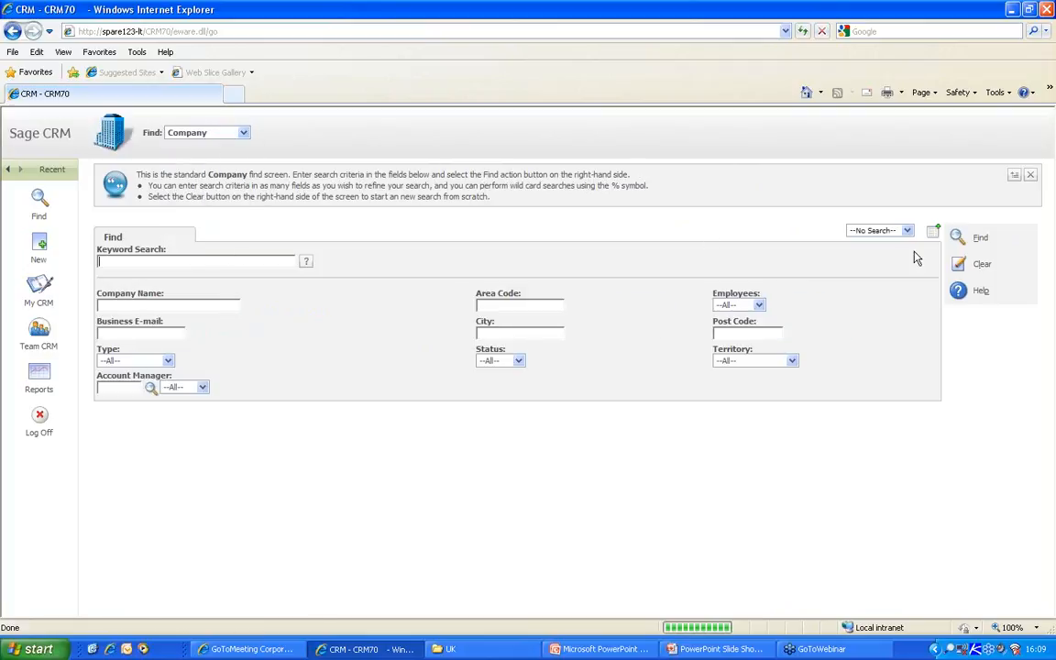
left_click(957, 237)
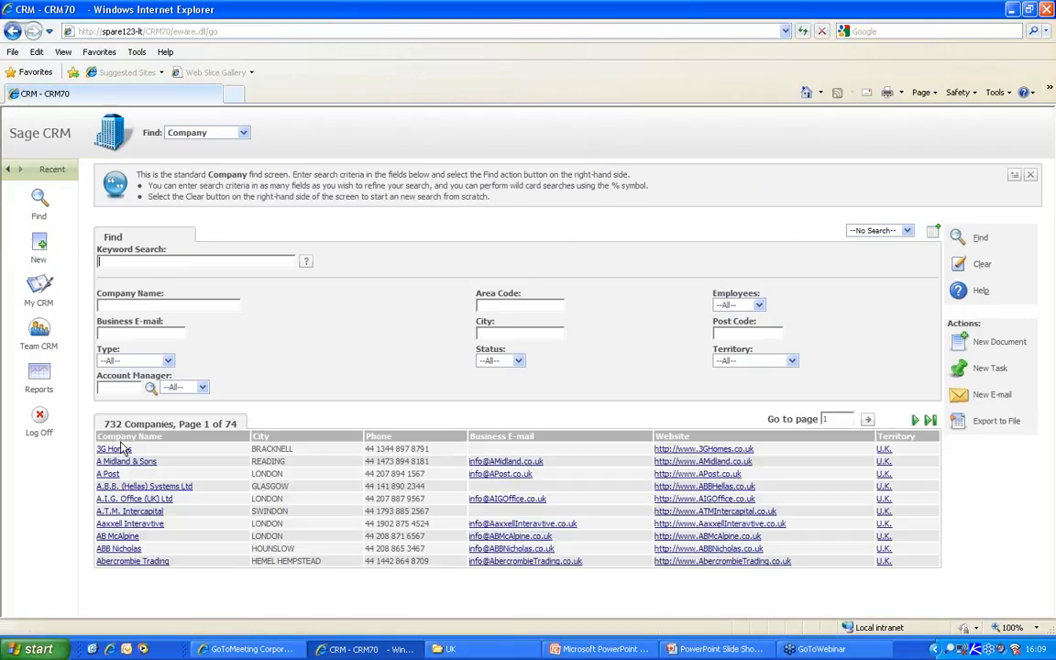
- Check which record types this user can create, then return to the company search results
left_click(42, 246)
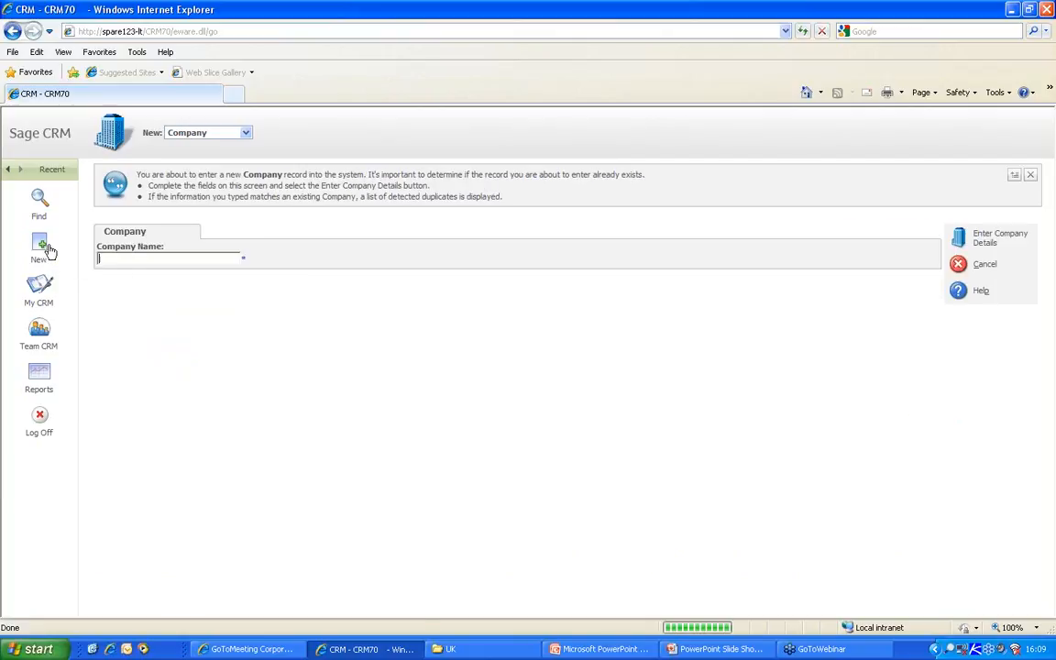
left_click(246, 133)
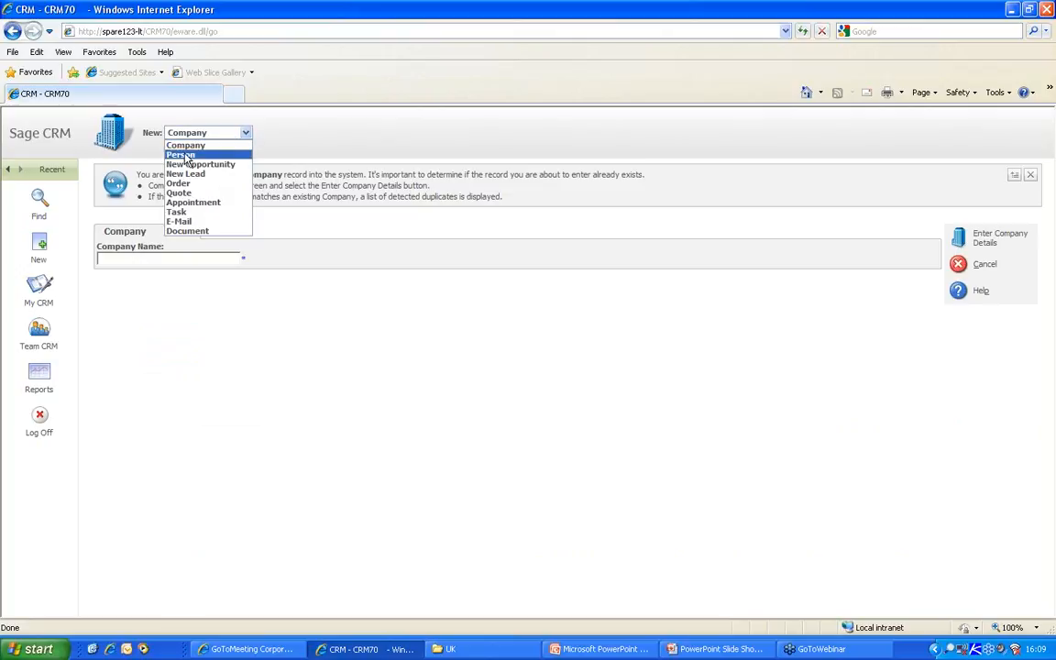
left_click(568, 325)
mouse_move(52, 176)
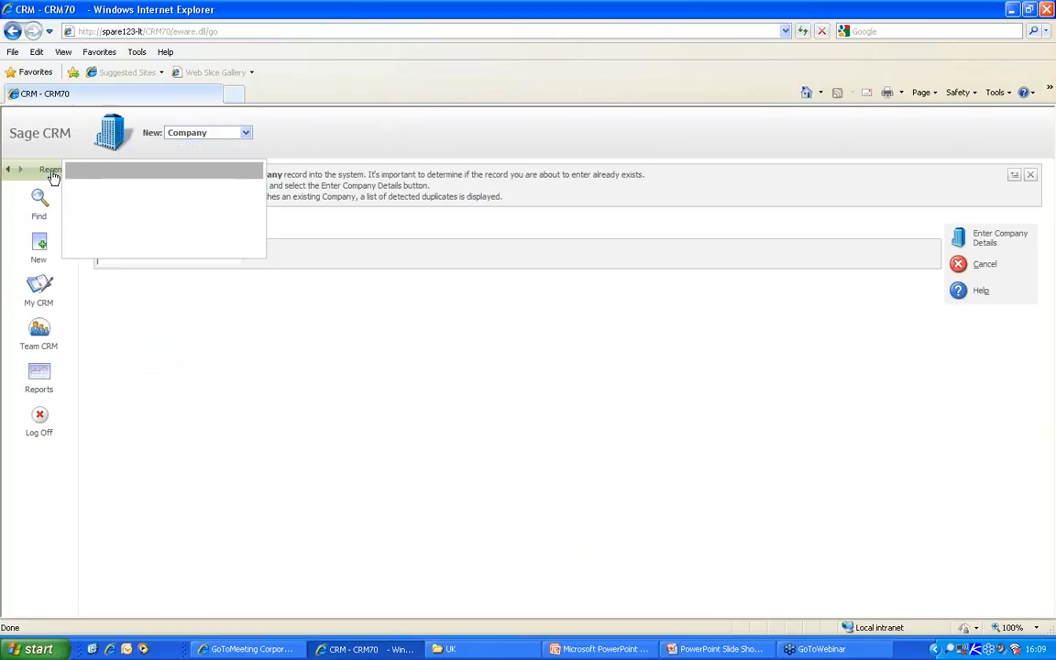
left_click(37, 193)
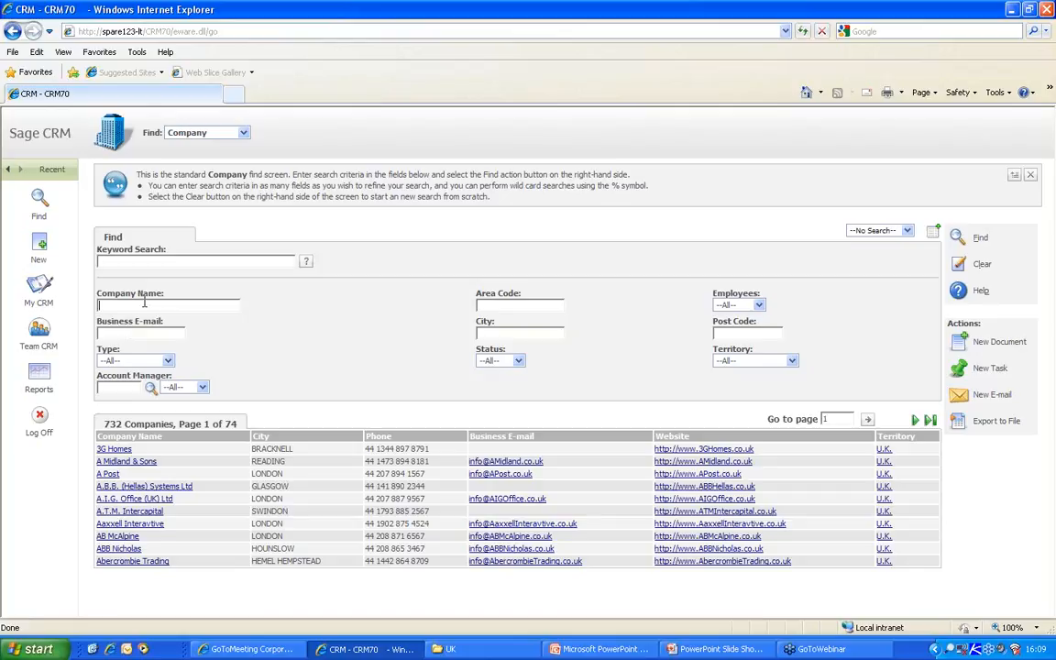
- Find companies named '3', open 3G Homes, and review its Cases and Opportunities
type("3")
key("Return")
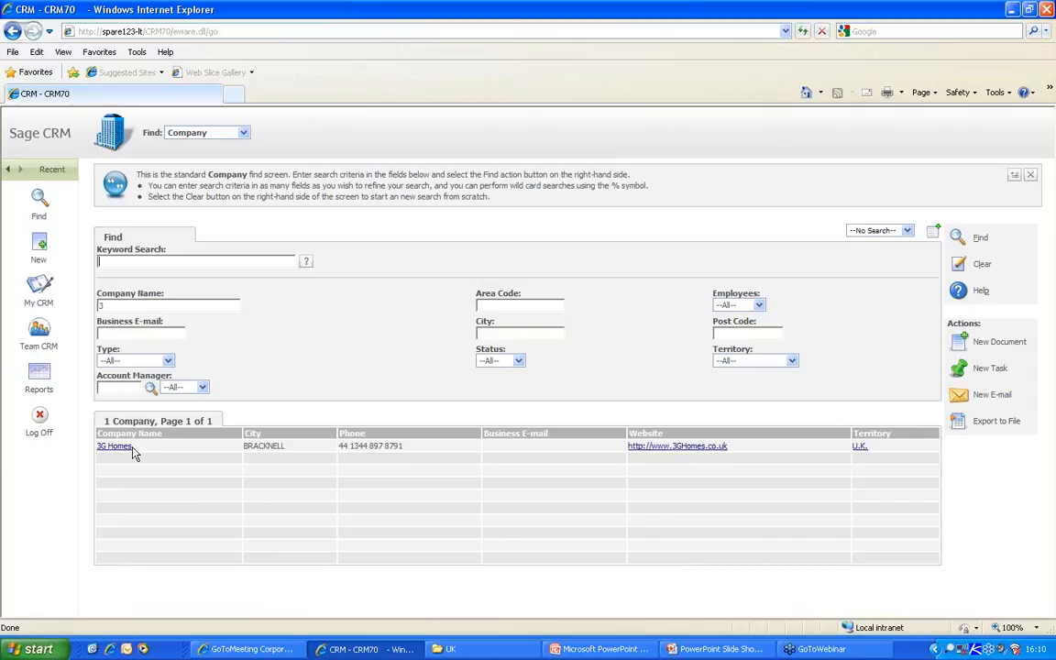
left_click(125, 454)
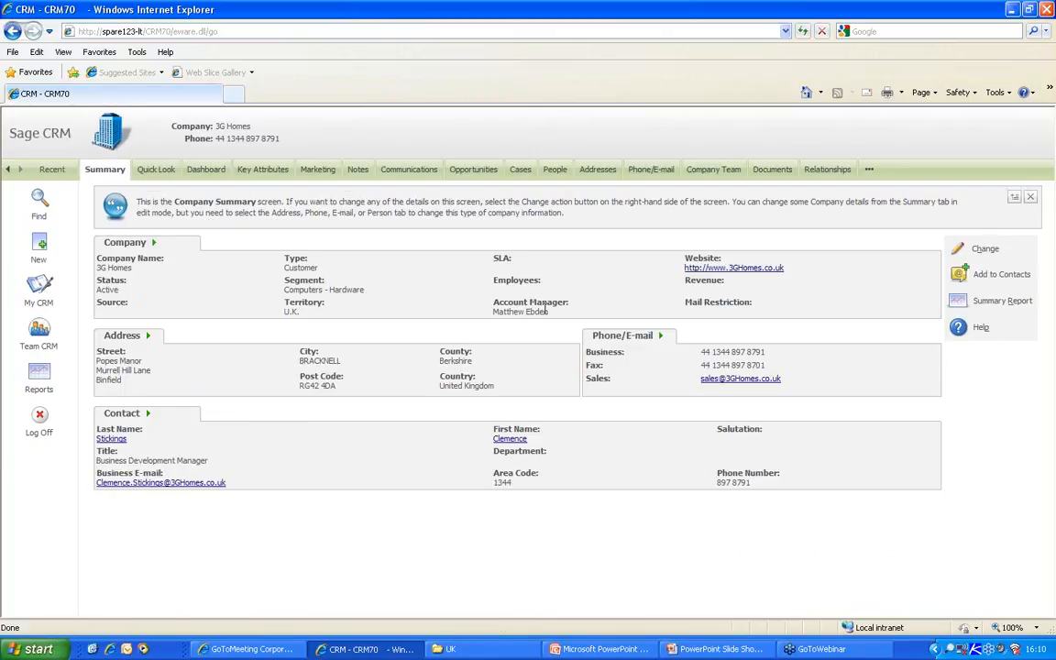
left_click_drag(552, 311, 515, 313)
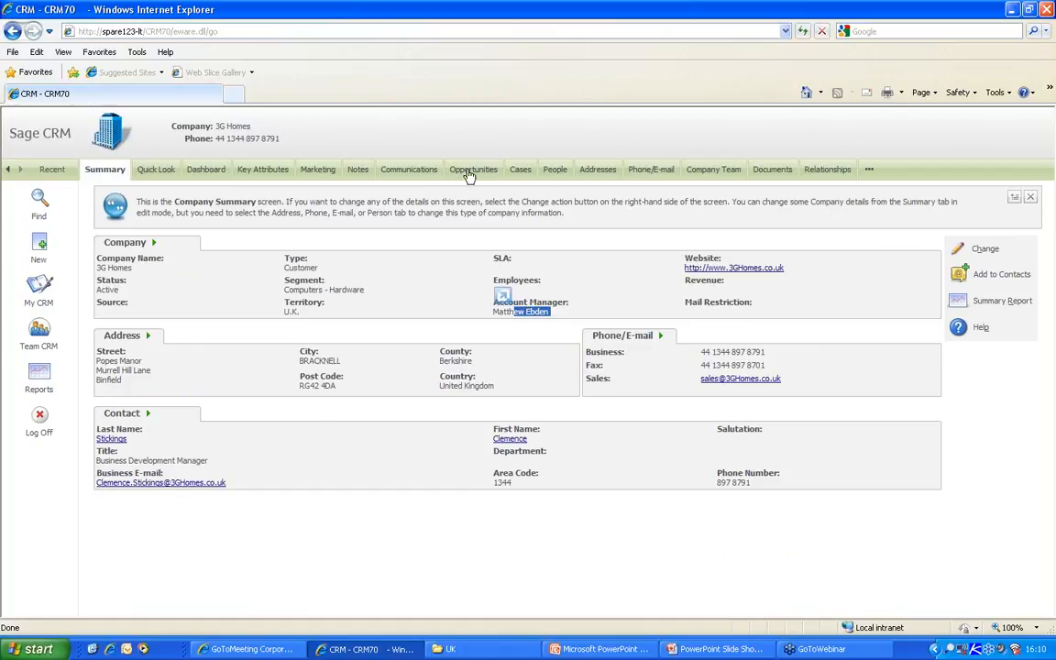
left_click(519, 172)
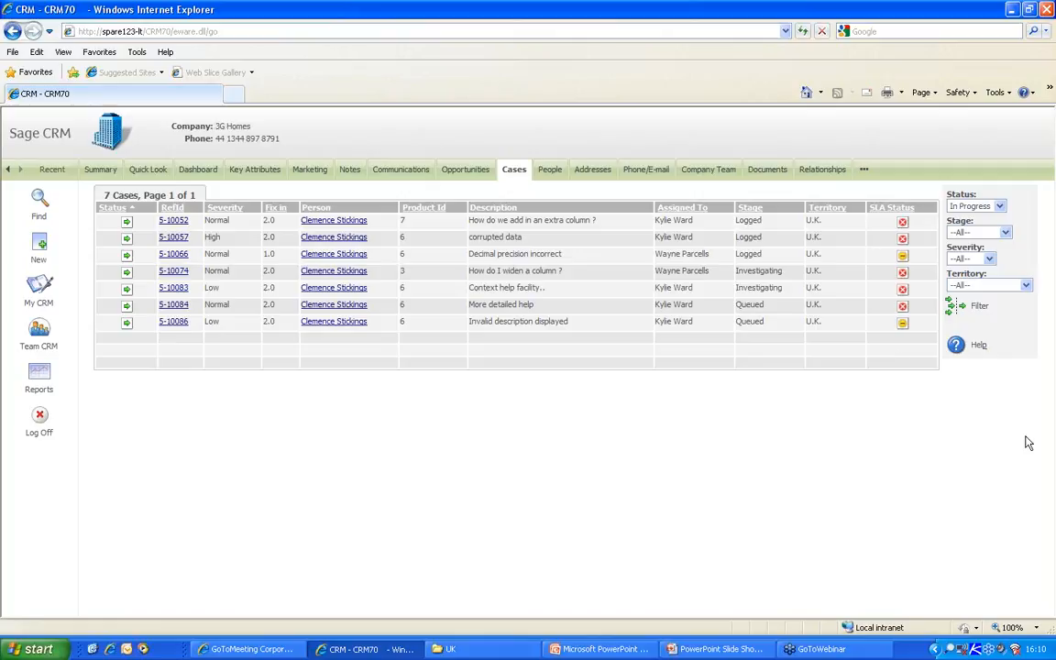
left_click(467, 171)
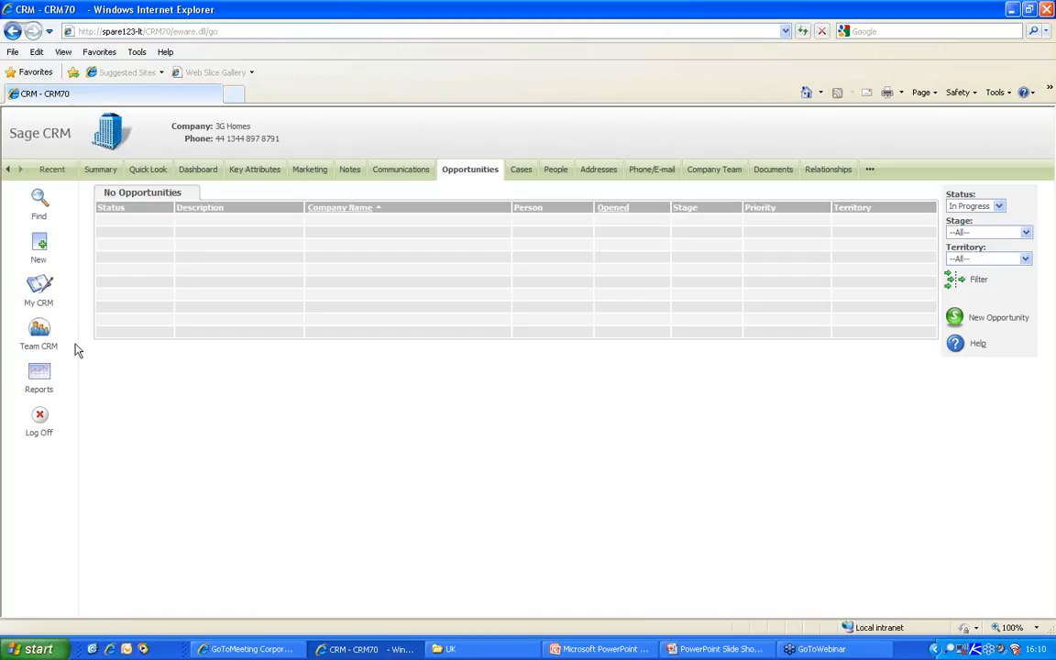
- Log off the sales user and start entering the administrator user name
left_click(39, 417)
double_click(483, 341)
type("admin")
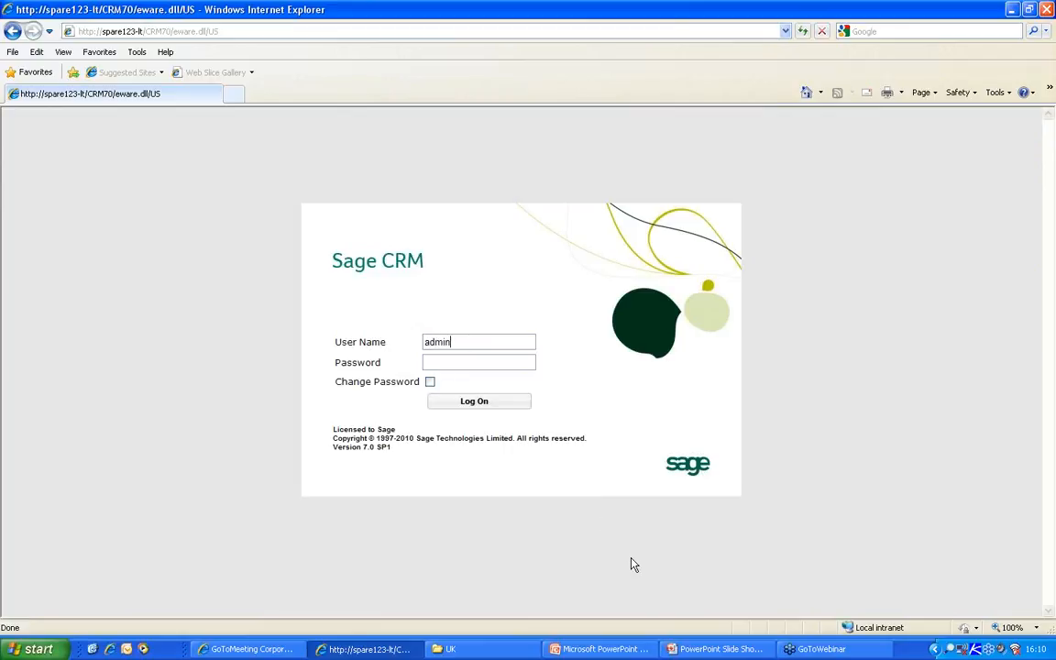
- Sign in as administrator and go to Administration > Users > Security > Security Profiles
key("Return")
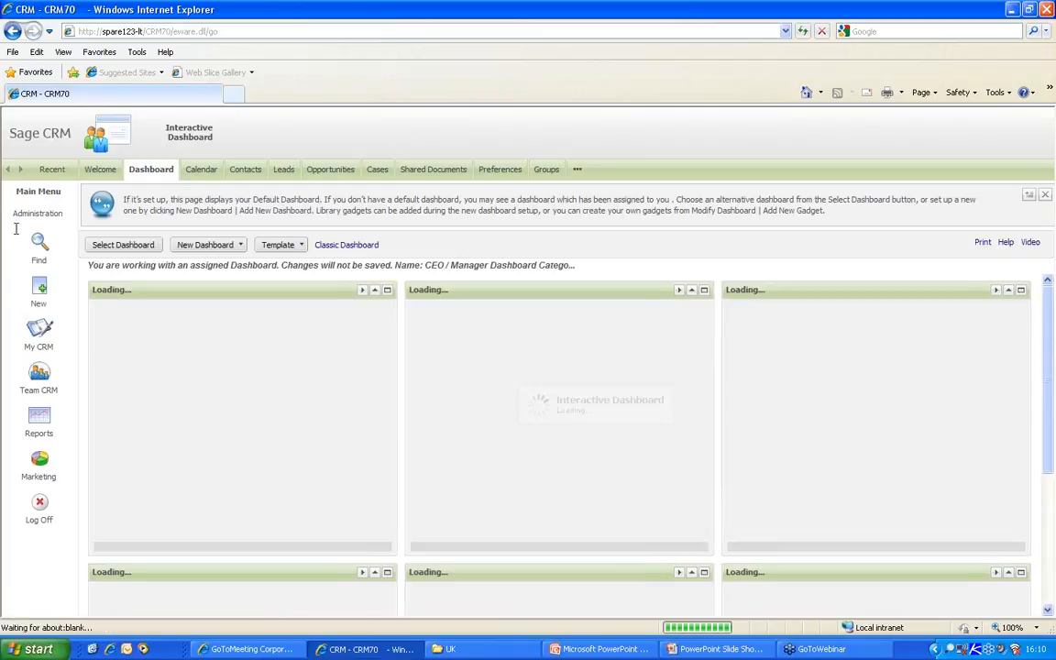
left_click(33, 216)
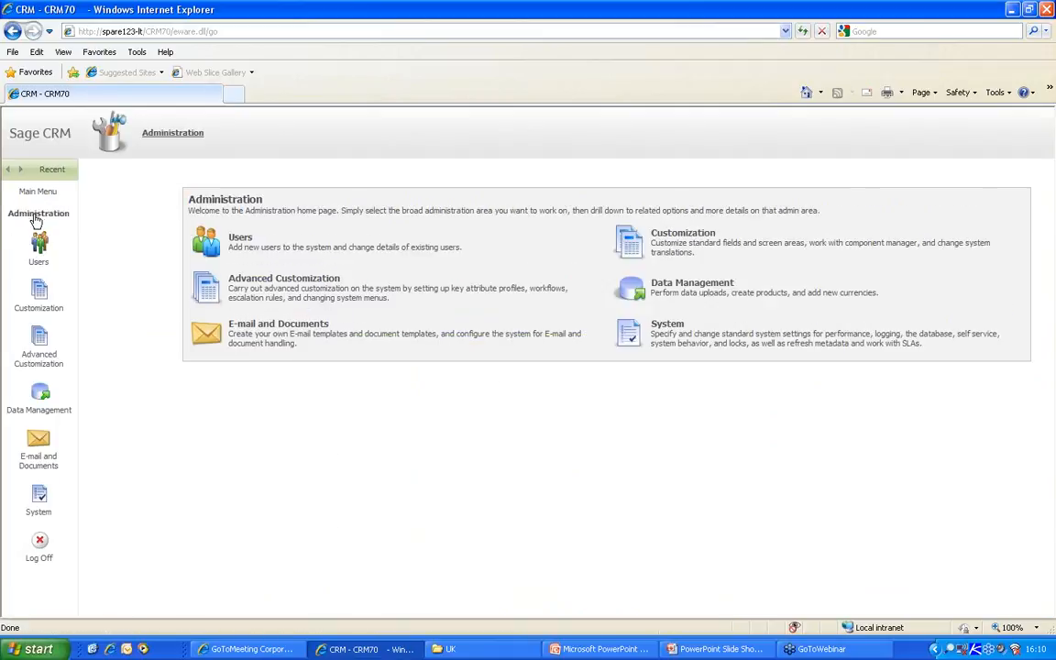
left_click(209, 240)
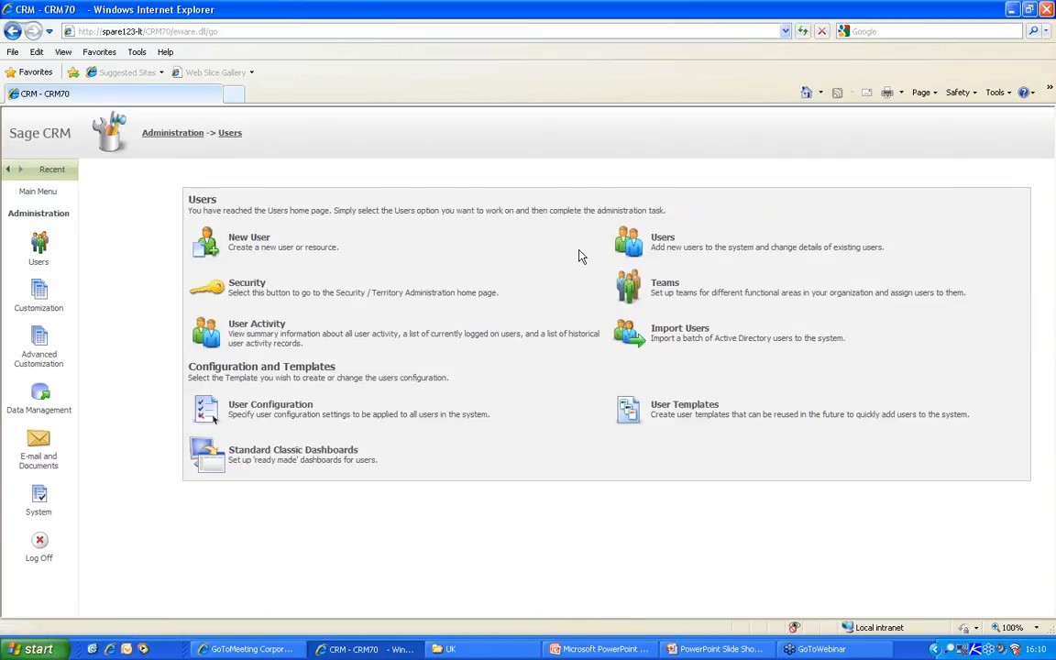
left_click(220, 290)
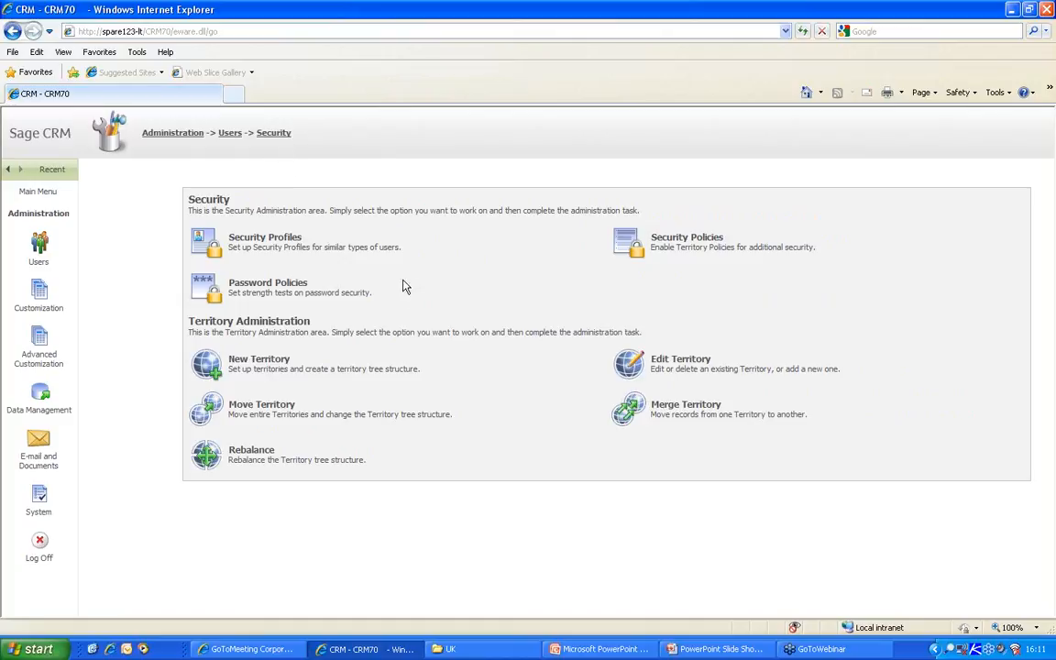
left_click(261, 242)
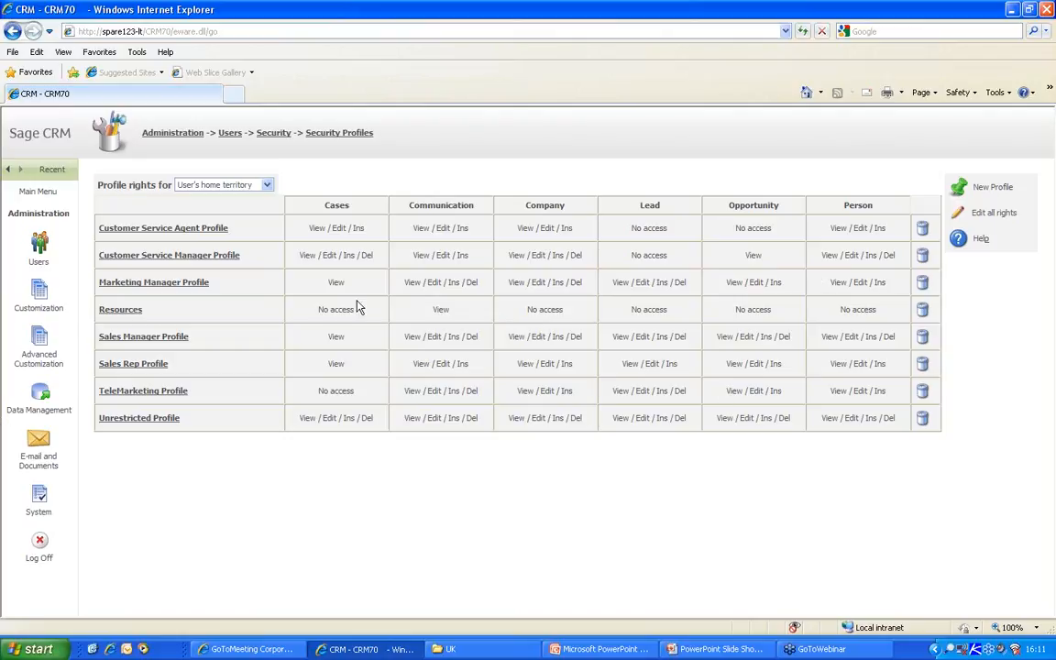
- Review the profile rights grid, e.g. Customer Service Agent Cases rights, then edit Sales Rep Profile
triple_click(316, 227)
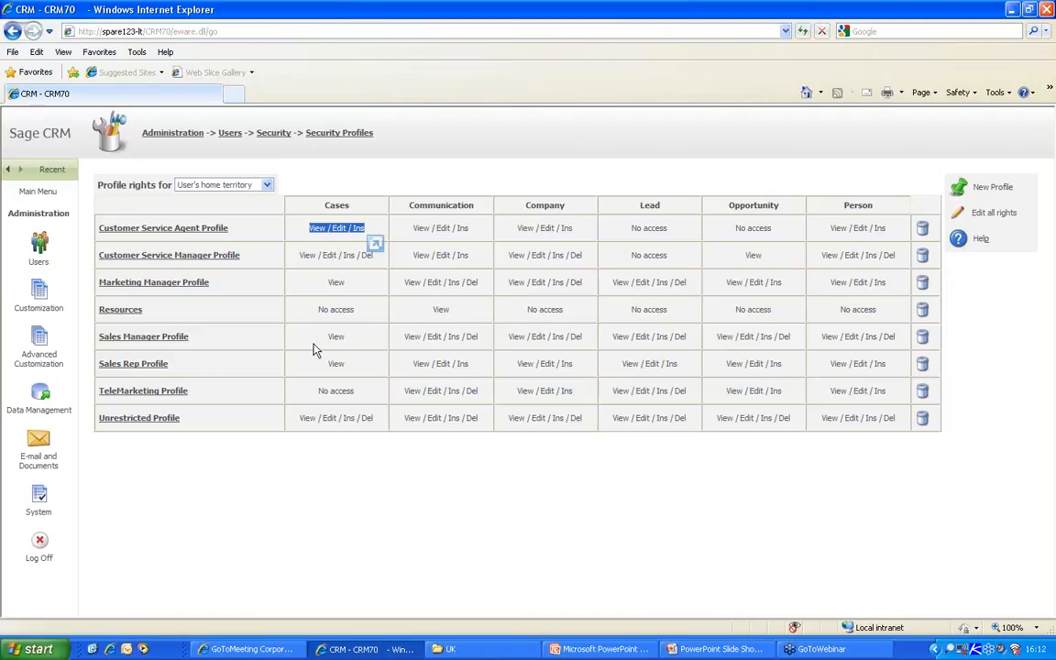
left_click(154, 372)
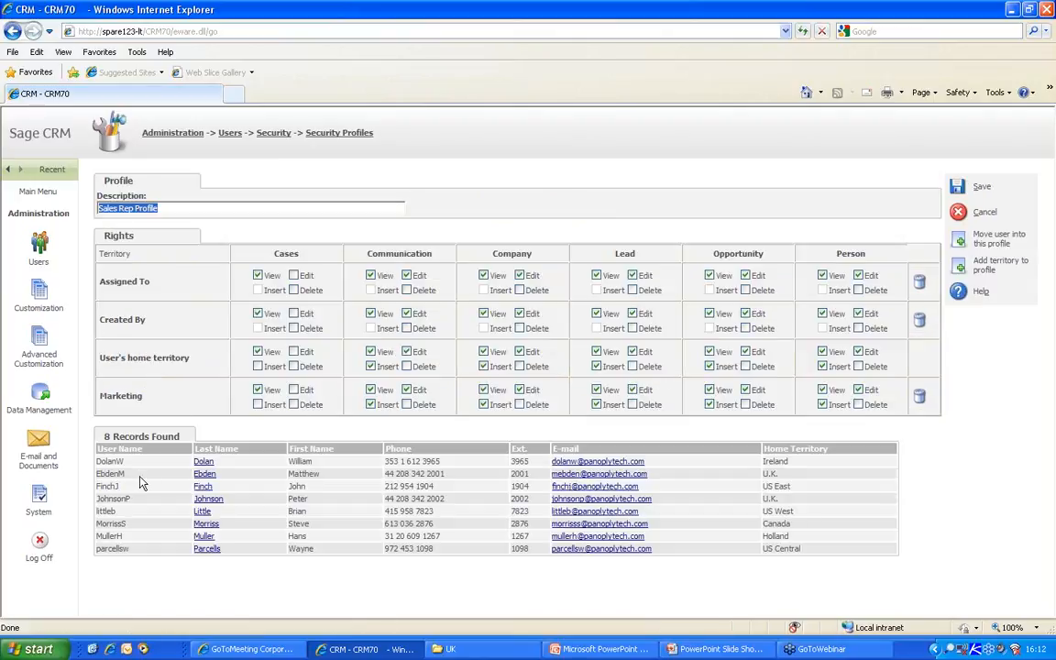
- Cancel the unsaved profile edit and reopen the Sales Rep Profile
left_click(203, 472)
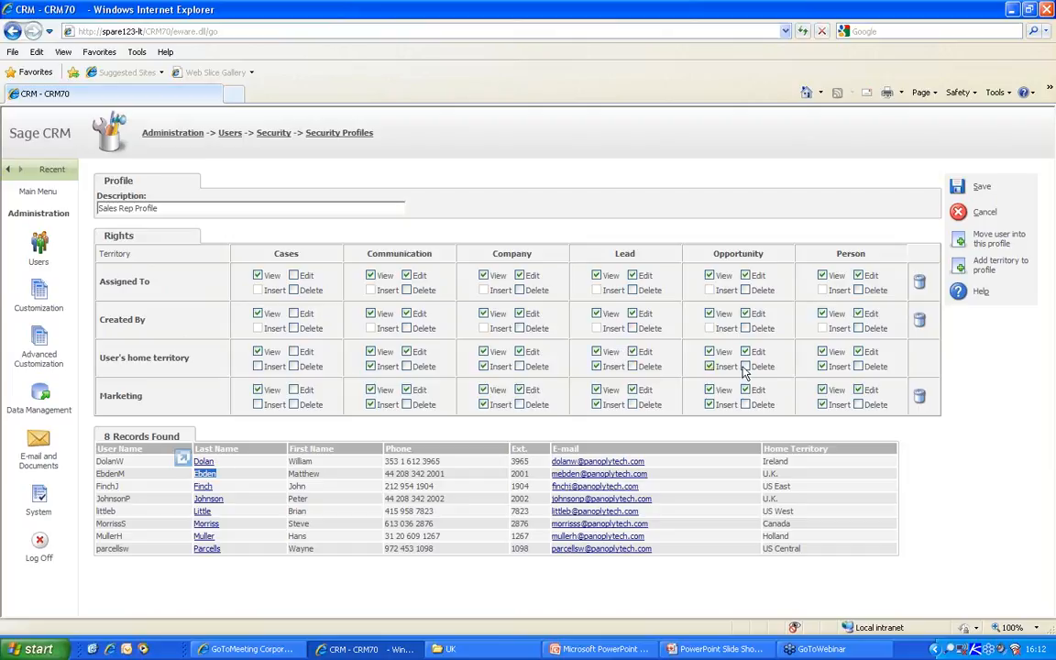
left_click(960, 216)
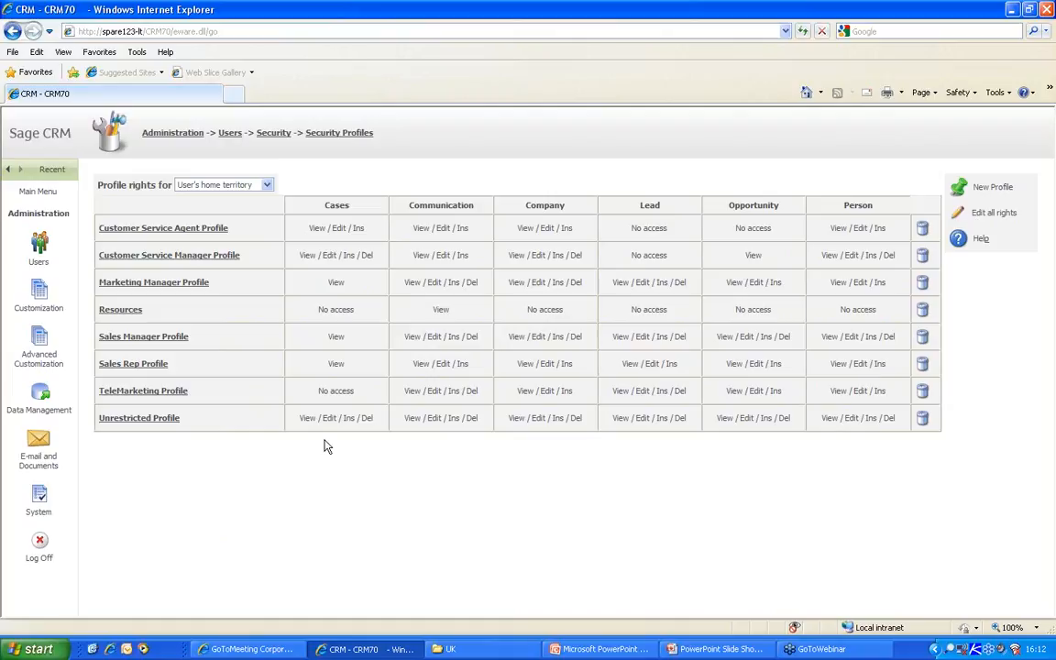
left_click(154, 364)
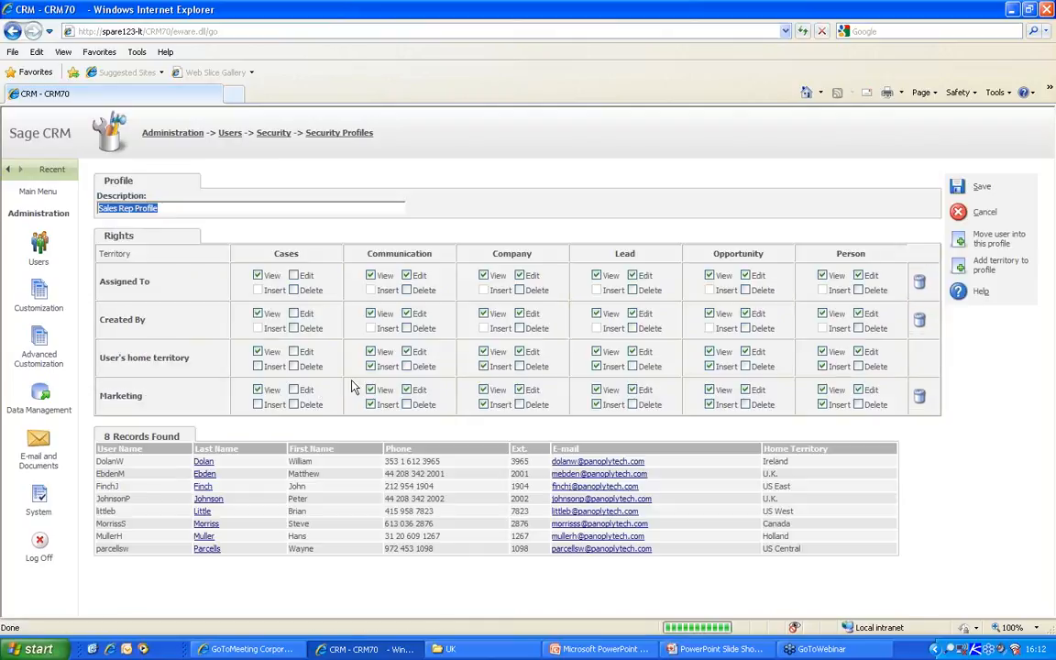
- Untick Cases View for Assigned To, Created By, home territory and Marketing, save, and log off
left_click(258, 275)
left_click(258, 314)
left_click(259, 351)
left_click(258, 390)
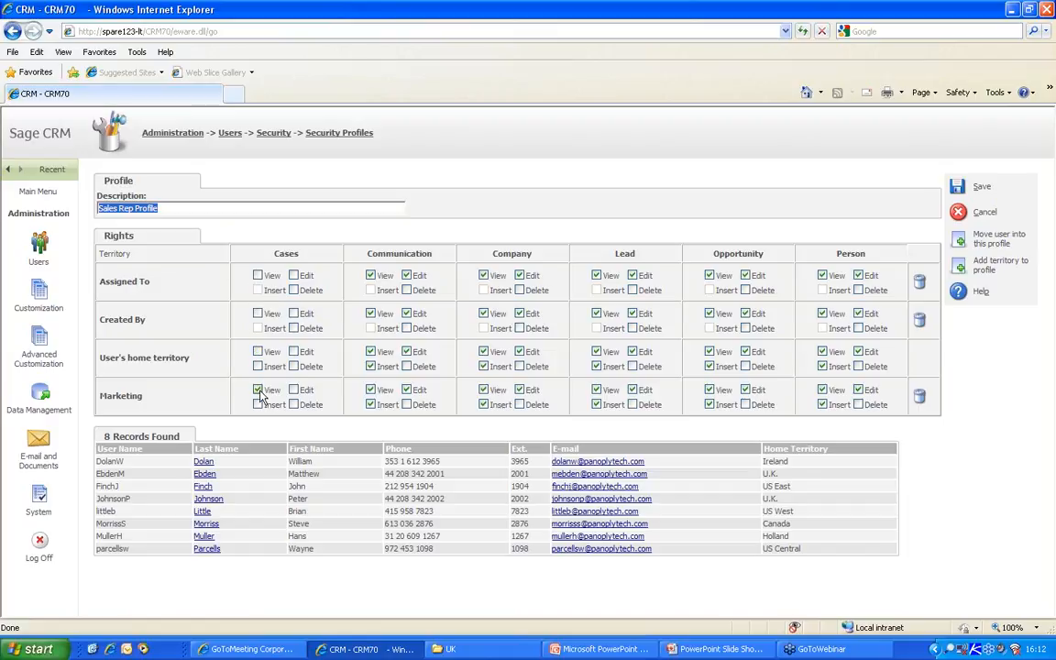
left_click(973, 187)
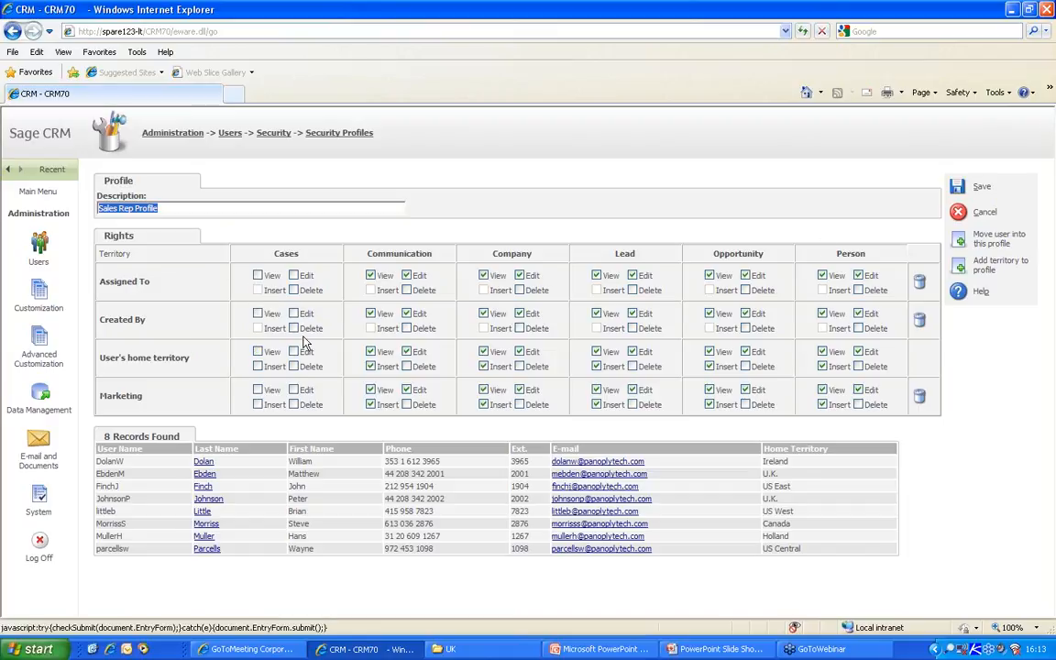
left_click(43, 547)
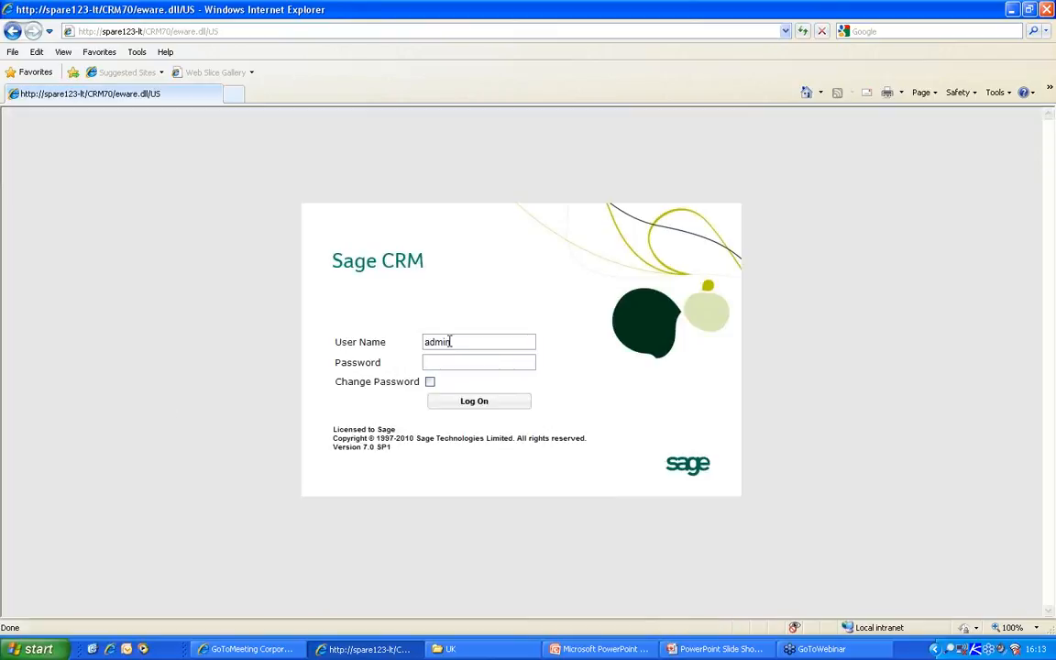
- Log in as the sales rep, check the available Find record types, and log off
left_click_drag(450, 340, 331, 341)
type("ebdenm")
key("Return")
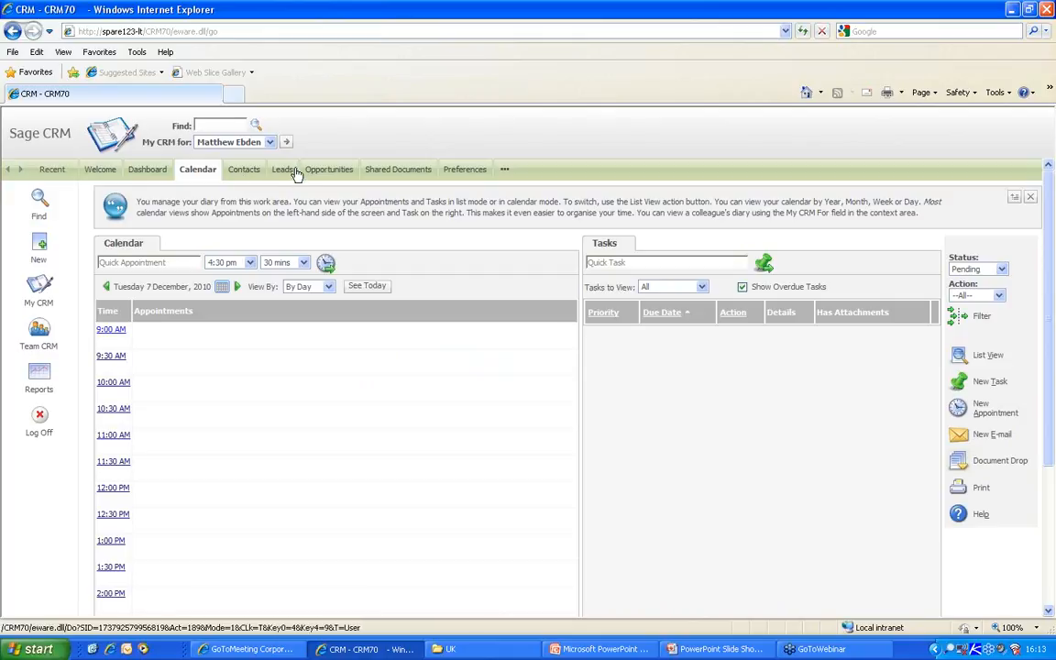
right_click(40, 200)
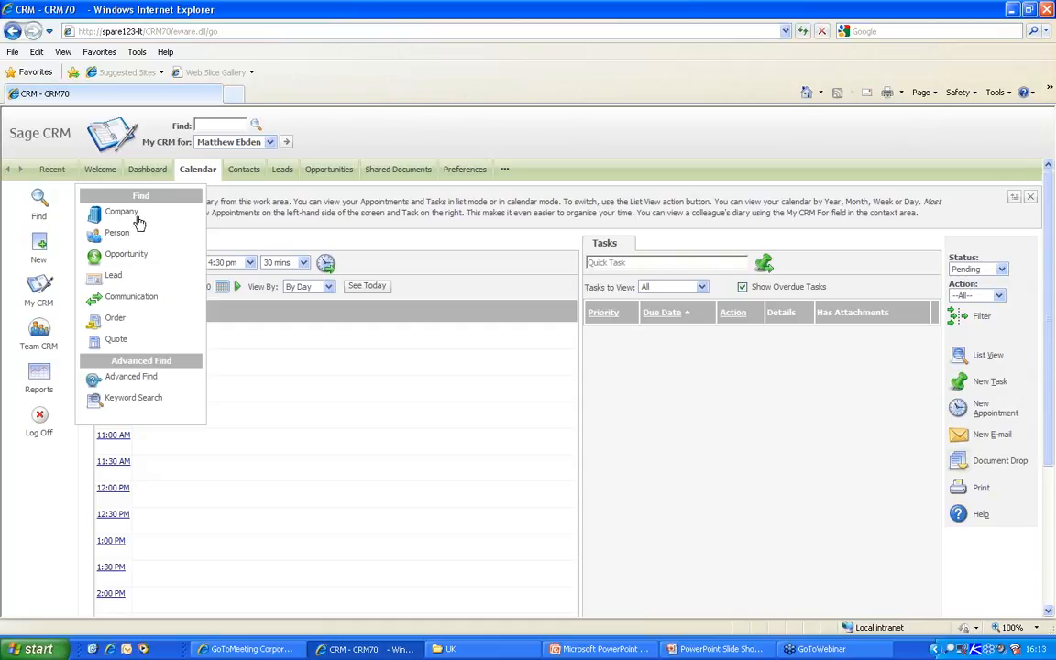
left_click(44, 528)
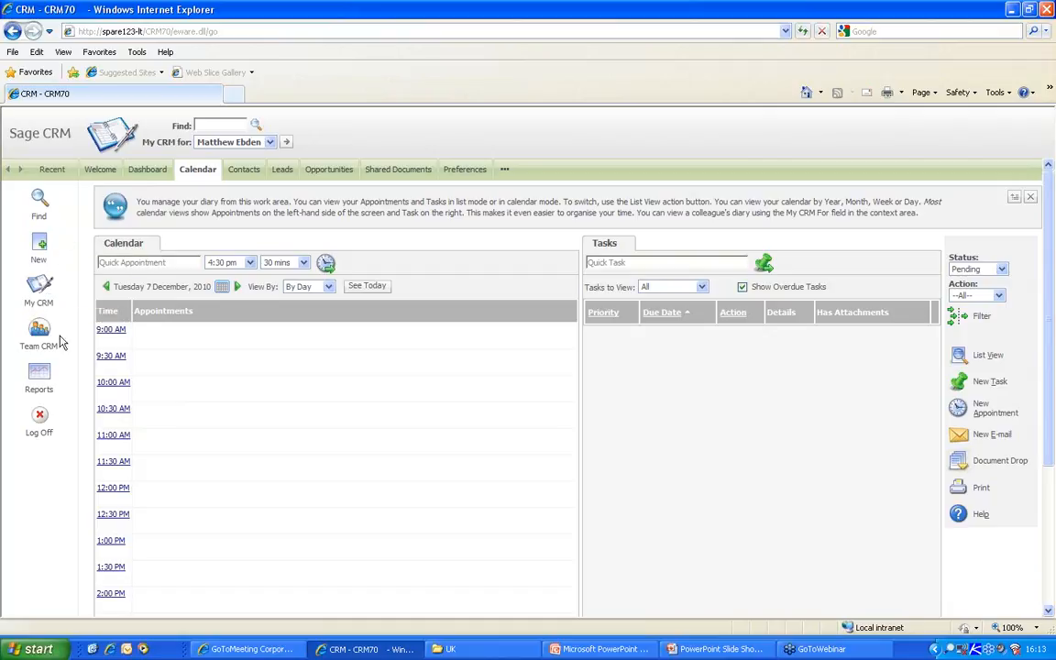
left_click(37, 426)
- Sign in as administrator and reopen Administration > Users > Security > Security Profiles
type("adm")
key("Return")
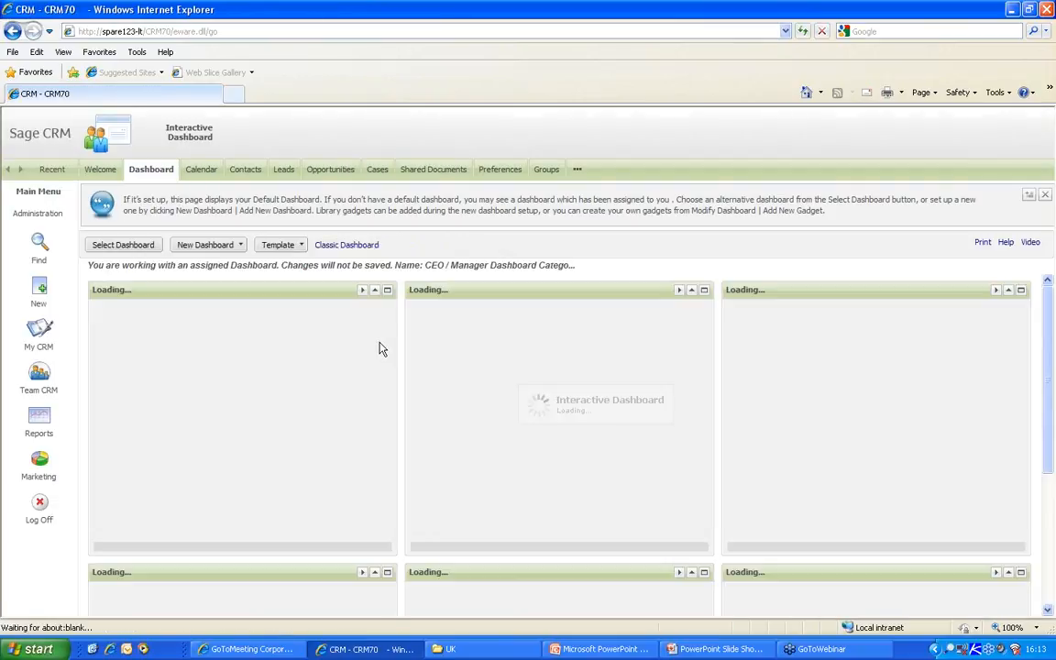
left_click(53, 217)
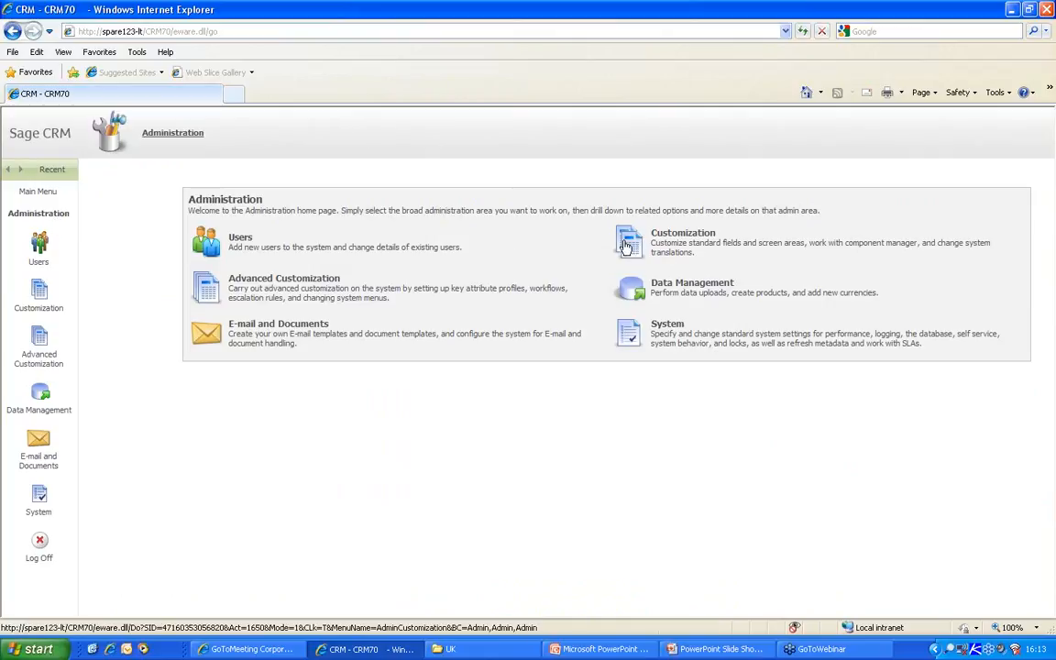
left_click(206, 240)
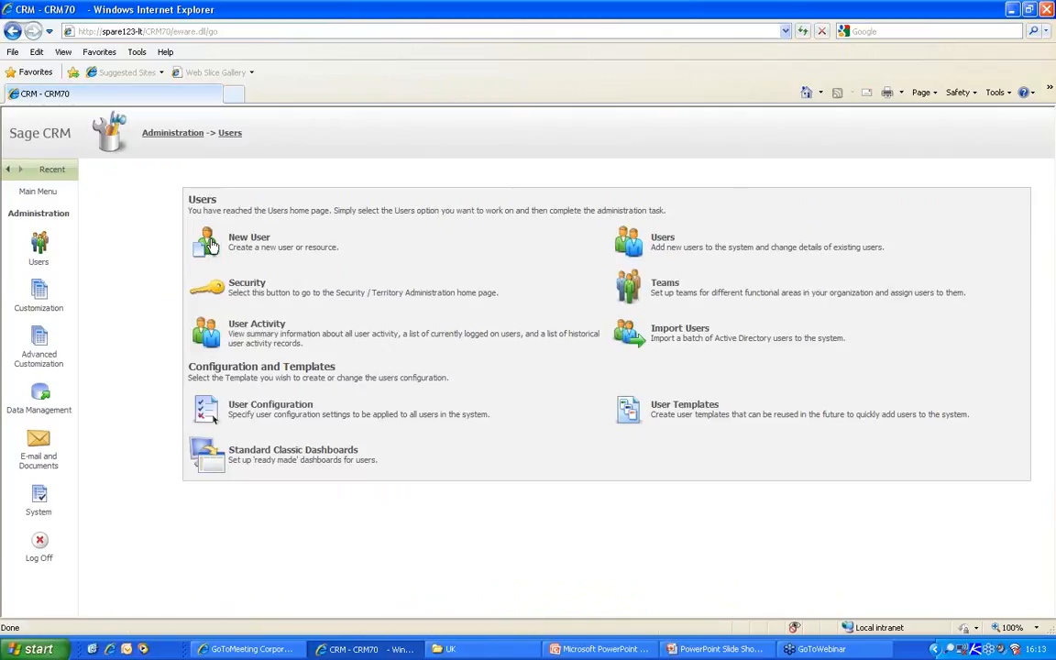
left_click(218, 277)
left_click(195, 237)
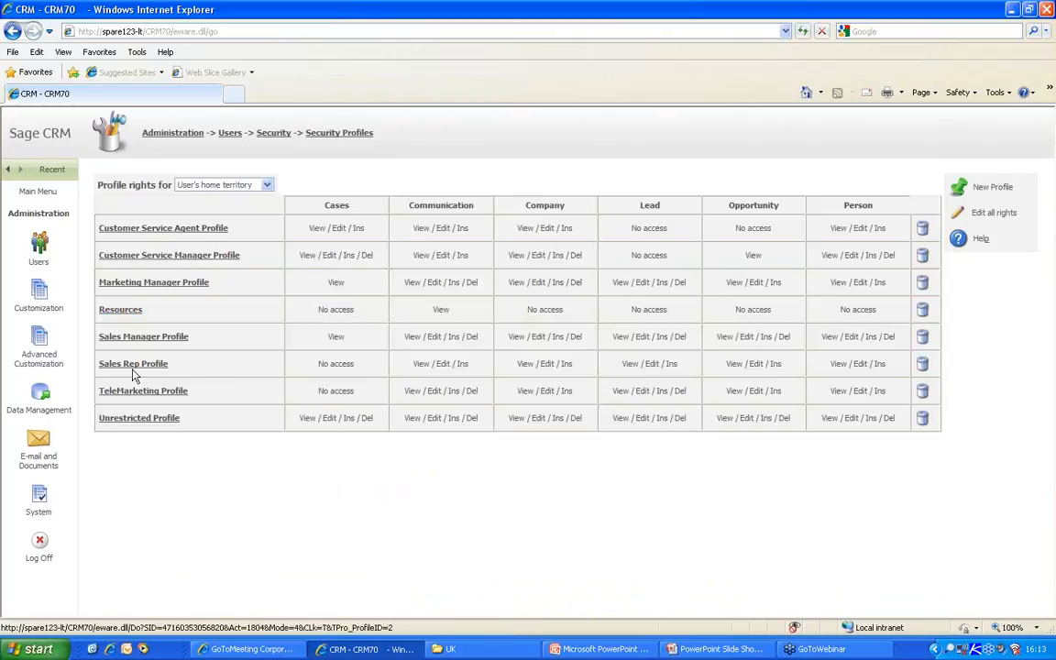
- Tick Cases View for Assigned To, Created By, home territory and Marketing in Sales Rep Profile, then save
left_click(129, 364)
left_click(257, 275)
left_click(257, 313)
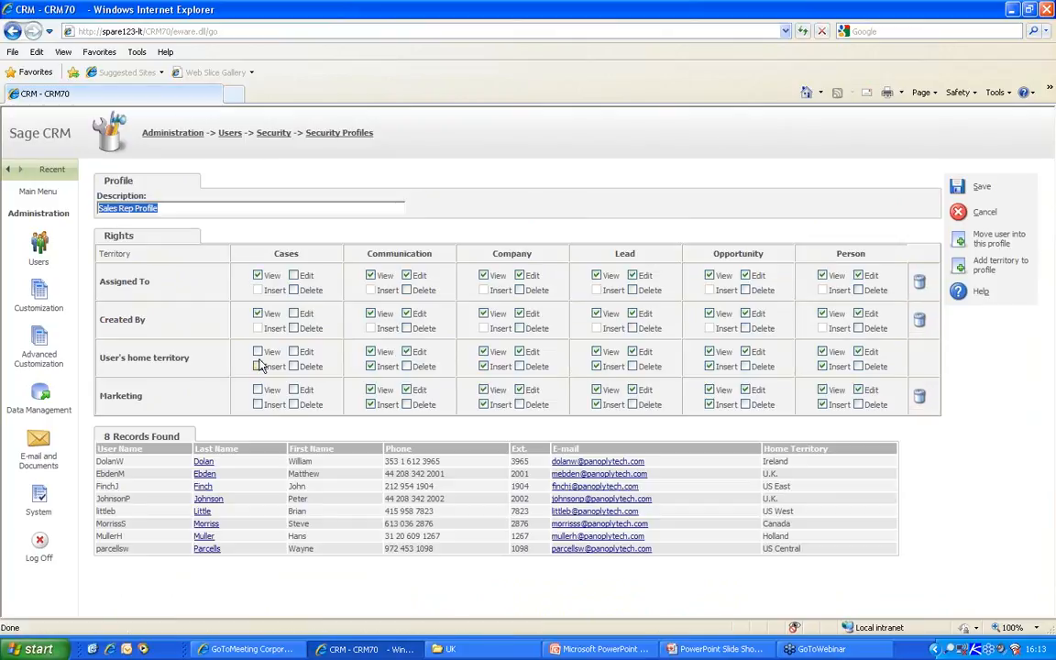
left_click(258, 352)
left_click(258, 390)
left_click(957, 187)
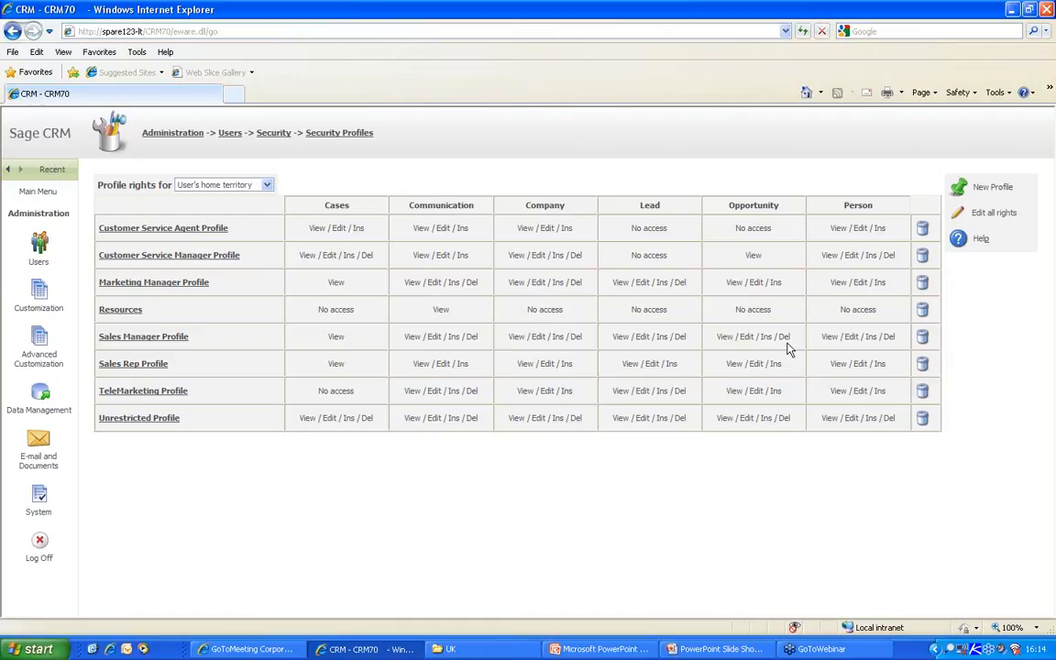
- Open Gatecom Inc. from the Recent list and locate its SLA field
left_click(57, 174)
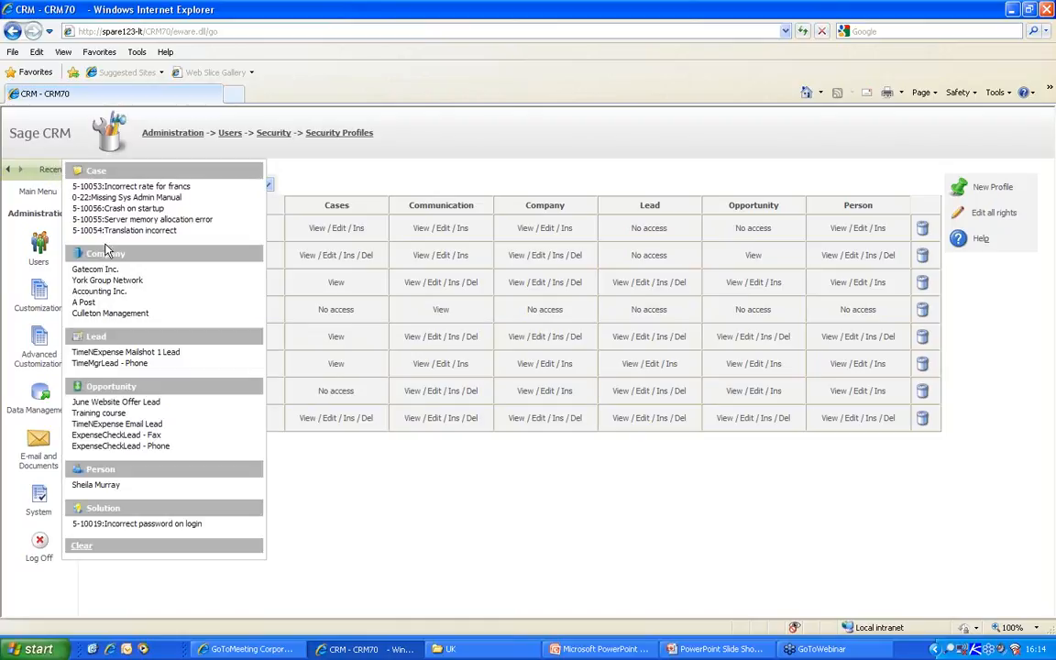
left_click(93, 271)
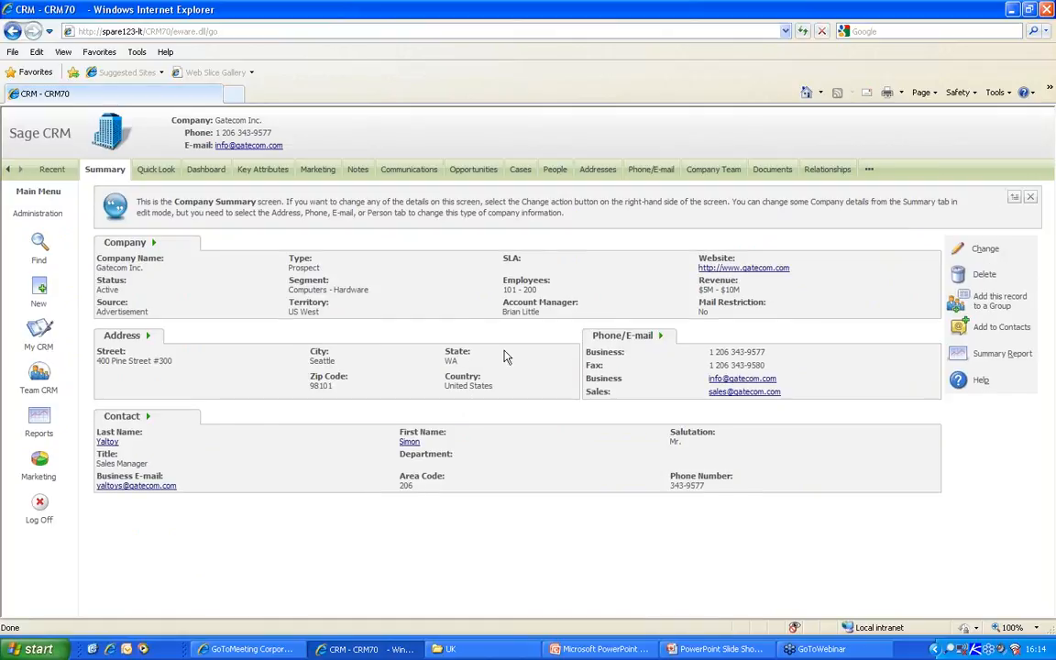
left_click_drag(503, 259, 537, 265)
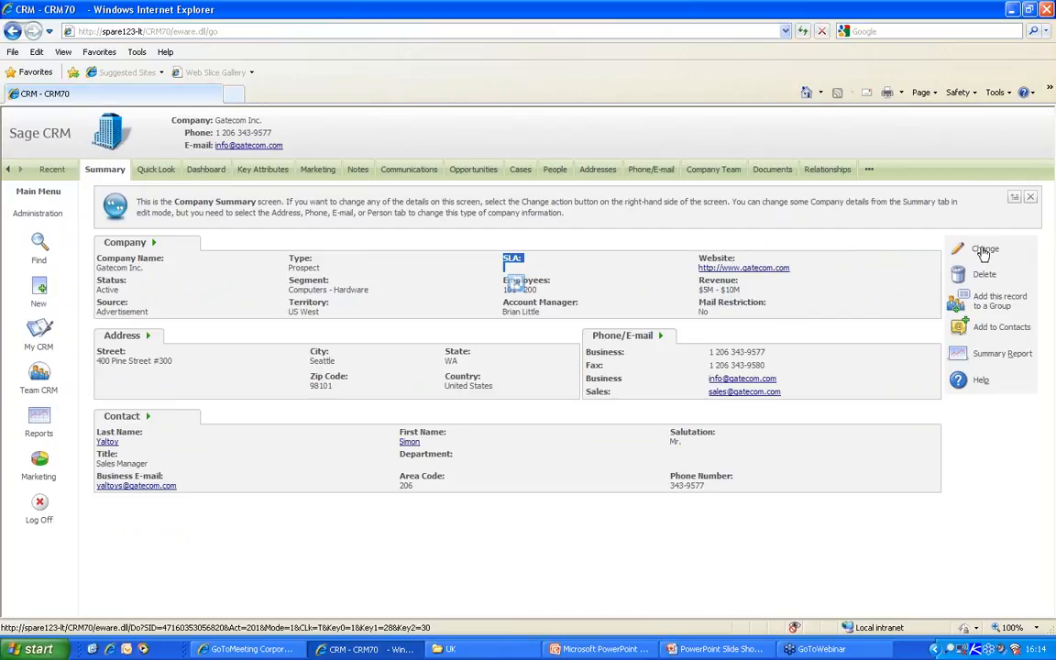
left_click(847, 262)
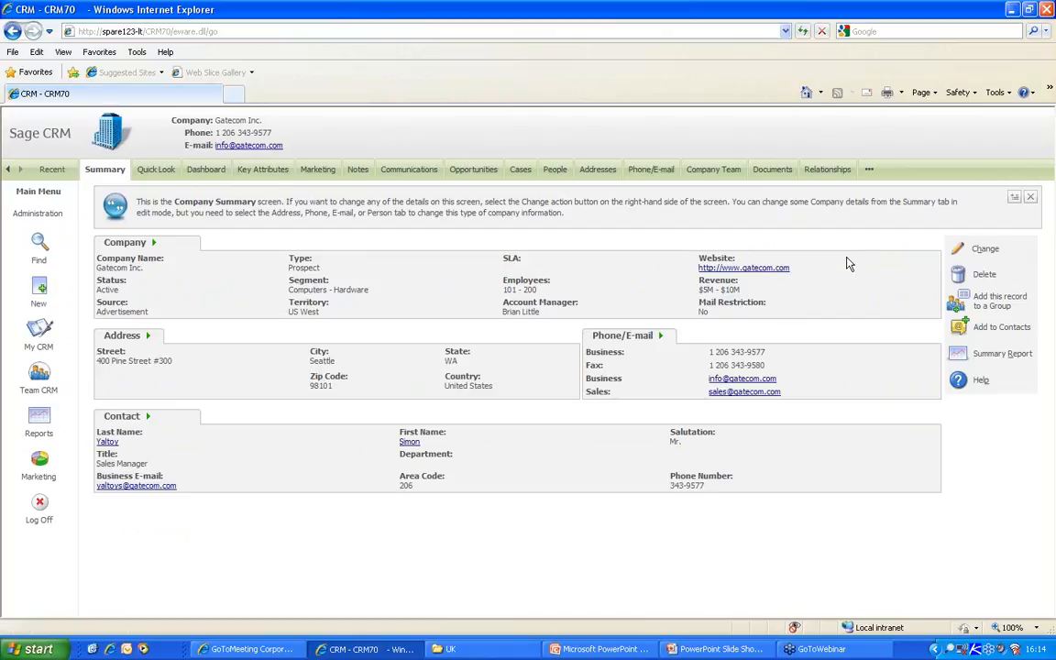
- Edit the company and view the SLA levels Gold, Silver and Bronze, leaving --None--
left_click(990, 256)
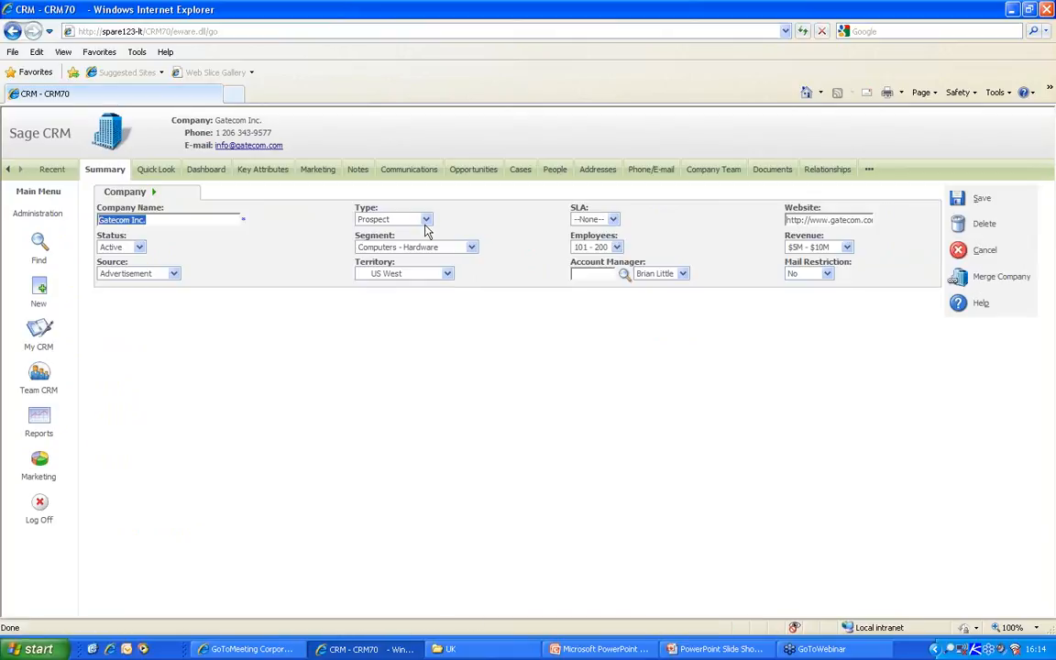
left_click(616, 220)
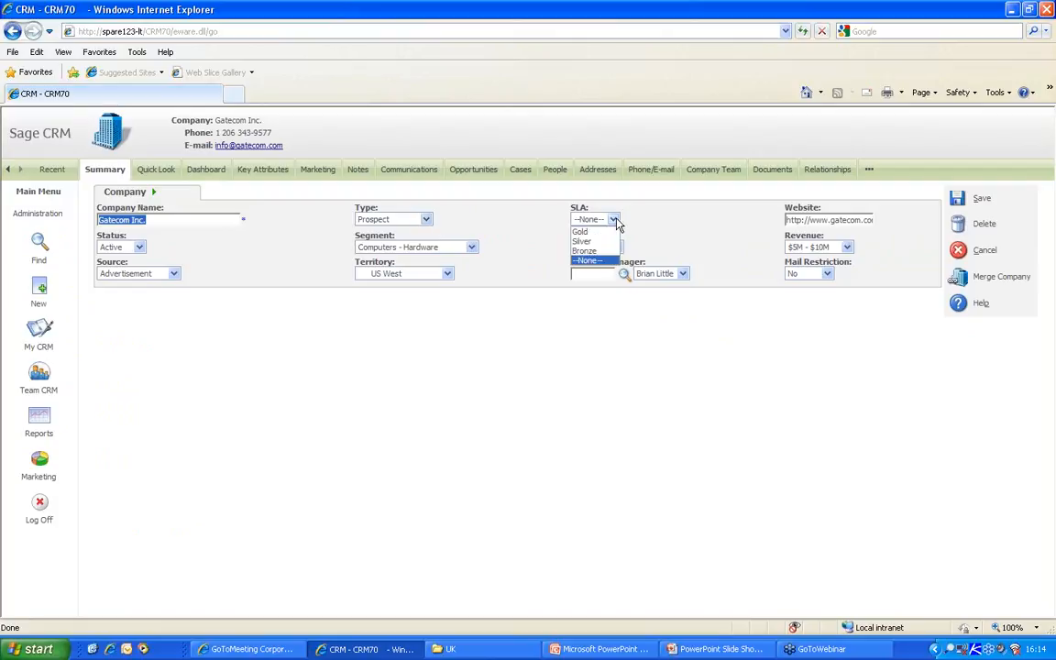
left_click(616, 221)
left_click(616, 221)
left_click(616, 222)
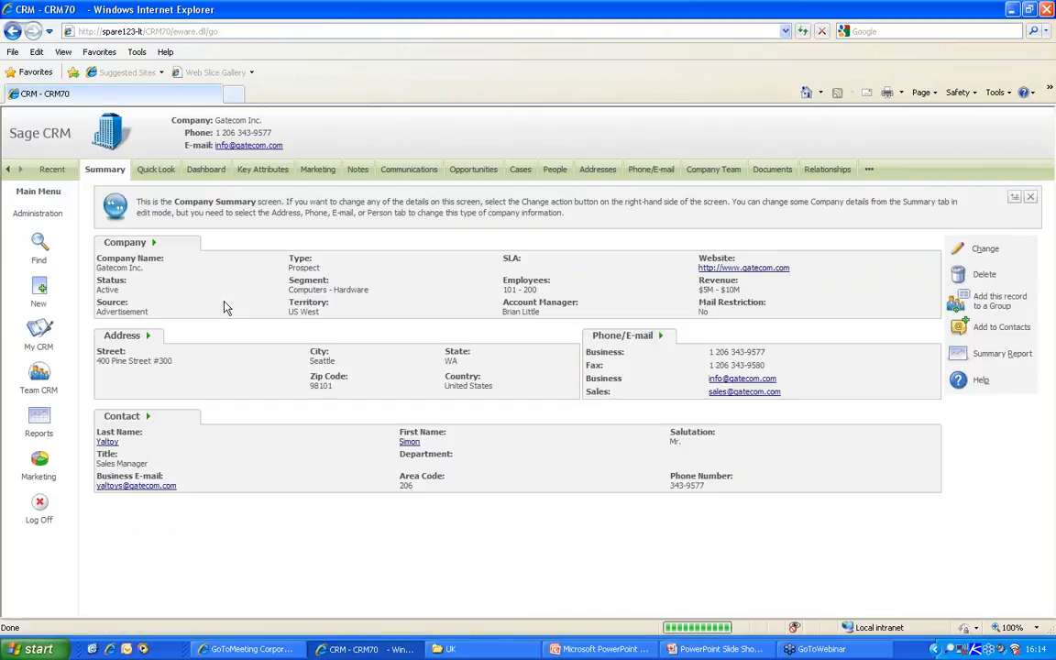
- Open Administration > Customization > Company and scroll to the SLA field, comp_slaid (Selection)
left_click(27, 217)
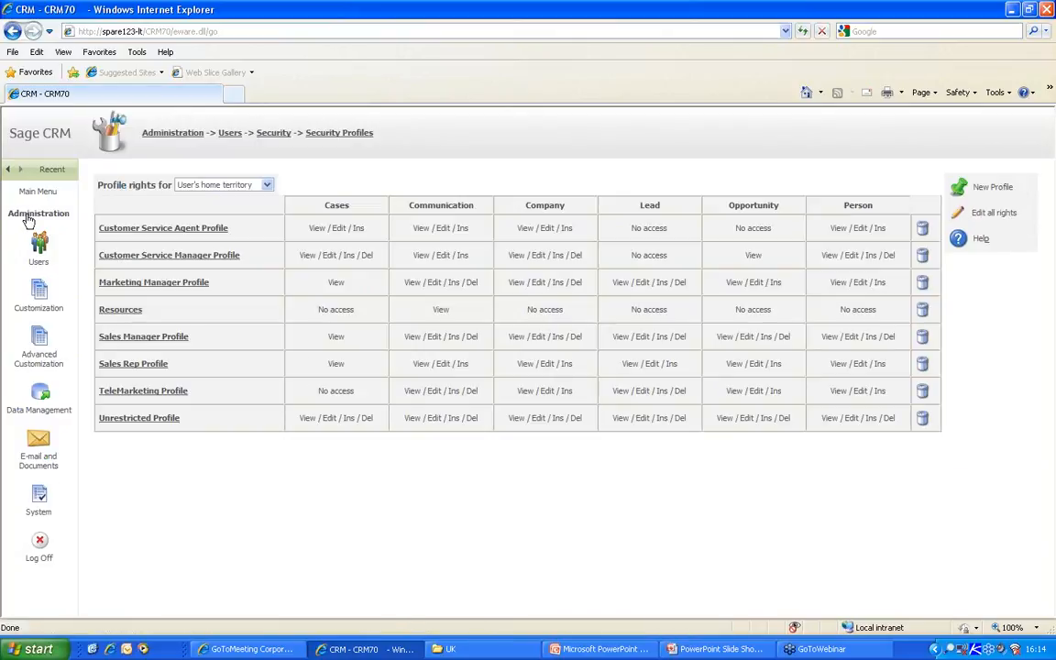
left_click(50, 302)
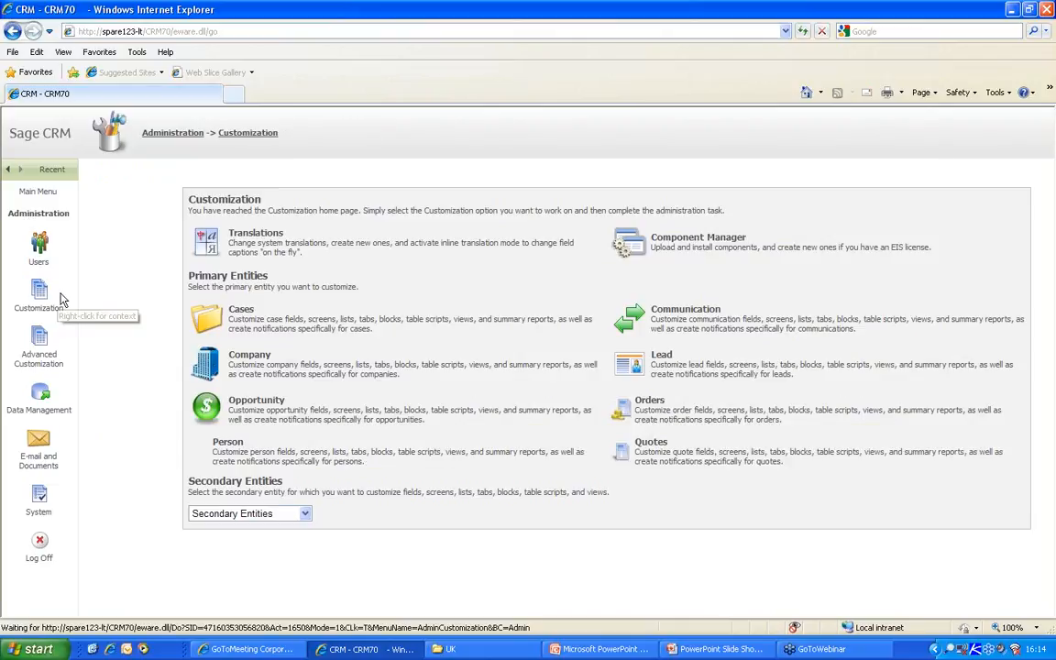
left_click(196, 362)
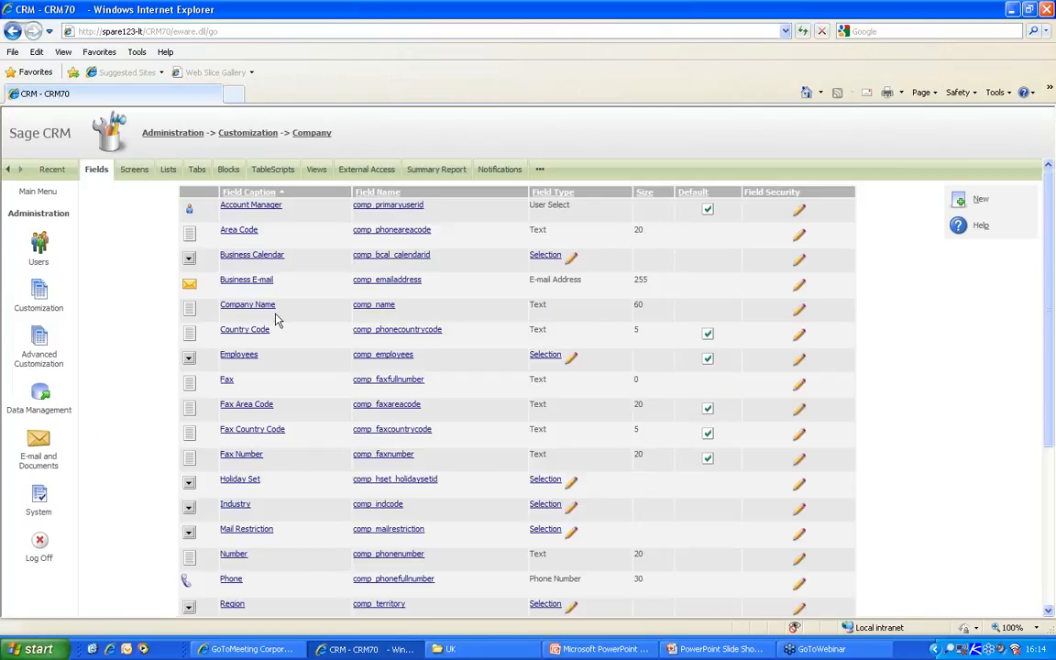
scroll(423, 395, "down", 3)
scroll(423, 395, "down", 3)
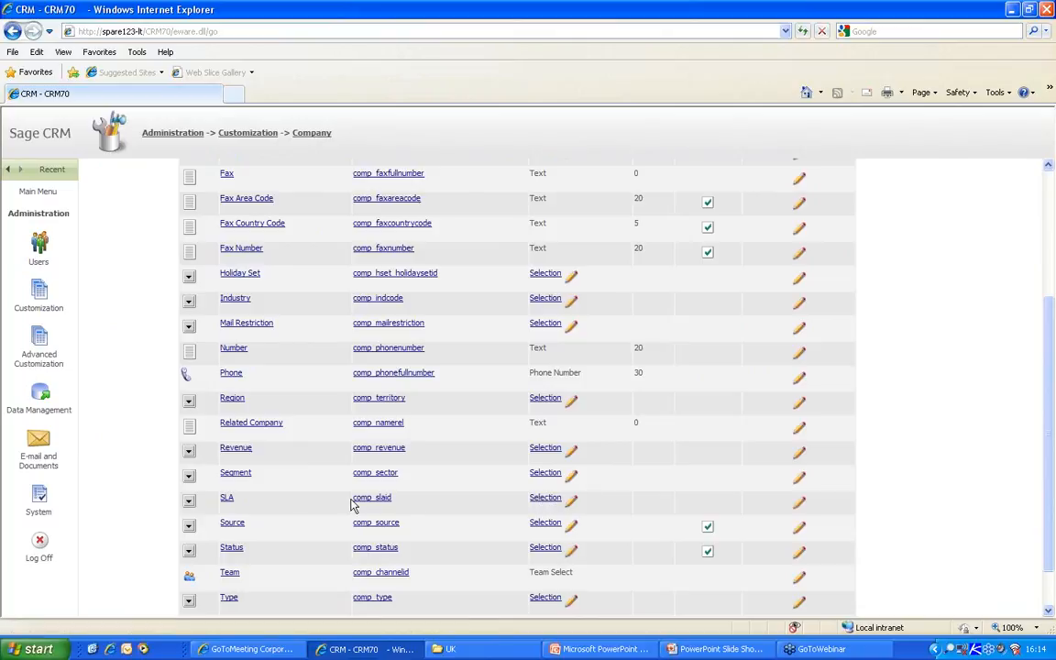
left_click_drag(277, 499, 220, 500)
left_click_drag(814, 512, 790, 505)
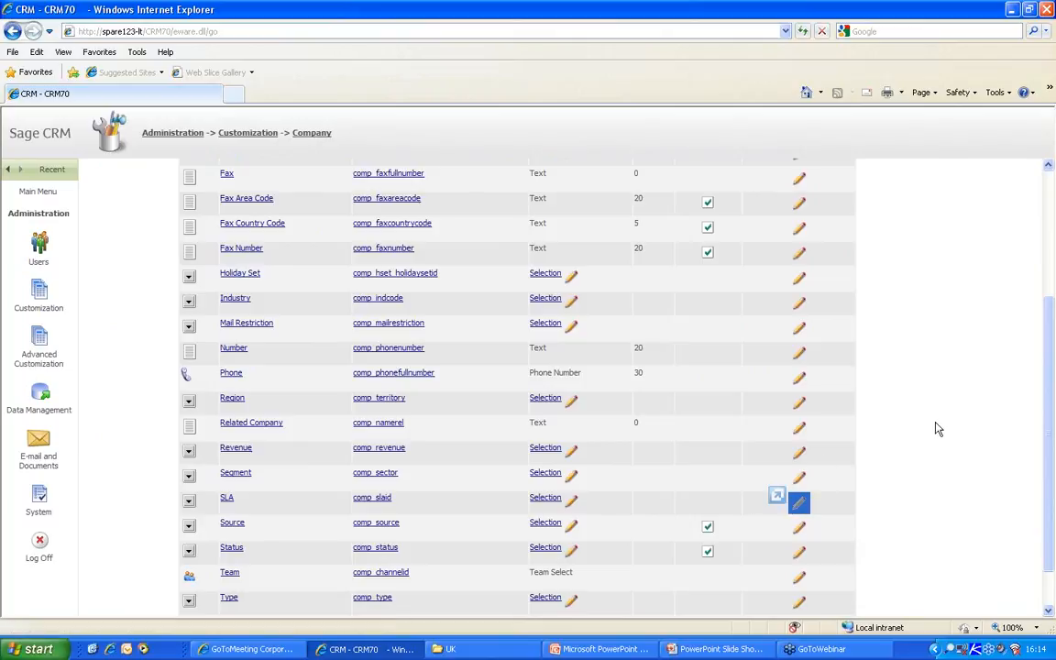
scroll(935, 426, "up", 5)
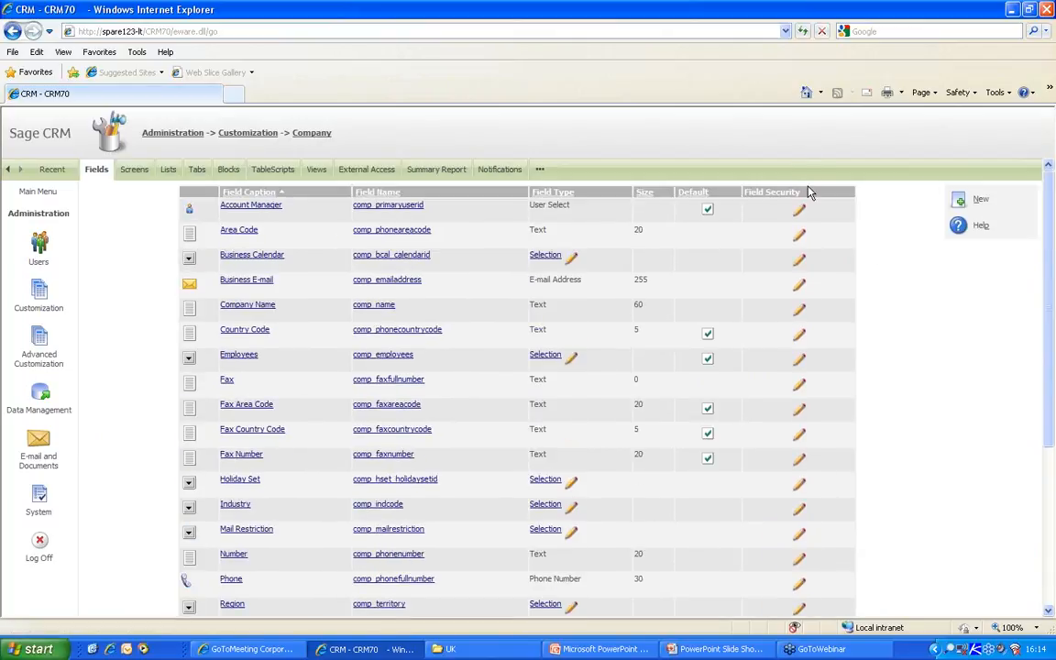
scroll(883, 379, "down", 5)
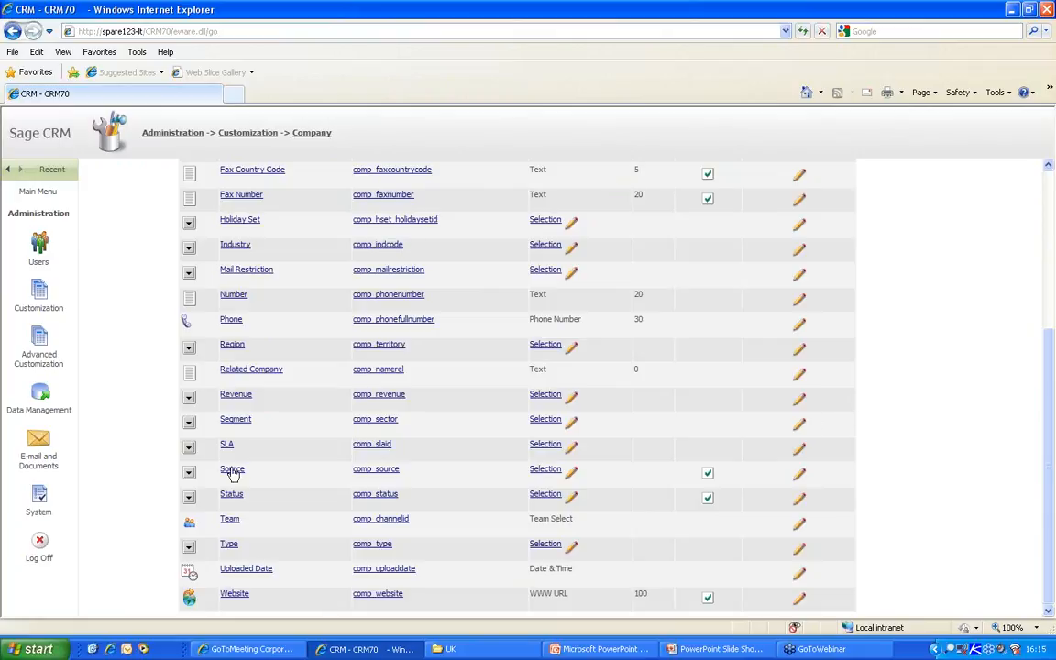
- Open the SLA field's security settings from the Company fields list
left_click(798, 448)
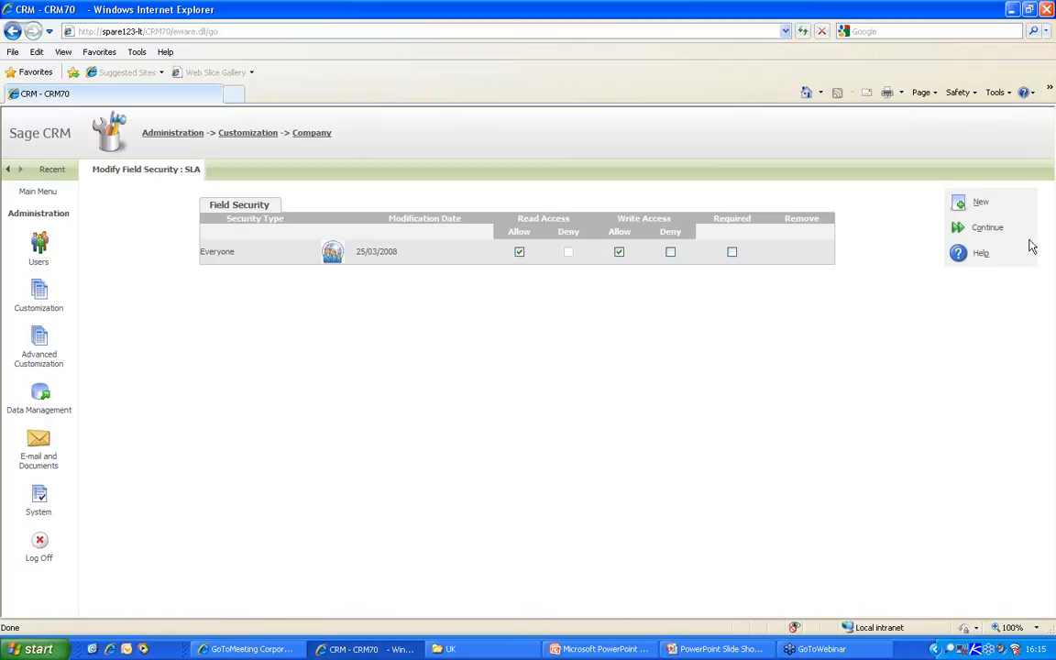
left_click(959, 230)
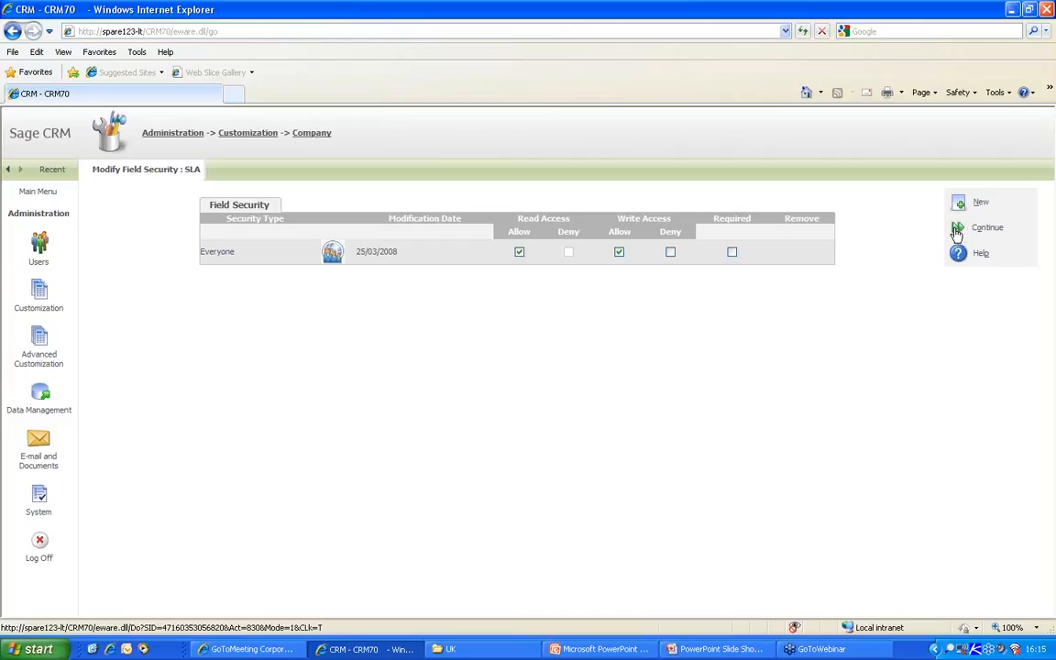
scroll(868, 348, "down", 5)
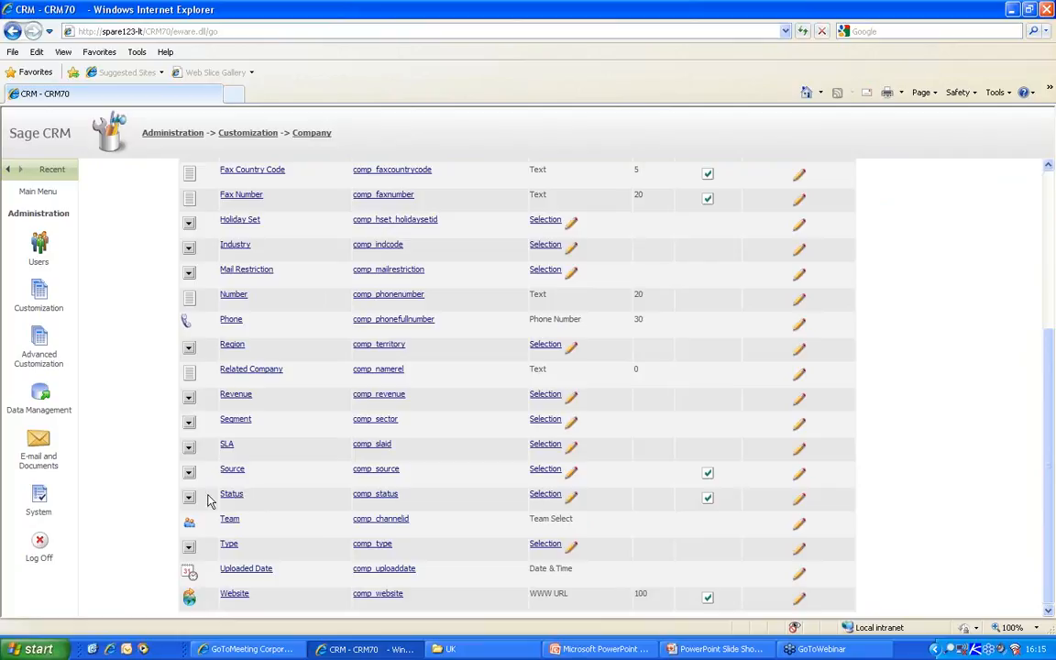
left_click(801, 451)
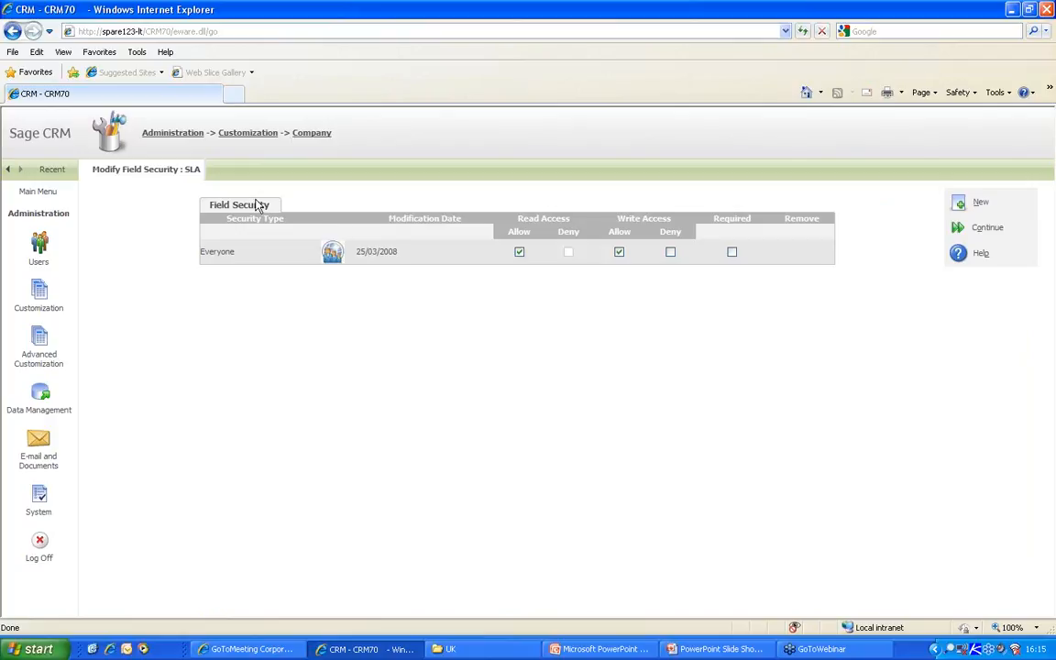
- Add a Customer Service team rule to SLA field security, deny write, and return to Company fields
left_click(964, 203)
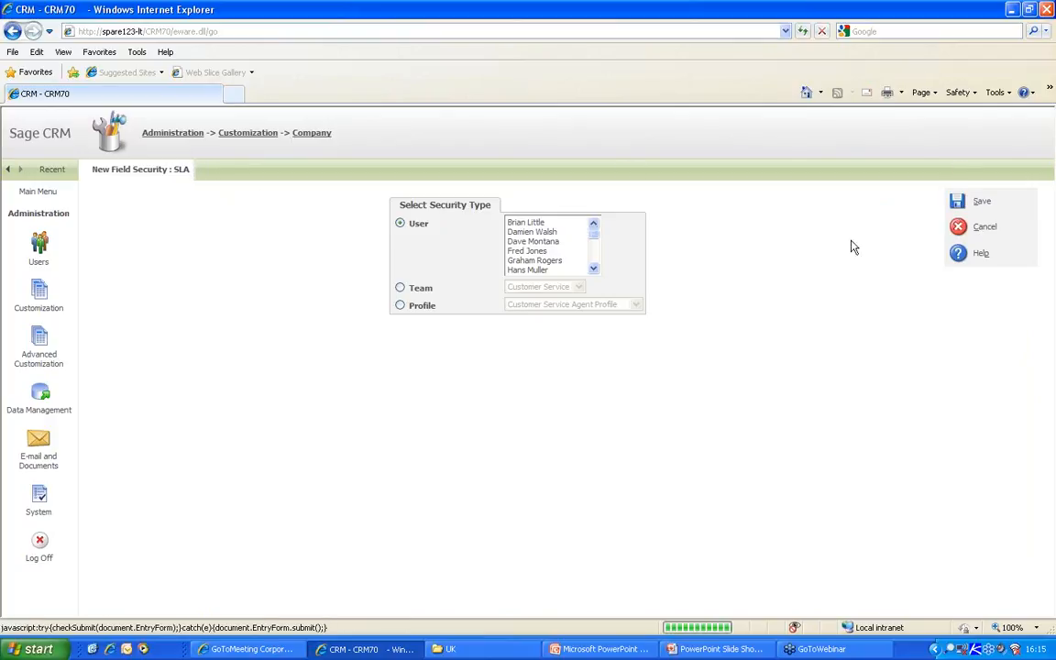
left_click(400, 306)
left_click(399, 287)
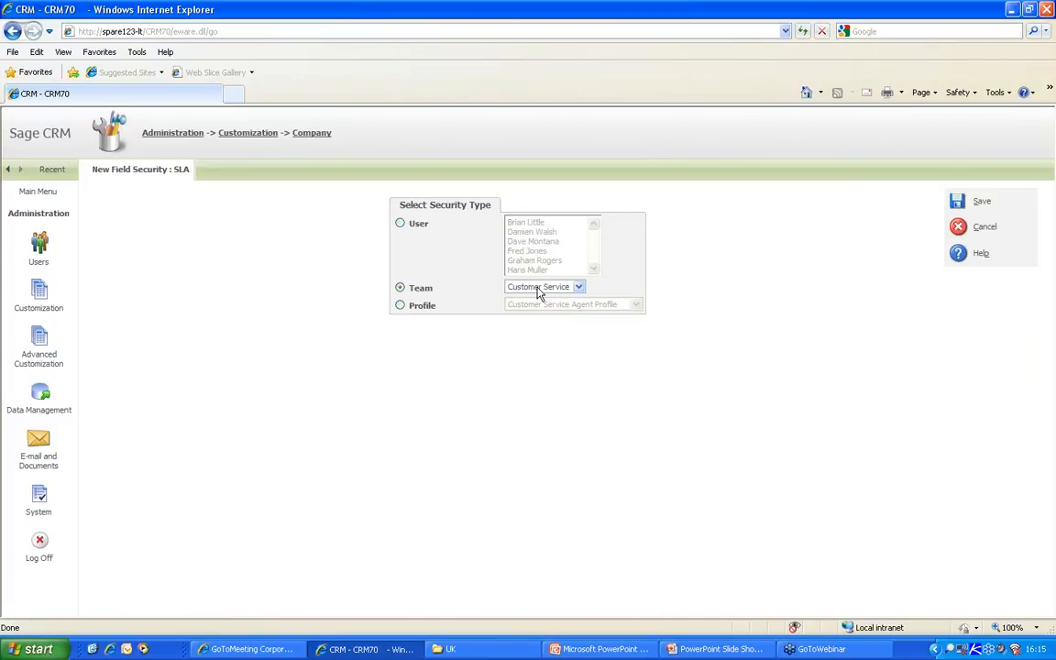
left_click(956, 201)
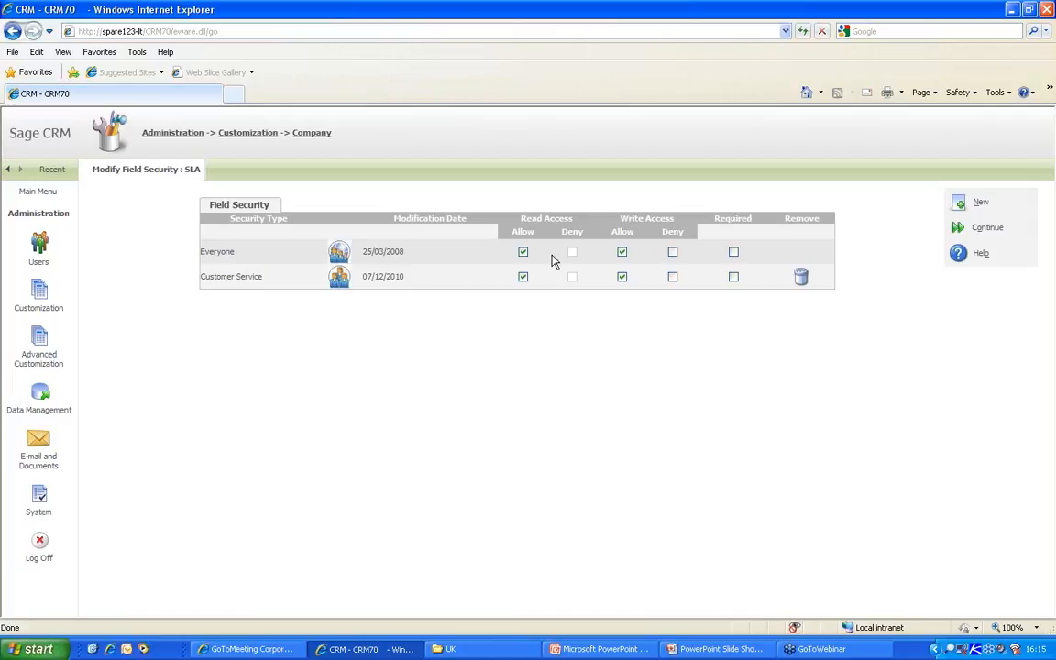
left_click(621, 251)
left_click(996, 236)
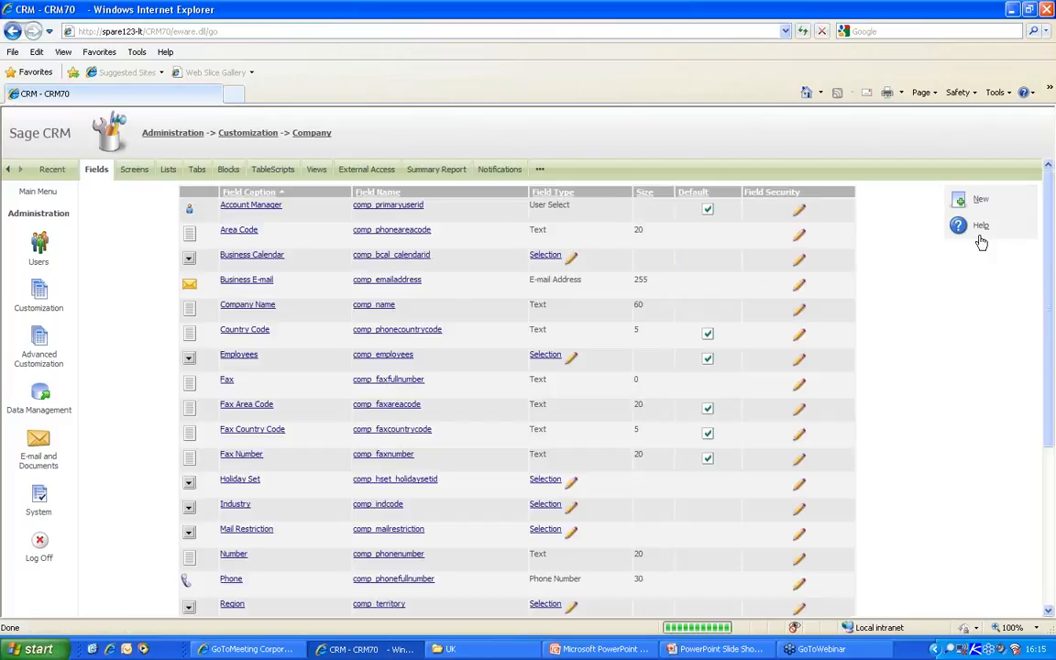
- Open Gatecom Inc. from recent records, check its read-only SLA field in edit mode, then log off
left_click(53, 169)
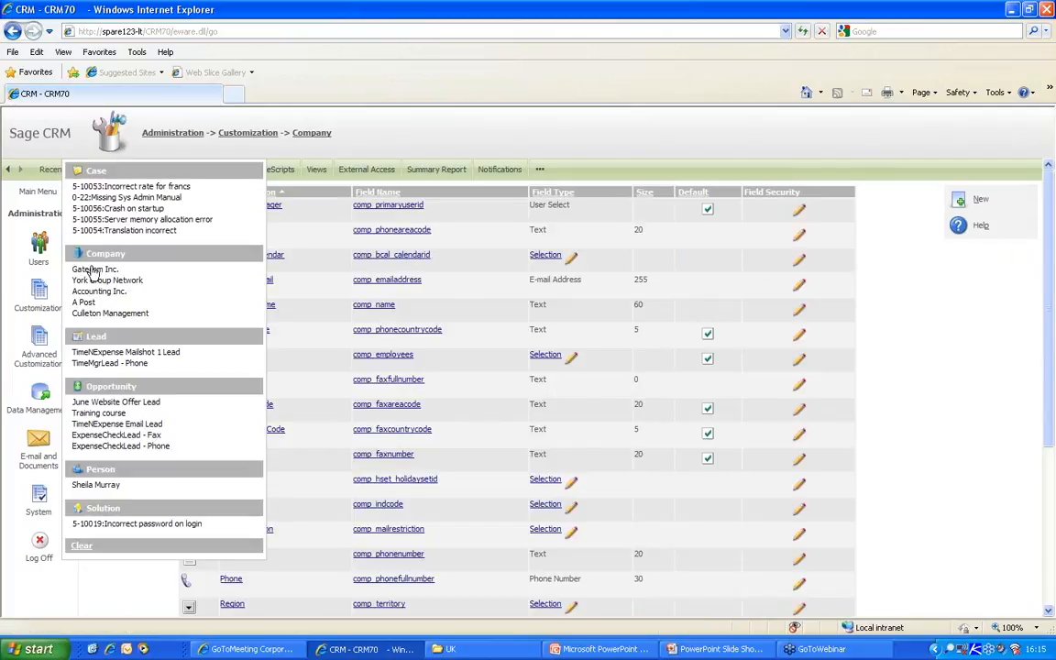
left_click(85, 269)
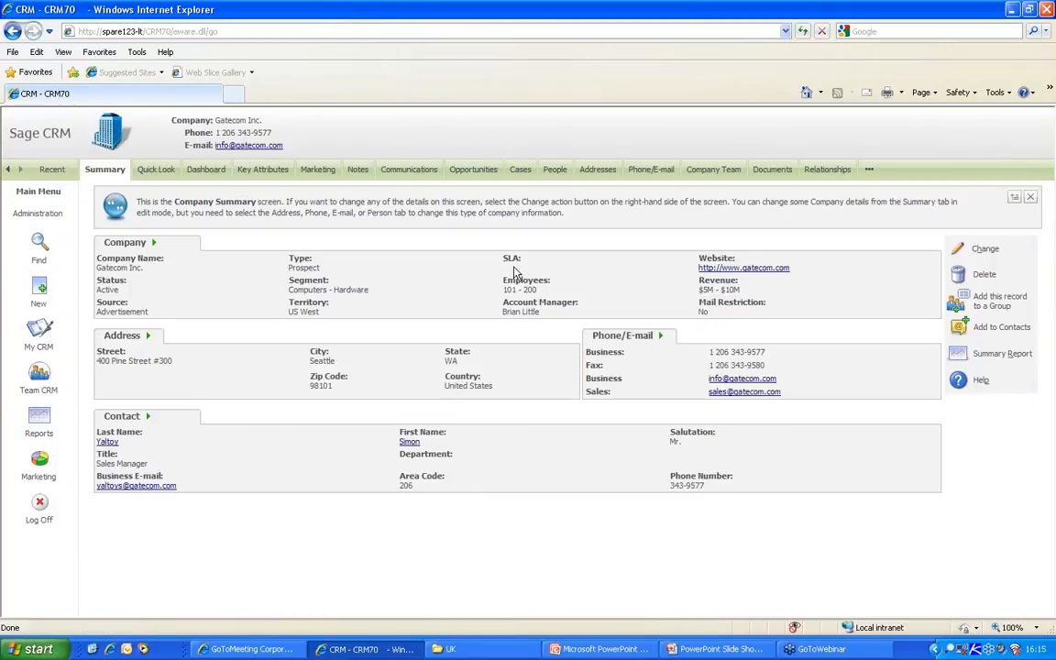
left_click(979, 250)
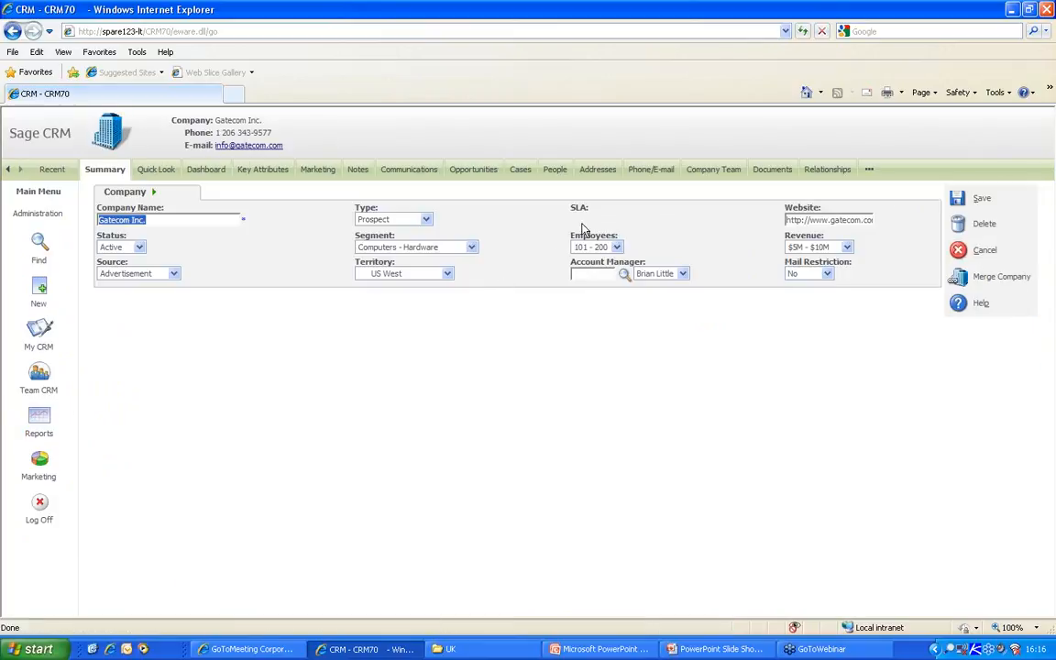
double_click(579, 208)
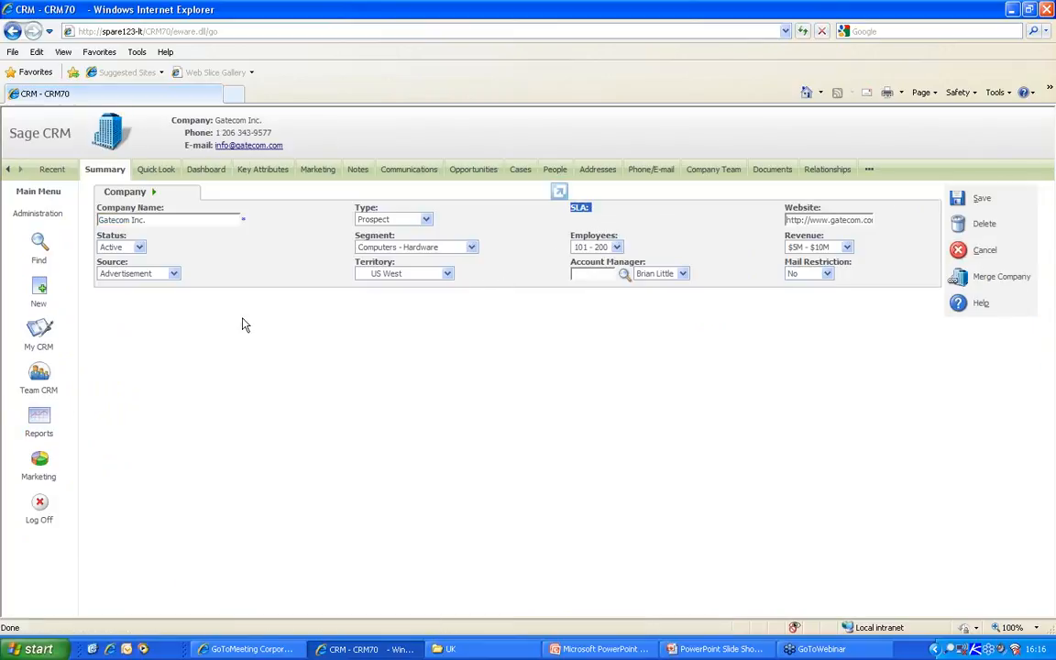
left_click(43, 508)
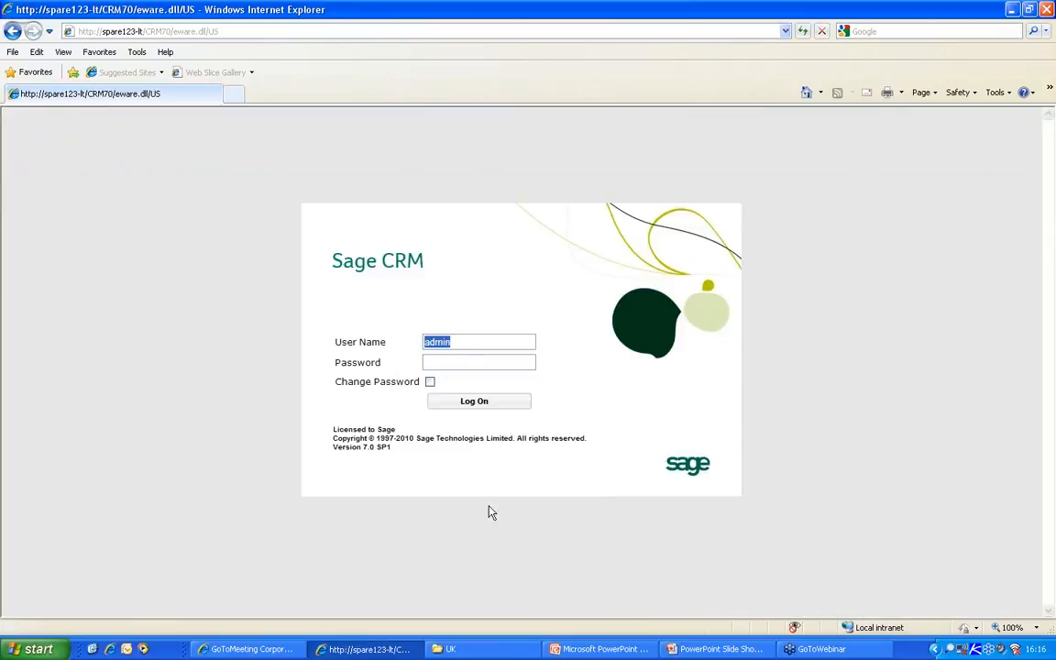
- Log in with another user's login name and open the case search
type("wardk")
key("Return")
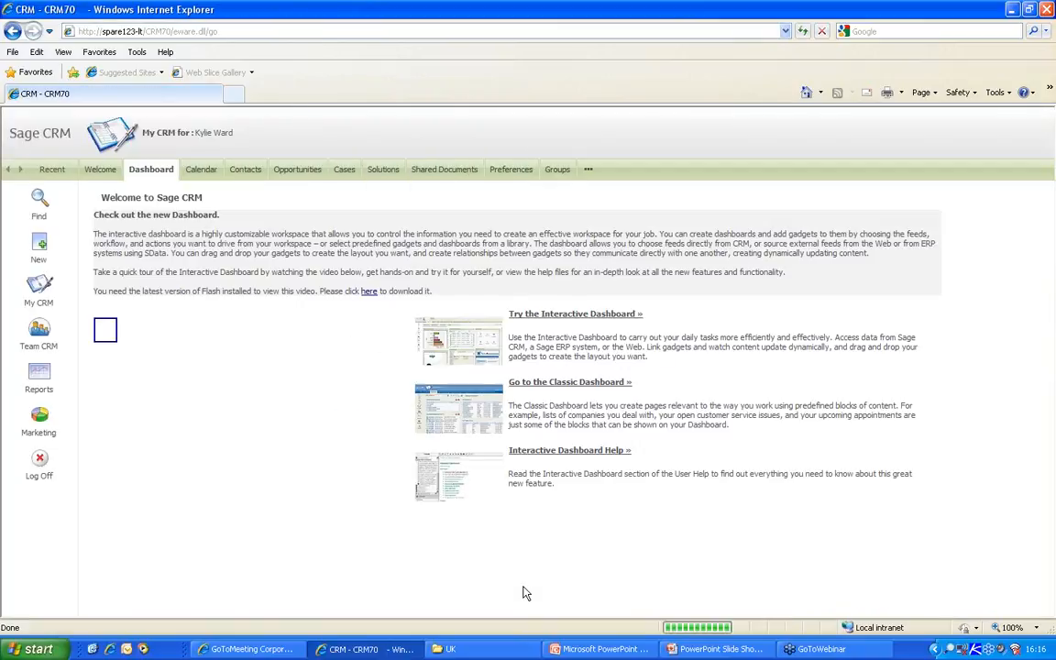
left_click(48, 171)
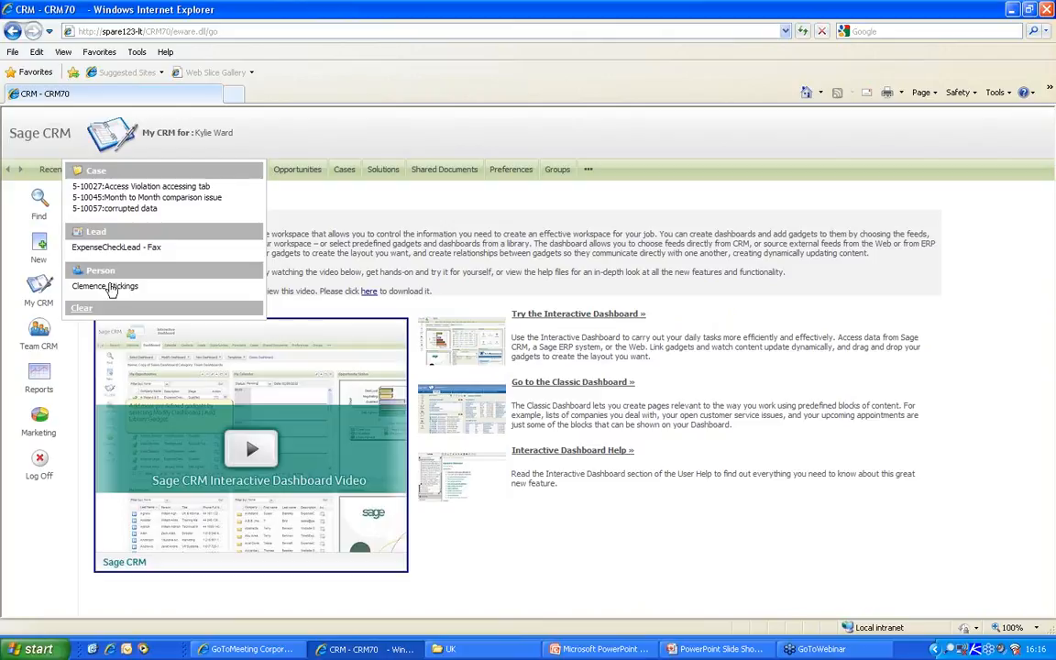
left_click(39, 202)
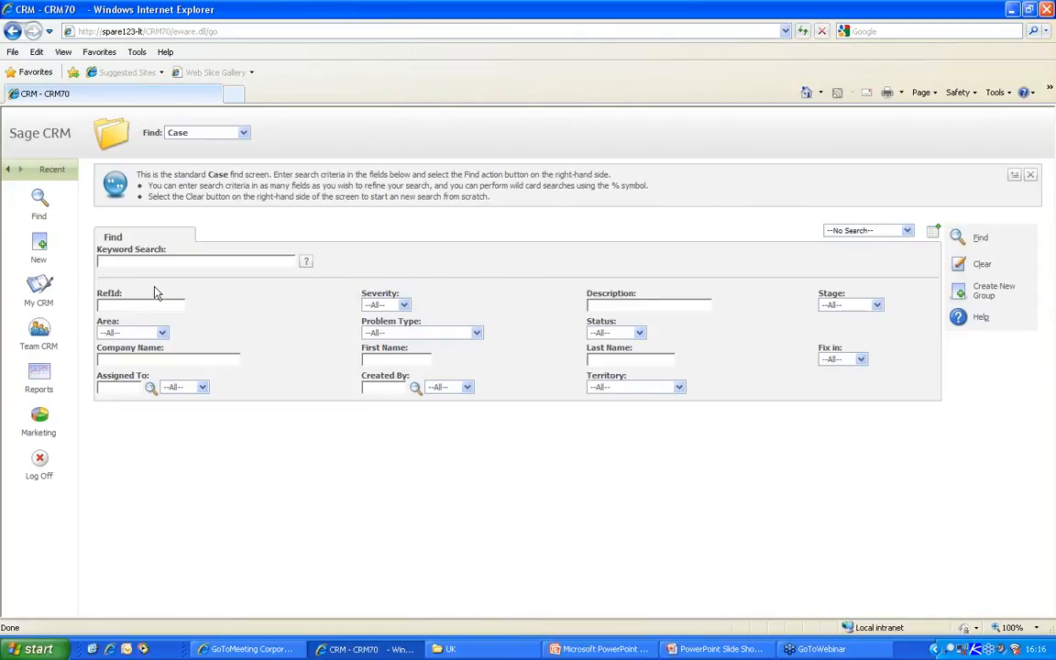
- Search cases with Company Name '3', listing 15 cases for 3G Homes
left_click(199, 134)
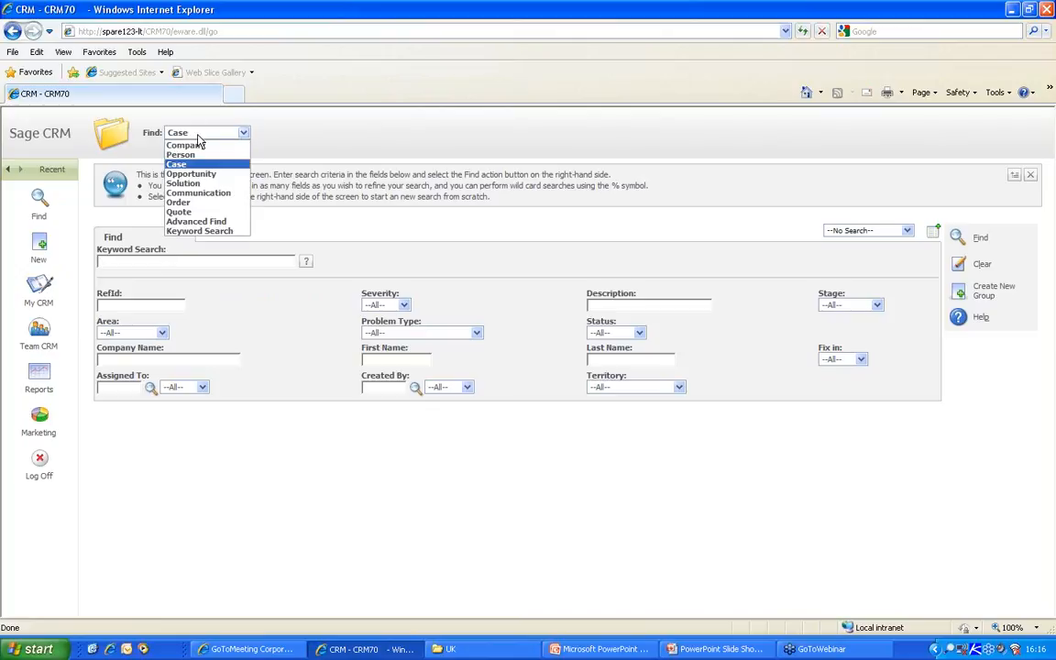
left_click(267, 118)
left_click(185, 358)
type("3")
key("Return")
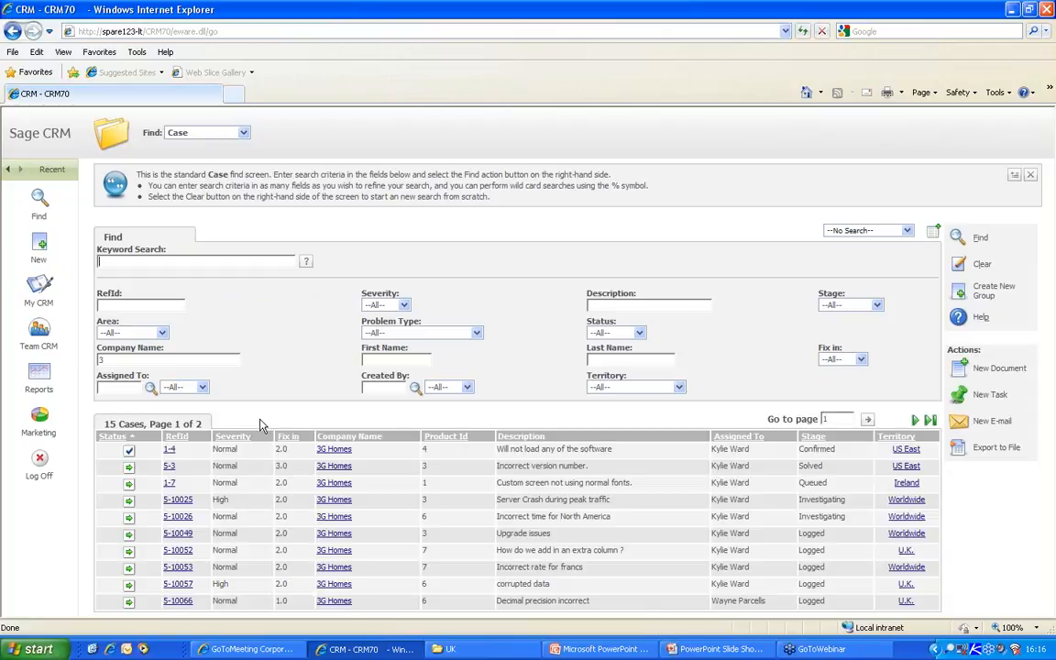
- Change the 3G Homes SLA to Gold, save, and return to the case search's territory options
left_click(335, 450)
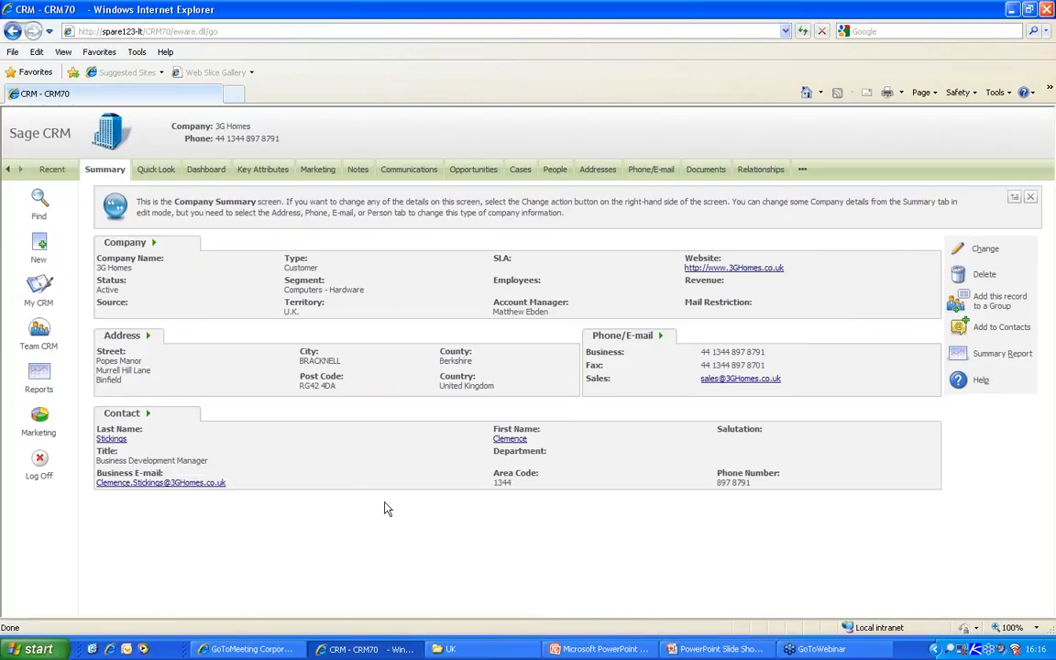
left_click(977, 259)
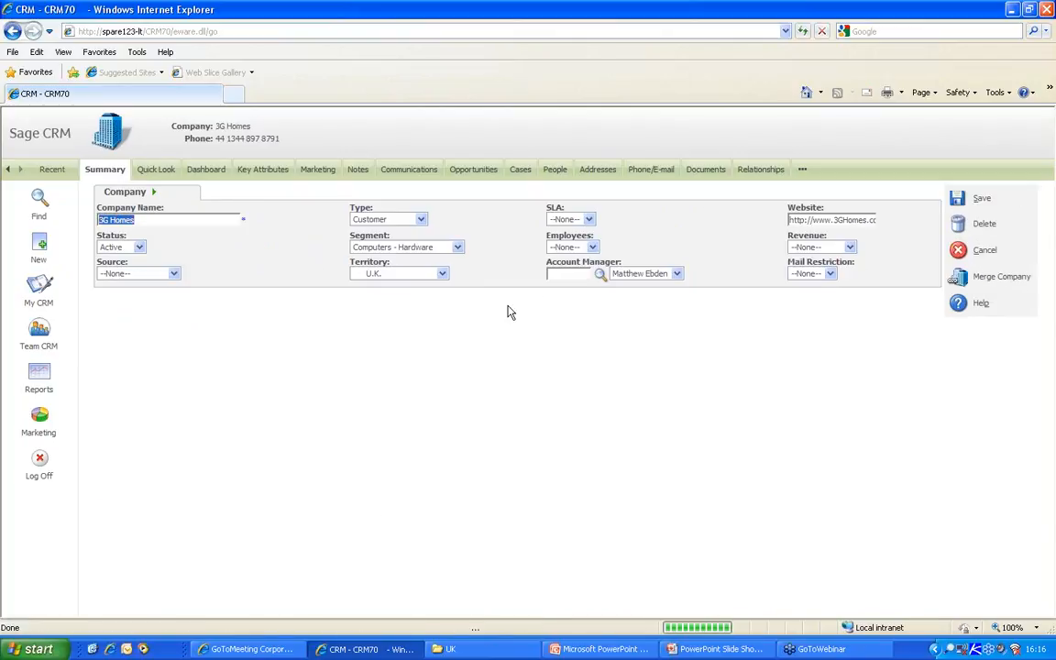
left_click(589, 221)
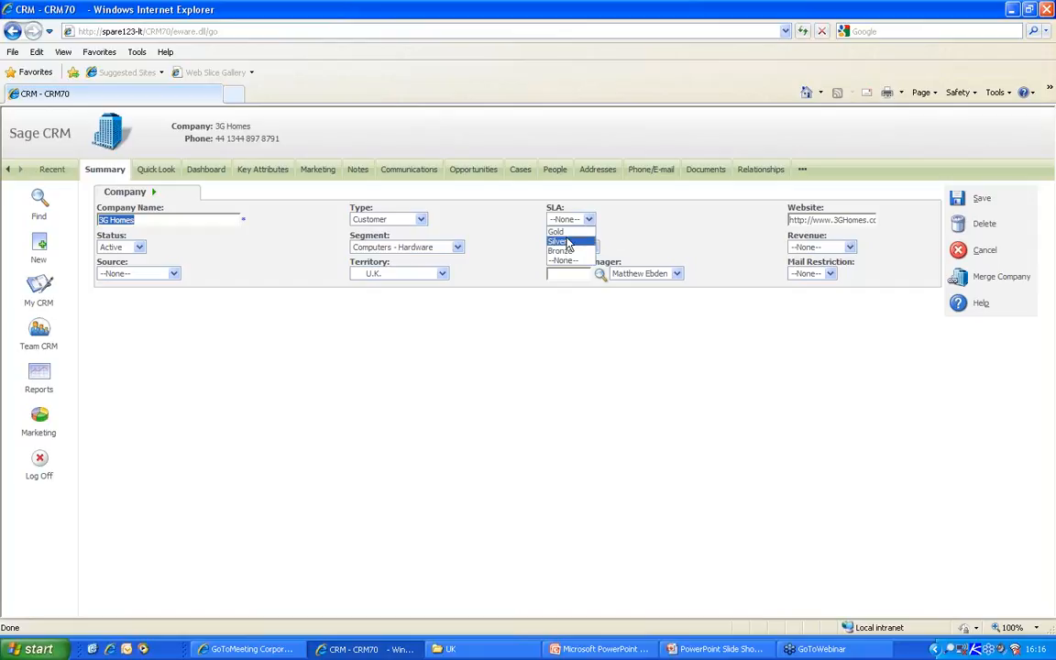
left_click(571, 233)
left_click(956, 199)
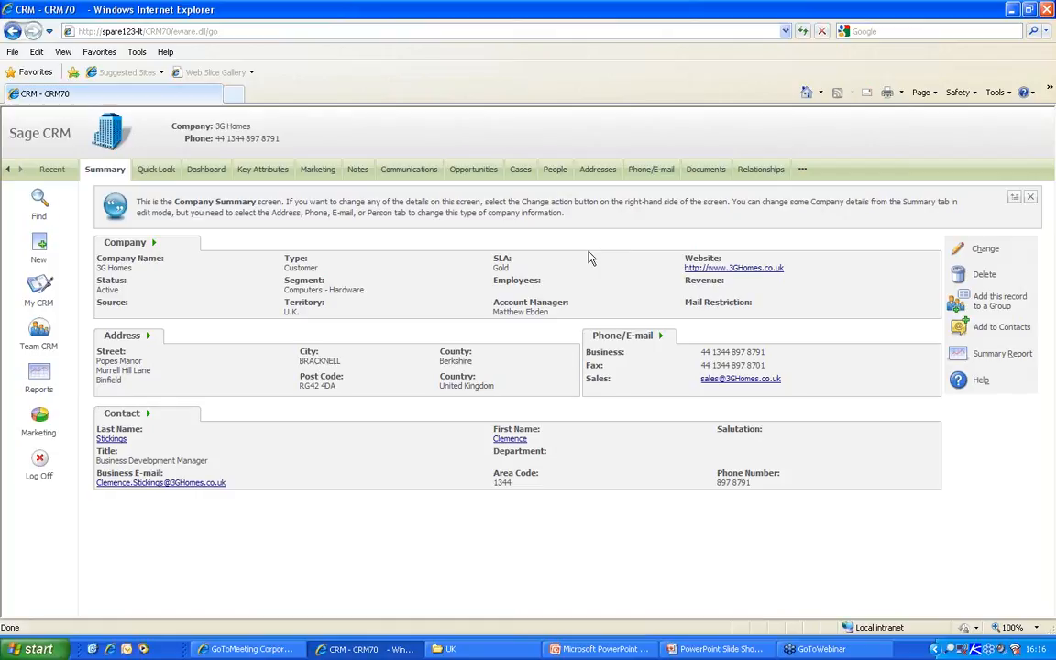
left_click(38, 198)
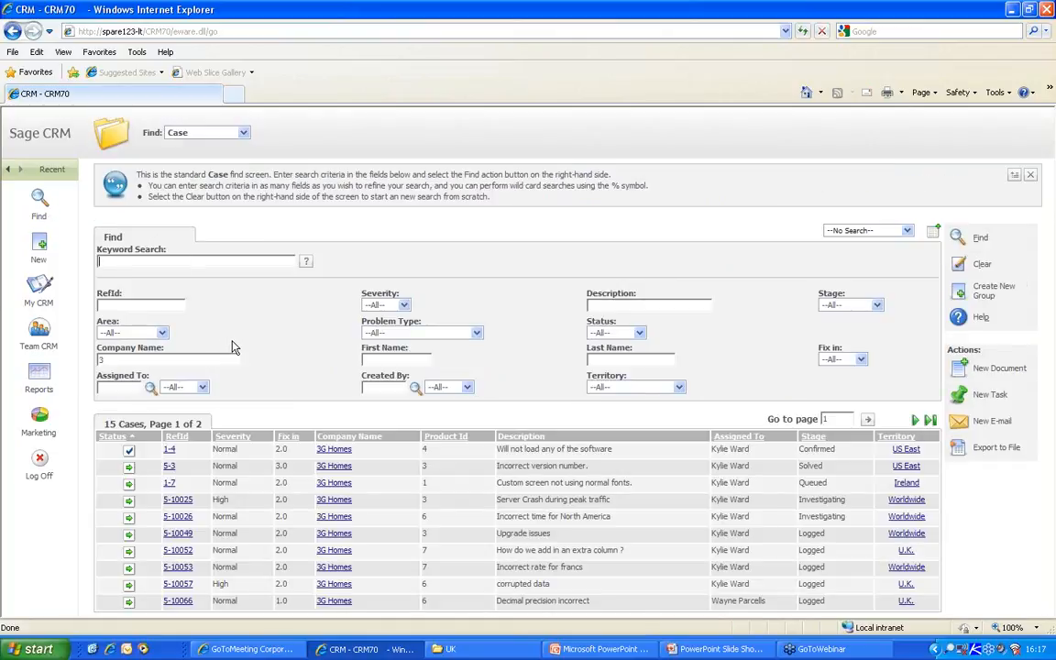
left_click(681, 392)
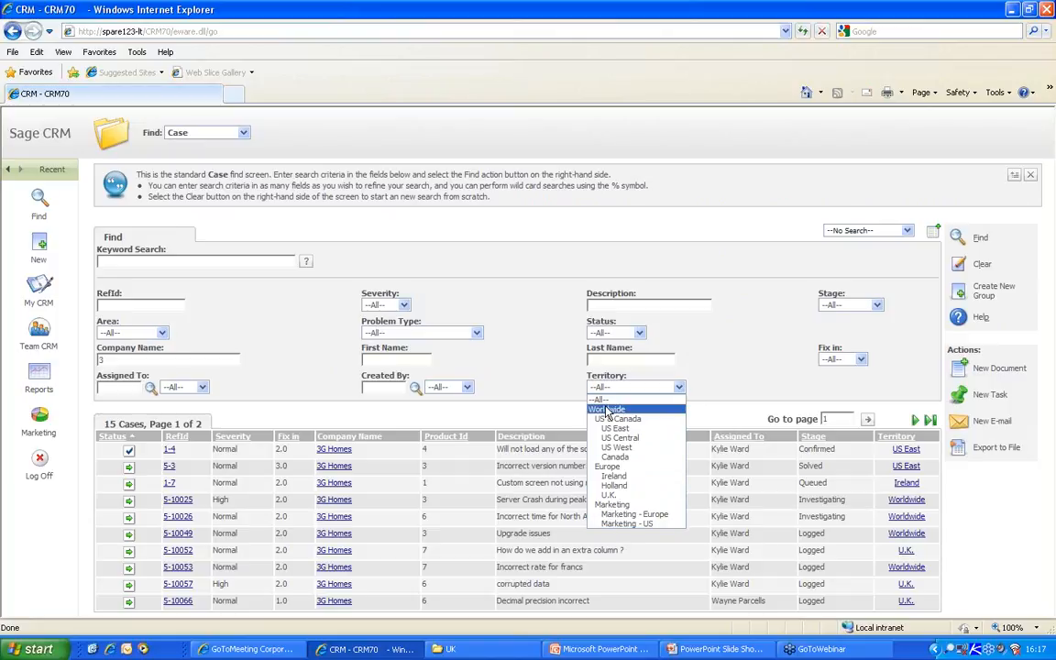
- Switch Find to Company across all territories, listing 1203 companies, then log off
left_click(552, 381)
left_click(217, 134)
left_click(197, 153)
left_click(954, 239)
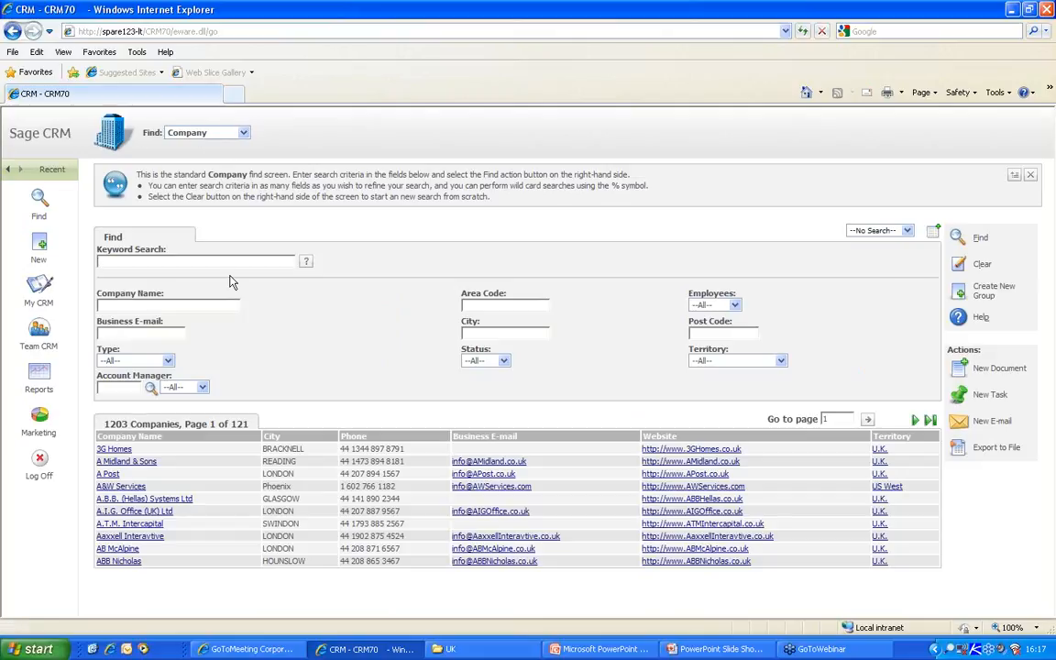
left_click(39, 463)
- Log in as another user and set the search to find Companies
left_click_drag(475, 347, 387, 347)
type("ebdenm")
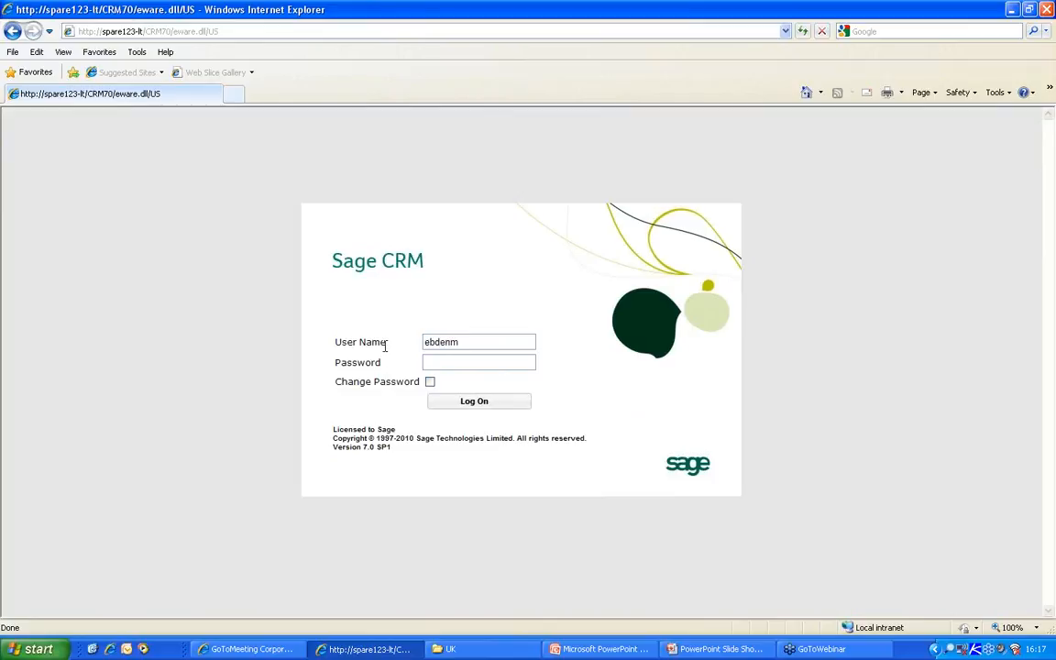
key("Return")
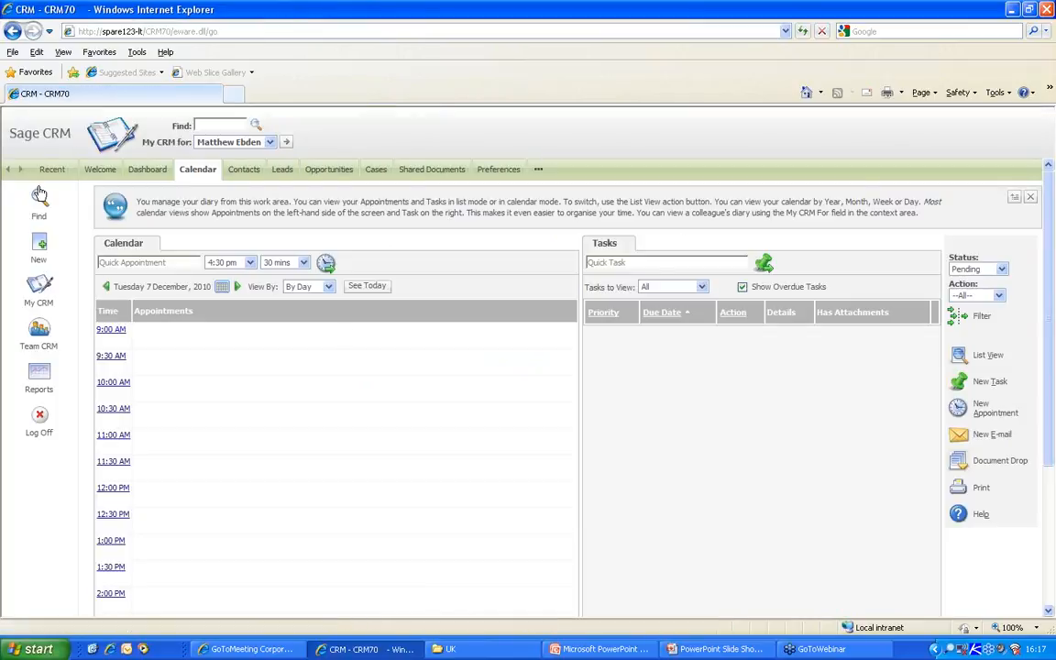
left_click(39, 194)
left_click(197, 133)
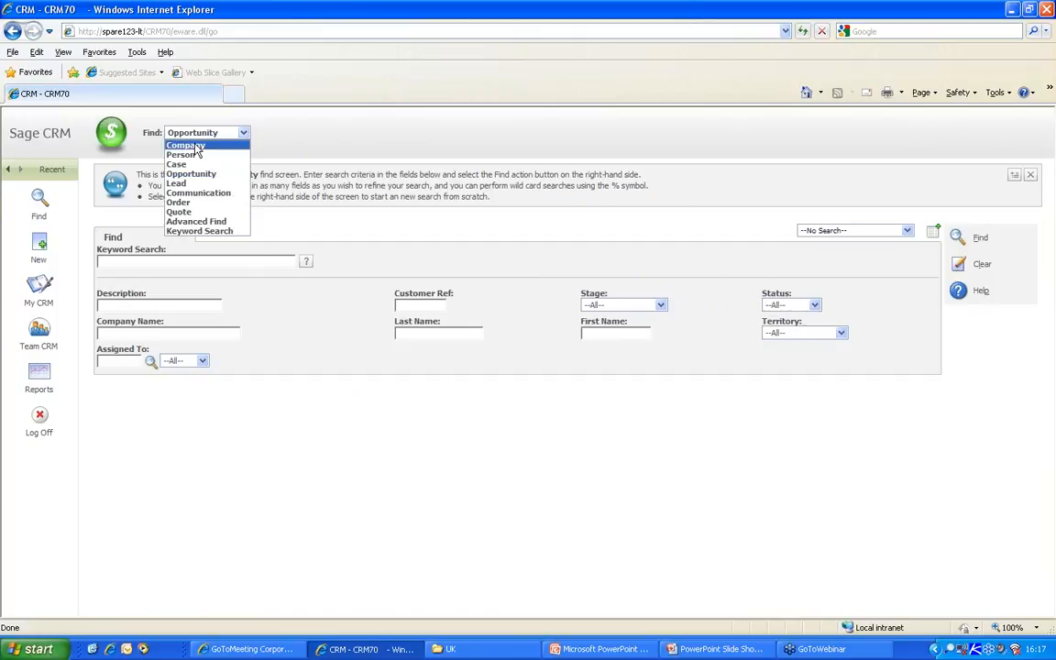
left_click(196, 149)
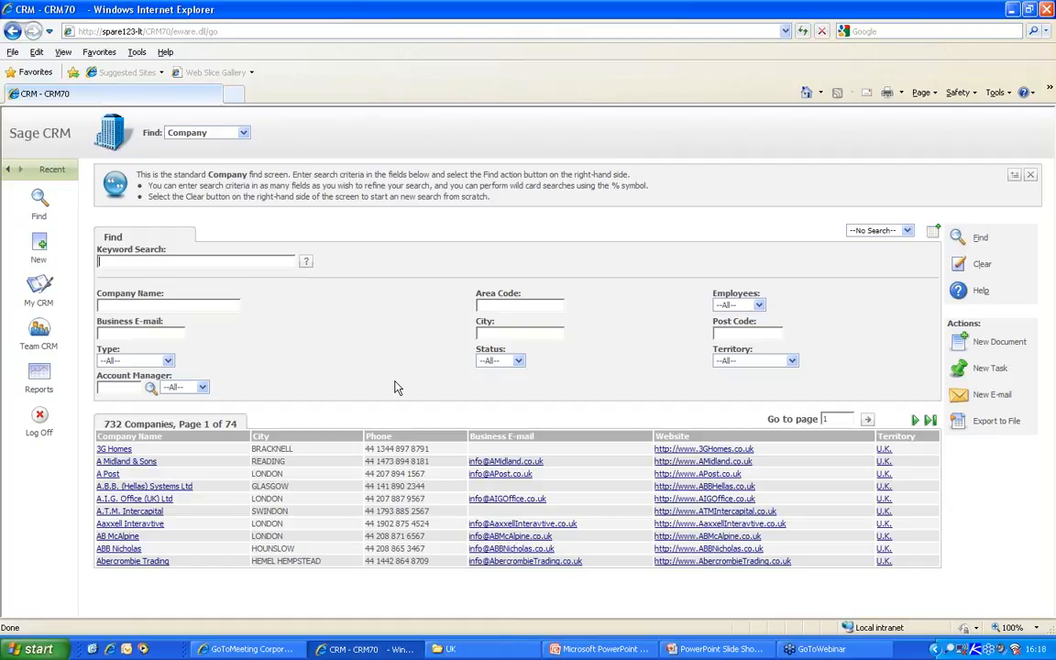
- Review the 3G Homes account manager and territory, then return to the 732-company search
left_click(114, 449)
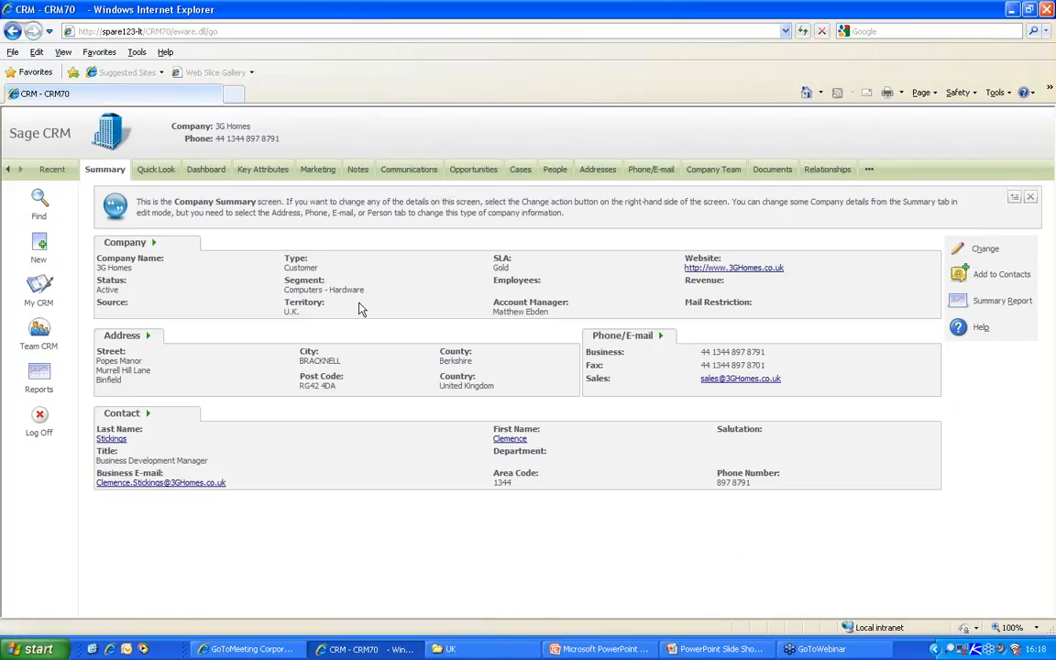
triple_click(510, 314)
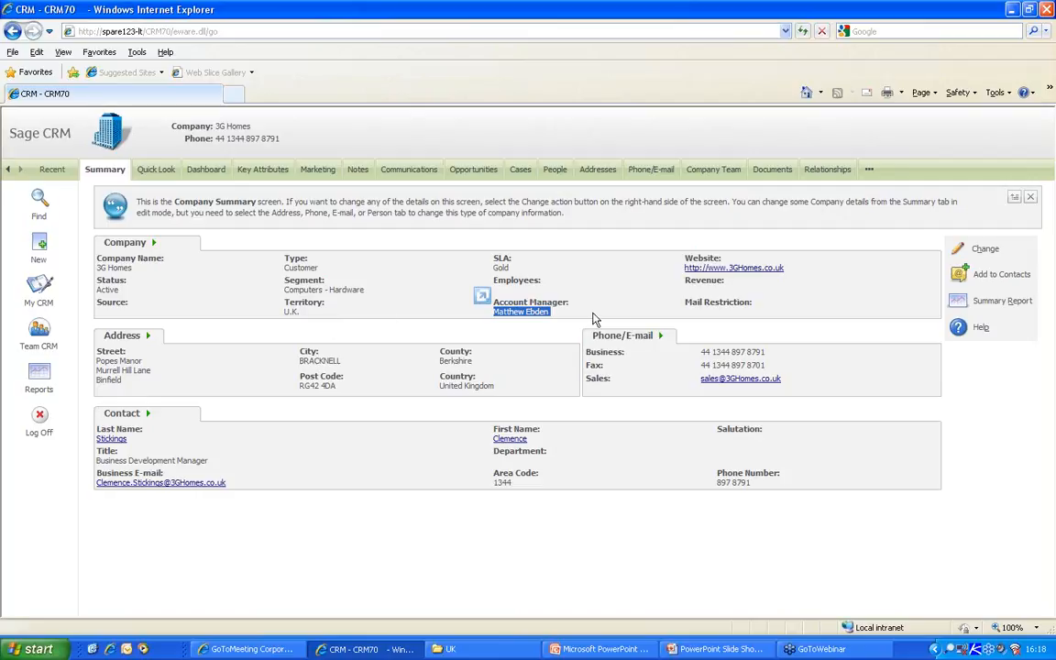
left_click_drag(300, 312, 284, 301)
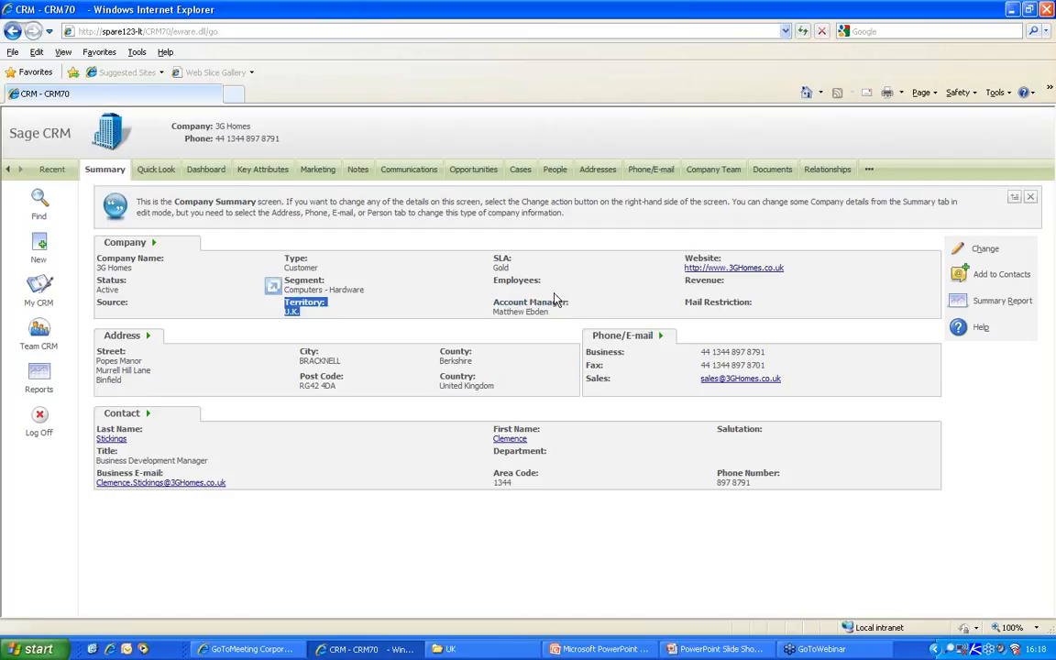
left_click(39, 199)
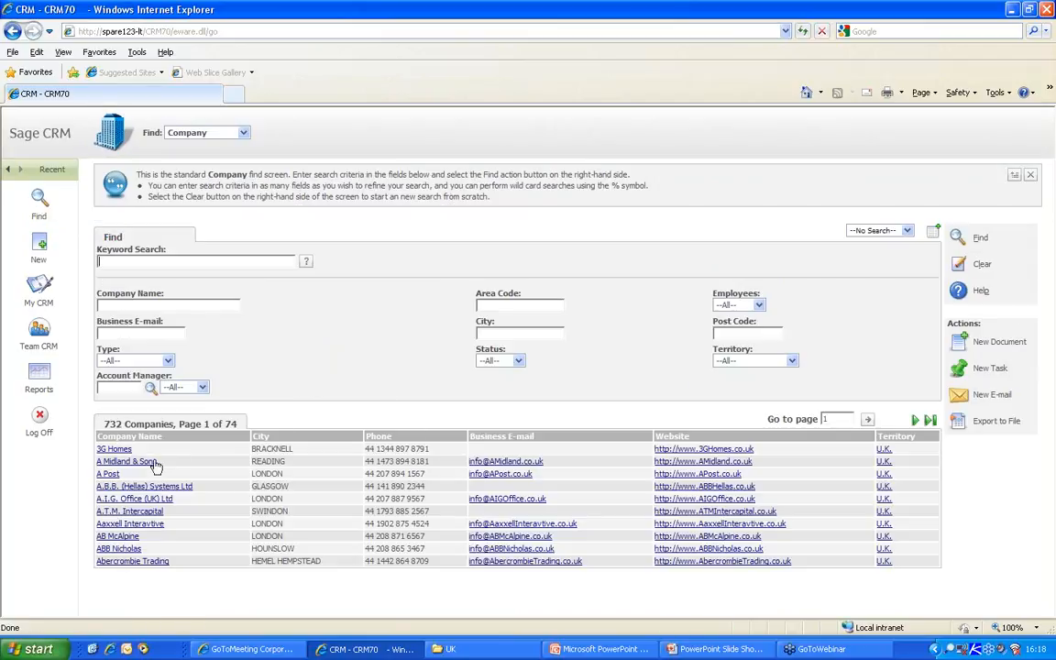
- Filter companies by account manager 'p' across all territories, listing 470 companies
left_click(791, 360)
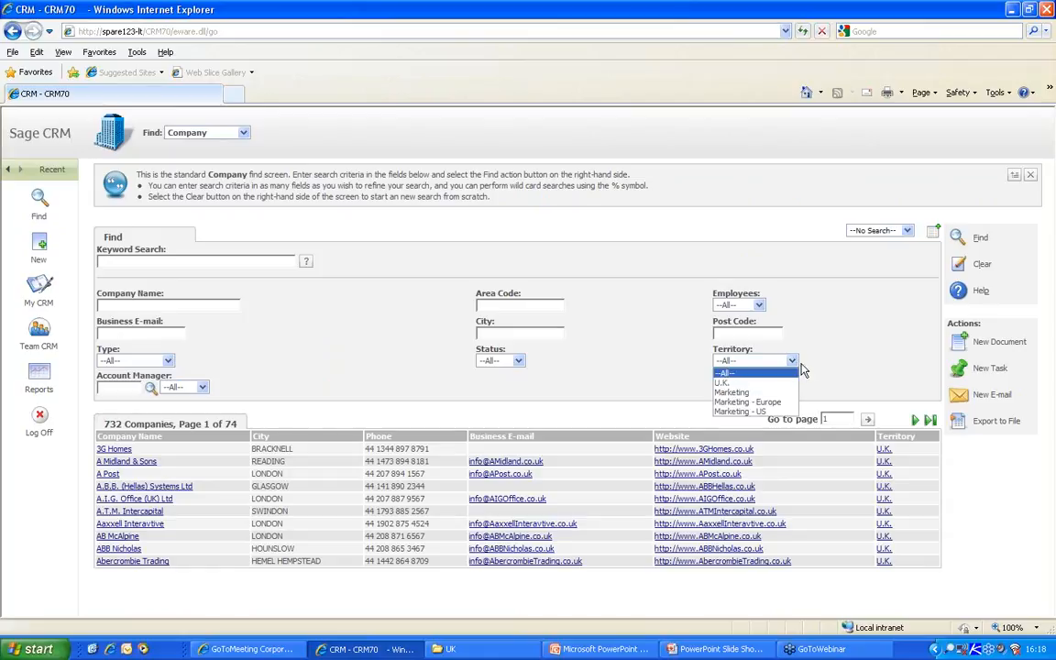
left_click(726, 373)
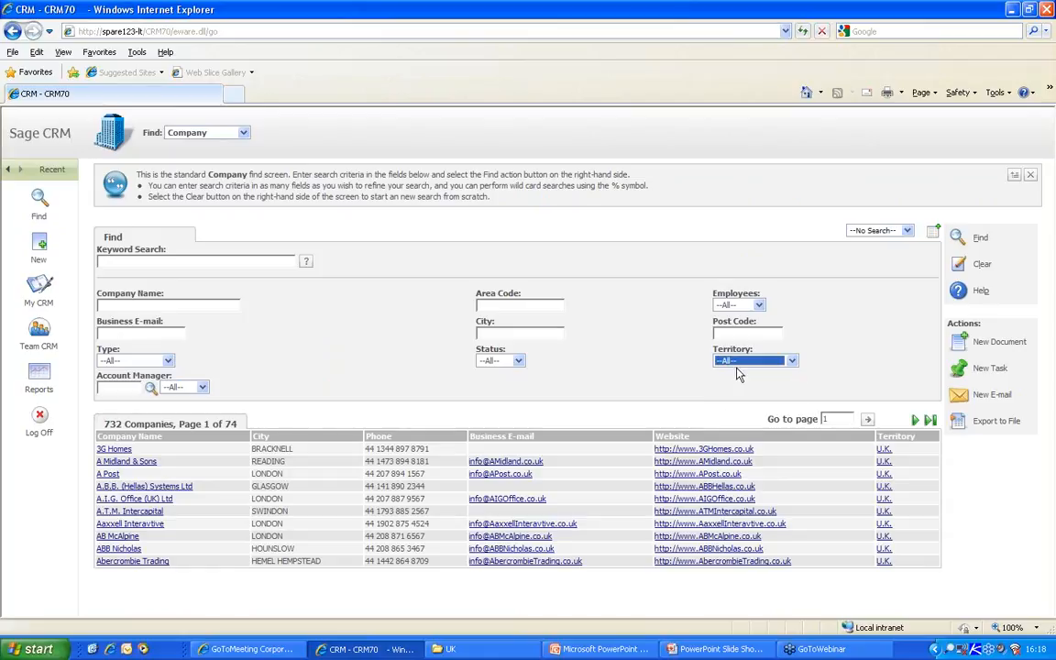
left_click(118, 388)
type("pet")
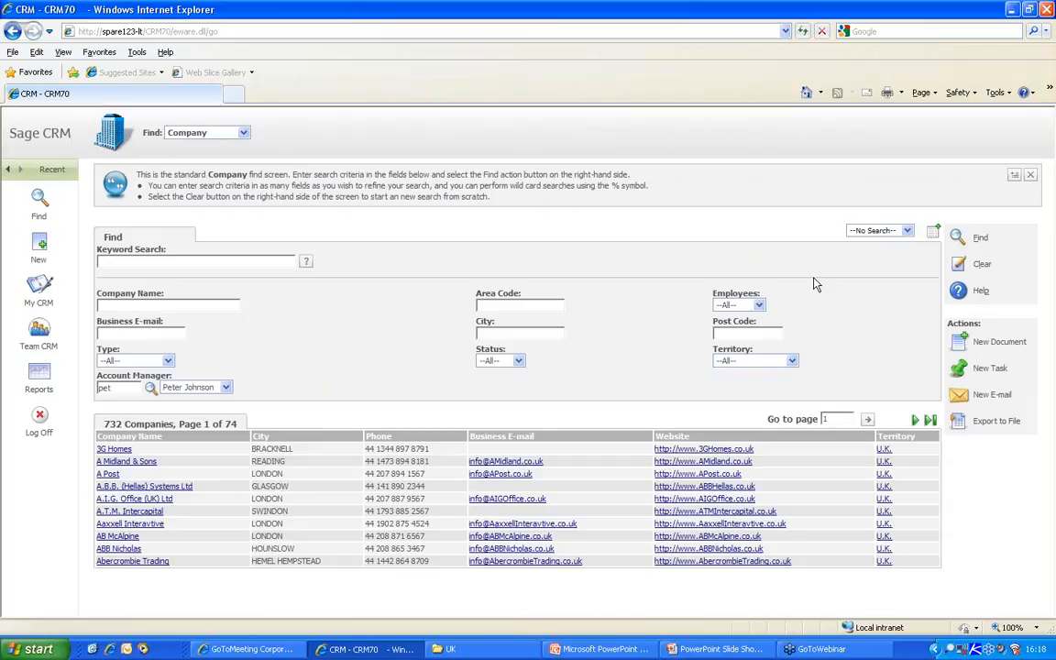
left_click(957, 237)
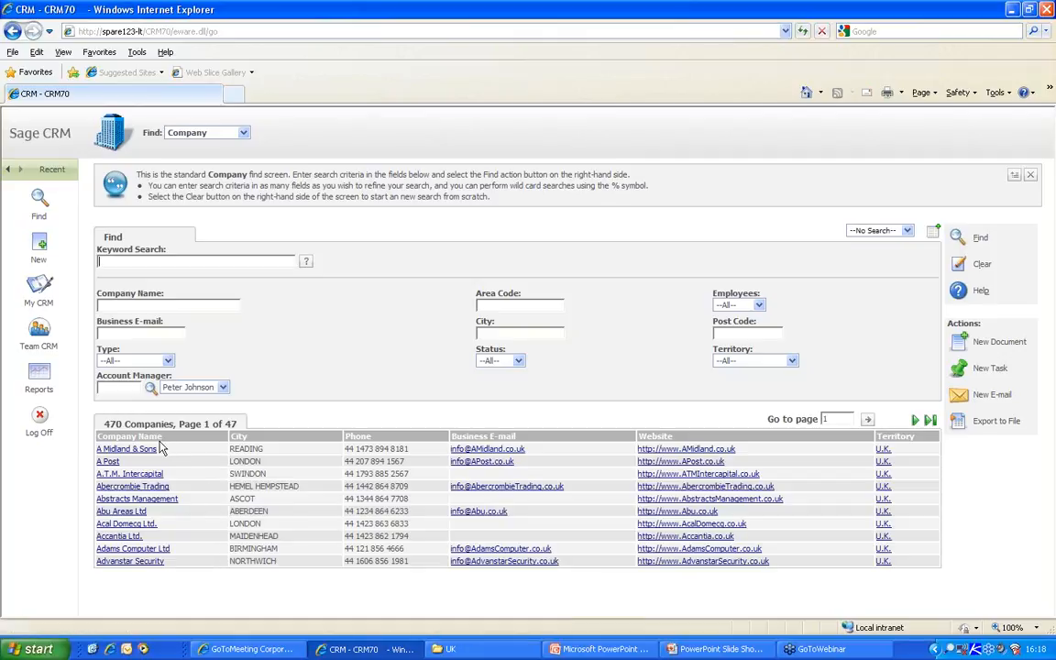
- Open Accantia Ltd., confirm Quick Look and Opportunities are blocked to non-team members, then log off
left_click(128, 537)
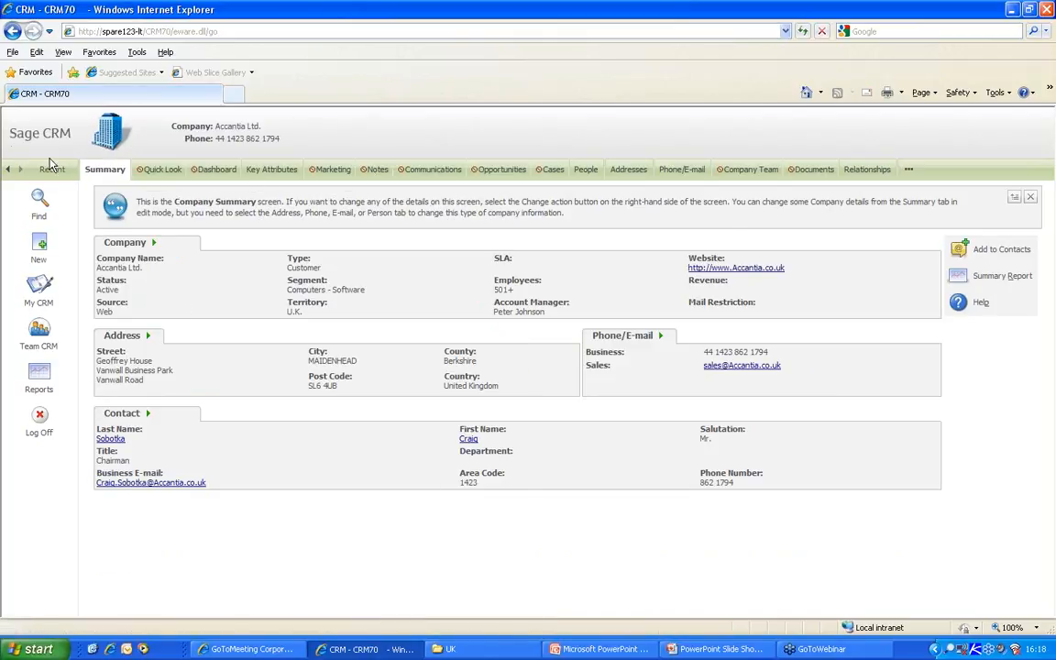
left_click(165, 173)
left_click(463, 334)
left_click(506, 173)
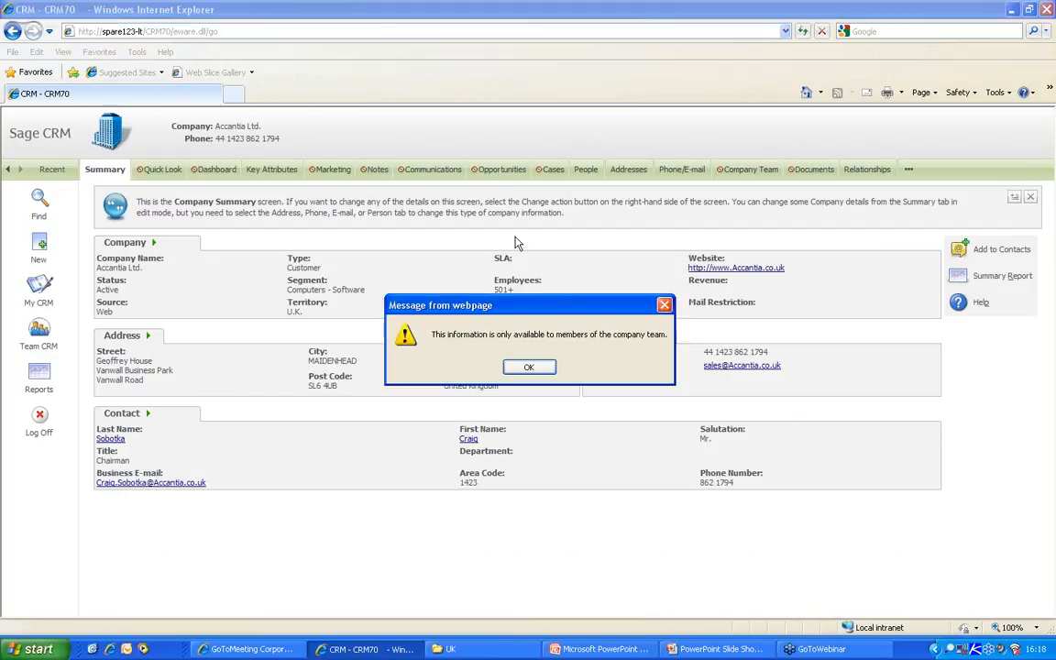
left_click(528, 365)
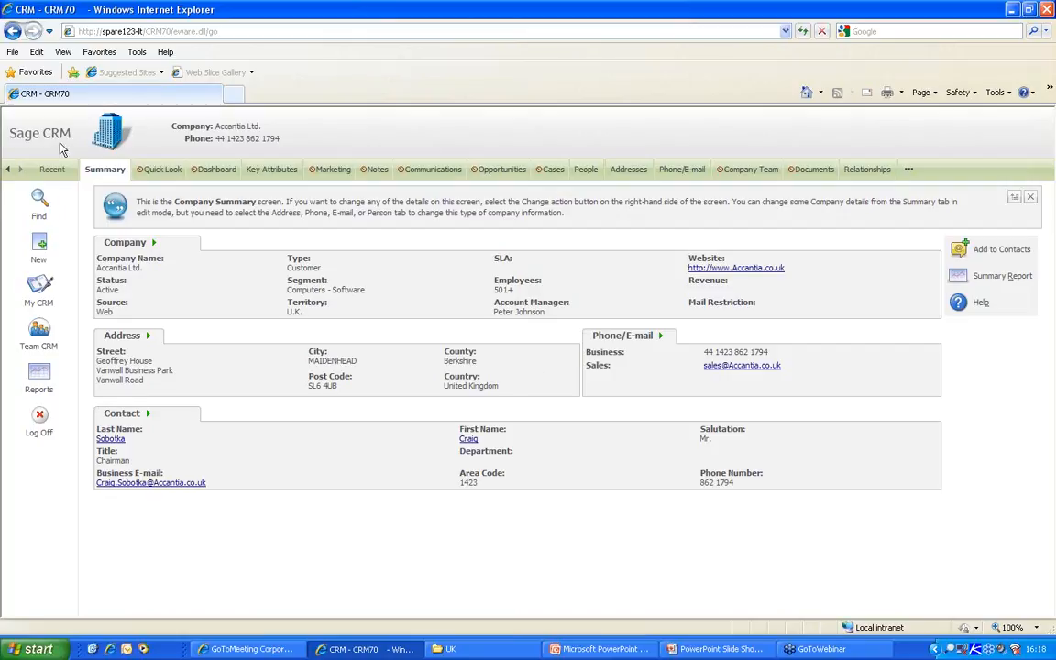
left_click(41, 420)
- Log back in as the administrator and go to Administration > Users
left_click_drag(463, 342, 376, 337)
type("a")
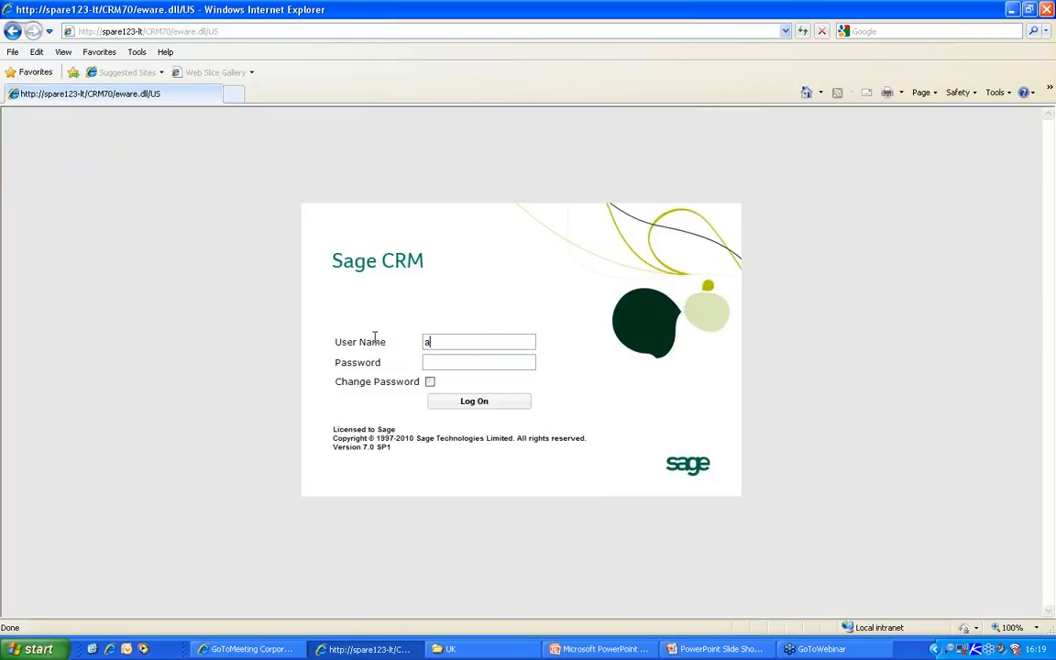
type("dm")
key("Return")
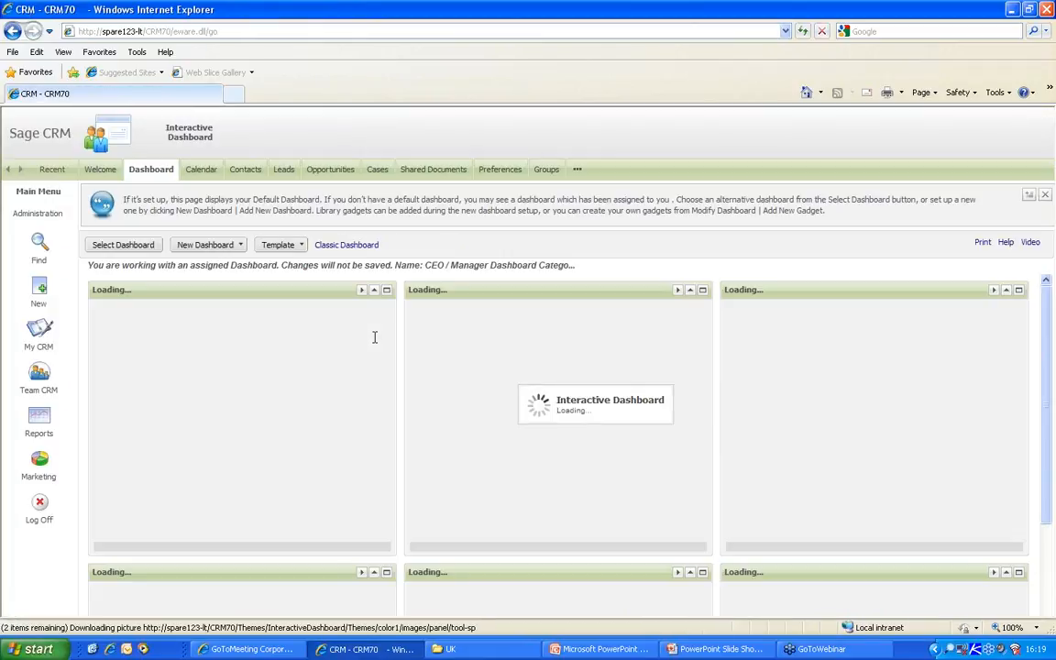
left_click(55, 216)
left_click(190, 231)
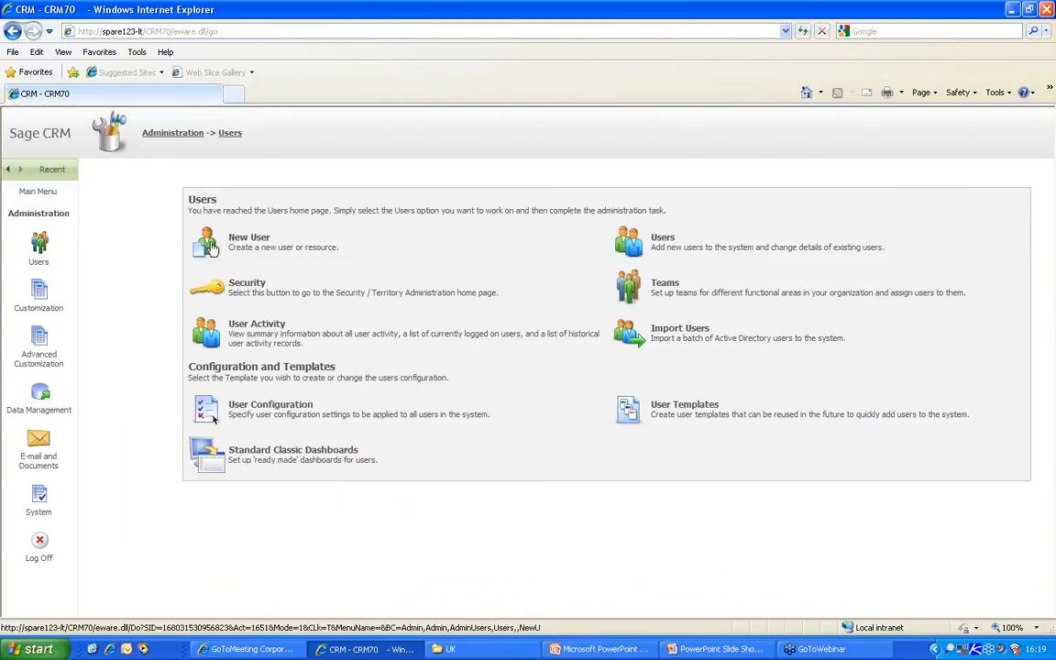
- Search users by partial last name, finding one Sales Rep Profile user in U.K
left_click(630, 241)
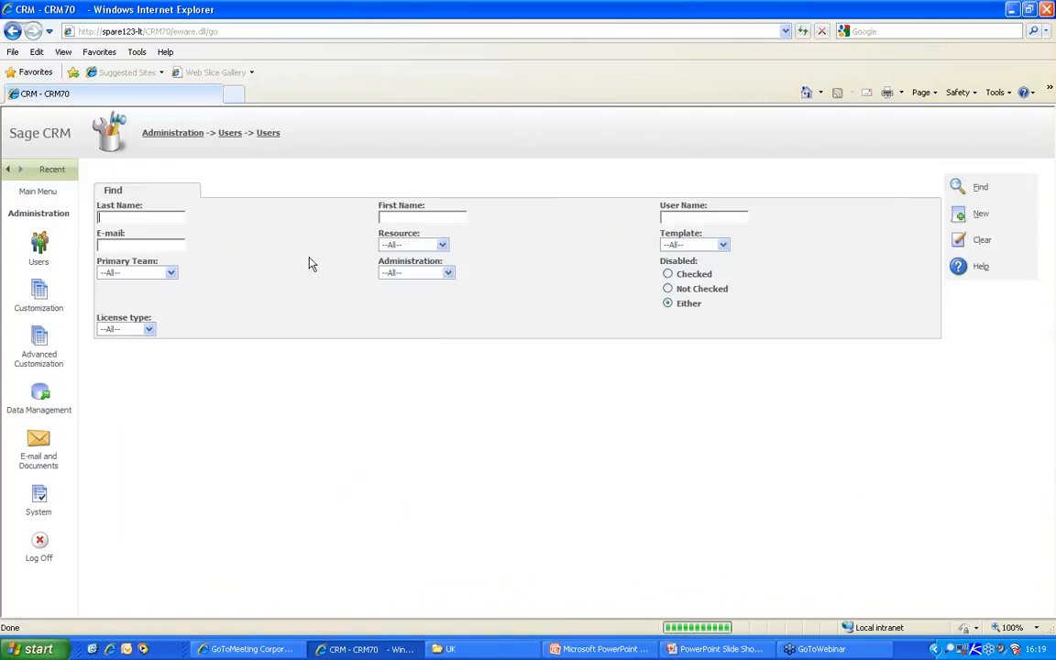
type("ebd")
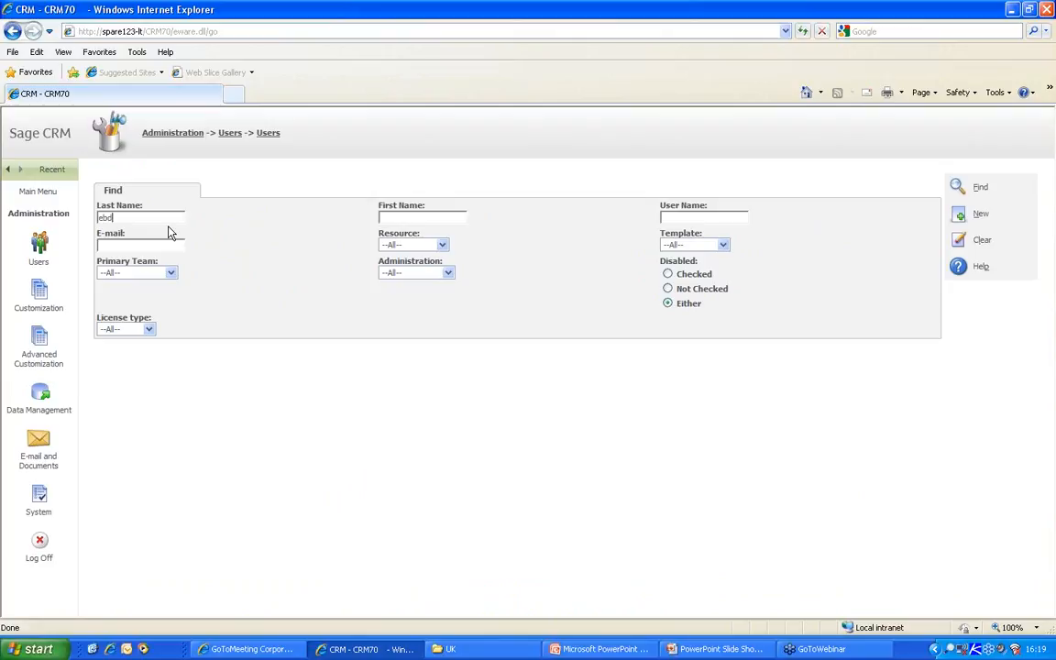
key("Return")
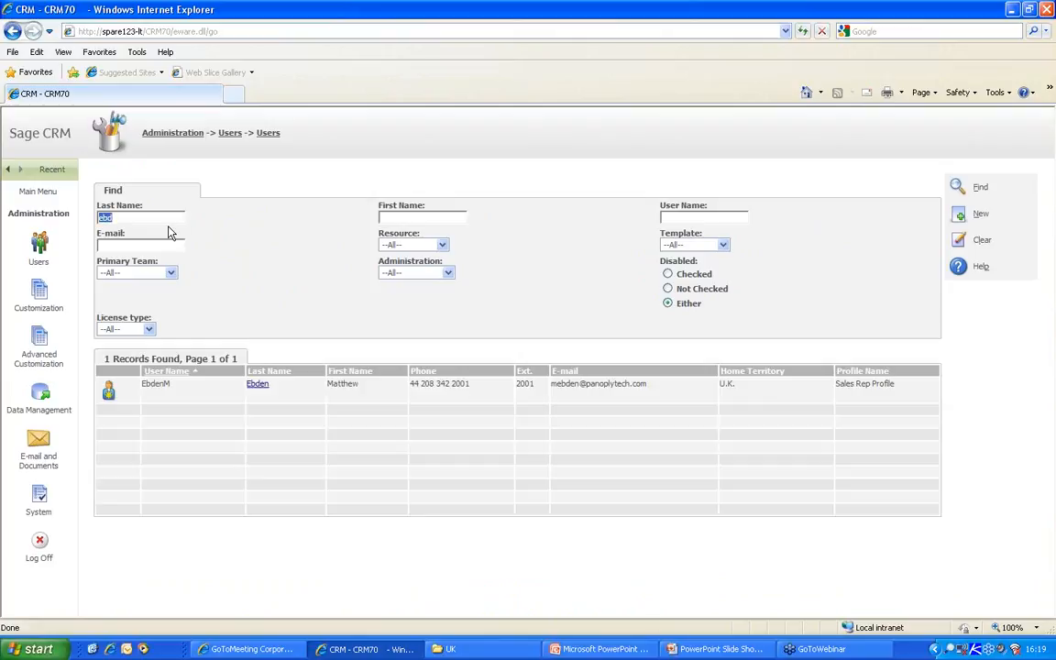
- Open the sales rep's details in edit mode, keeping Sales Rep Profile and reviewing Restrict Sensitive Info
left_click(109, 394)
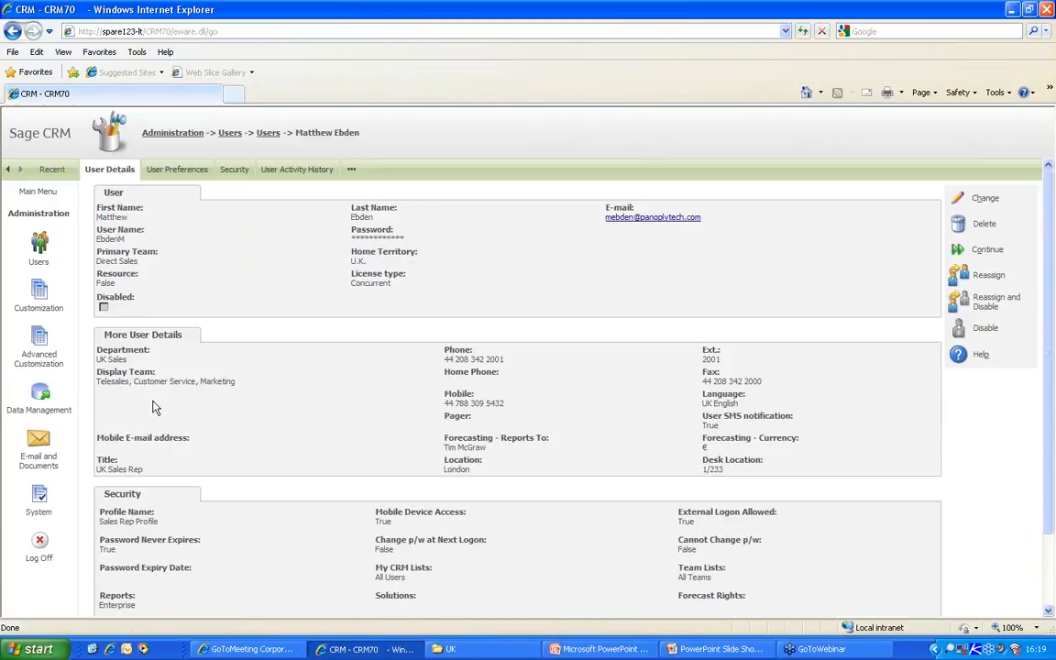
left_click(959, 198)
scroll(337, 403, "down", 3)
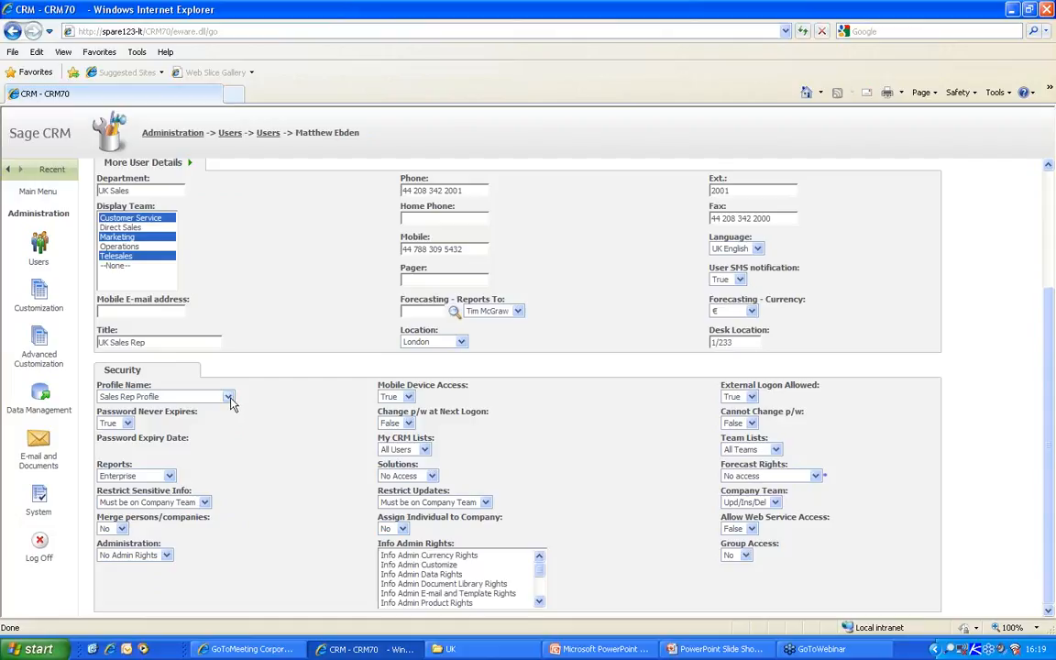
left_click(229, 396)
left_click(147, 458)
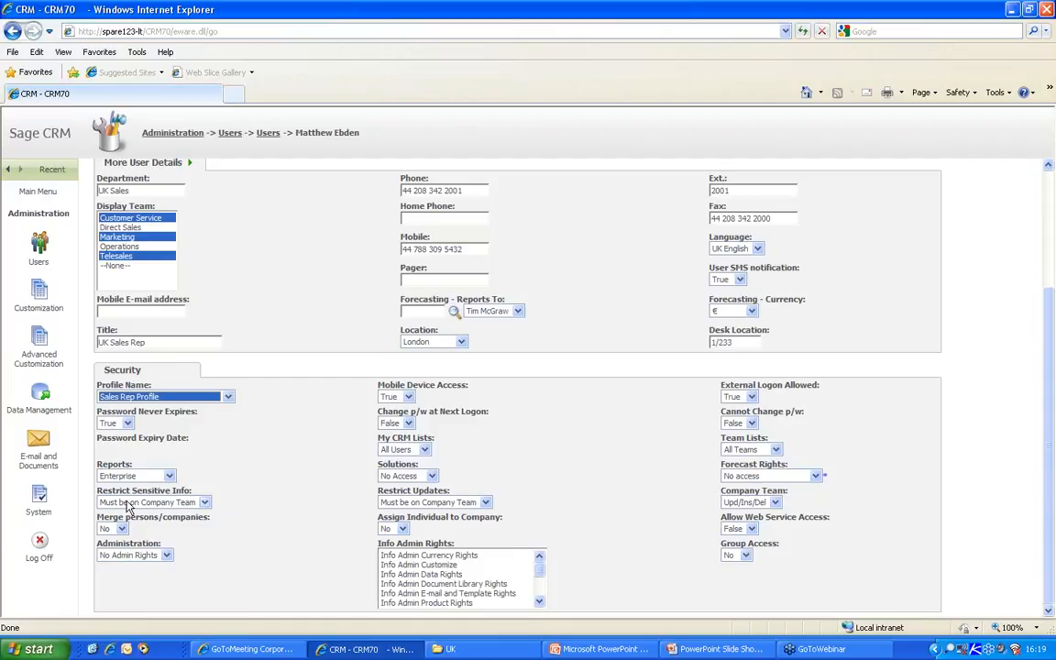
left_click_drag(100, 490, 449, 493)
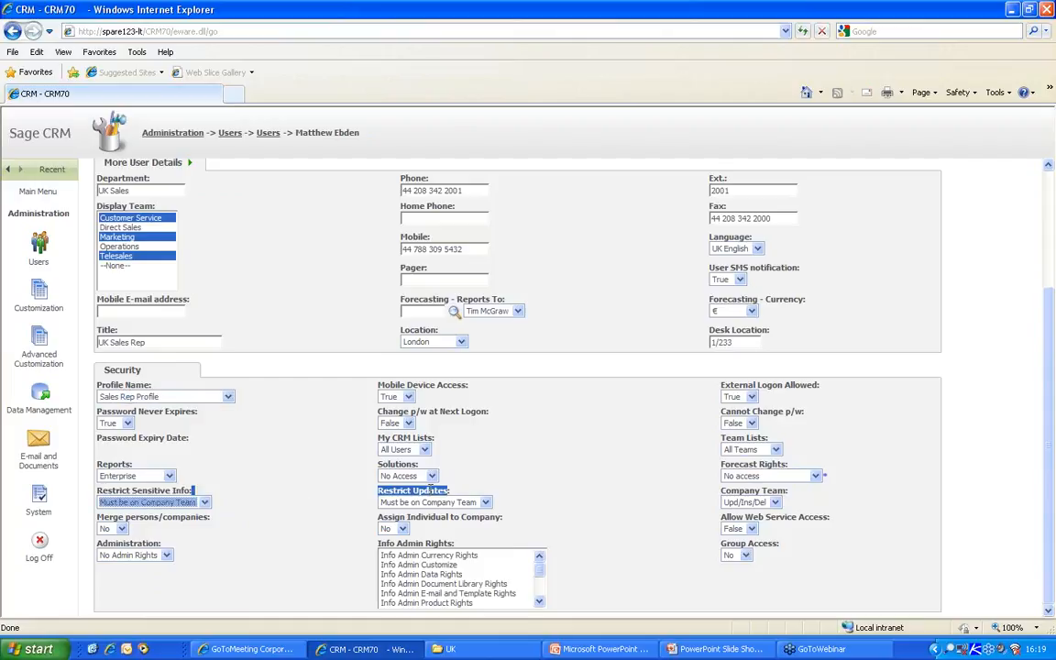
left_click(240, 492)
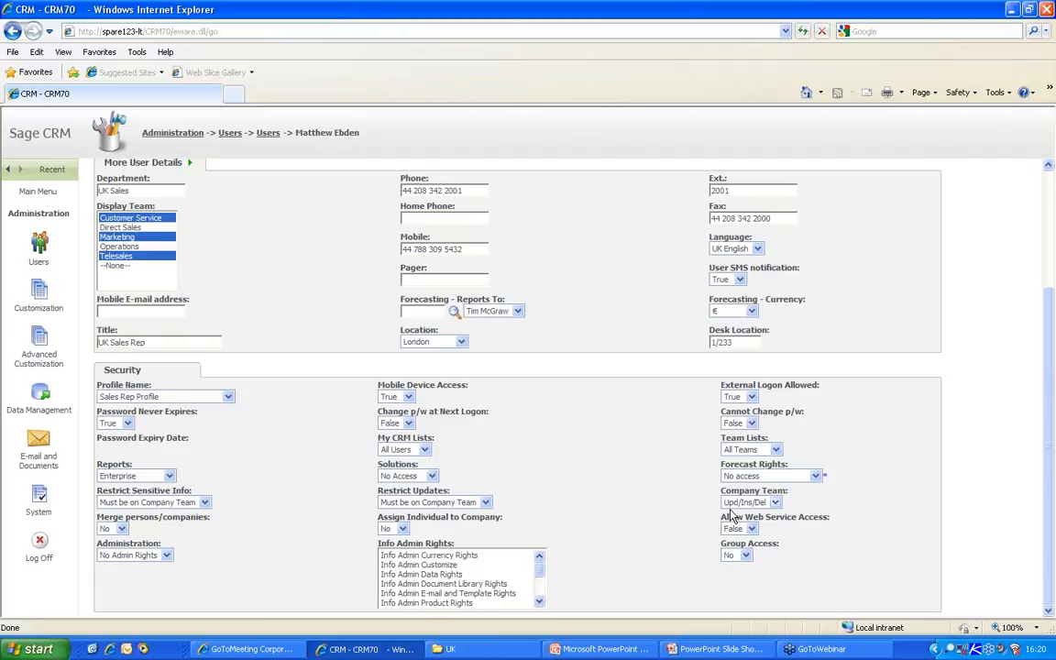
- Confirm Solutions is No Access and Administration is No Admin Rights, then cancel without saving
left_click(431, 476)
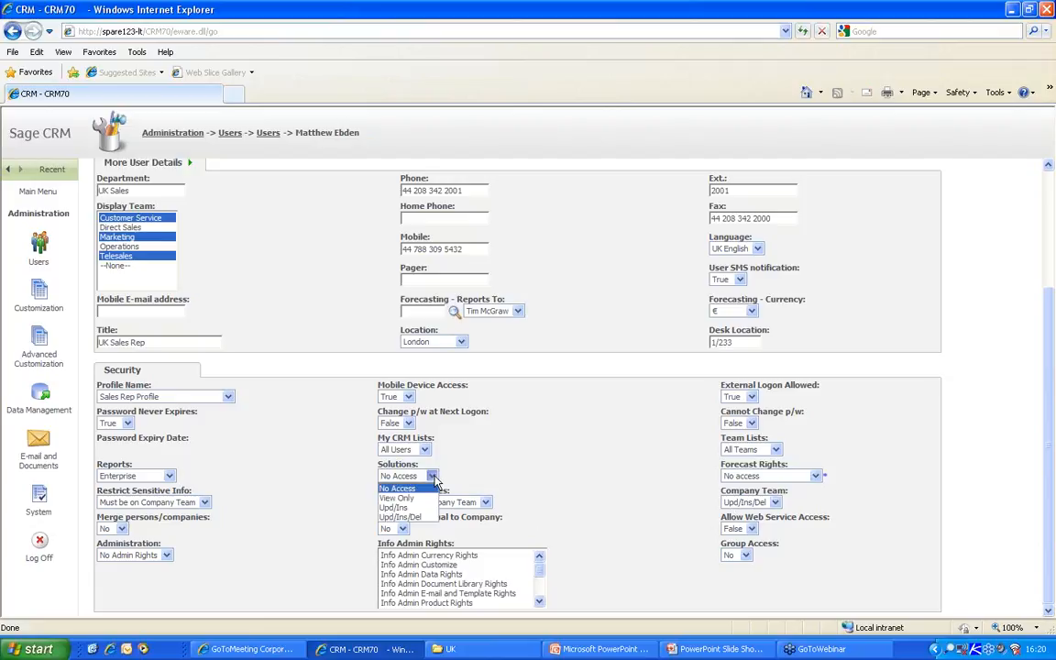
left_click(433, 476)
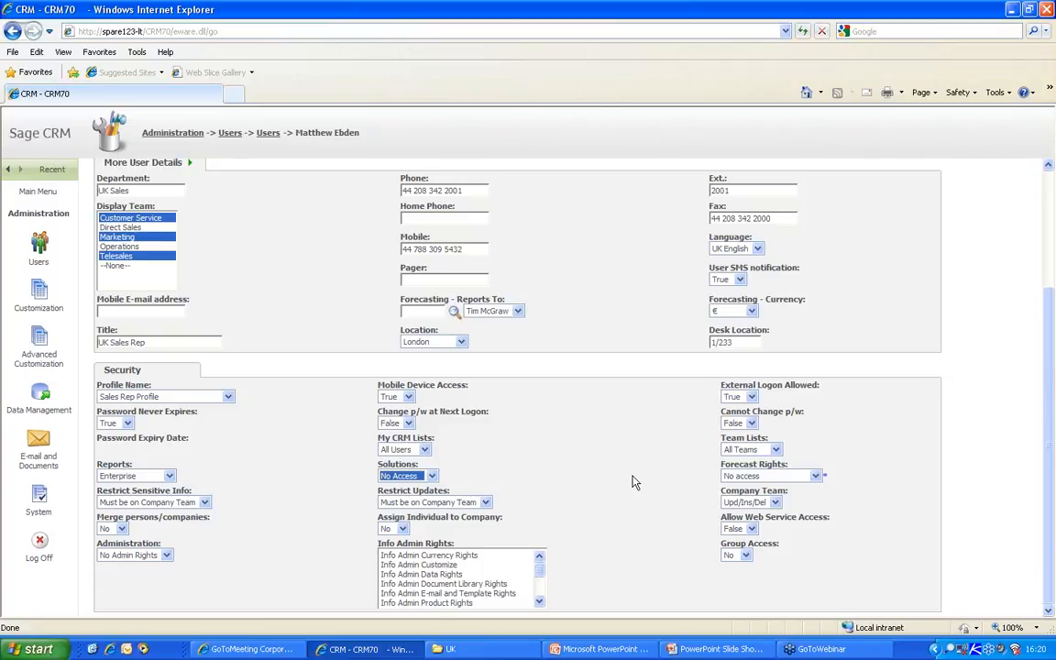
left_click(168, 557)
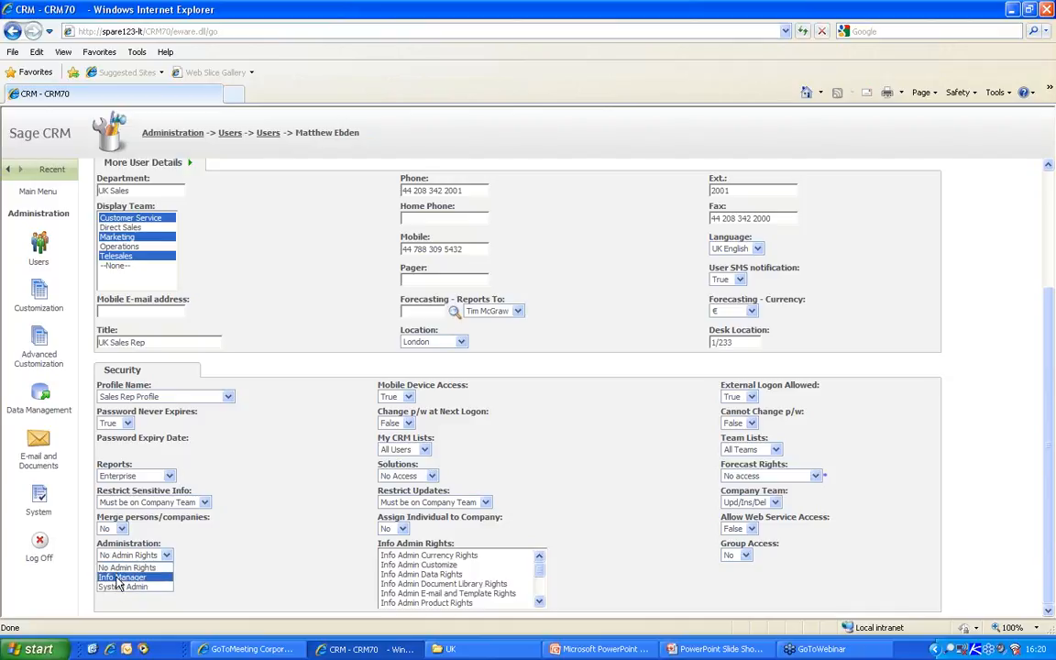
left_click(285, 529)
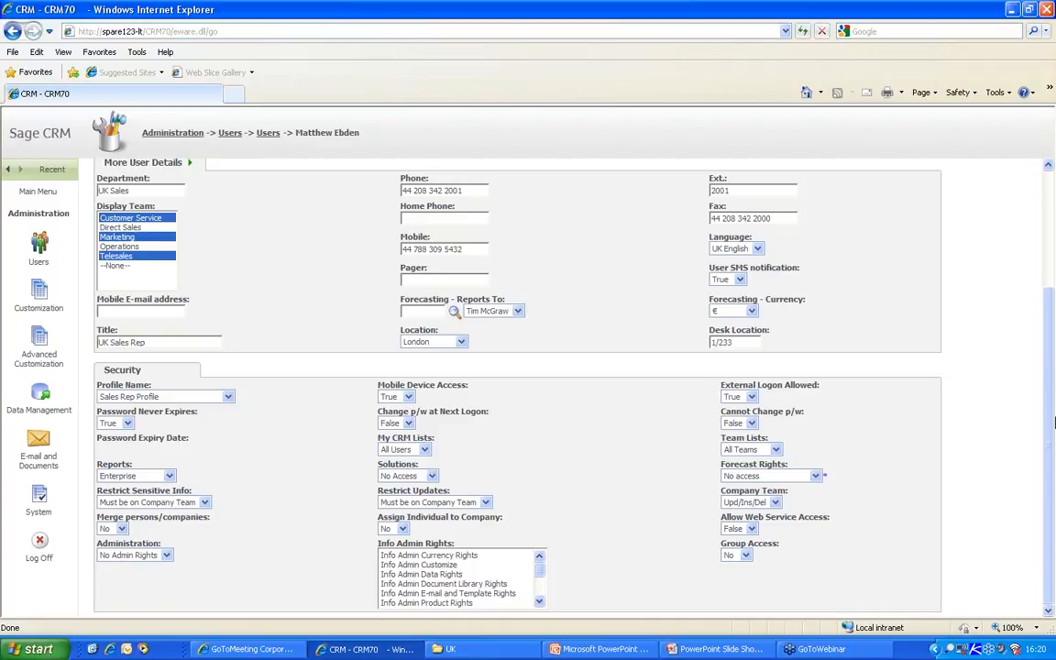
scroll(1052, 426, "up", 3)
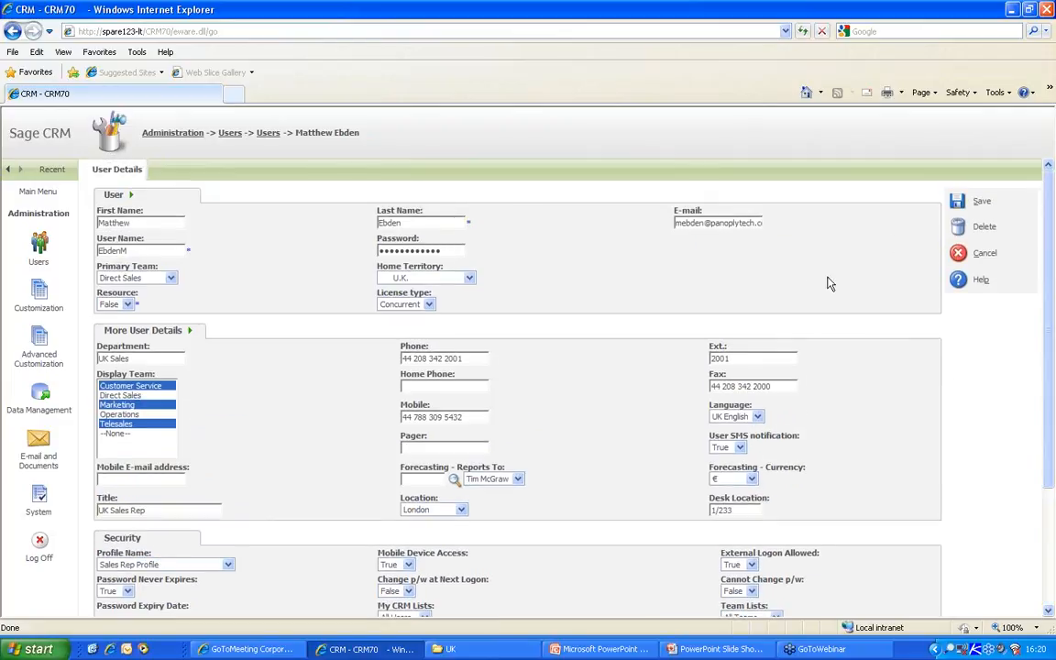
left_click(959, 253)
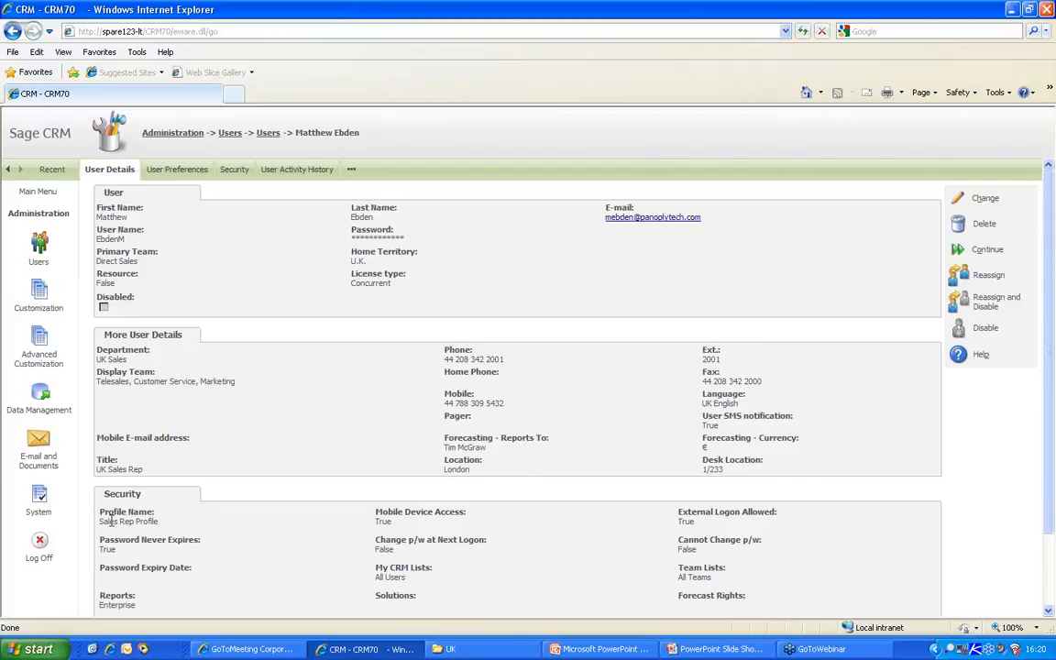
- Log off the administrator and log in as the sales rep user
left_click(39, 545)
left_click_drag(459, 342, 360, 342)
type("maye")
key("Return")
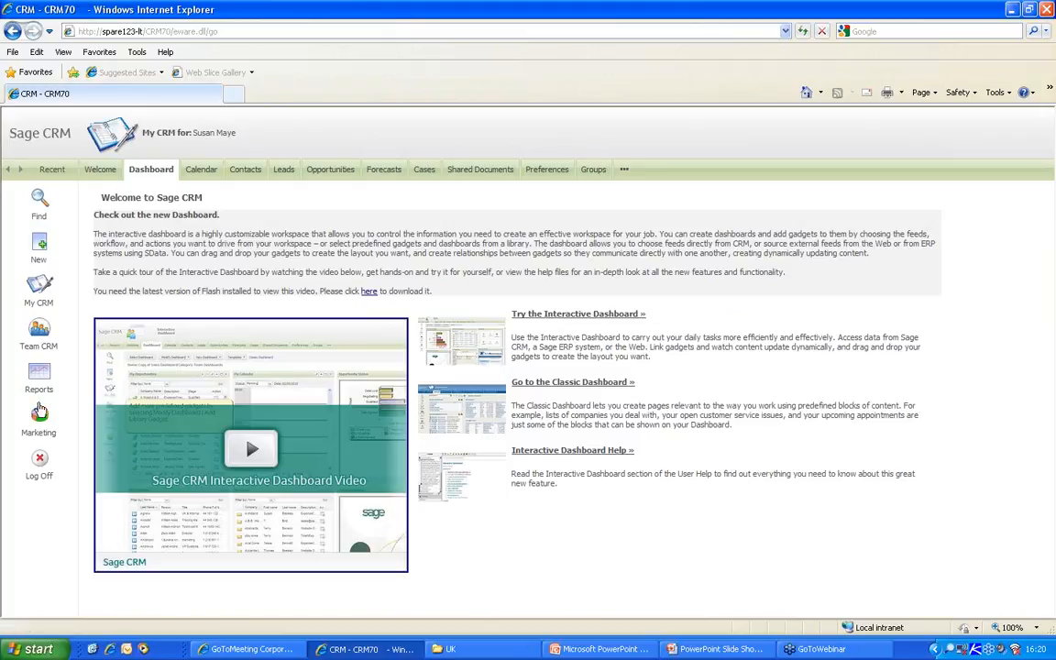
- Check the sales rep's Marketing campaign list and the Lead Reports list
left_click(39, 418)
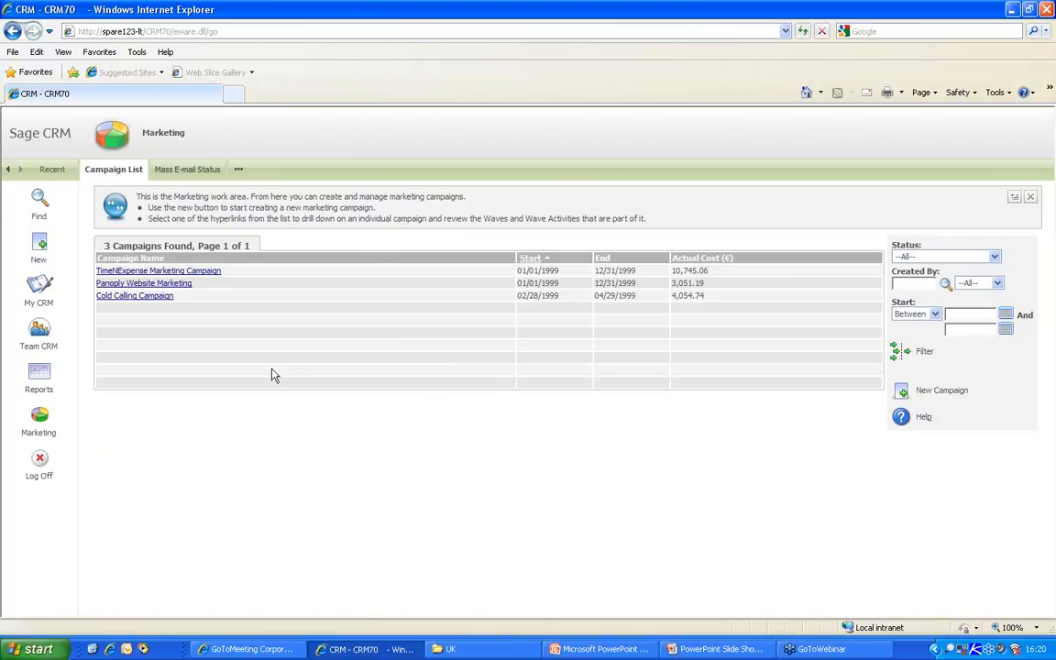
left_click(40, 379)
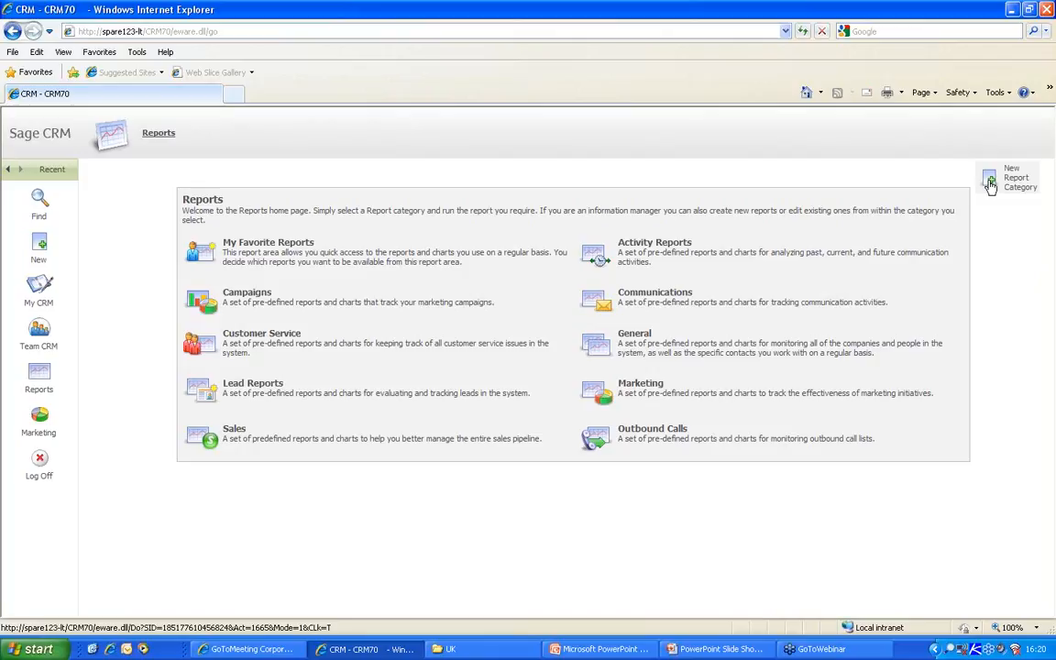
left_click(236, 383)
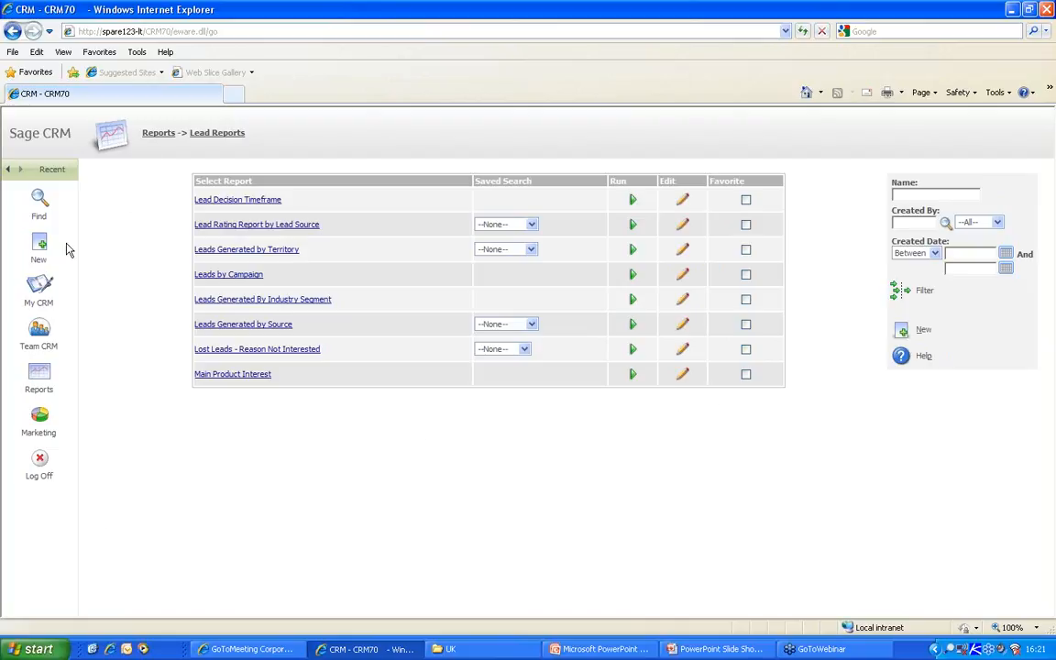
- Log off the sales rep and sign back in as administrator, showing the CEO / Manager dashboard
left_click(40, 463)
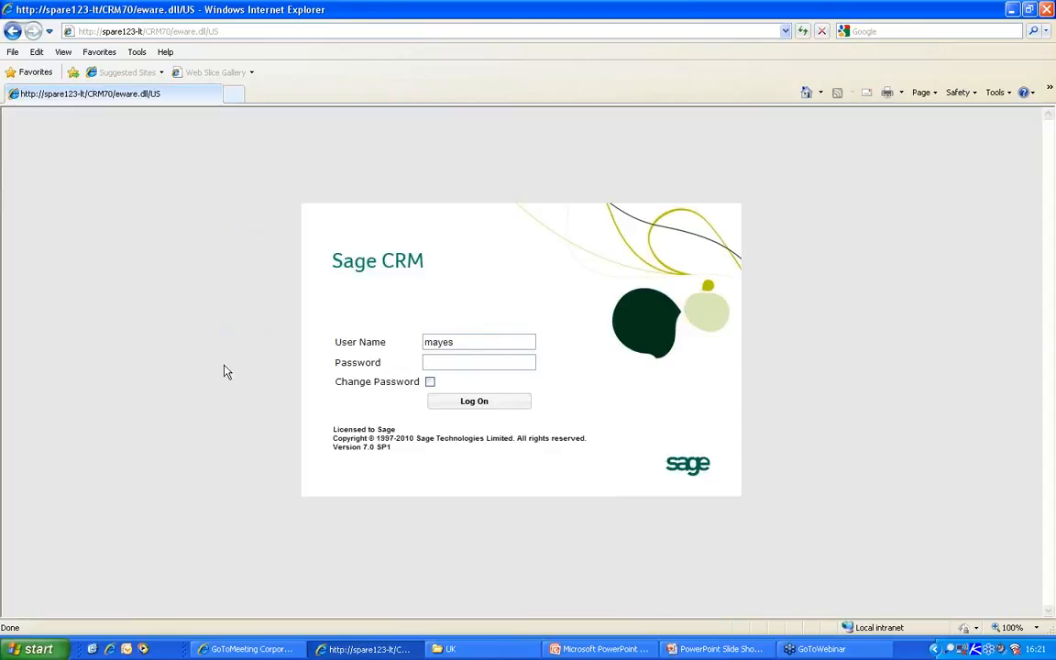
left_click_drag(482, 345, 383, 341)
type("admin")
key("Return")
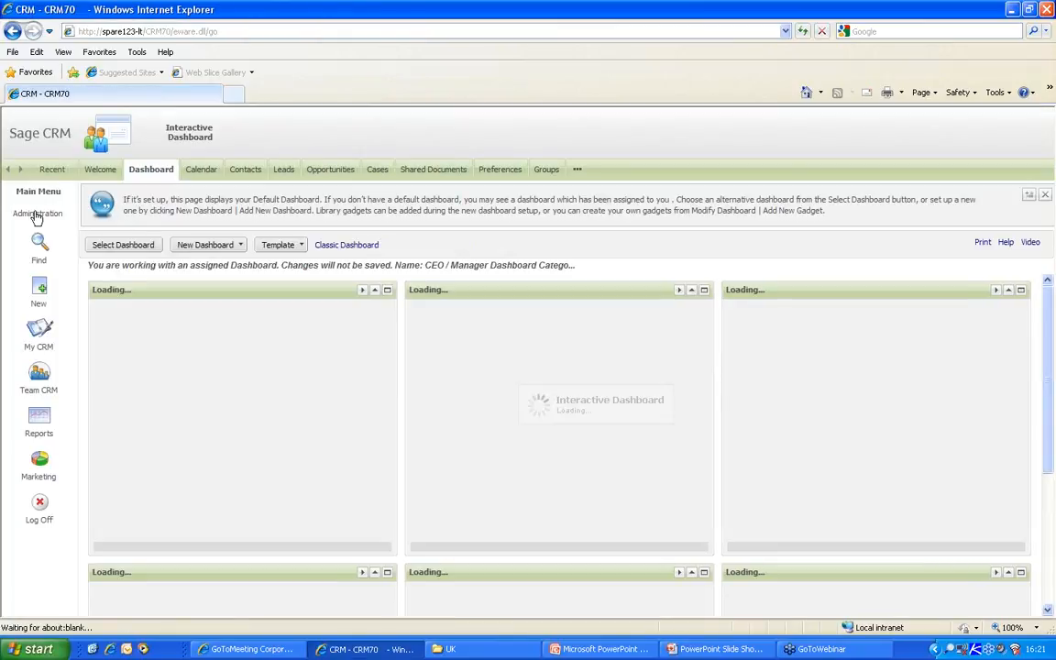
- Open Documents & Reports Configuration under E-mail and Documents, review export and e-mail settings, and switch to editing
left_click(37, 215)
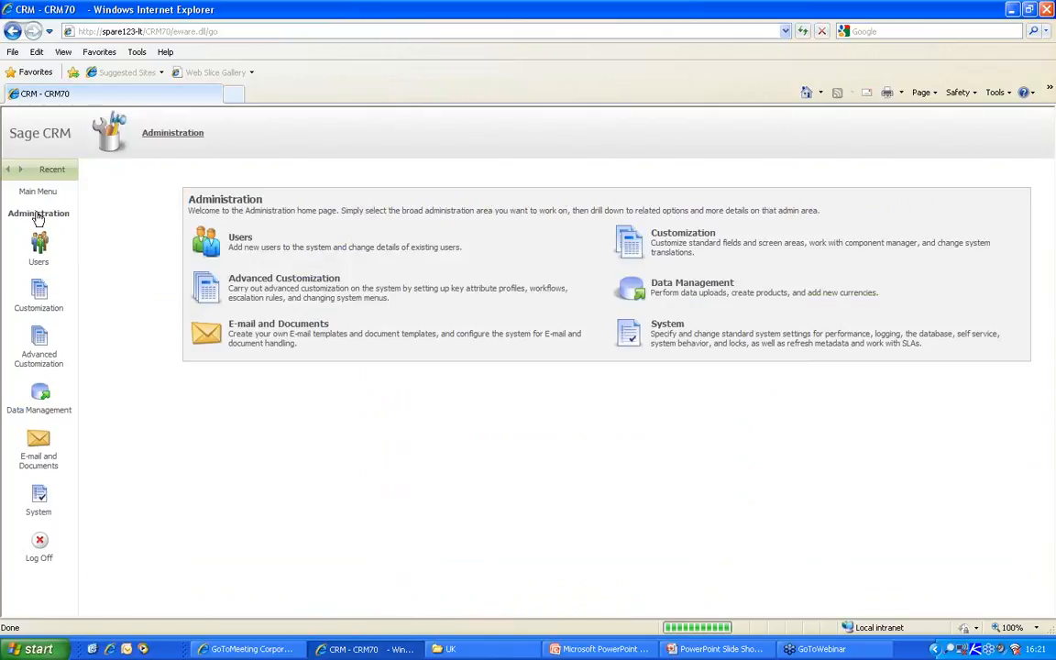
left_click(247, 332)
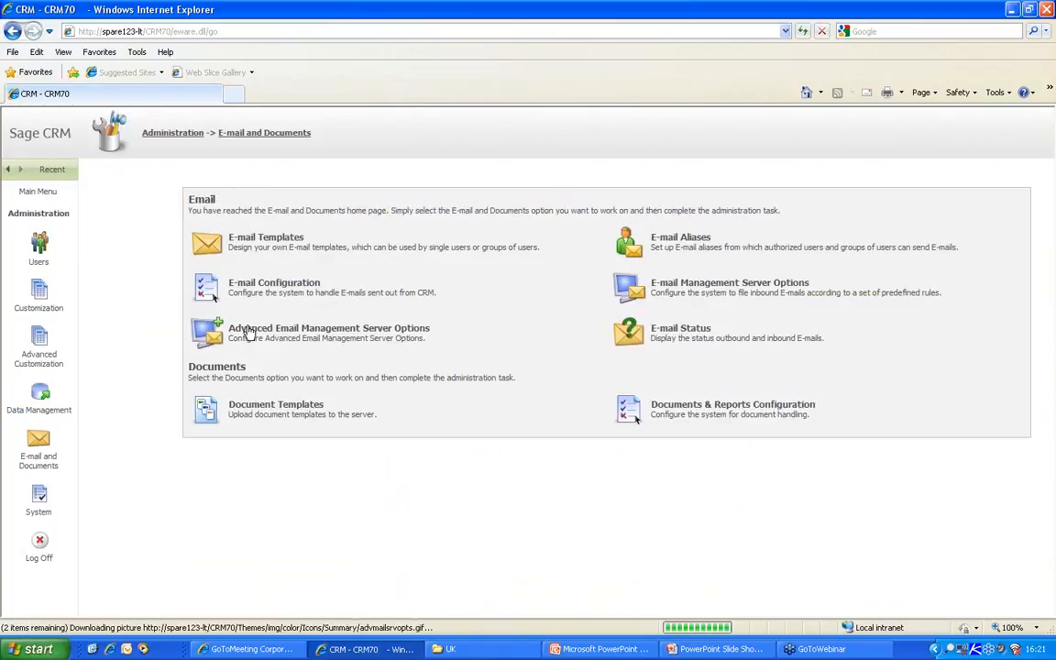
left_click(697, 413)
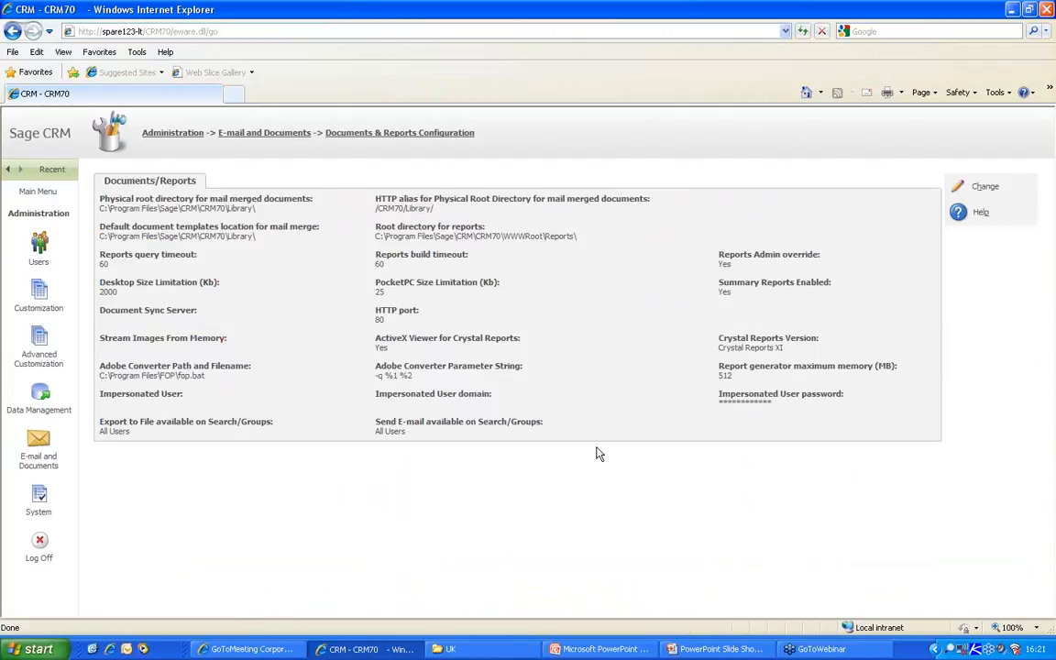
triple_click(116, 432)
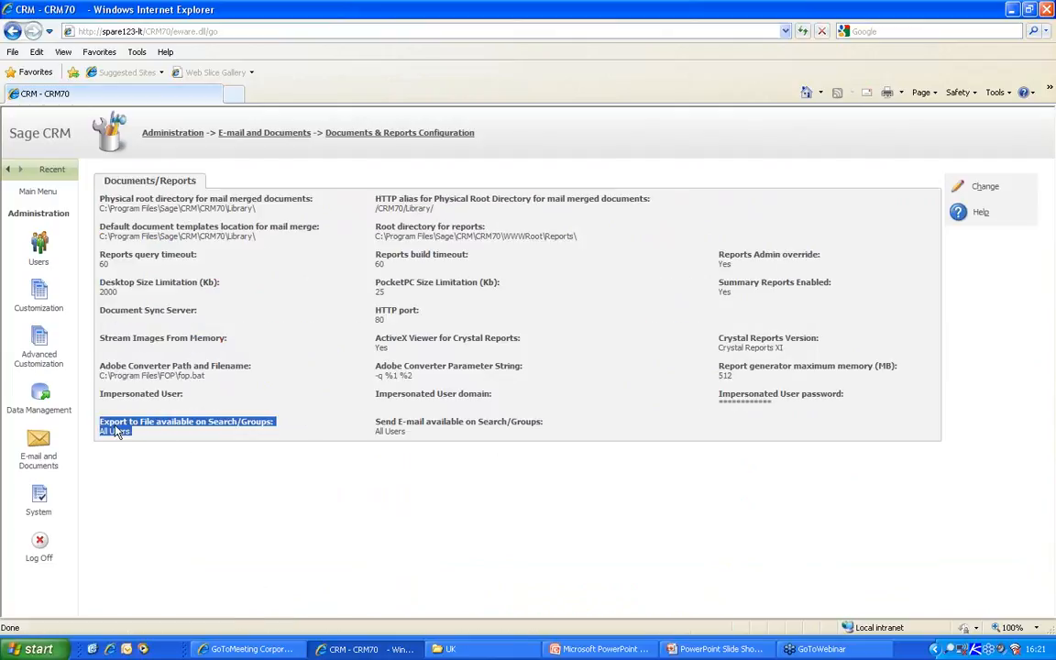
left_click_drag(409, 440, 369, 418)
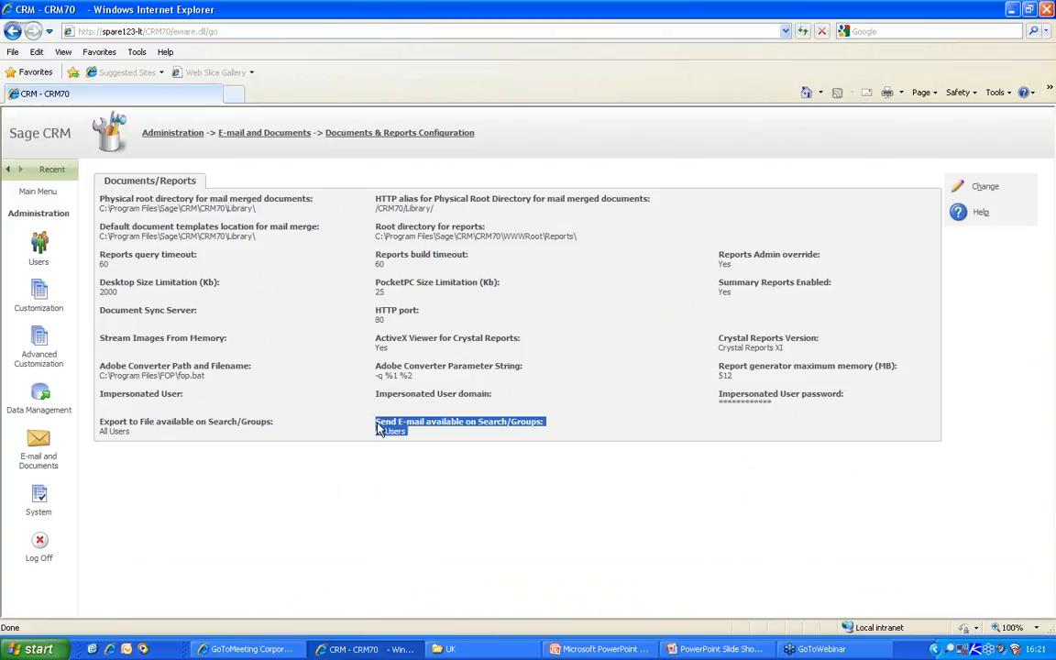
left_click(986, 189)
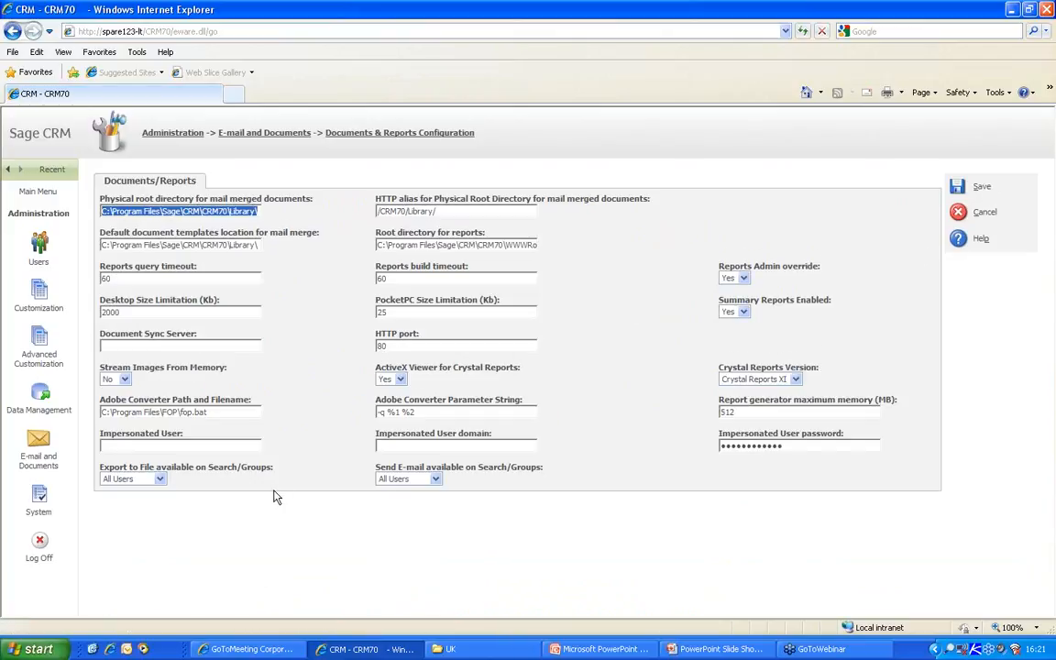
- Review the Export to File and Send E-mail access options, keep All Users for both, and cancel
left_click(161, 479)
left_click(162, 480)
left_click(436, 480)
left_click(437, 481)
left_click(160, 479)
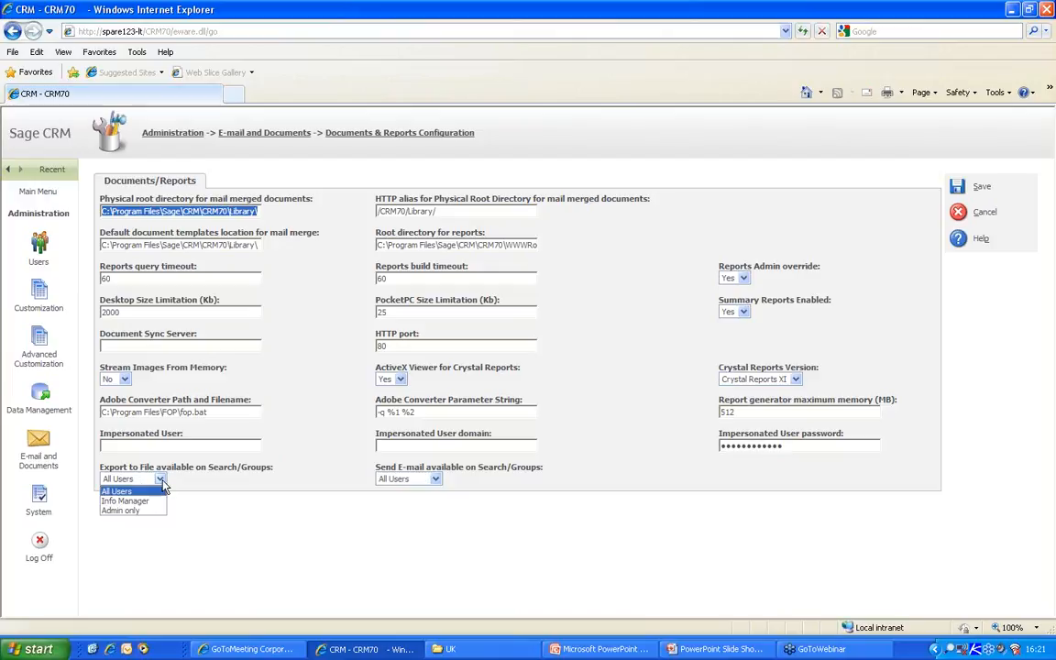
left_click(161, 486)
left_click(436, 480)
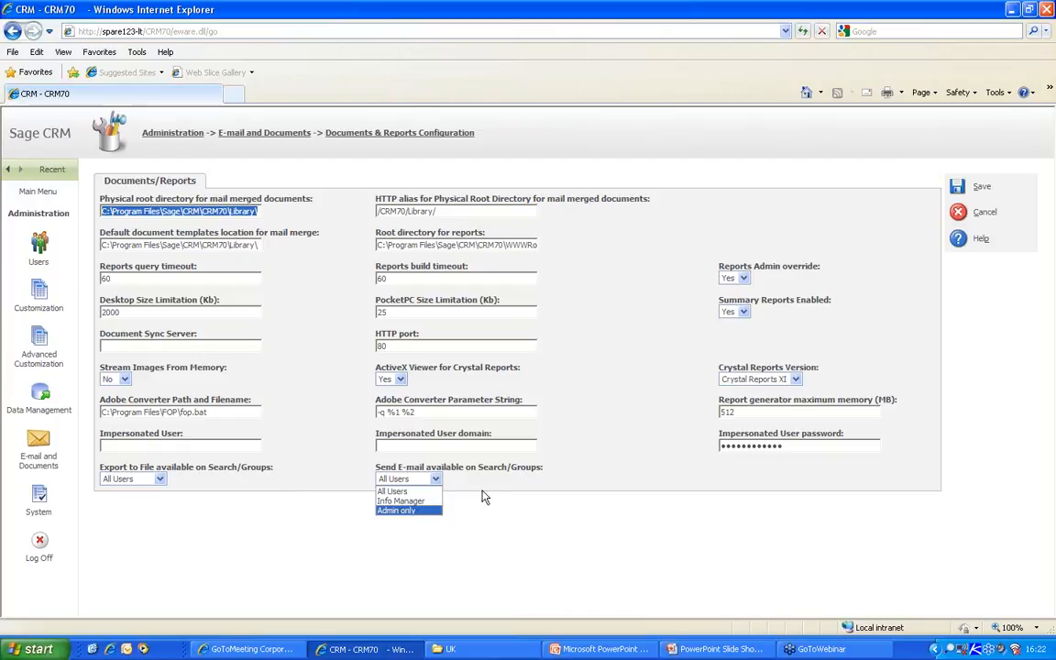
left_click(958, 213)
left_click(958, 214)
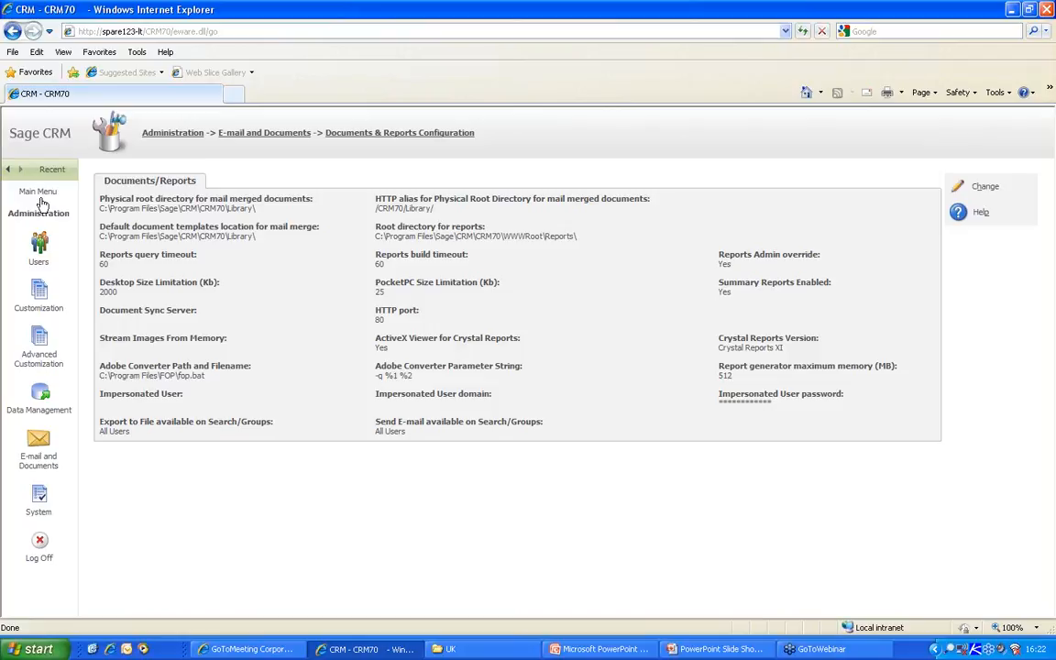
- Log off the administrator and sign back in as the sales rep user
left_click(42, 541)
double_click(423, 343)
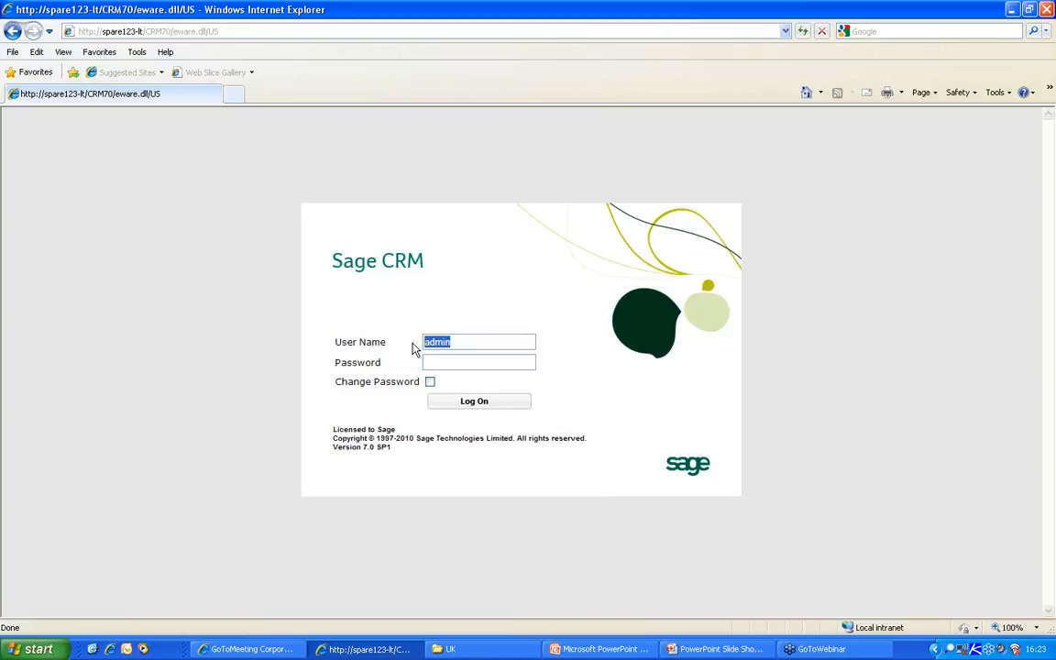
type("mayes")
key("Return")
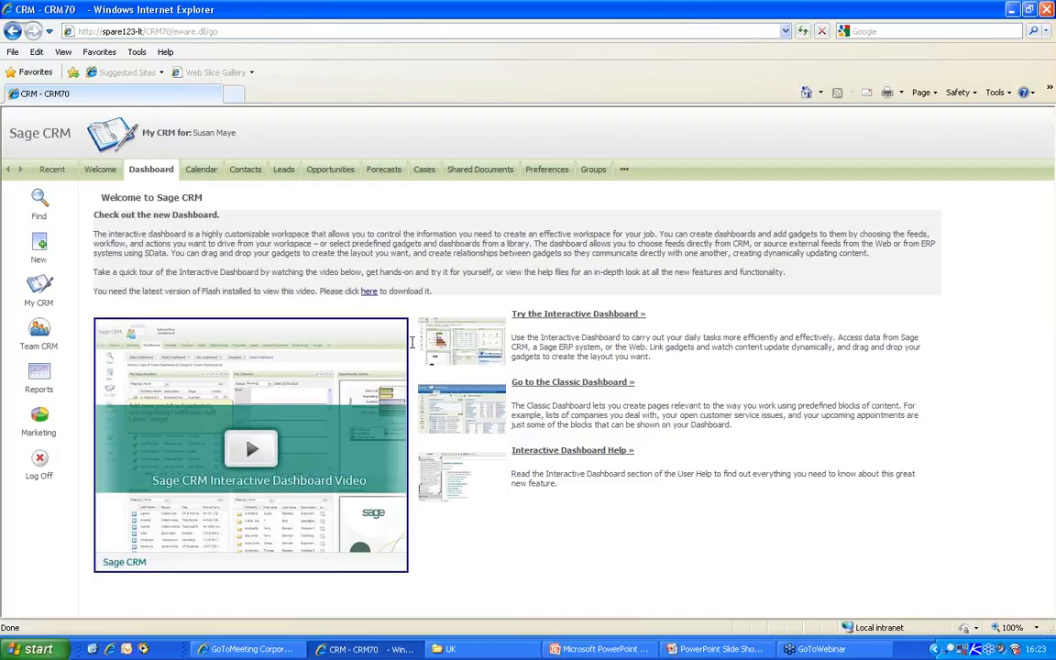
- View the three-campaign Marketing list, then browse Reports to the Activity Reports category
left_click(43, 420)
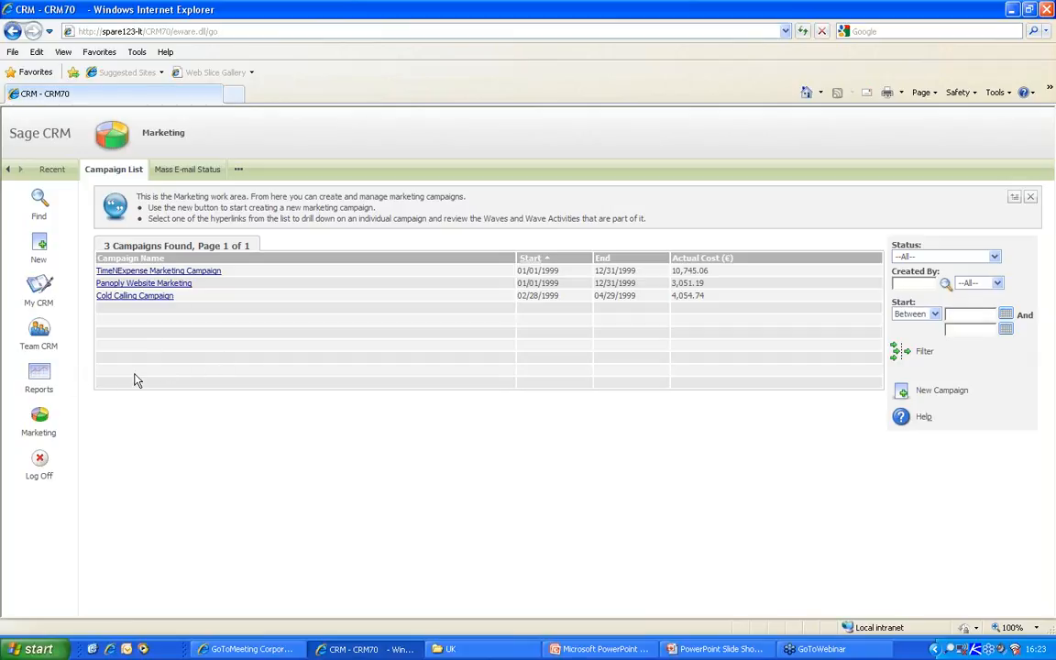
left_click(41, 379)
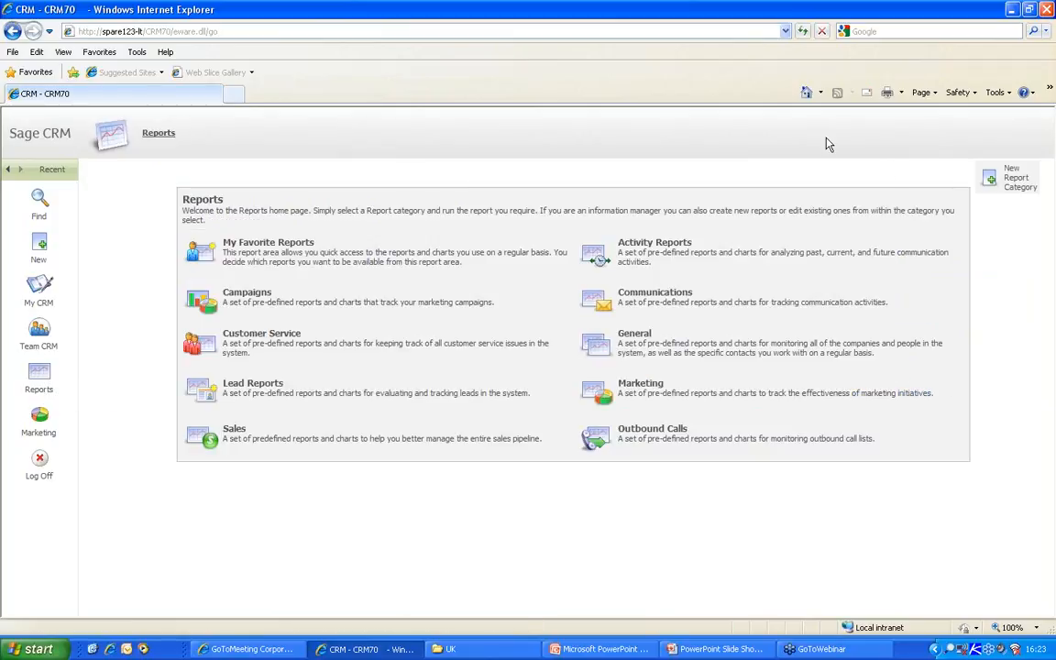
left_click(634, 246)
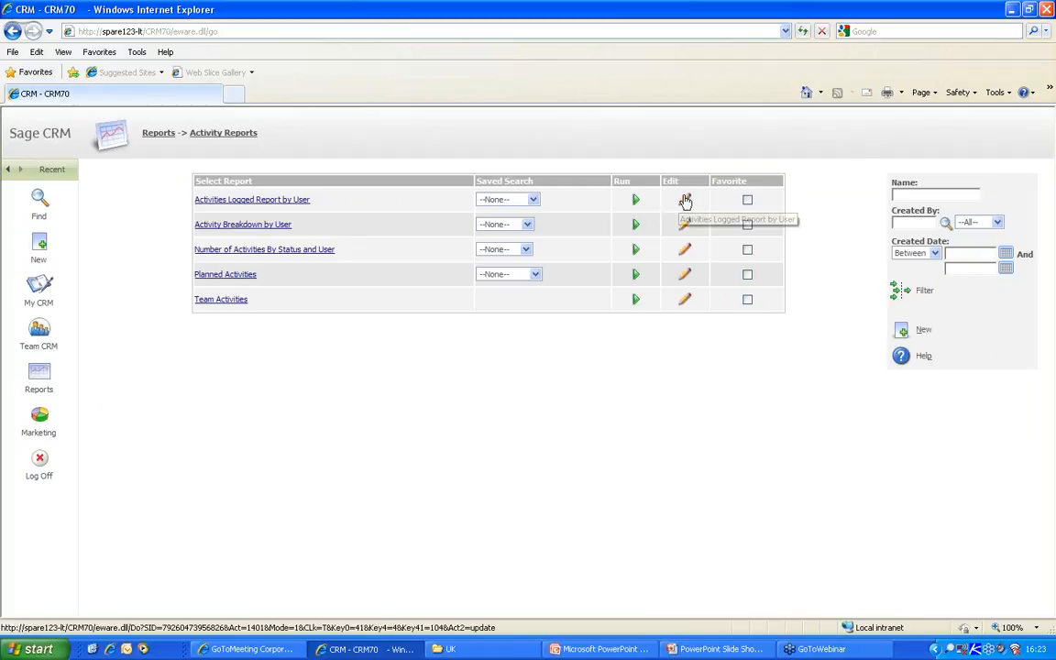
left_click(922, 334)
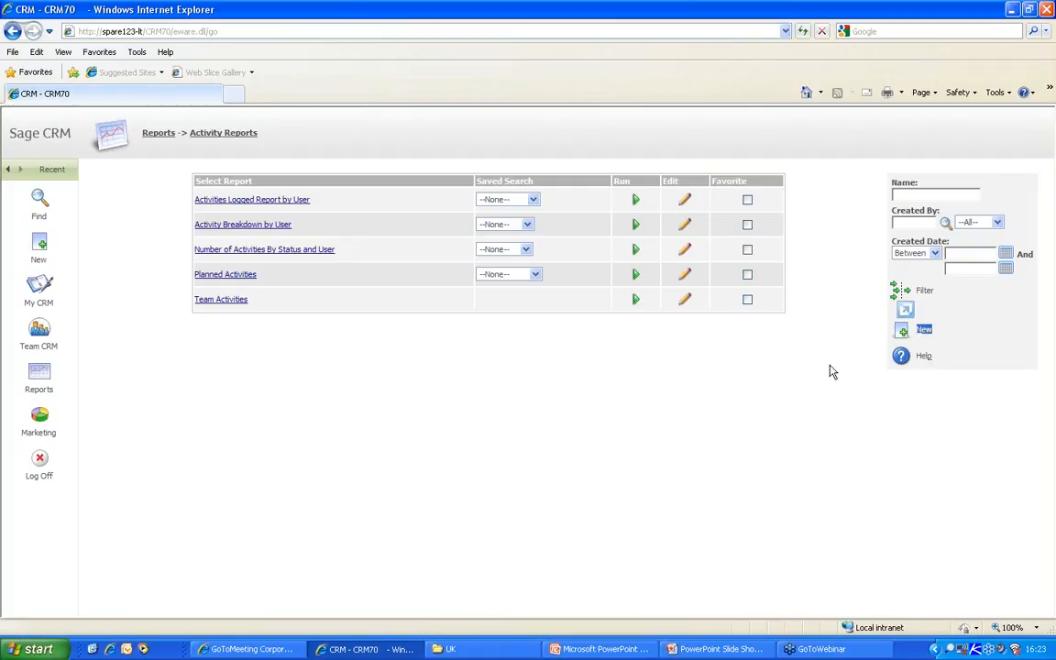
- Search companies with Type Customer, Status Active, City Boston, then start a new saved search
left_click(40, 202)
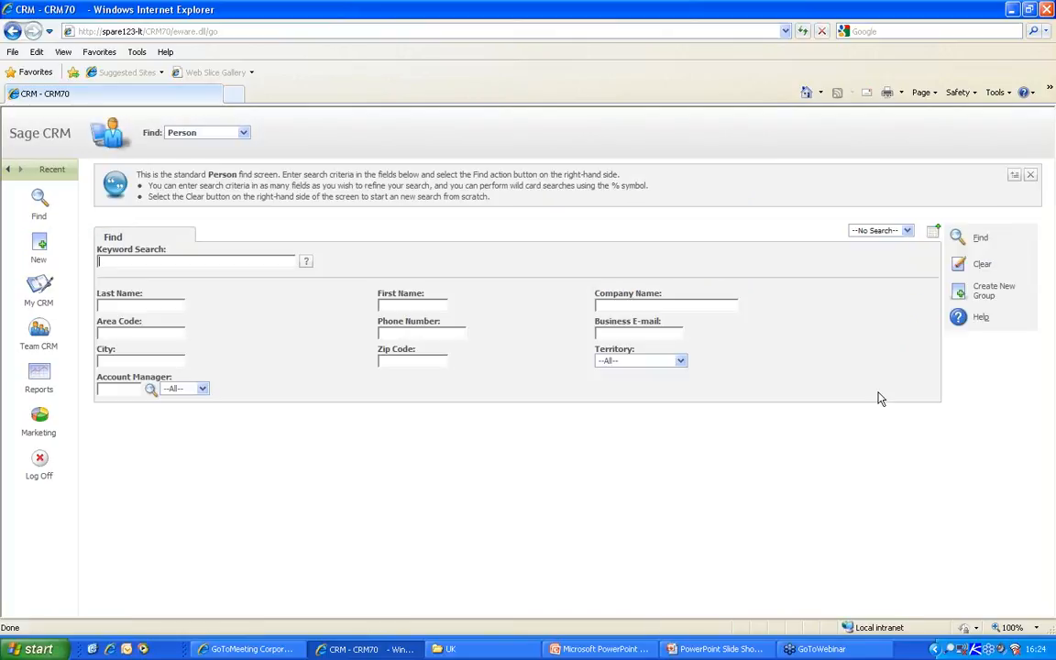
left_click(243, 133)
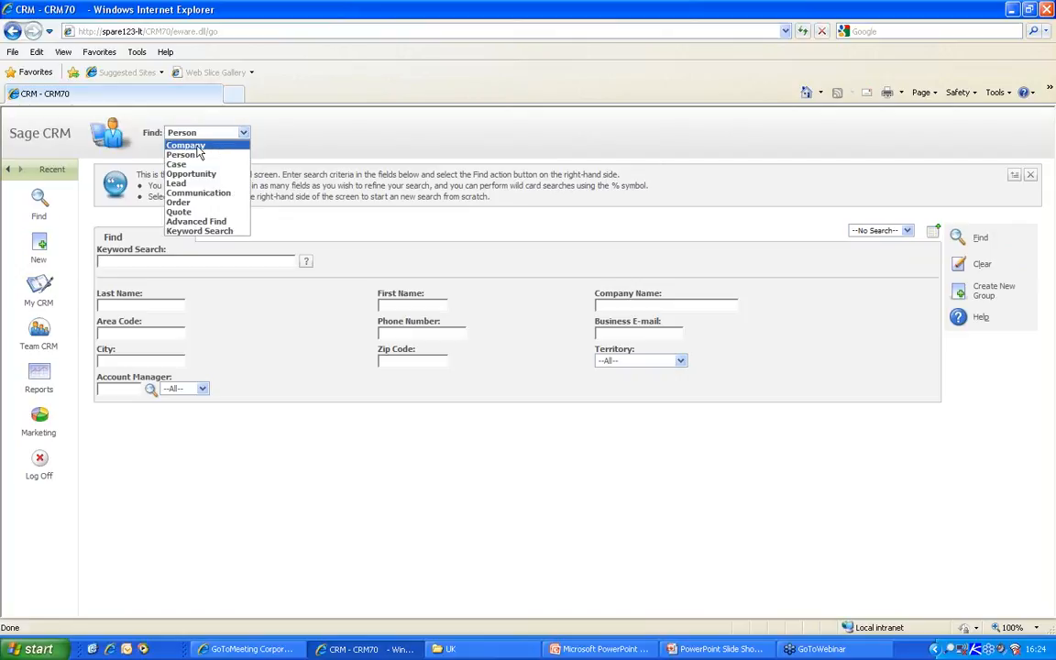
left_click(186, 146)
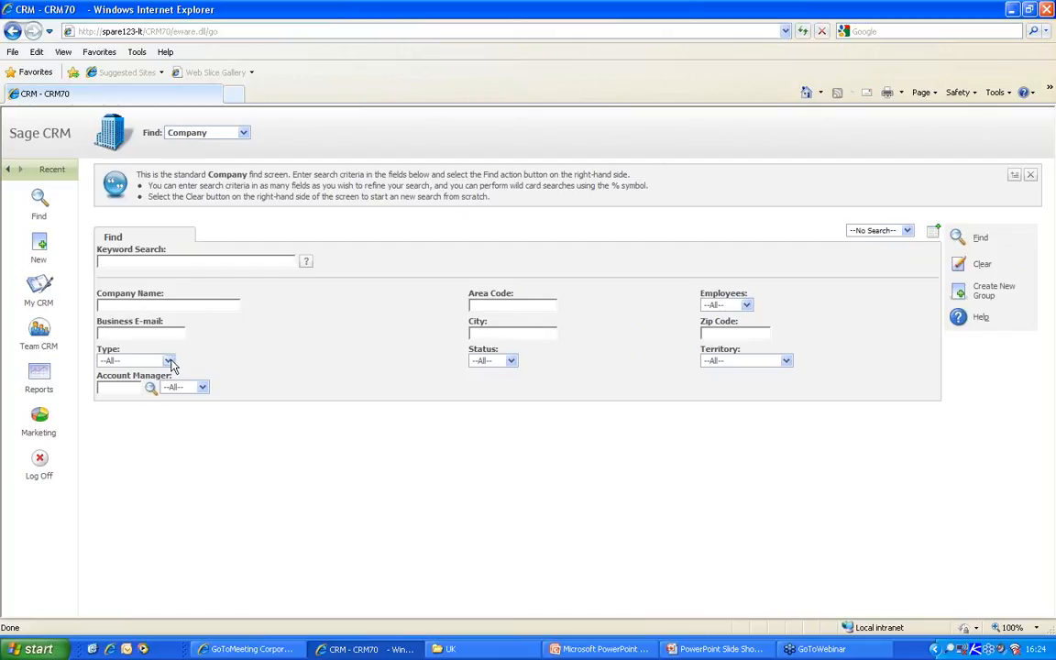
left_click(167, 360)
left_click(126, 375)
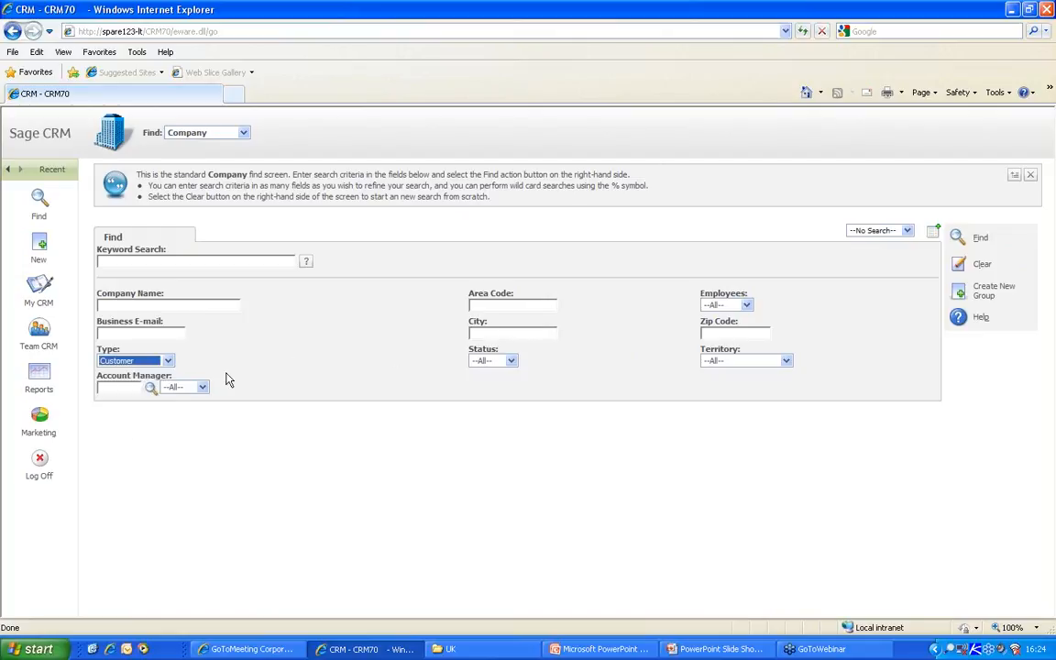
left_click(511, 361)
left_click(483, 371)
left_click(500, 334)
type("Boston")
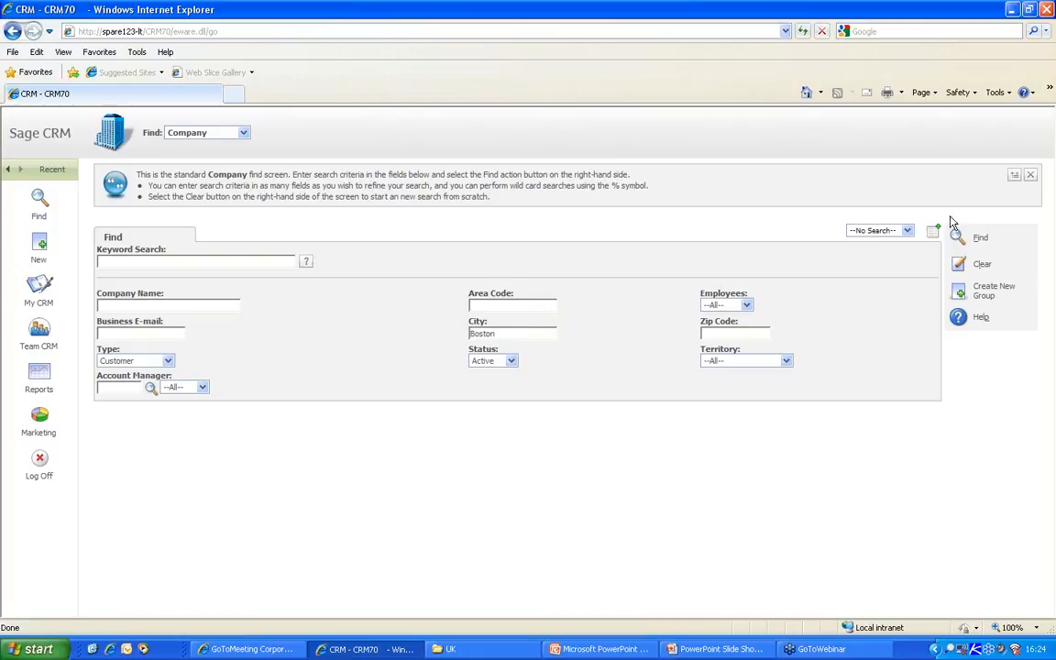
left_click(956, 237)
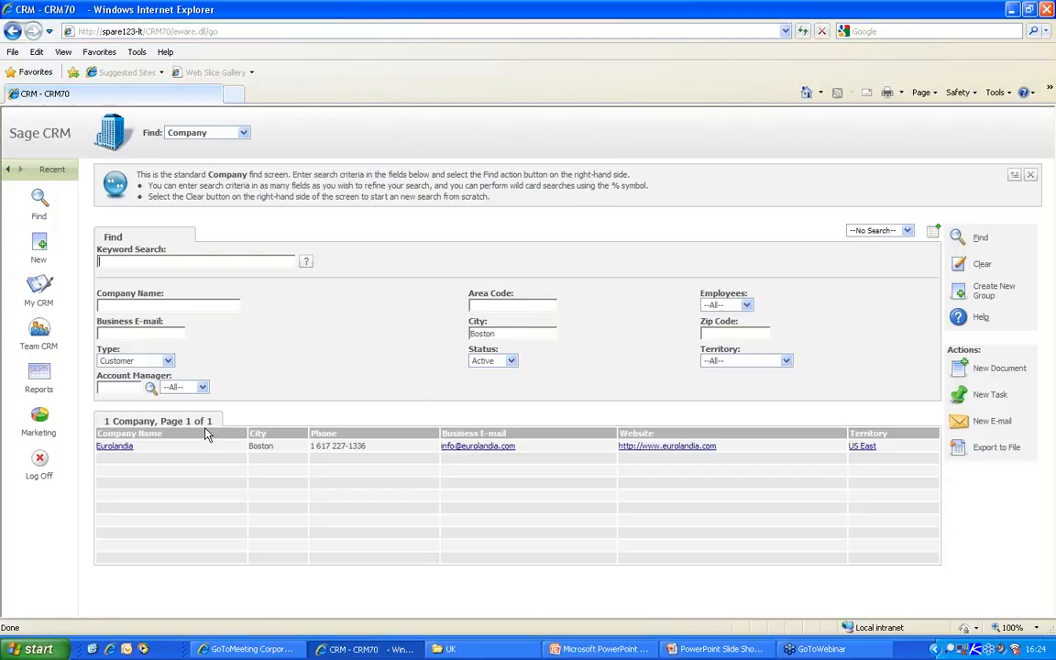
left_click(933, 235)
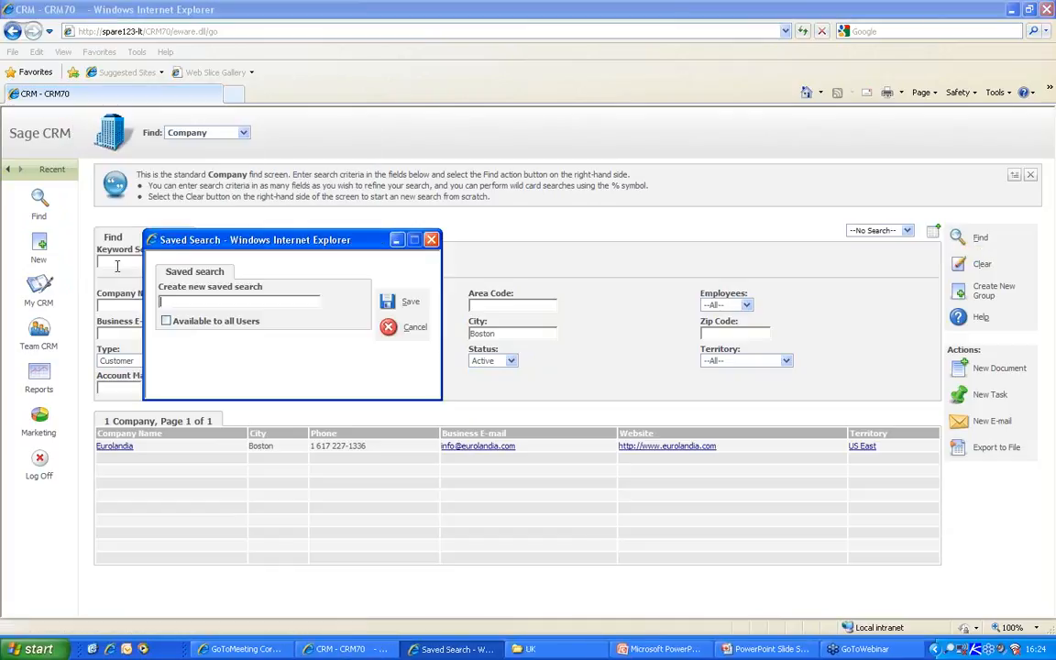
- Save the search as 'Active Customers in Boston', available to all users, then log off
left_click(165, 322)
type("Active Customers in Boston")
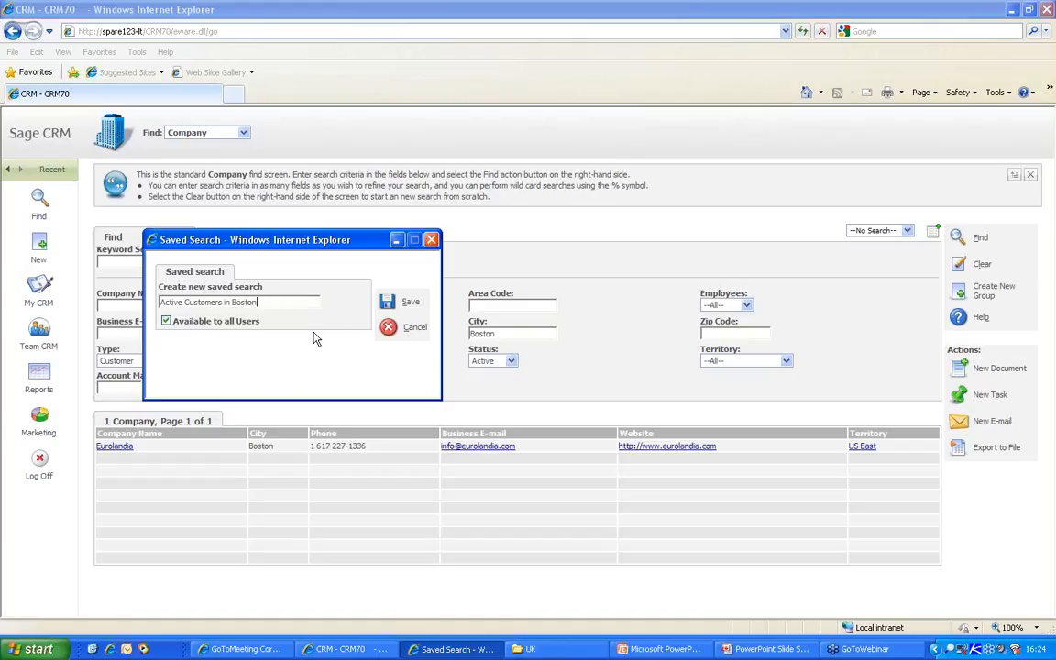
left_click(388, 306)
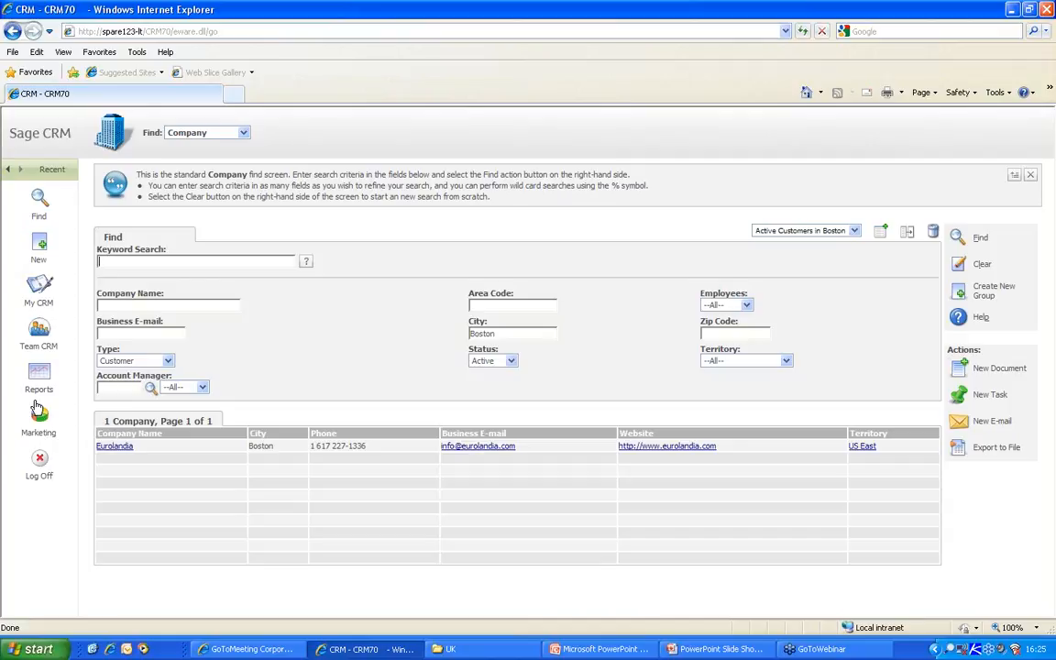
left_click(39, 463)
- Log in with the user name admin
left_click_drag(454, 342, 360, 342)
type("admin")
key("Return")
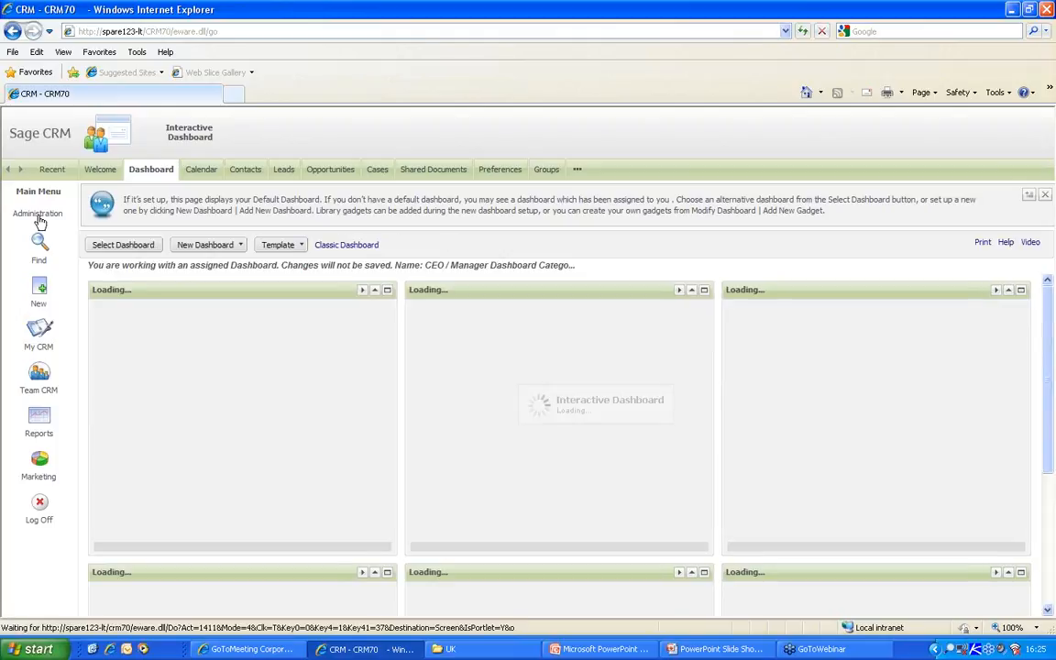
- In Administration > Users, search for users with last name 'ma'
left_click(40, 215)
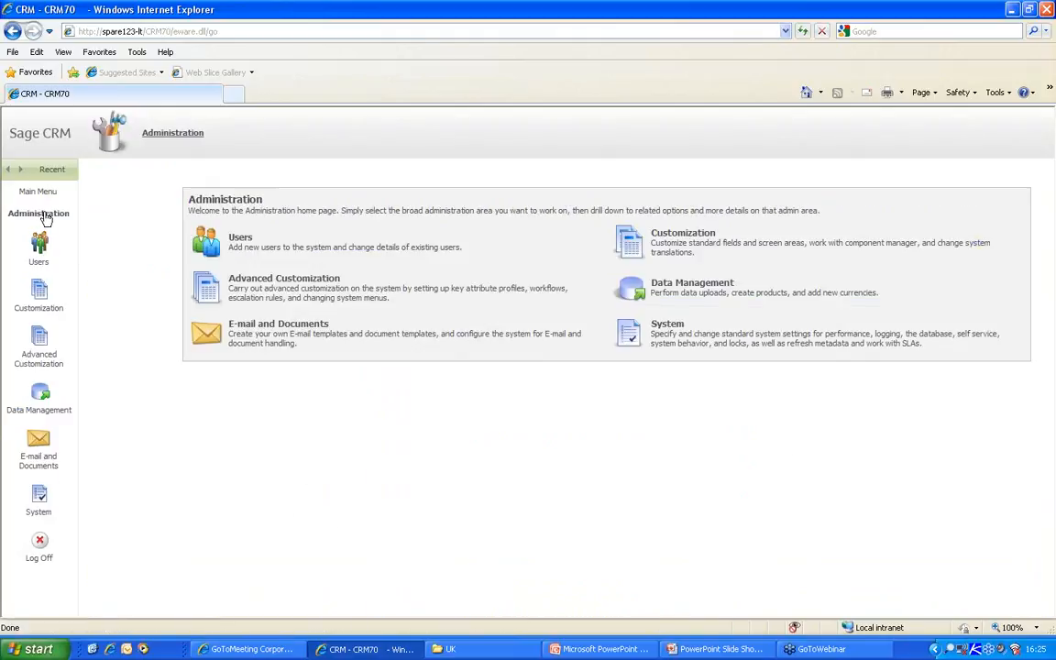
left_click(205, 240)
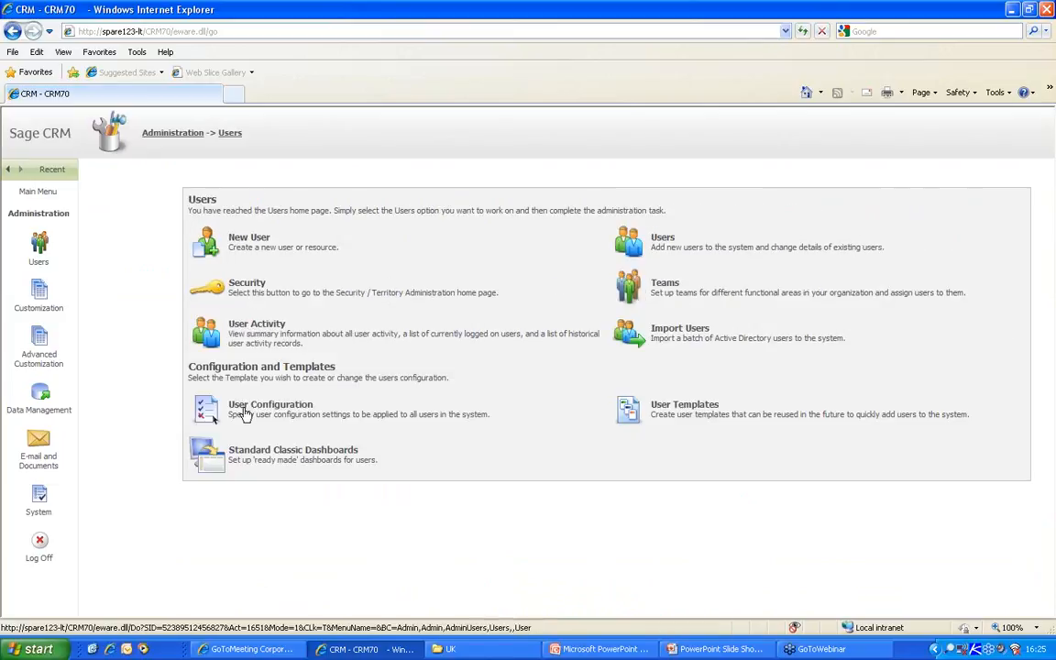
left_click(630, 241)
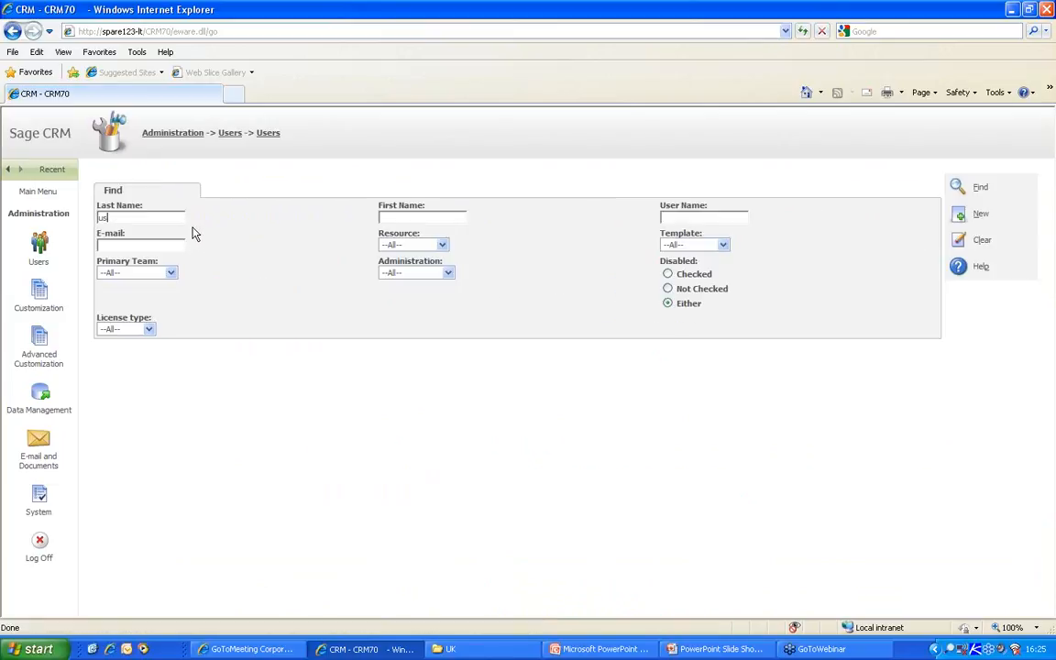
type("ma")
key("Return")
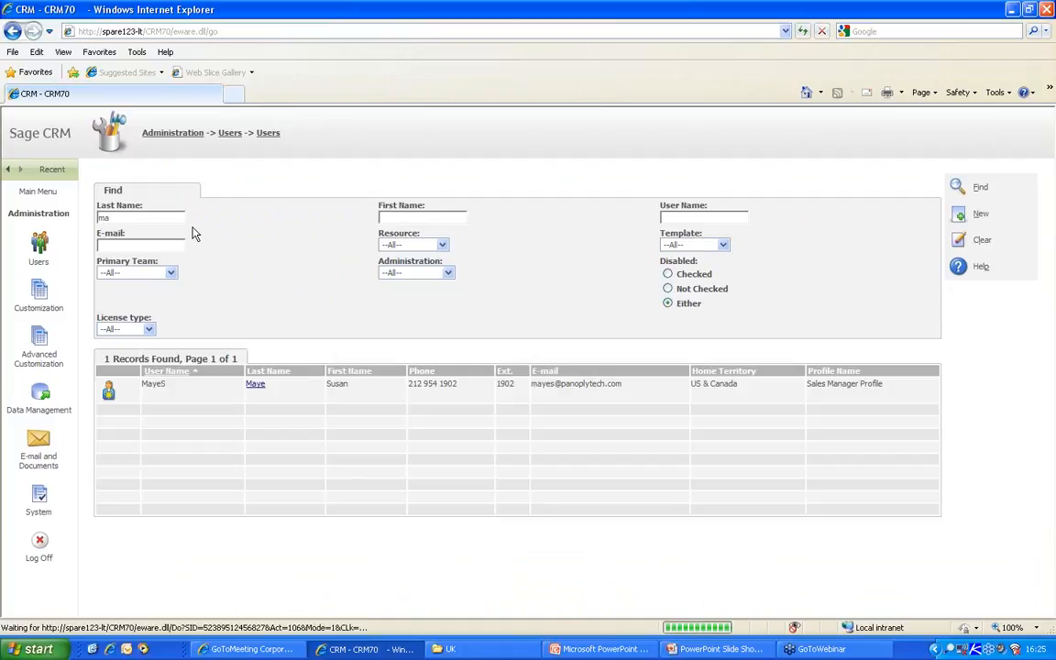
- Open the sales manager user for editing and select Info Admin Document Library Rights
left_click(110, 398)
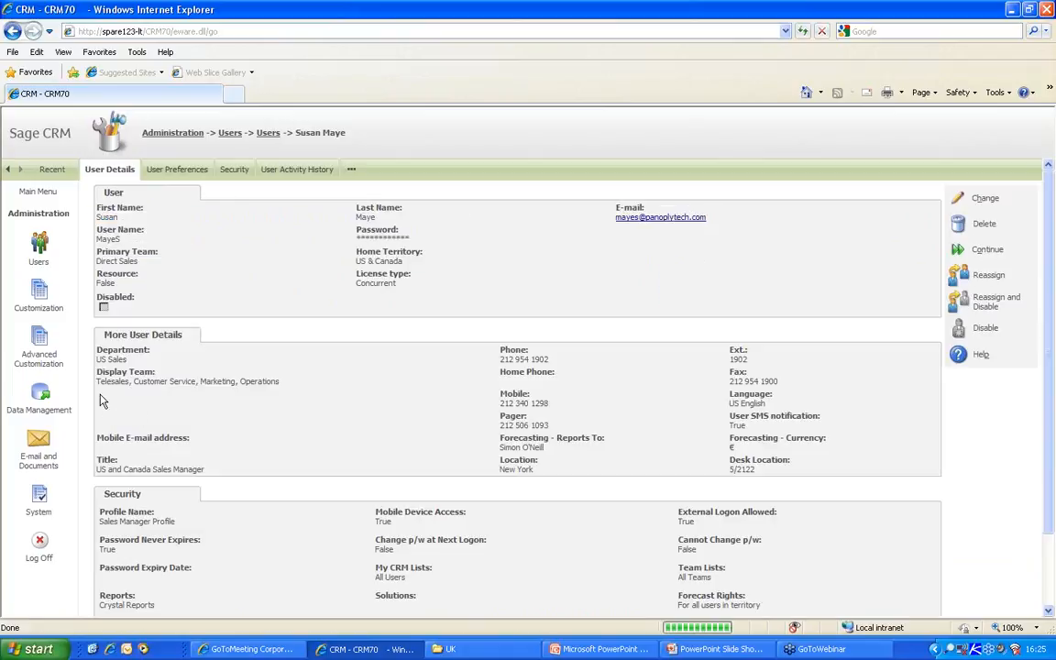
left_click(985, 198)
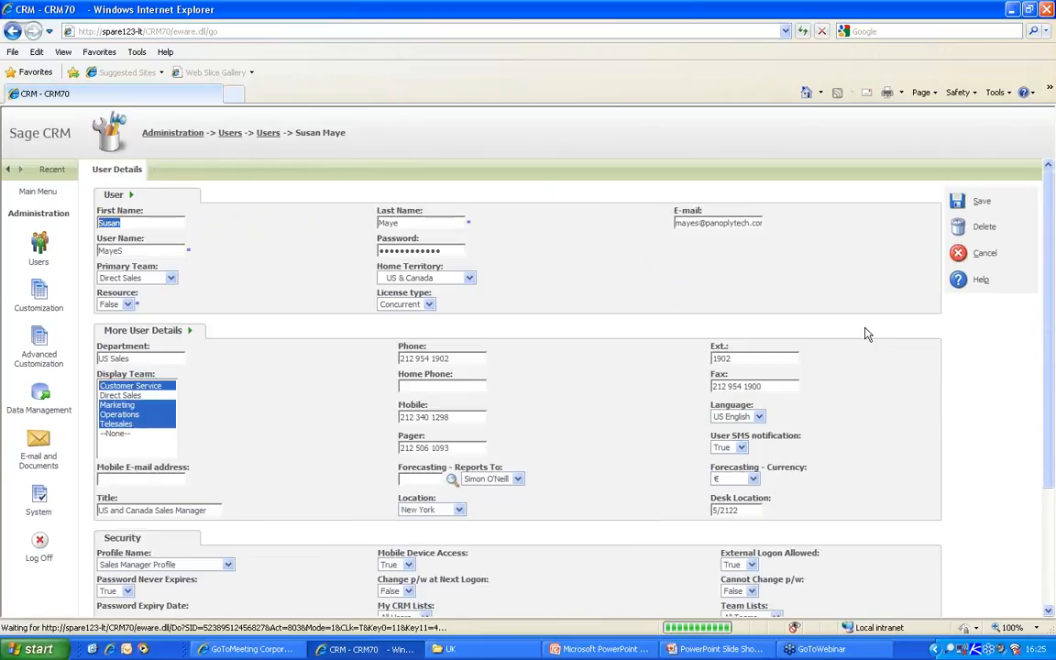
left_click_drag(1048, 275, 1030, 412)
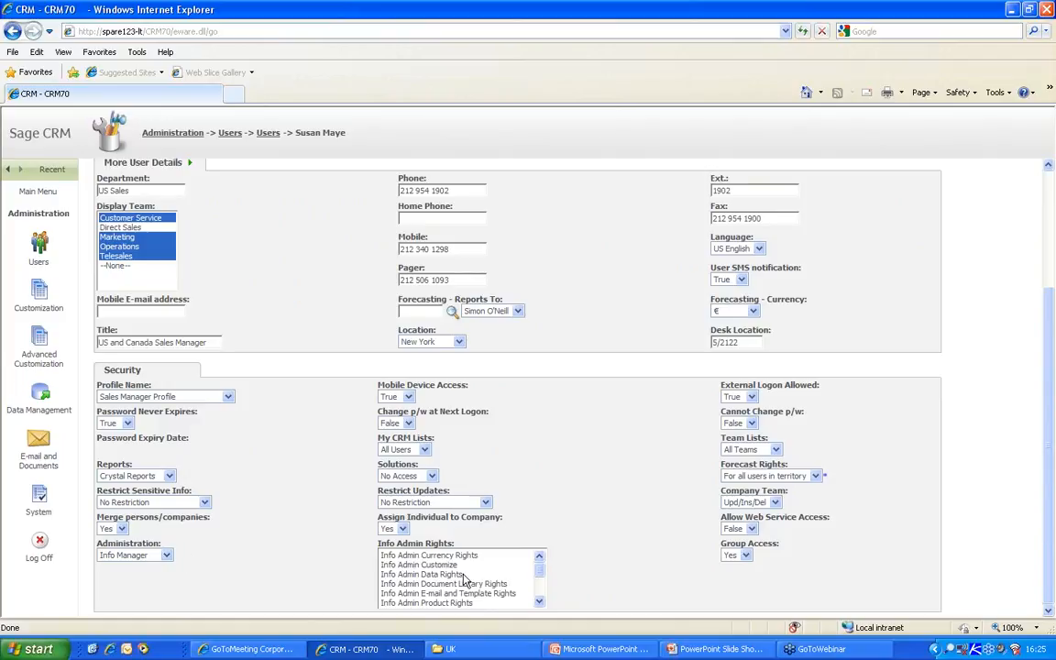
left_click(539, 603)
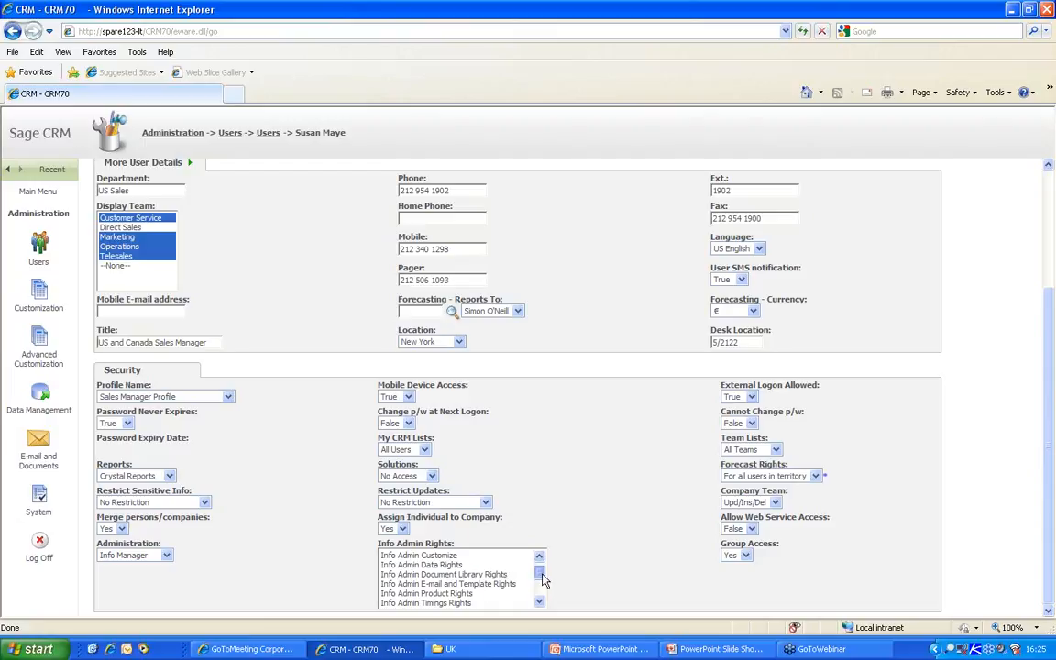
left_click_drag(541, 577, 541, 582)
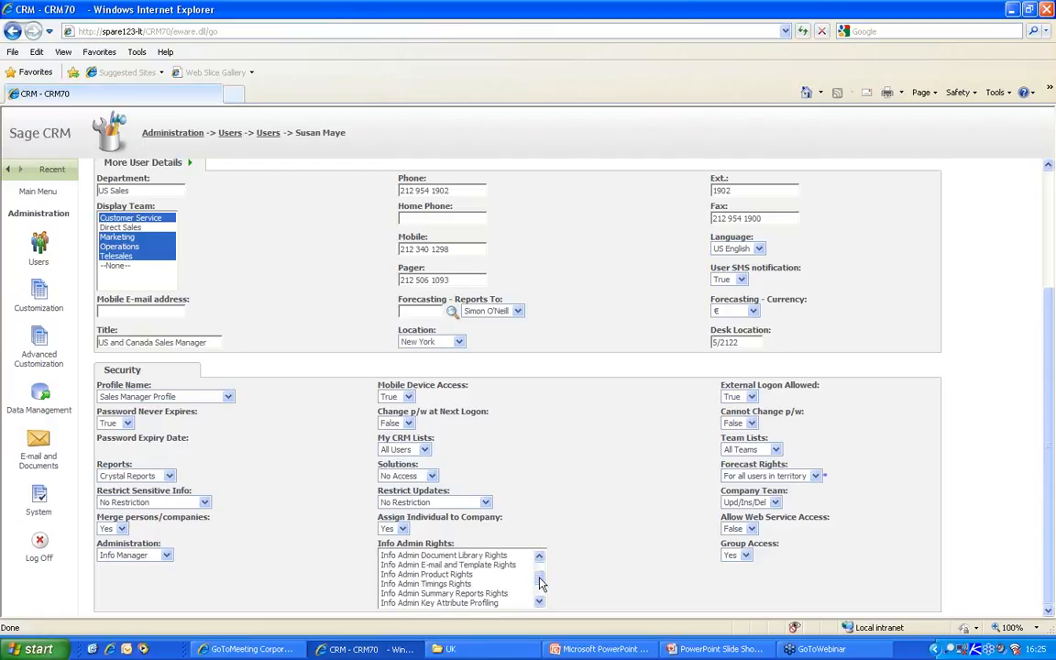
left_click(469, 556)
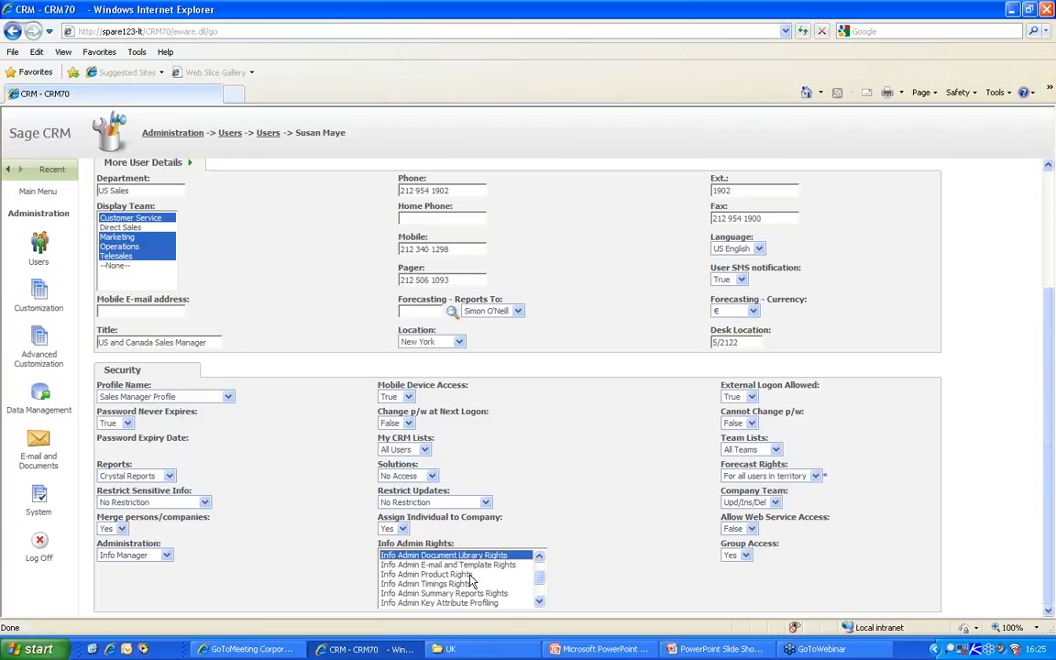
left_click(541, 603)
left_click(541, 603)
left_click(540, 603)
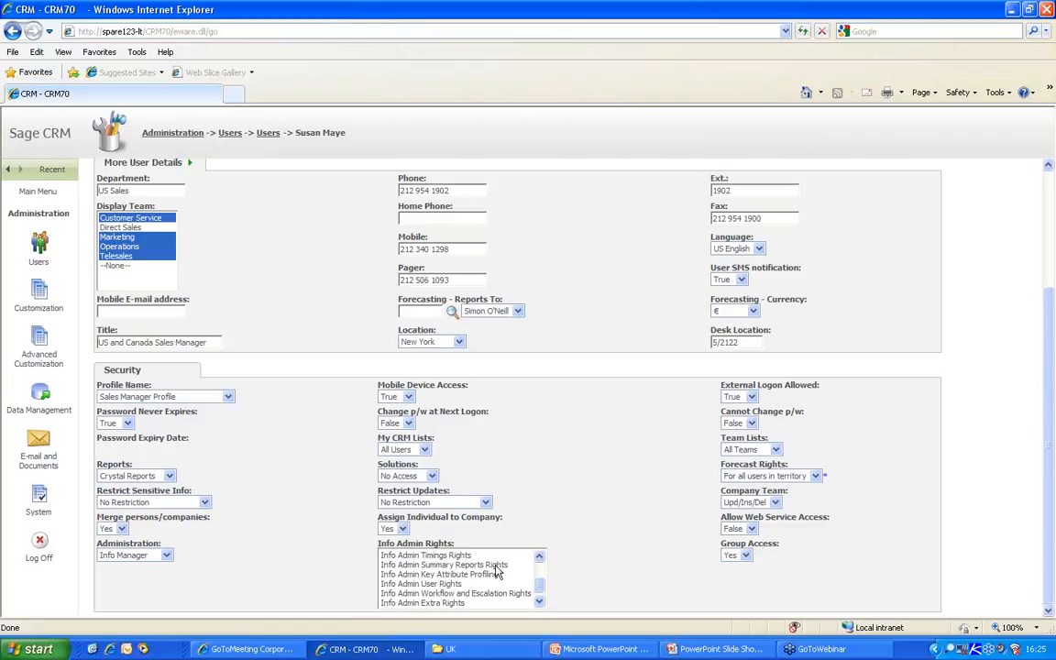
scroll(541, 581, "up", 3)
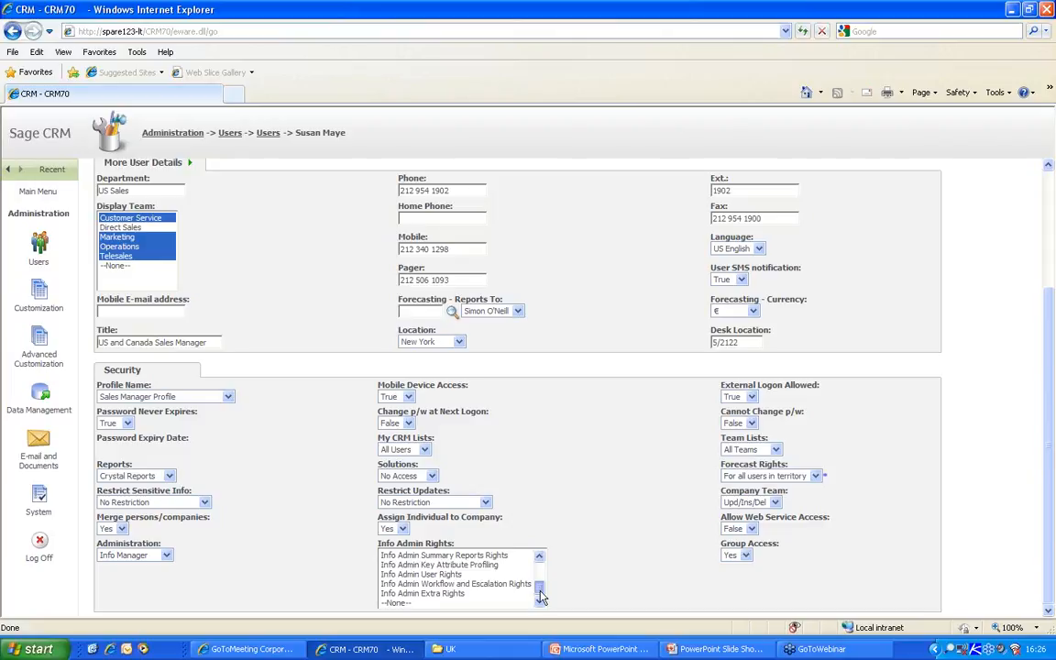
scroll(540, 578, "up", 2)
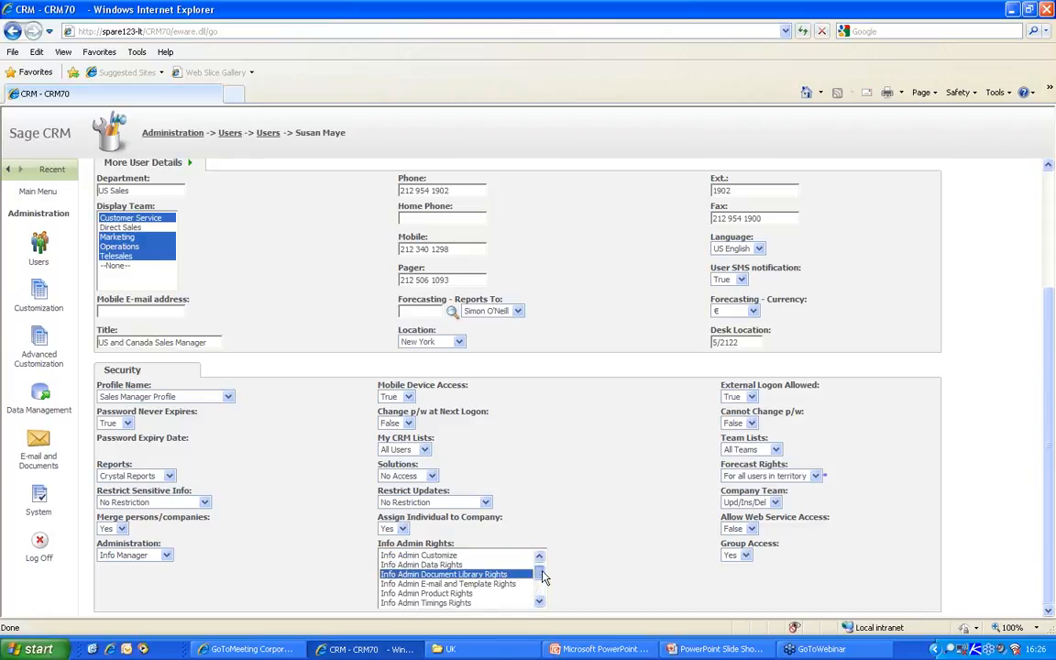
- Add Info Admin Data Rights to the selection, save the user, and log off
left_click(458, 565, "ctrl")
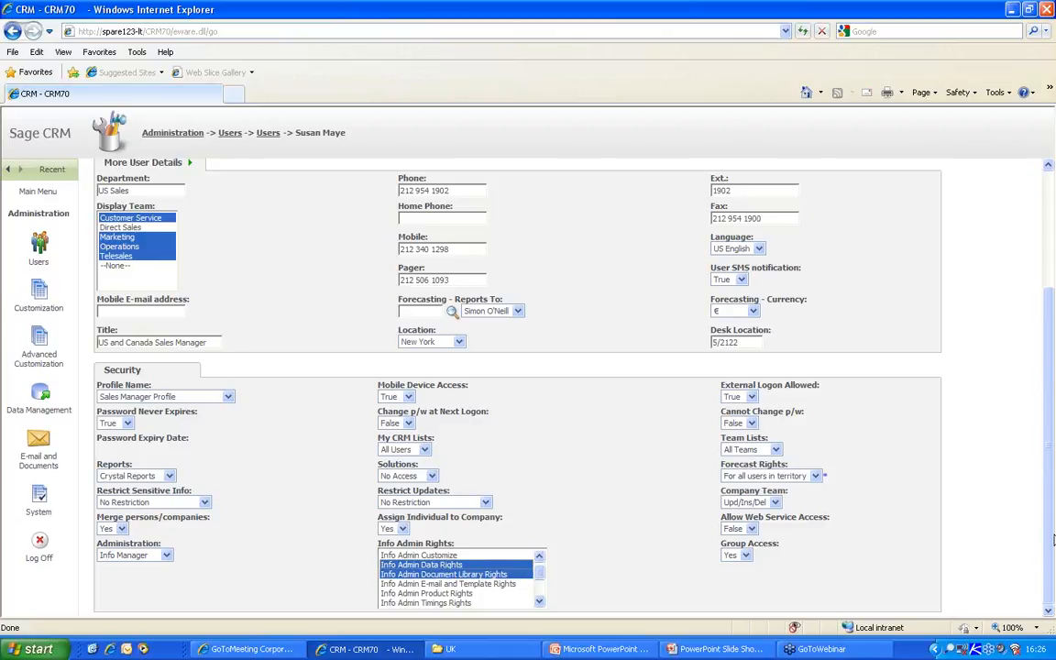
left_click_drag(1049, 540, 1042, 431)
left_click(979, 201)
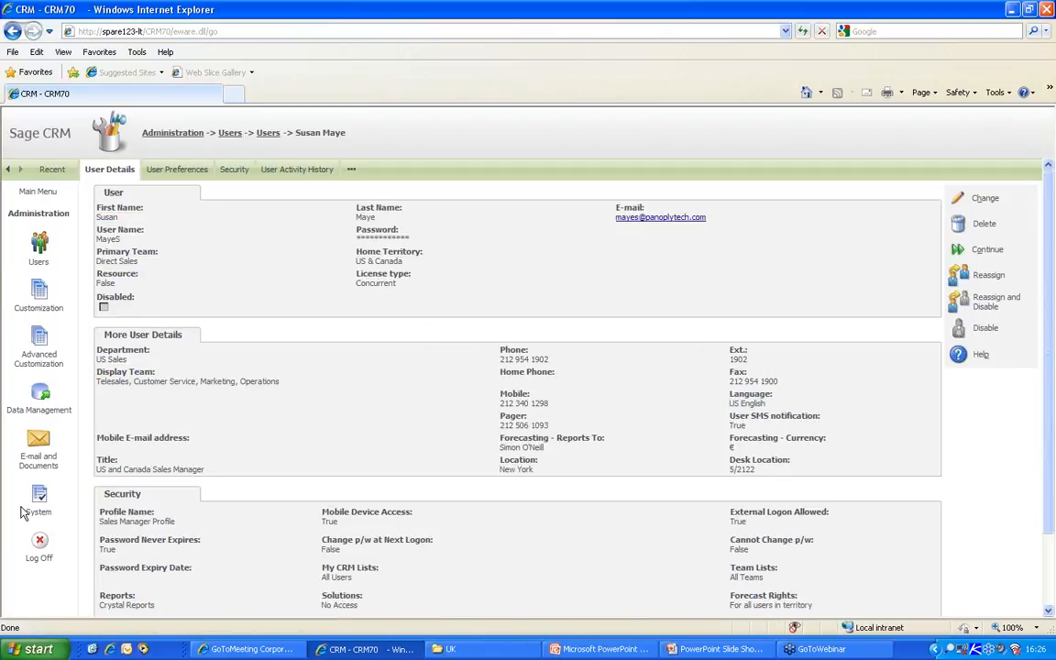
left_click(43, 547)
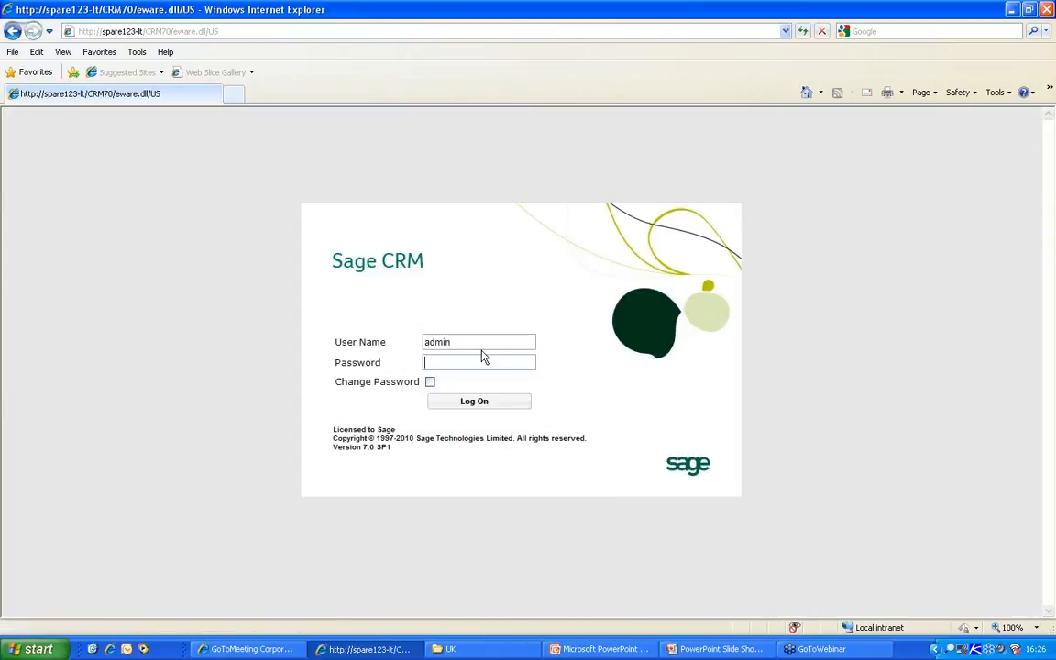
- Log in as the sales manager user, open Administration > Data Management, then log off
type("mayes")
key("Return")
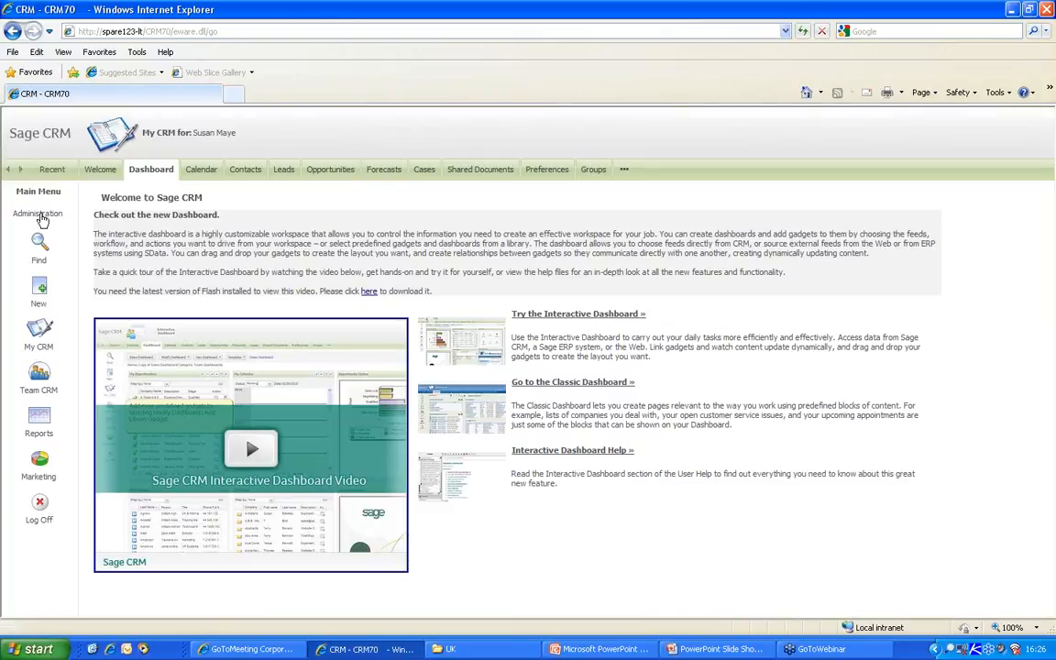
left_click(33, 216)
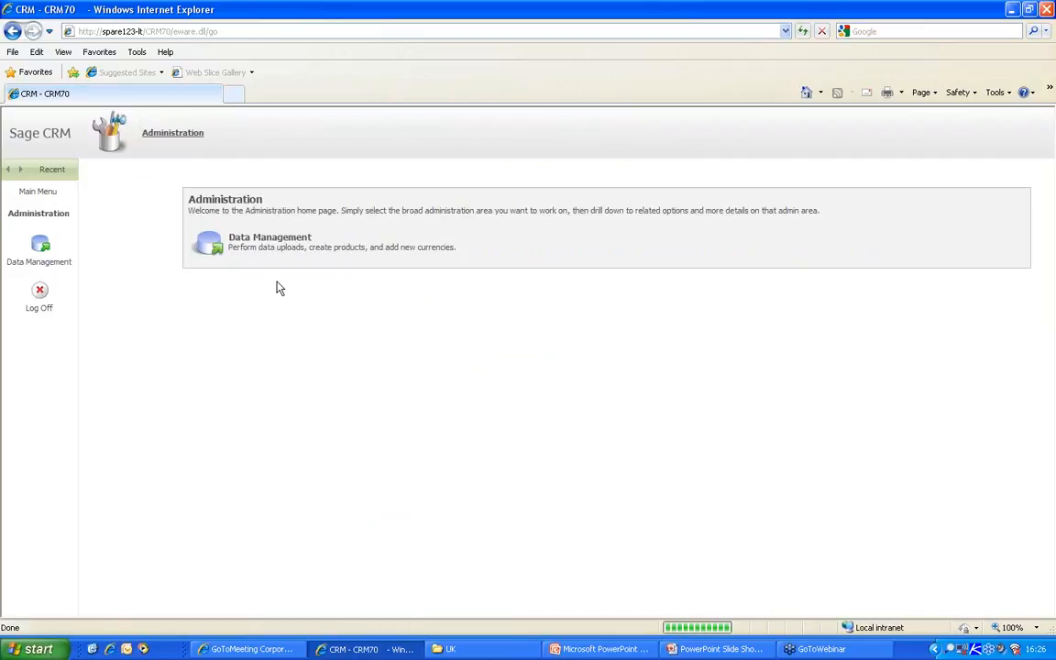
left_click(249, 241)
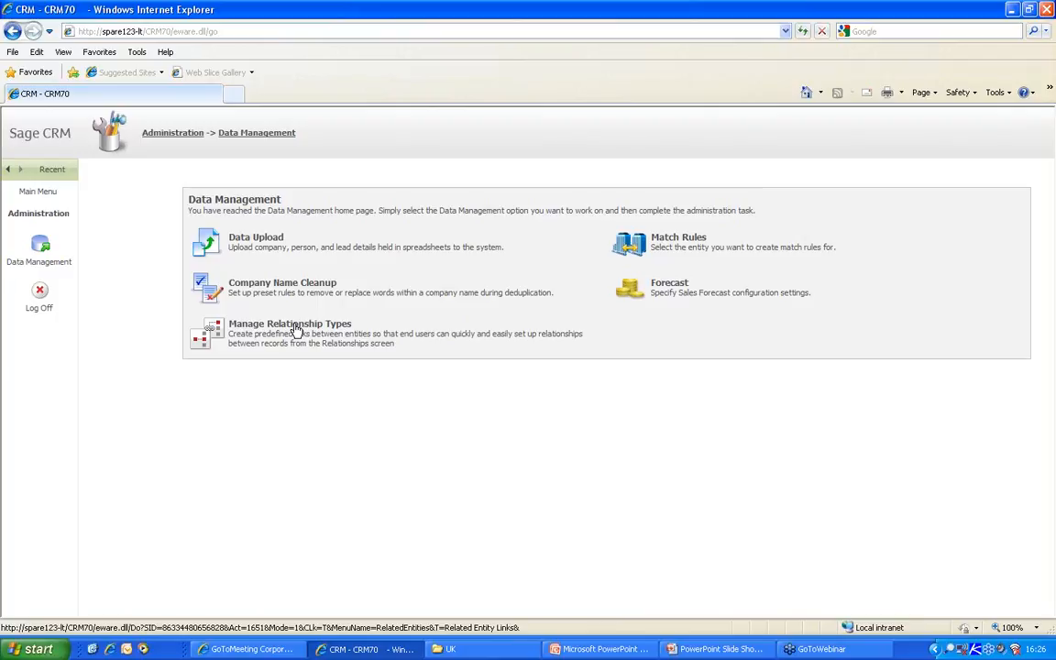
left_click(38, 298)
double_click(456, 346)
- Log in as the other user, retrying after a mistyped user name, and open the Preferences tab
type("ed")
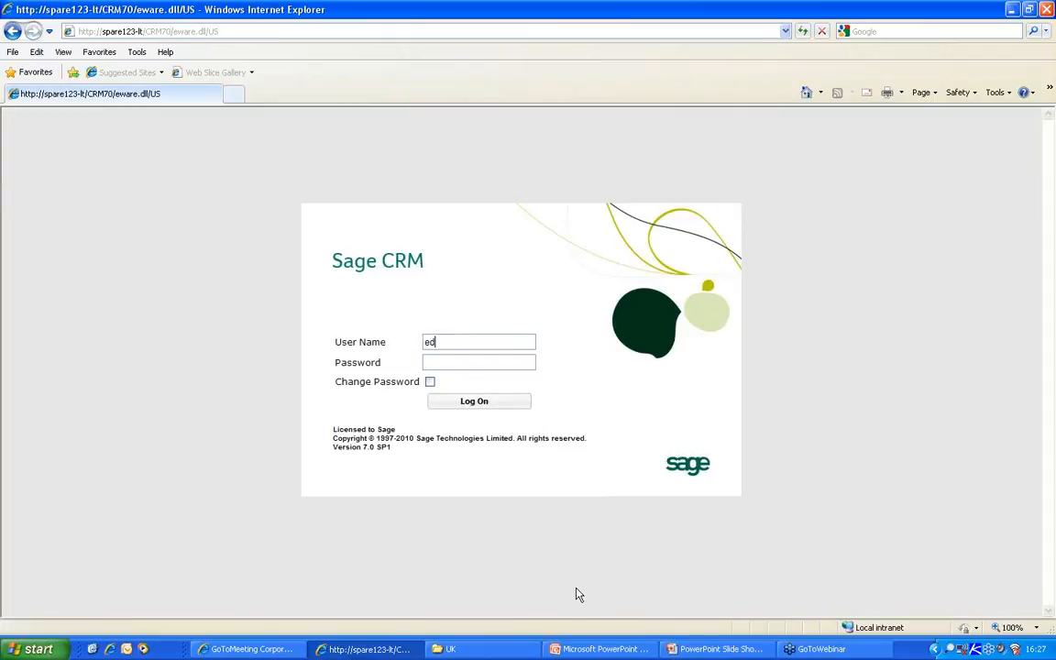
type("benm")
key("Return")
left_click(429, 413)
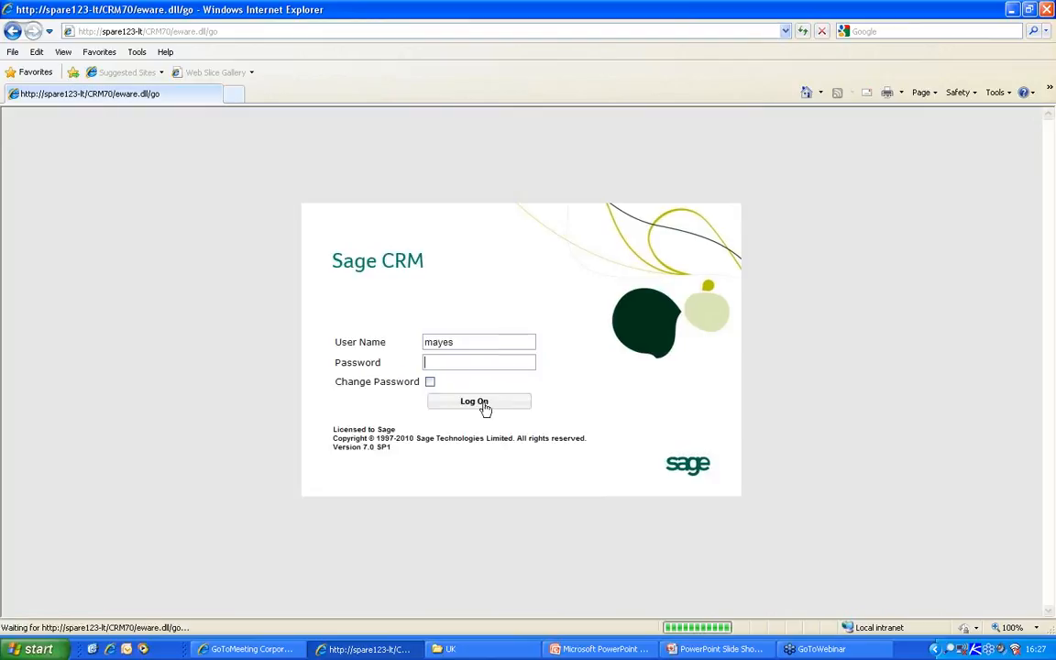
type("ebden.m")
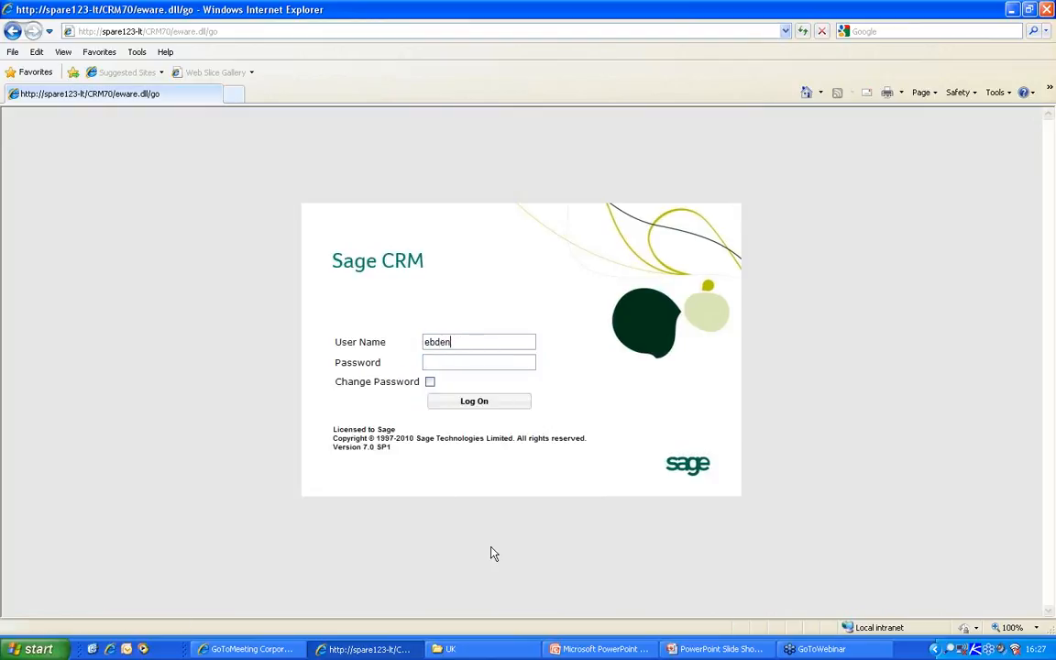
key("Return")
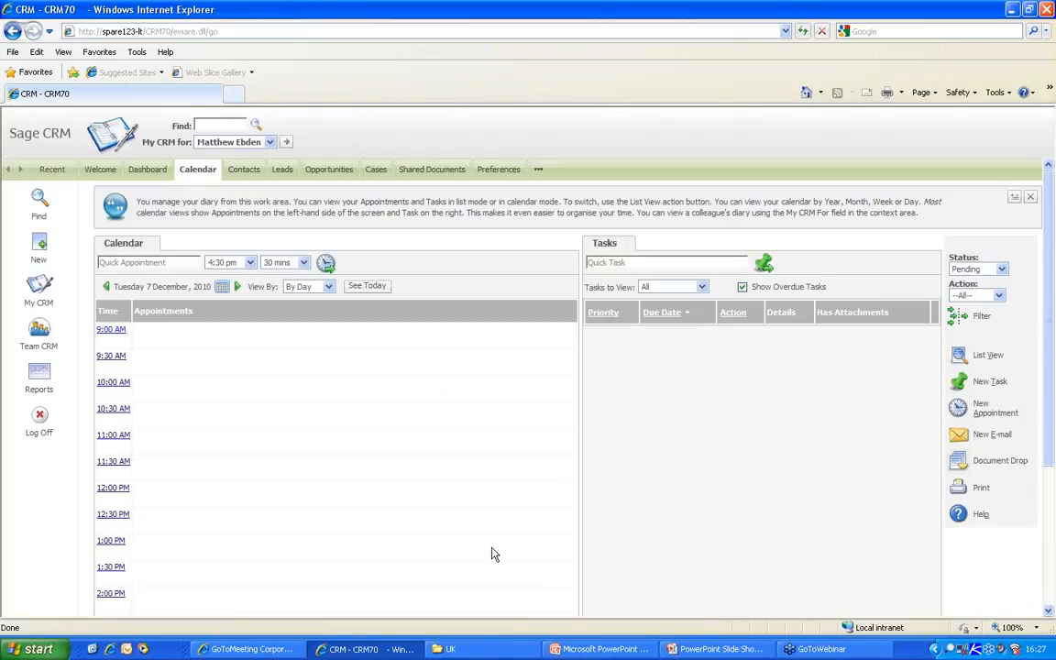
left_click(495, 174)
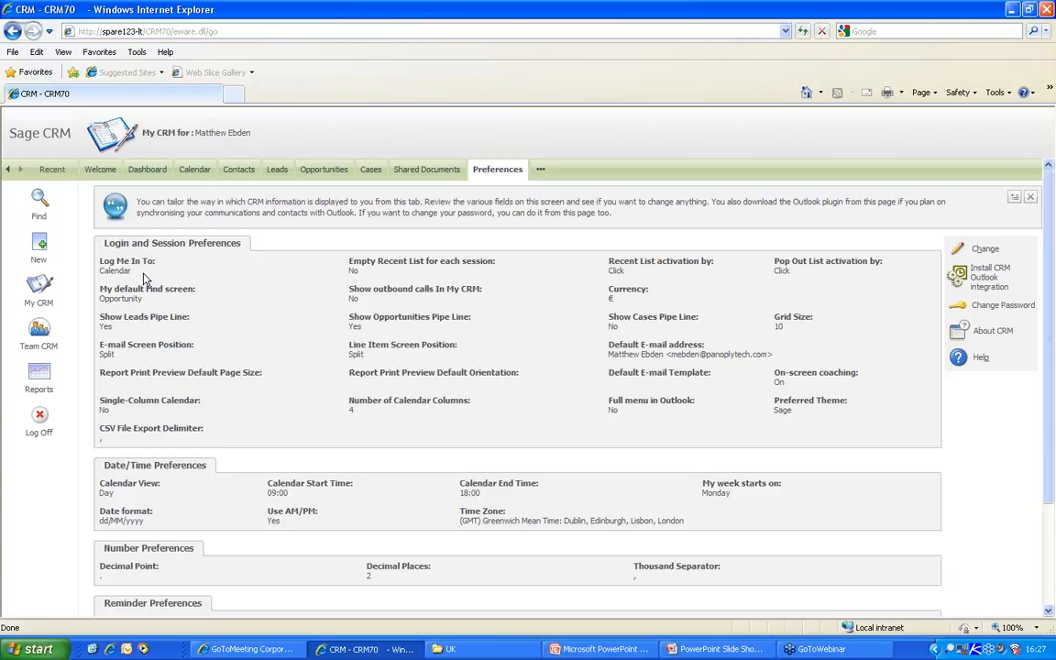
- Highlight the Log Me In To, default Find screen, Opportunities Pipe Line, Grid Size and e-mail preferences
left_click_drag(99, 259, 133, 272)
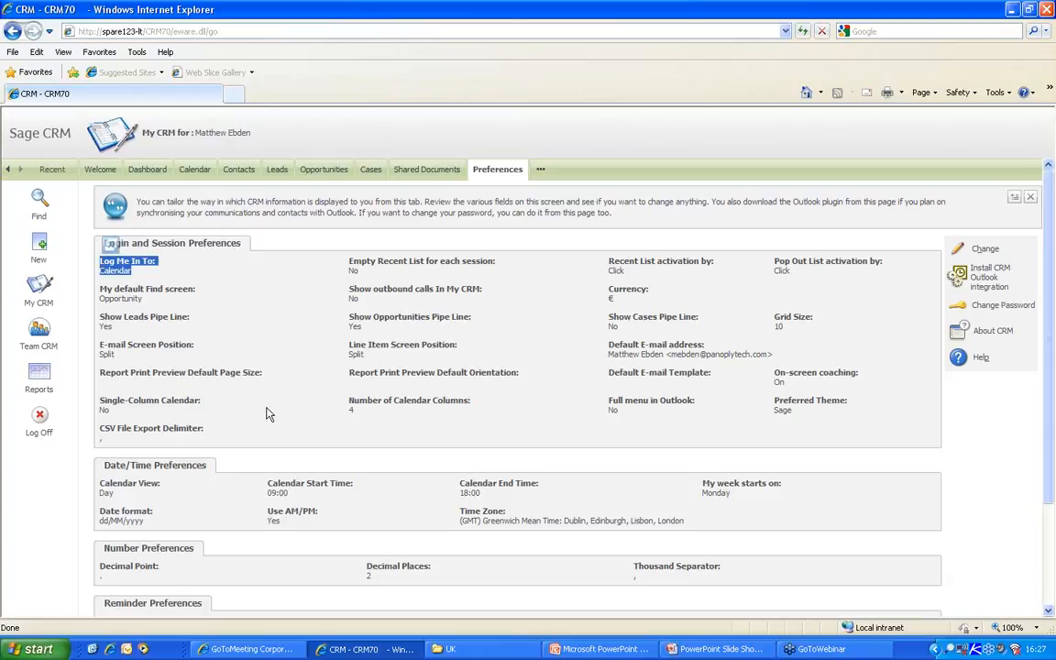
left_click(153, 307)
left_click_drag(153, 307, 104, 292)
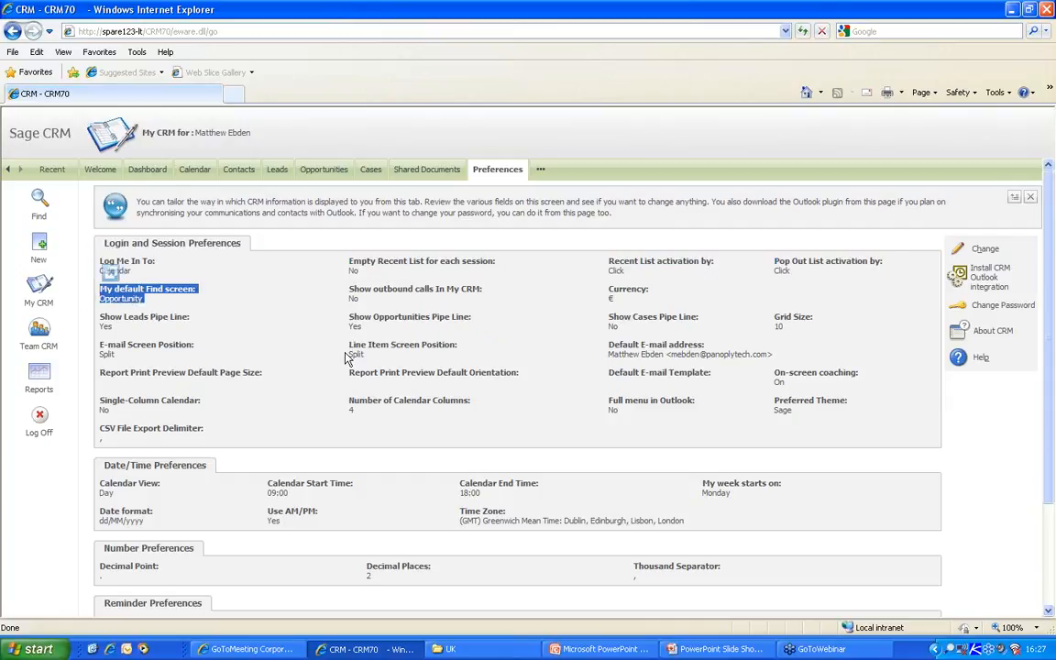
left_click(335, 299)
left_click_drag(335, 299, 363, 328)
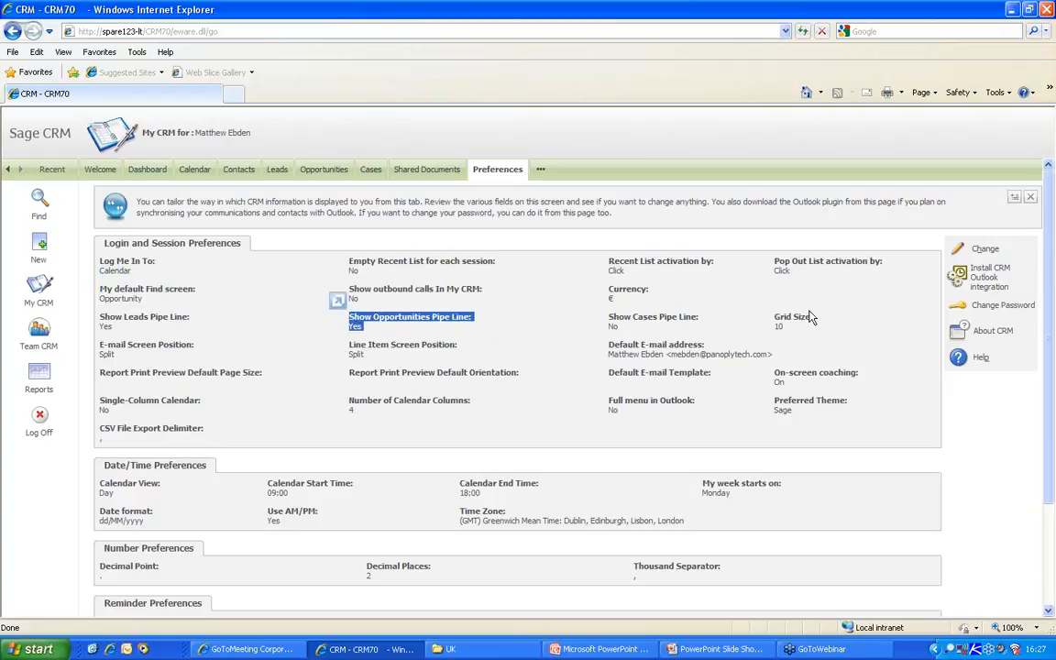
left_click_drag(774, 316, 779, 325)
left_click_drag(608, 343, 772, 358)
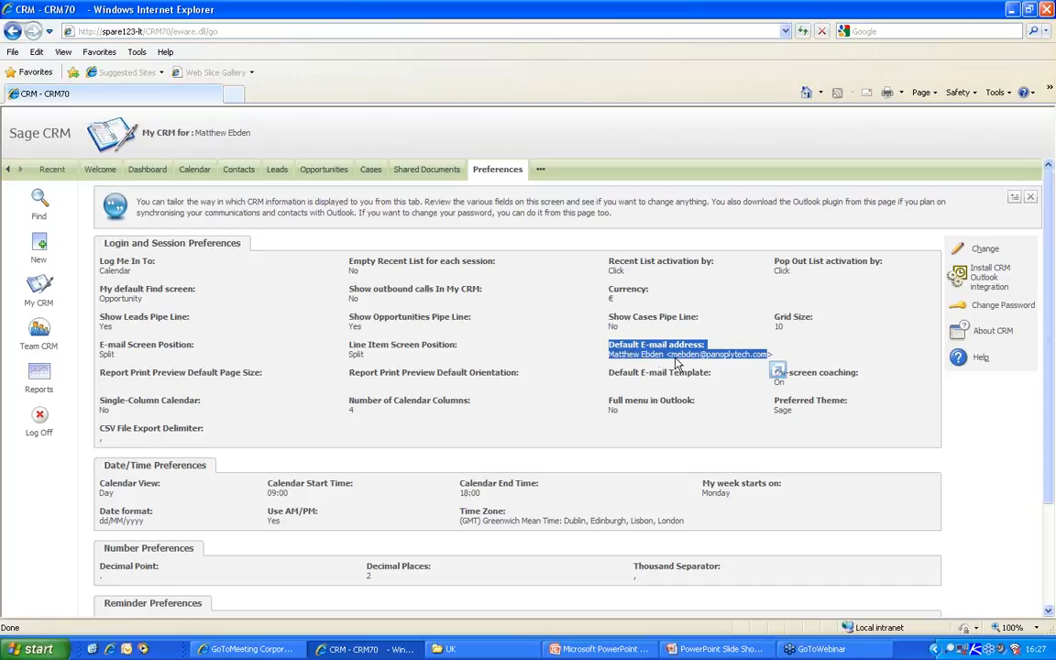
- Set Preferred Theme to Classic, save the preferences, and log off
left_click(999, 253)
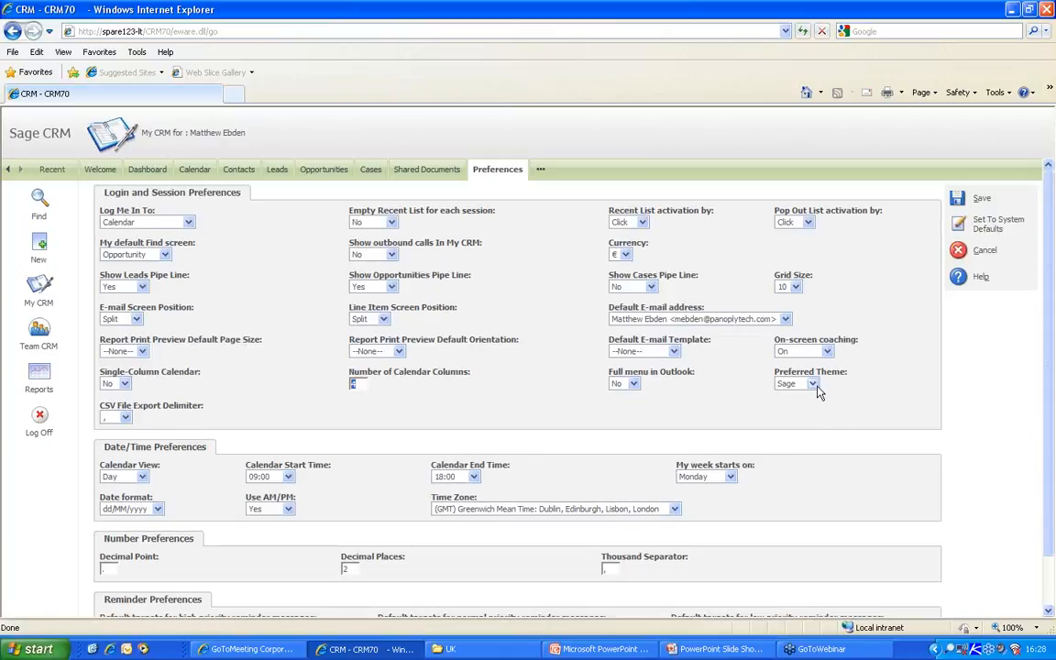
left_click(812, 384)
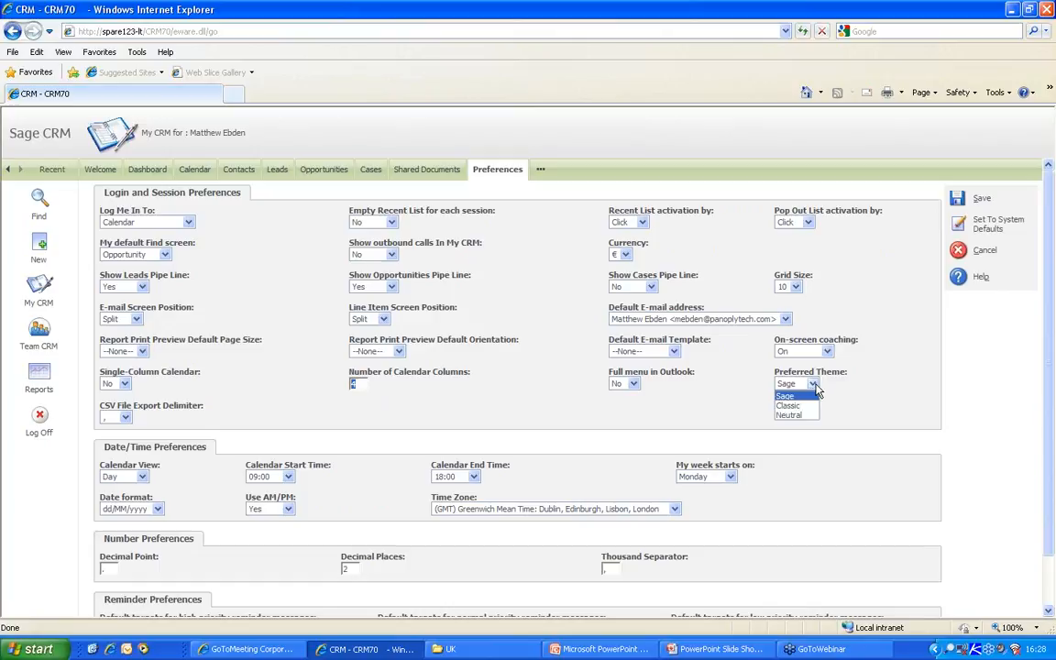
left_click(790, 405)
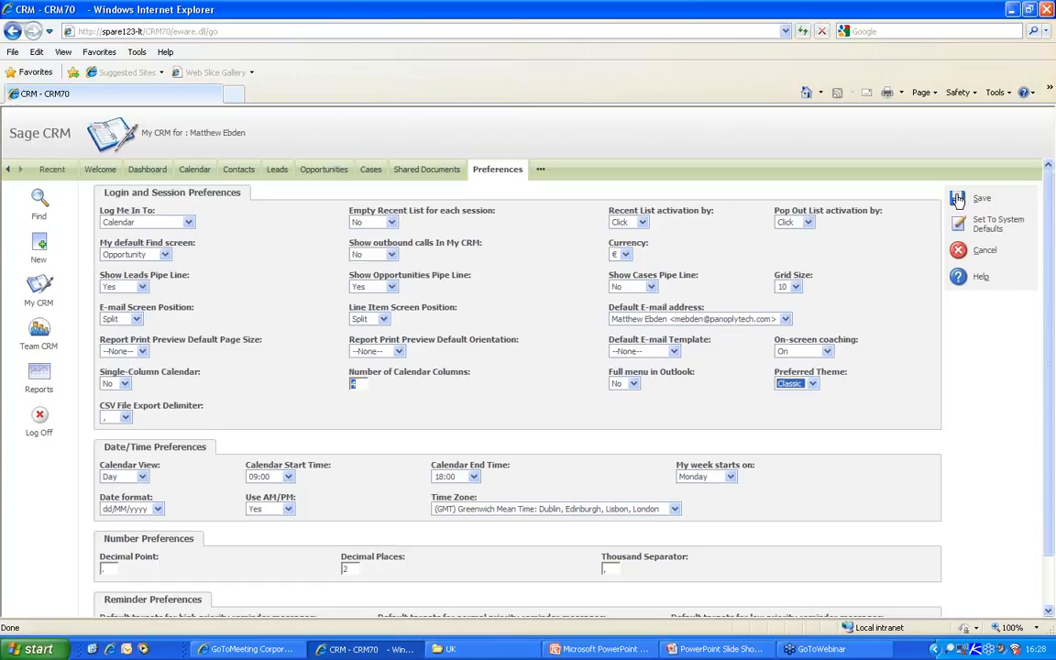
left_click(804, 385)
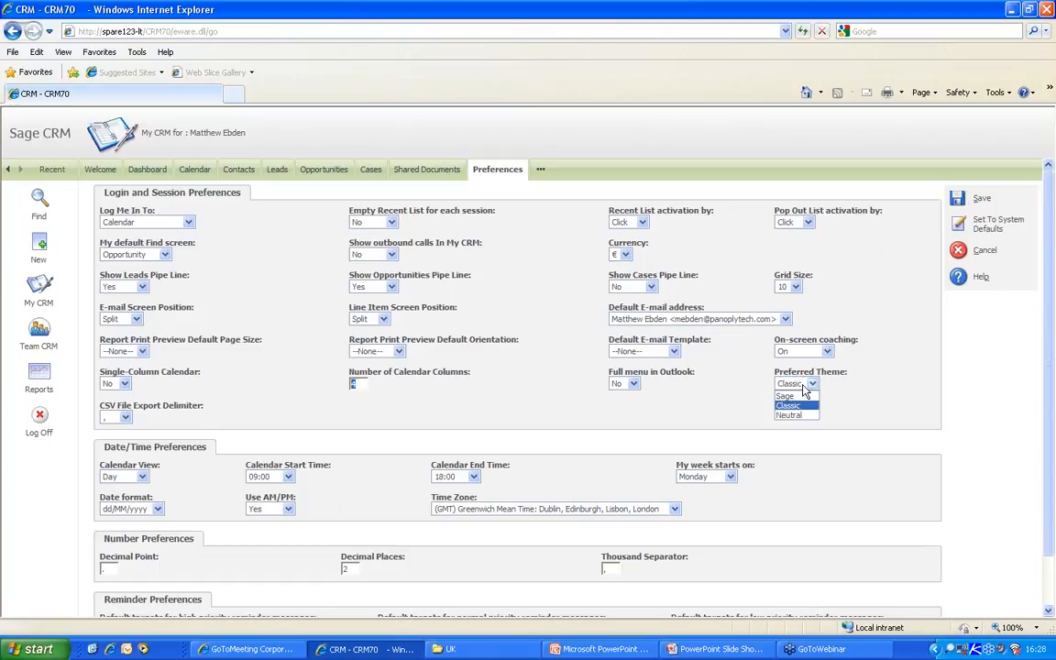
left_click(788, 405)
left_click(961, 205)
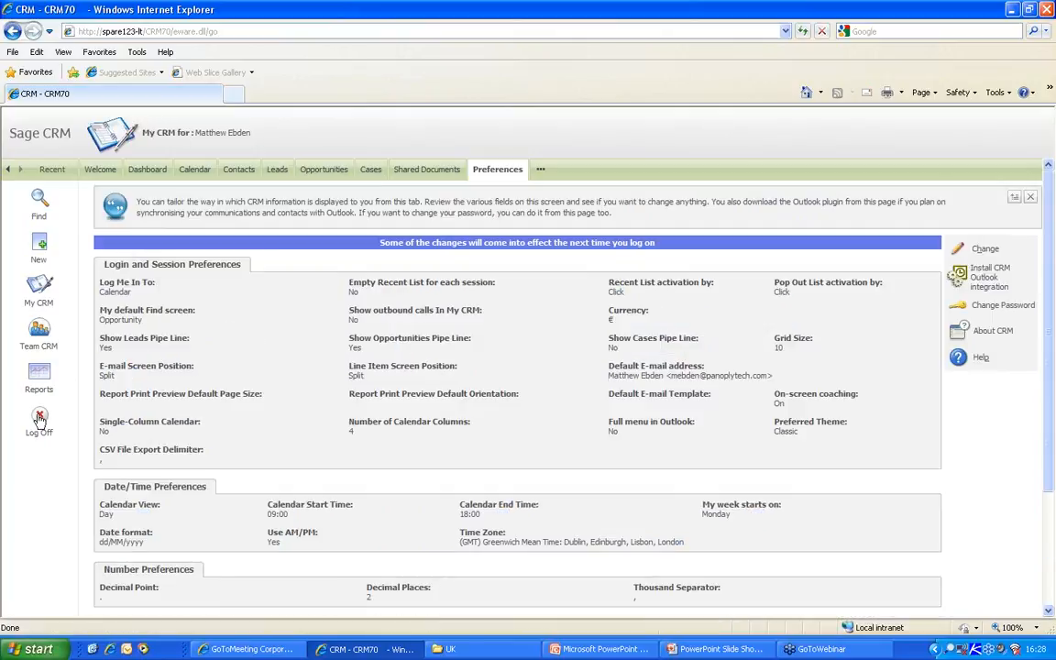
left_click(39, 419)
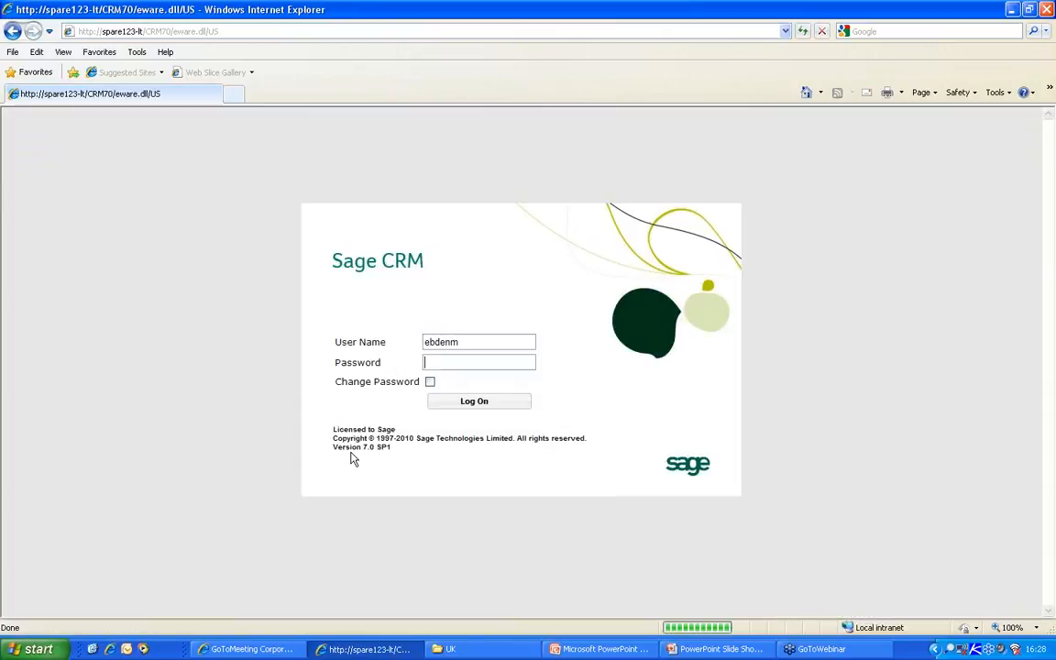
- Log back in to view the Calendar in the Classic theme, log off, and select the user name
left_click(481, 401)
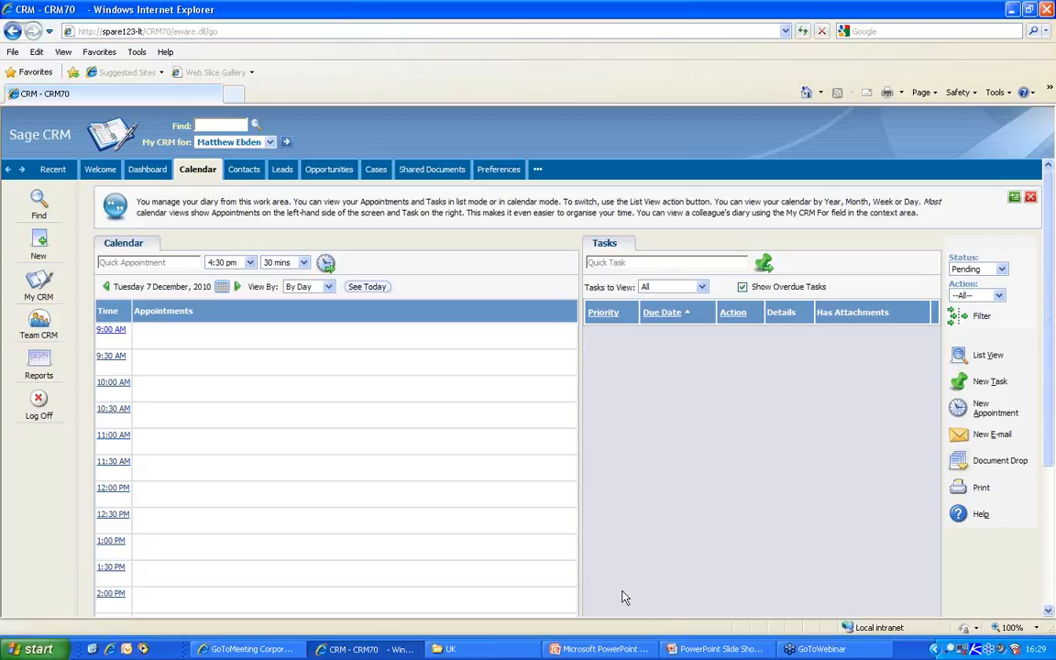
left_click(38, 403)
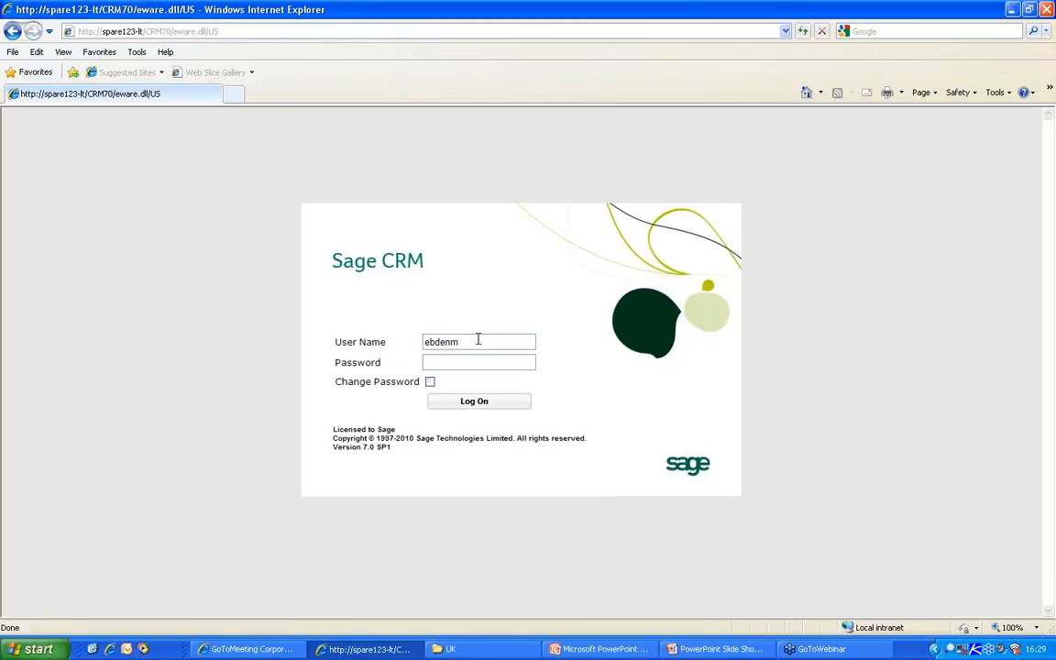
double_click(478, 340)
- Log on as admin and go to Administration > Customization > Translations
type("admin")
key("Return")
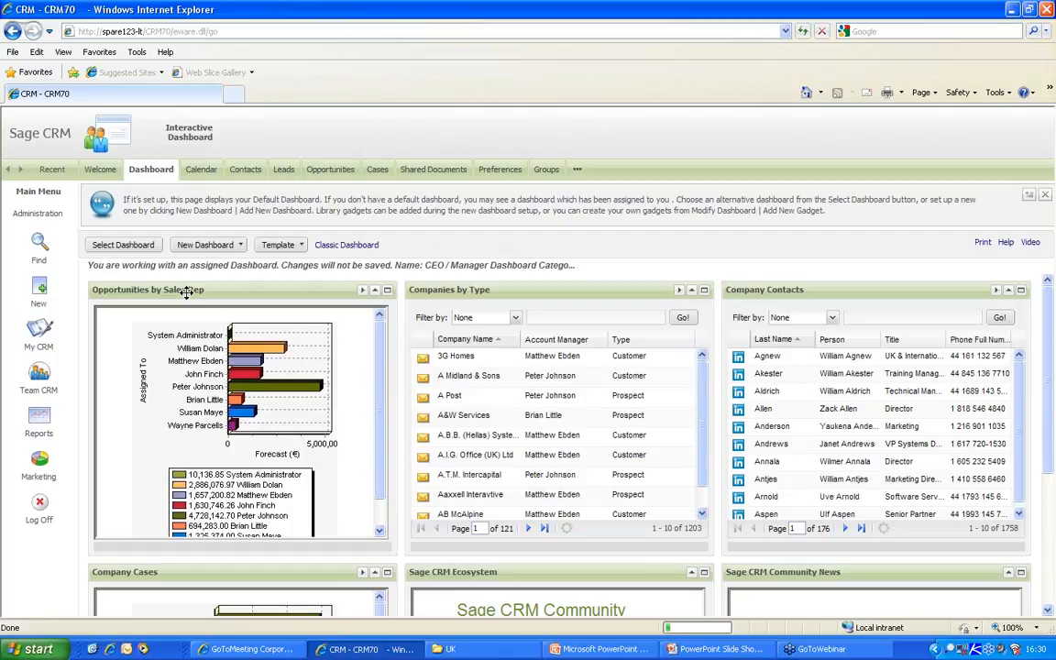
left_click(40, 217)
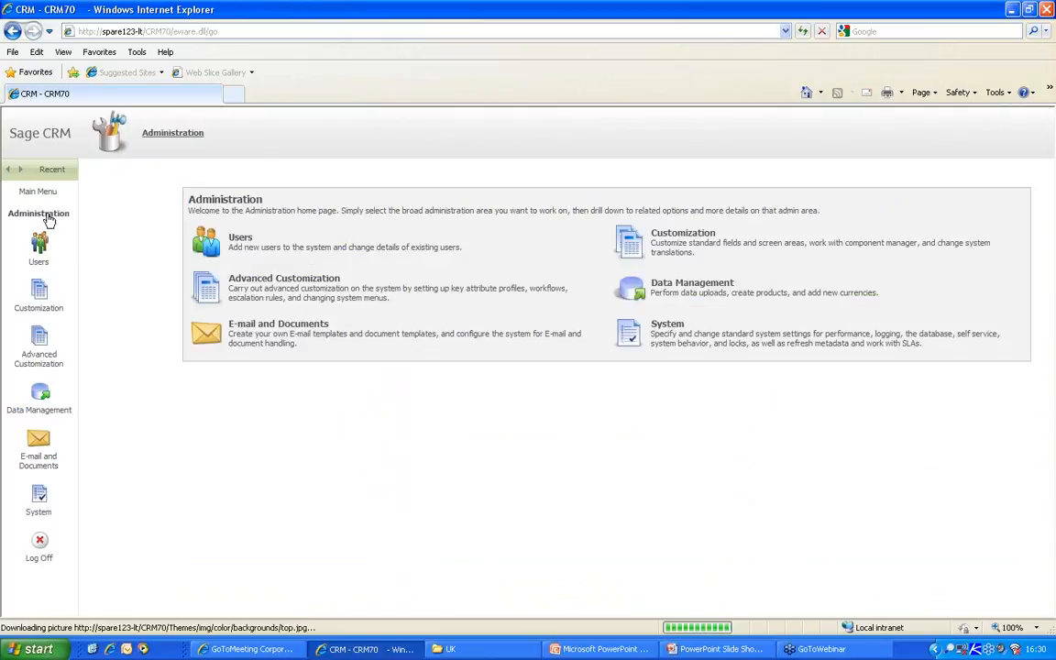
left_click(630, 248)
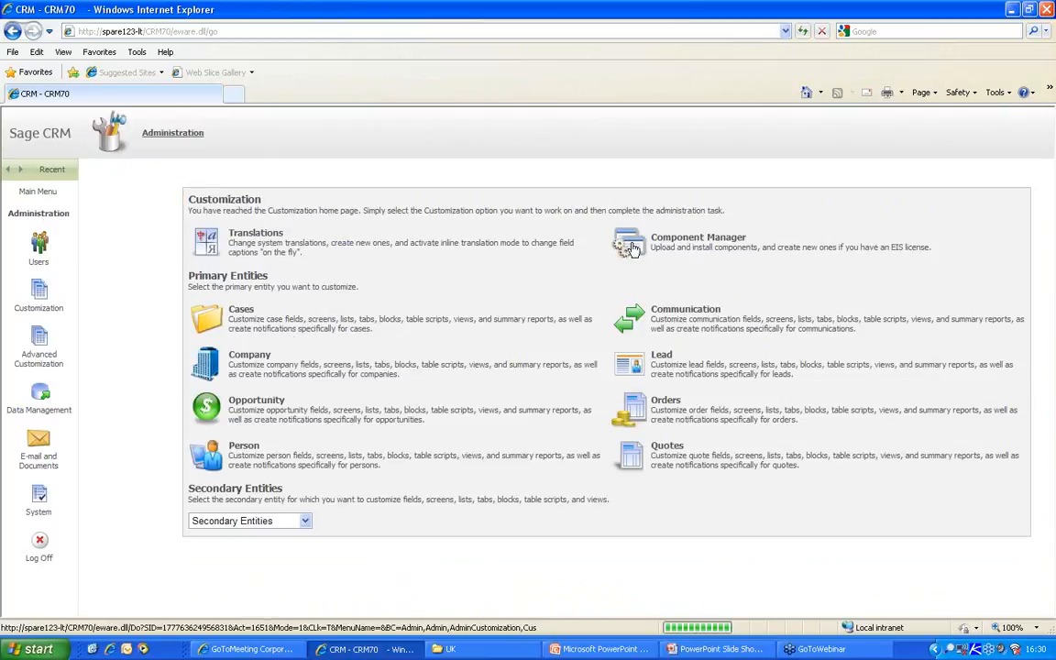
left_click(235, 240)
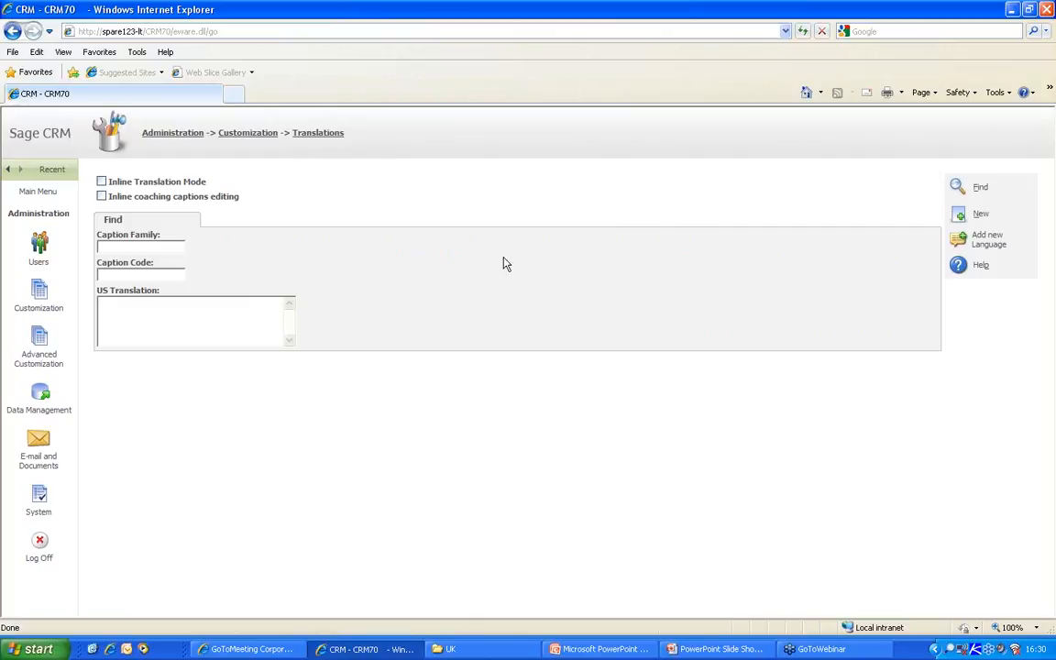
- Enable Inline Translation Mode and open the Company caption translation on the Gatecom Inc. record
left_click(101, 183)
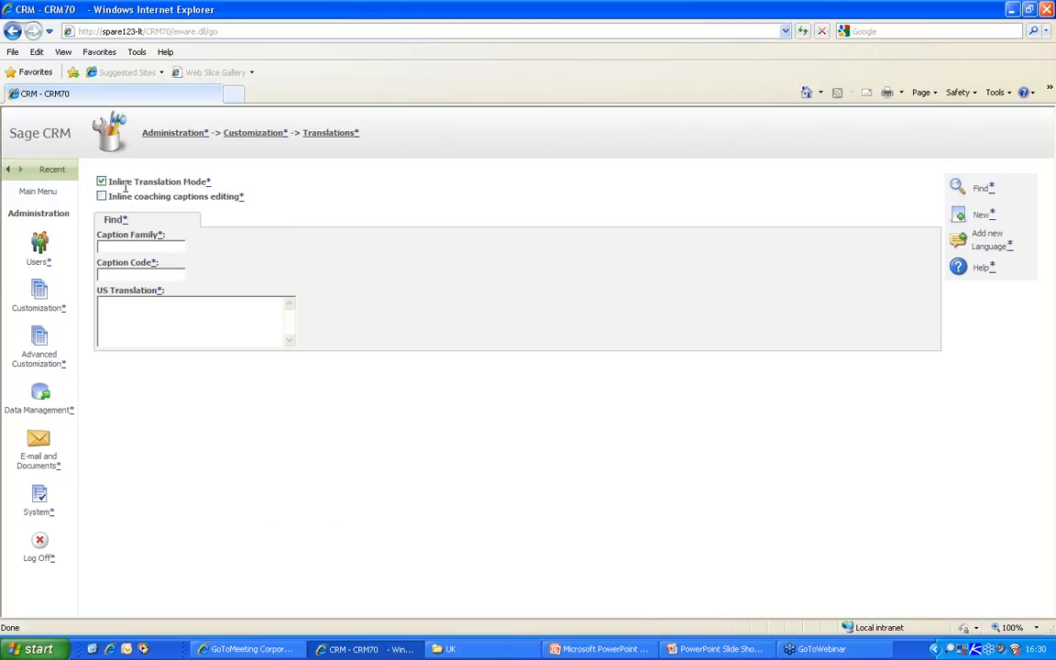
left_click(54, 172)
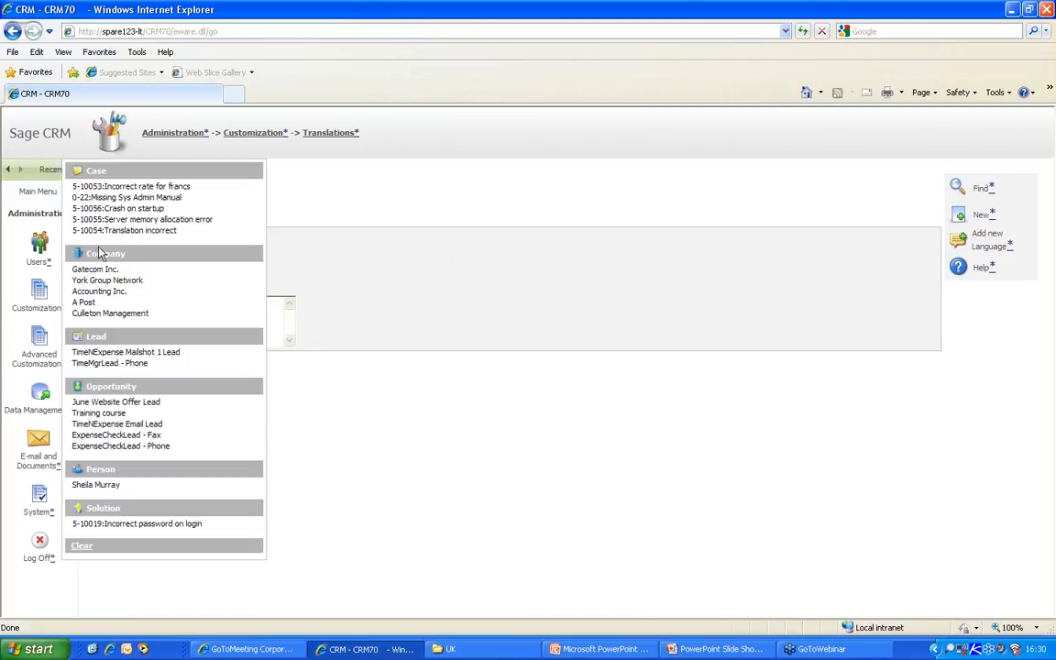
left_click(96, 269)
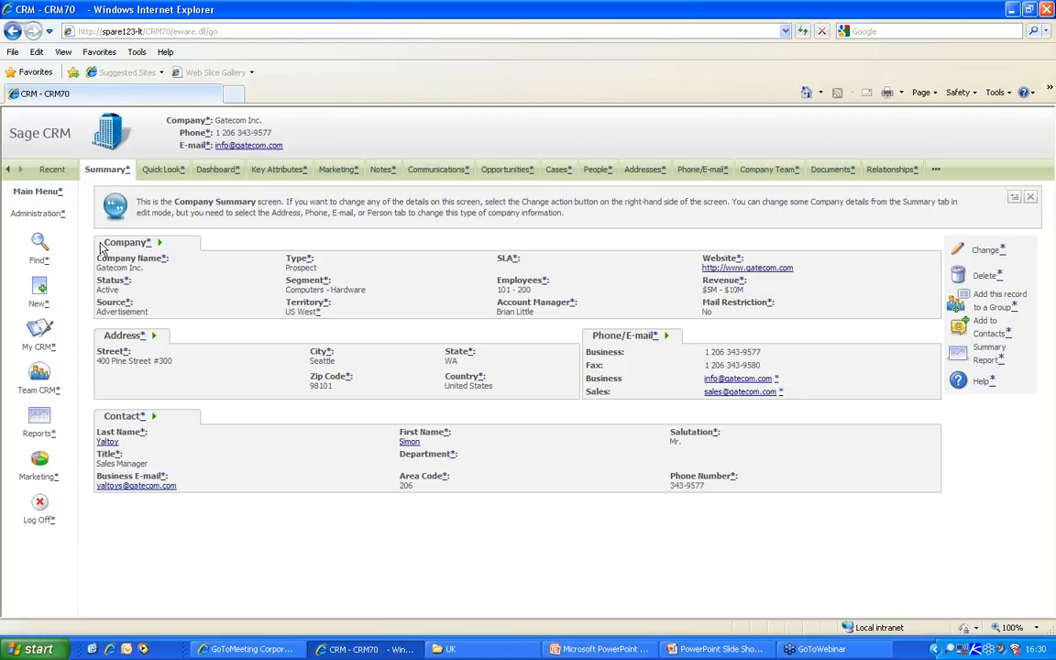
left_click(147, 249)
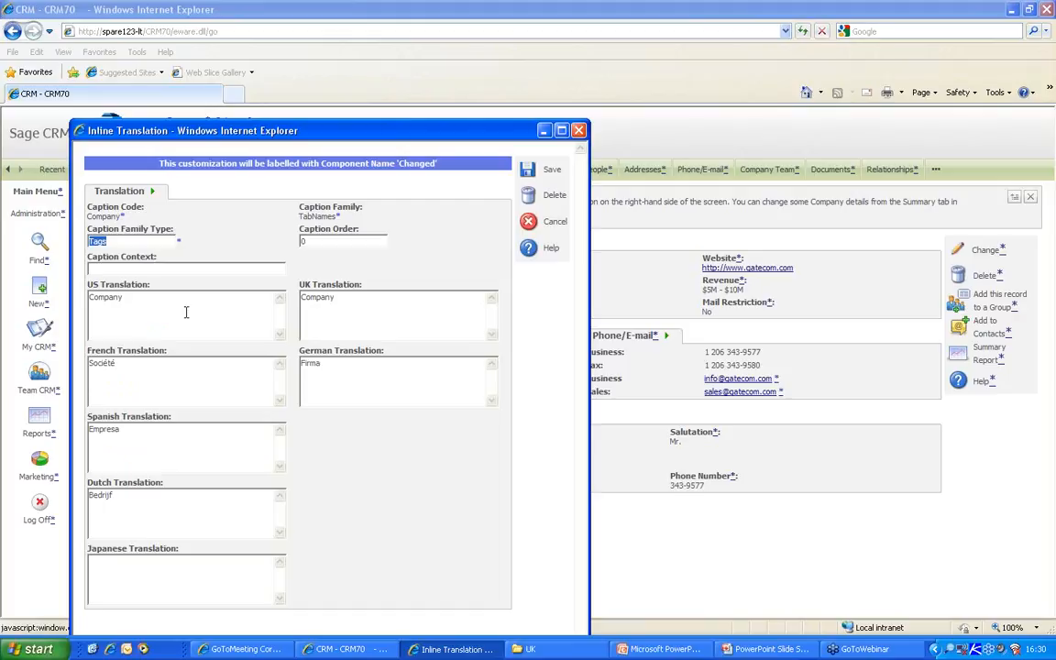
- Set the US translation to 'Organization' and UK to 'Organisation', then save
left_click(141, 299)
left_click_drag(164, 299, 73, 271)
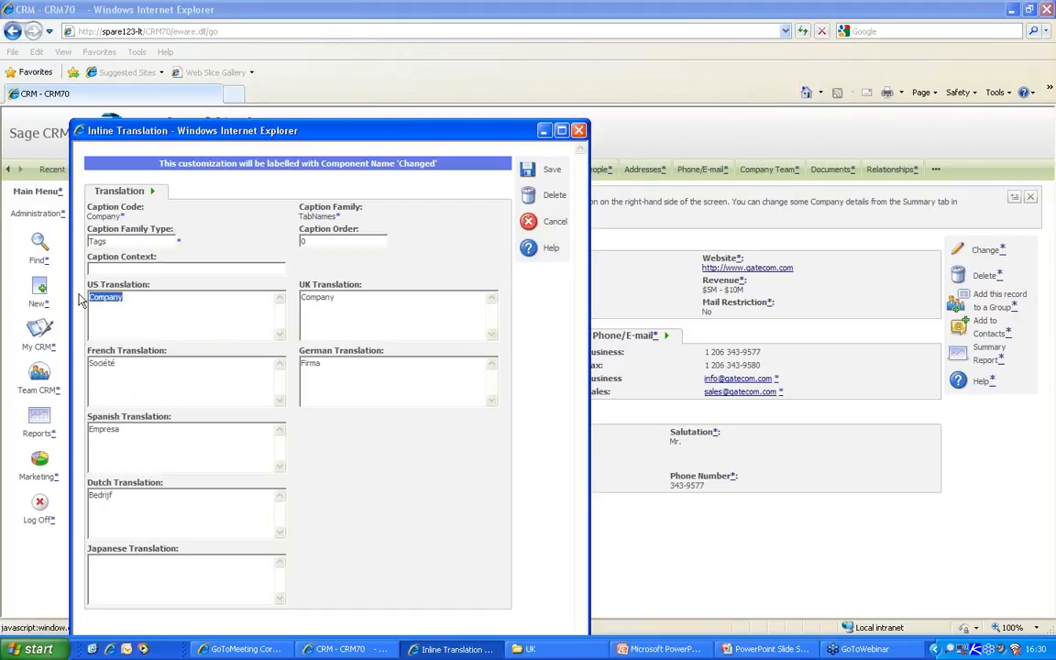
type("O")
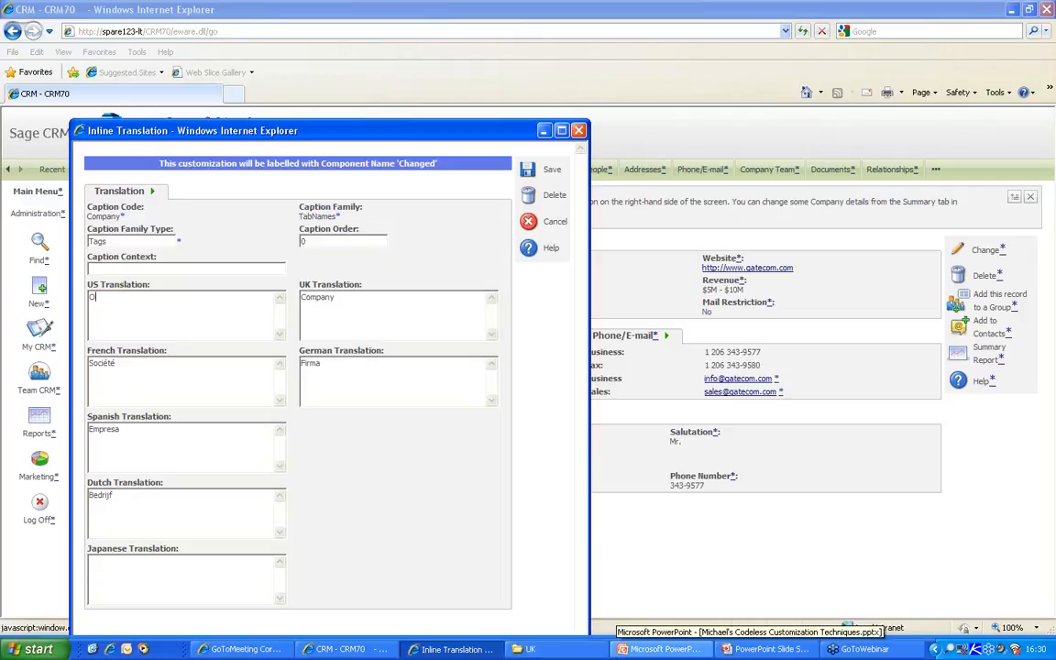
type("rganization")
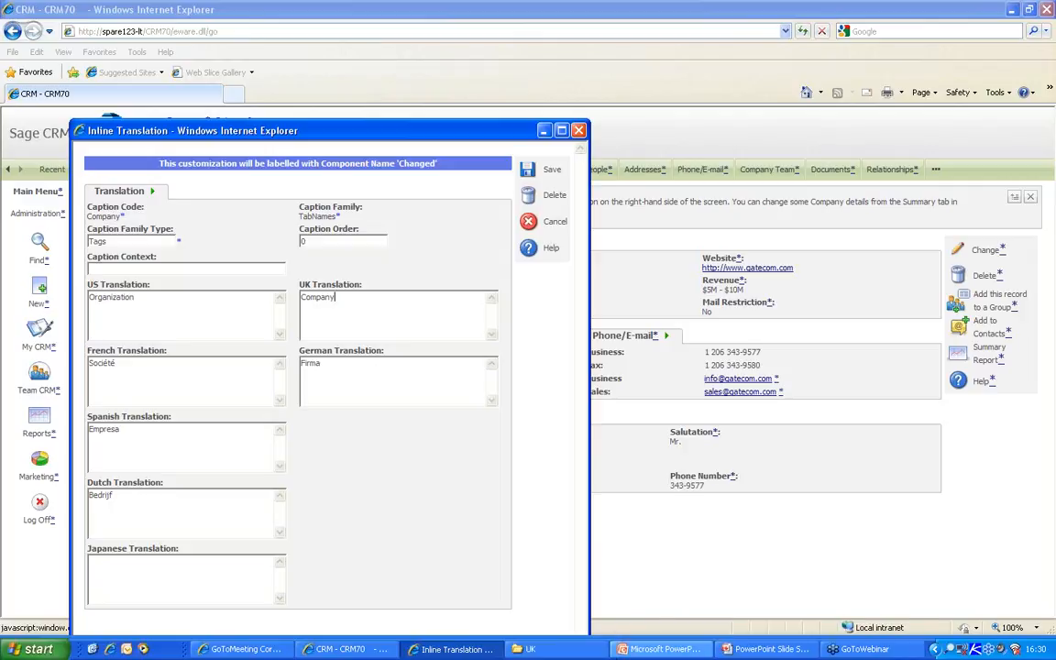
key("Tab")
type("Organisation")
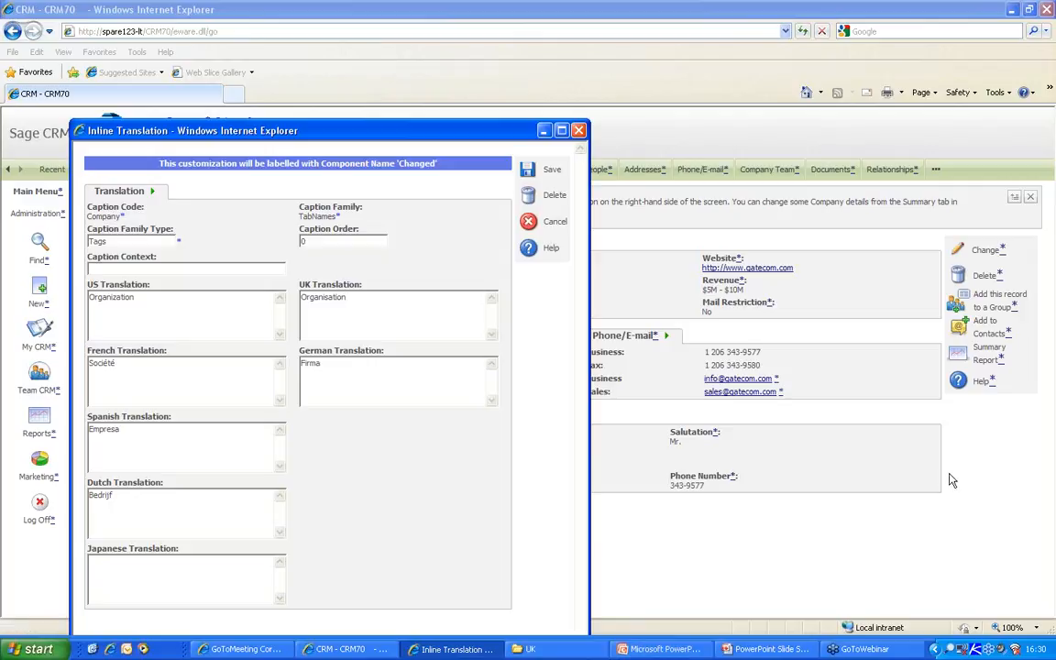
left_click(527, 174)
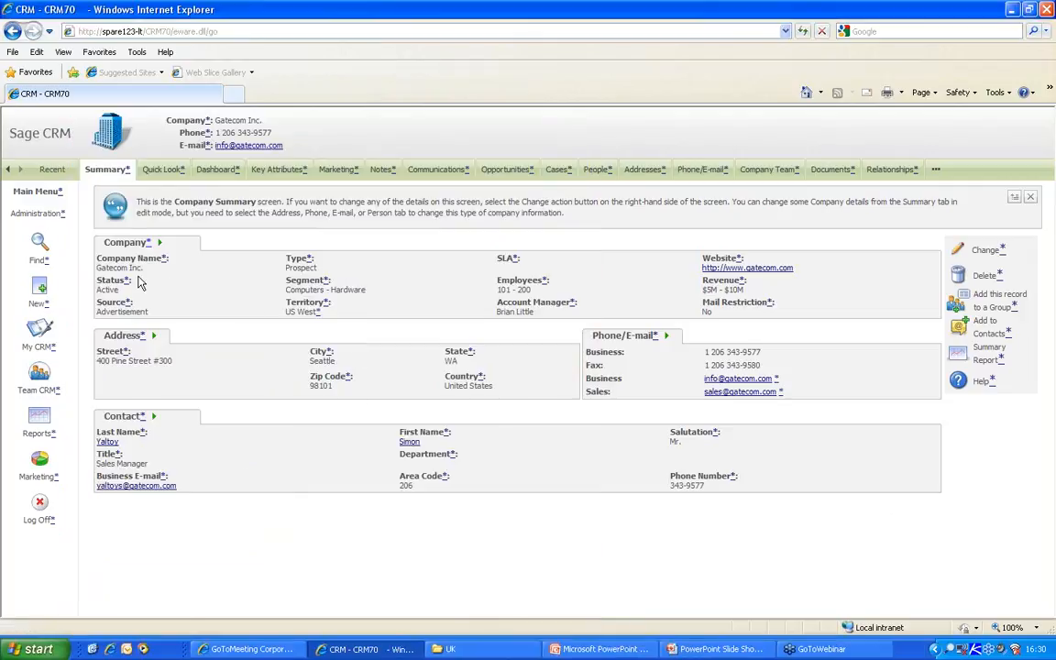
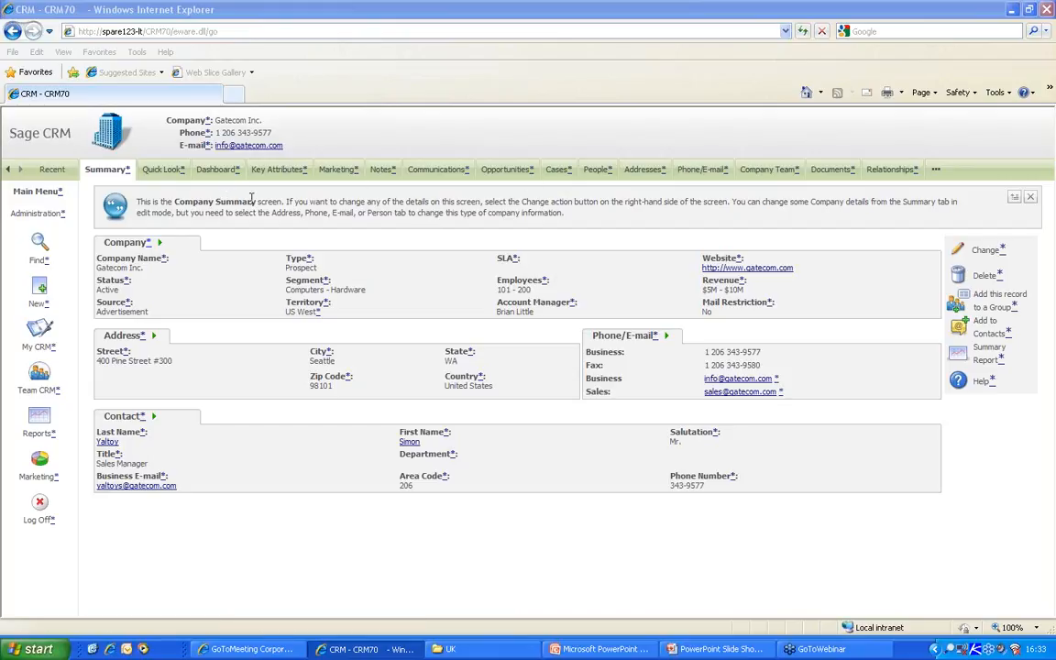
- Highlight the Company Summary coaching text, then go to Company Find and highlight its coaching text
left_click_drag(138, 201, 562, 213)
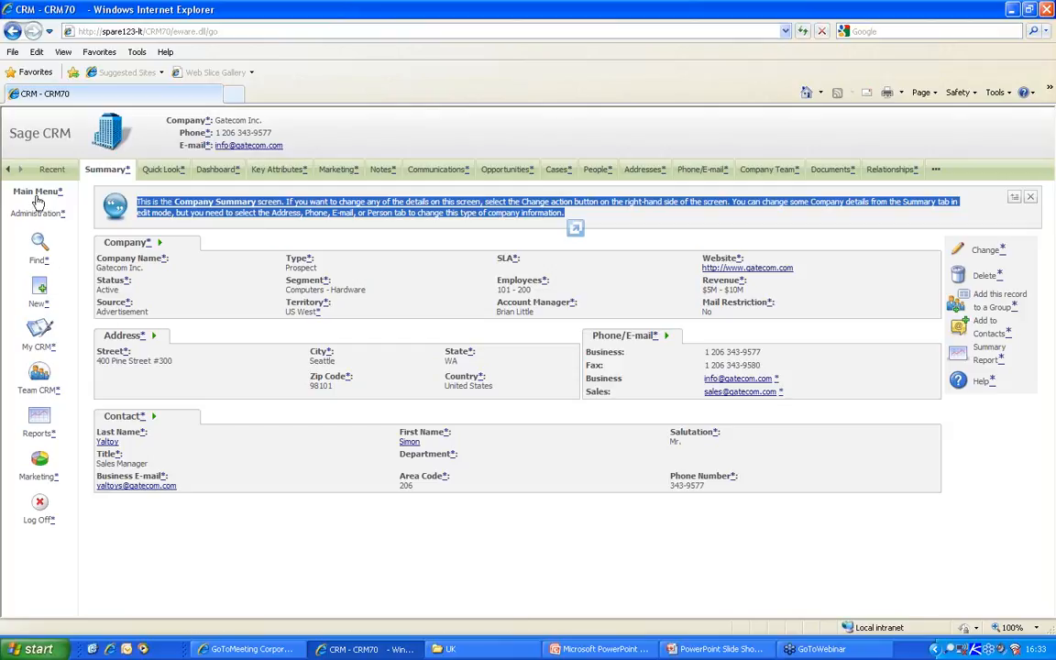
left_click(38, 243)
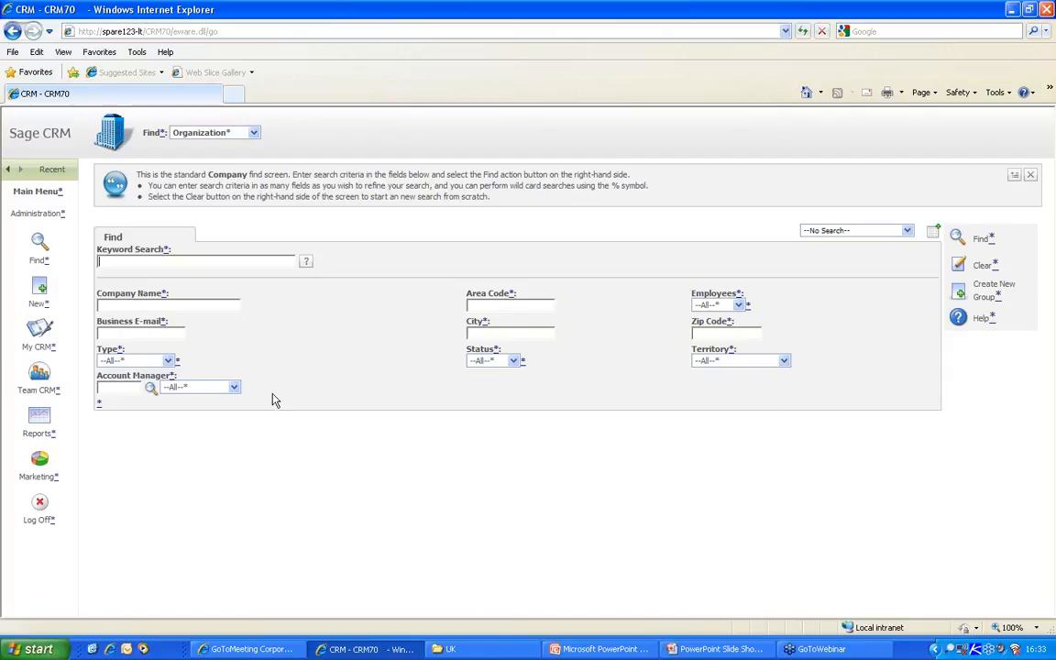
left_click_drag(510, 199, 108, 158)
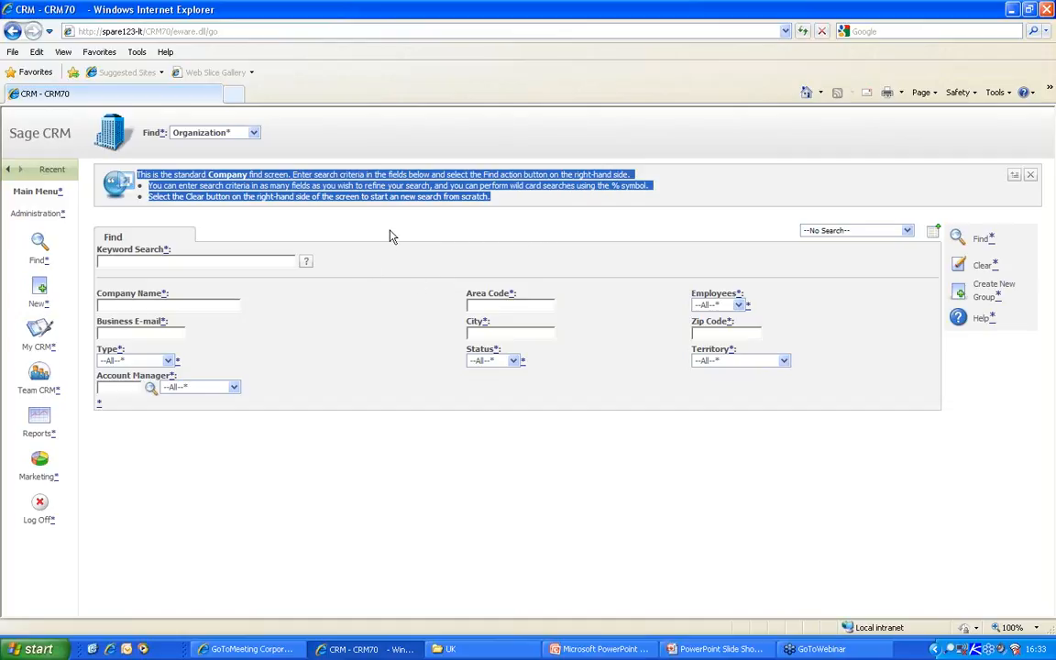
left_click(350, 208)
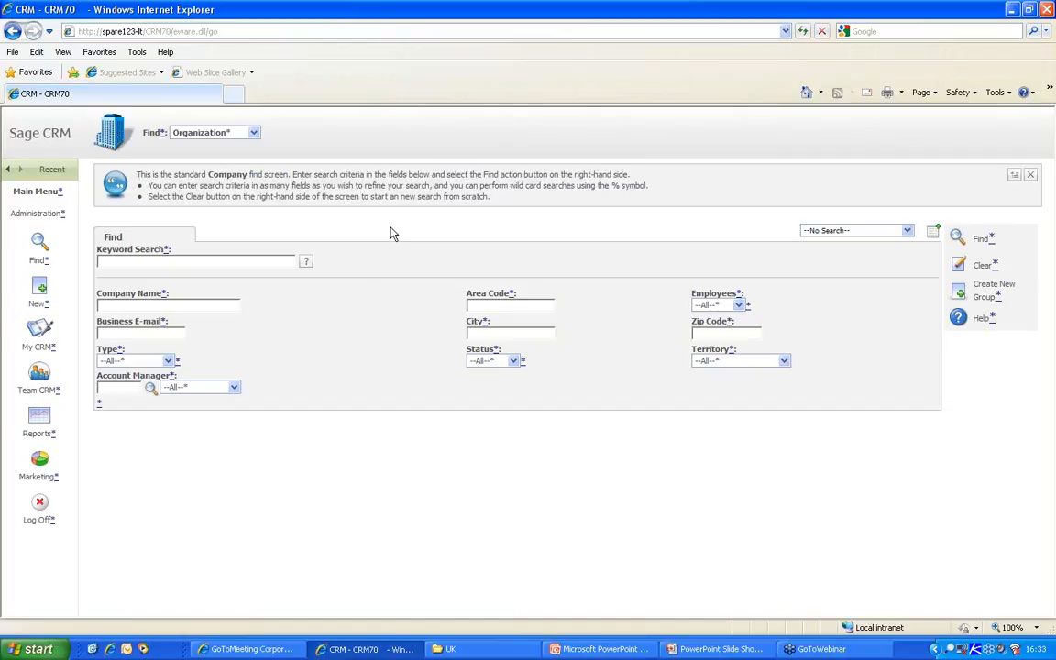
- In Administration, turn off Inline Translation Mode and turn on Inline coaching captions editing
left_click(38, 217)
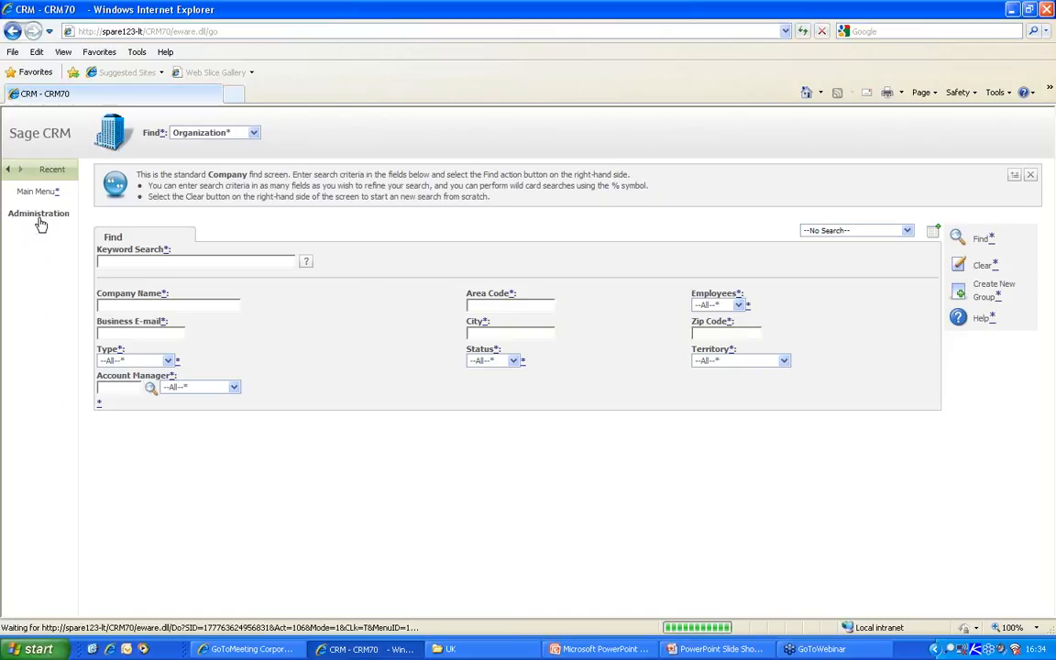
left_click(101, 183)
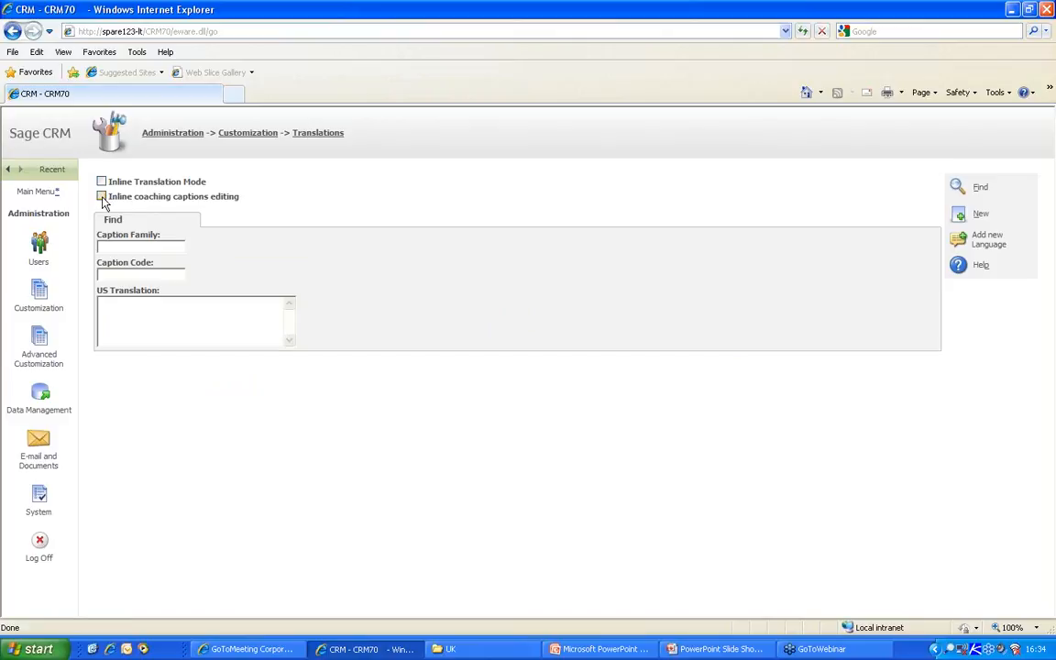
left_click(101, 197)
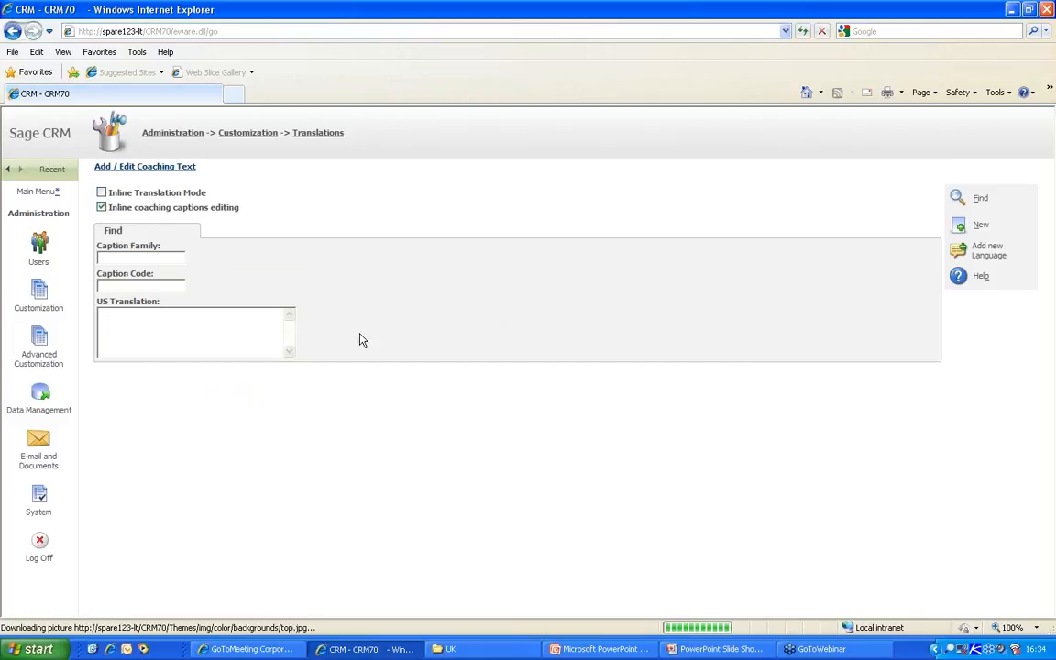
- Open the Company find screen's Add / Edit Coaching Text editor and start a new browser tab
left_click(36, 191)
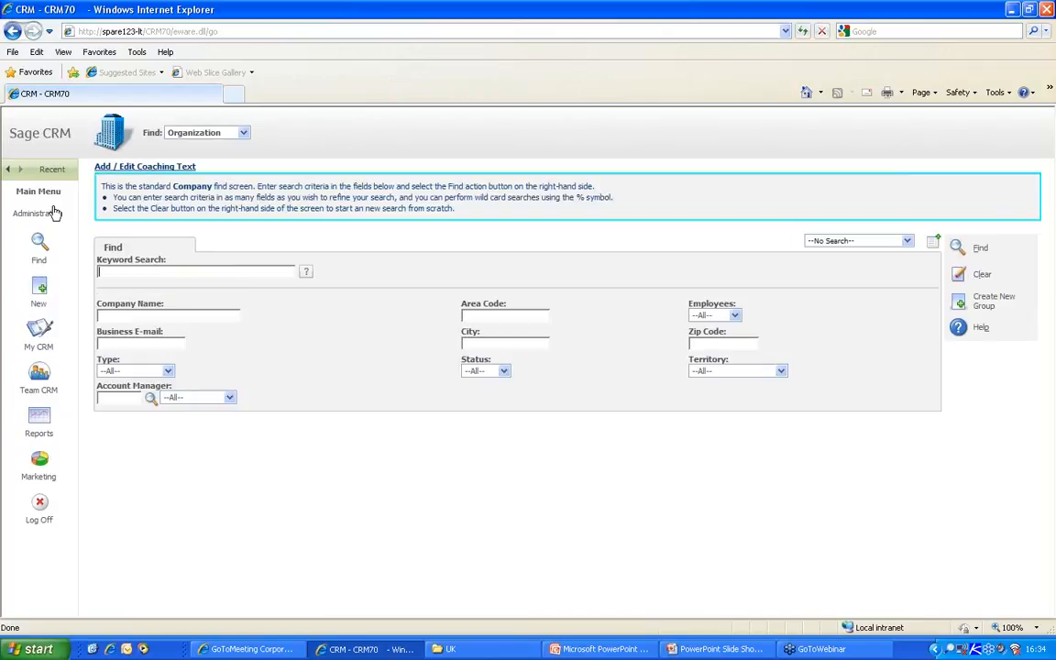
left_click(174, 170)
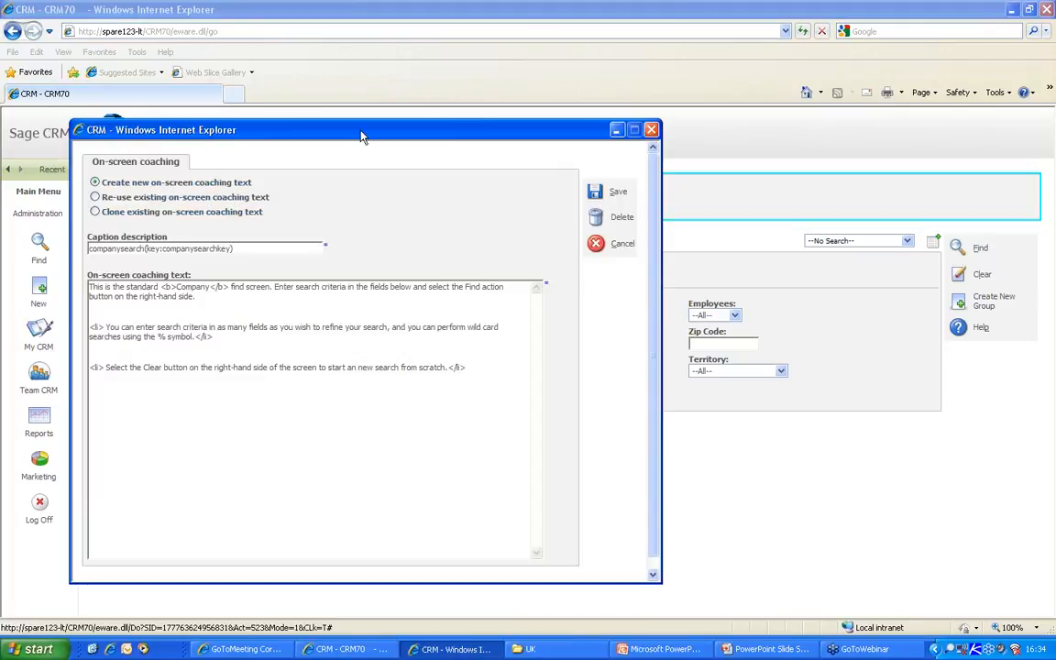
left_click(237, 95)
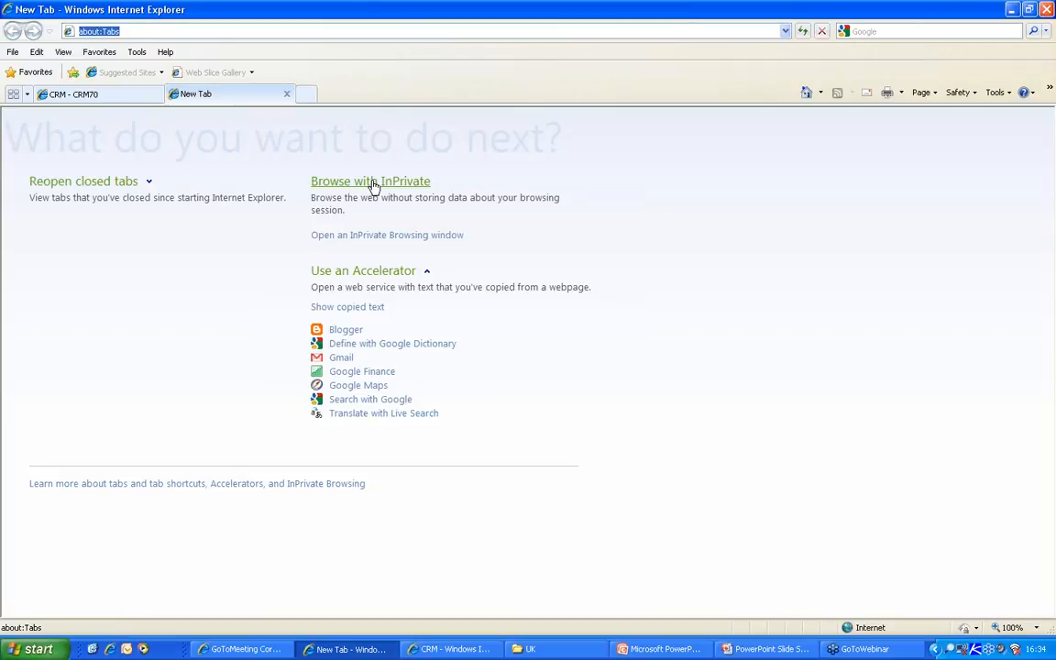
- Load the YouTube video 'Sage CRM v7 - meet Bob and Buddy', select its URL and pause it
type("youtube")
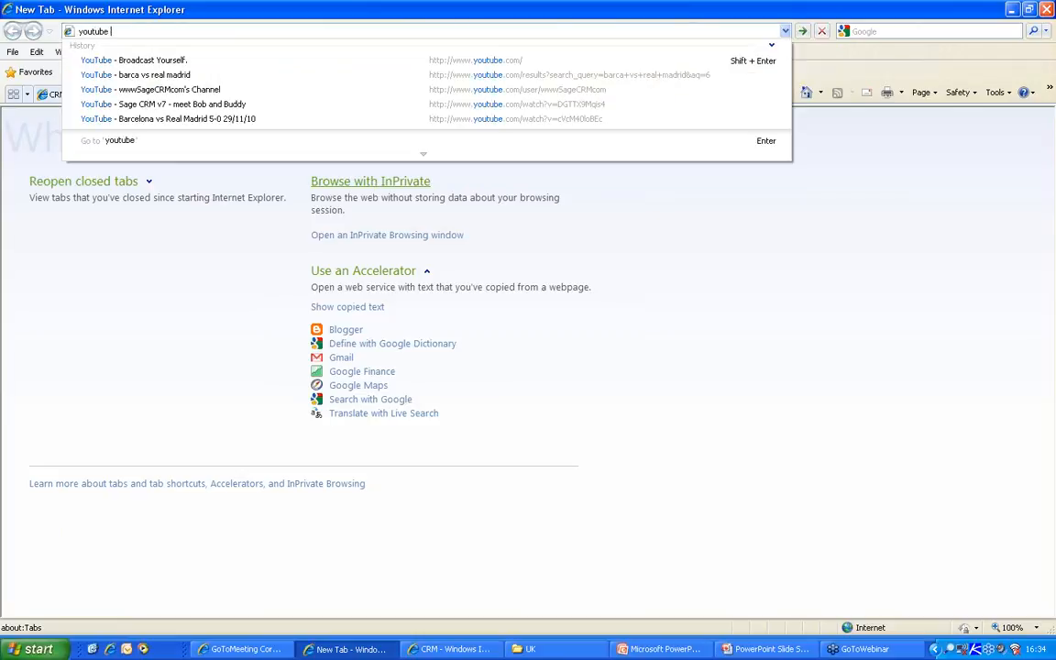
key("Down")
key("Down")
key("Down")
key("Down")
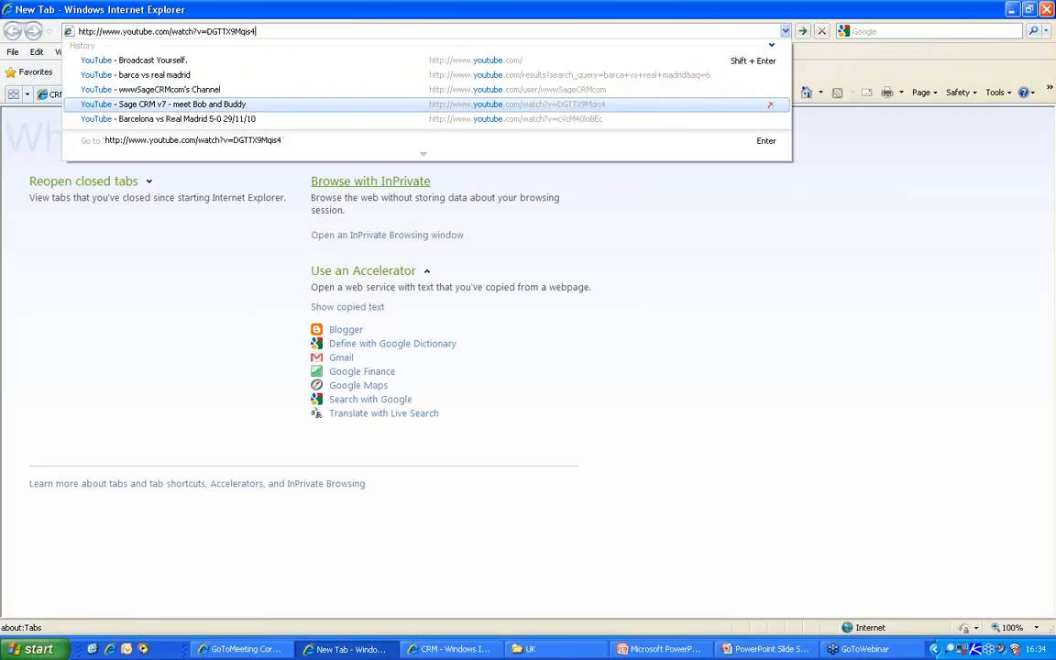
key("Return")
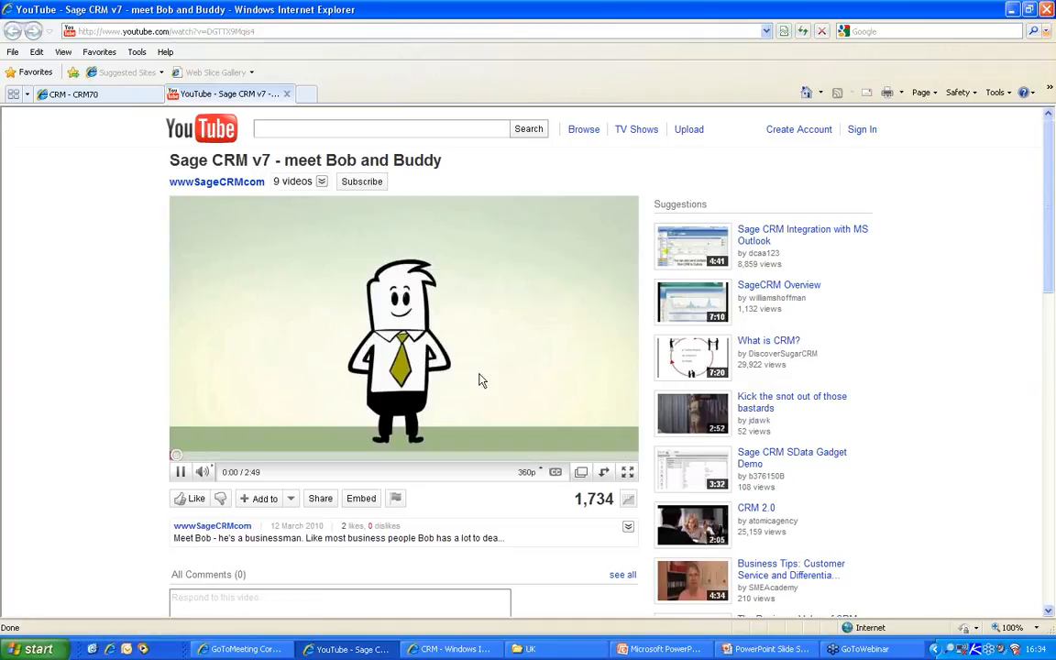
left_click(284, 31)
key("ctrl+c")
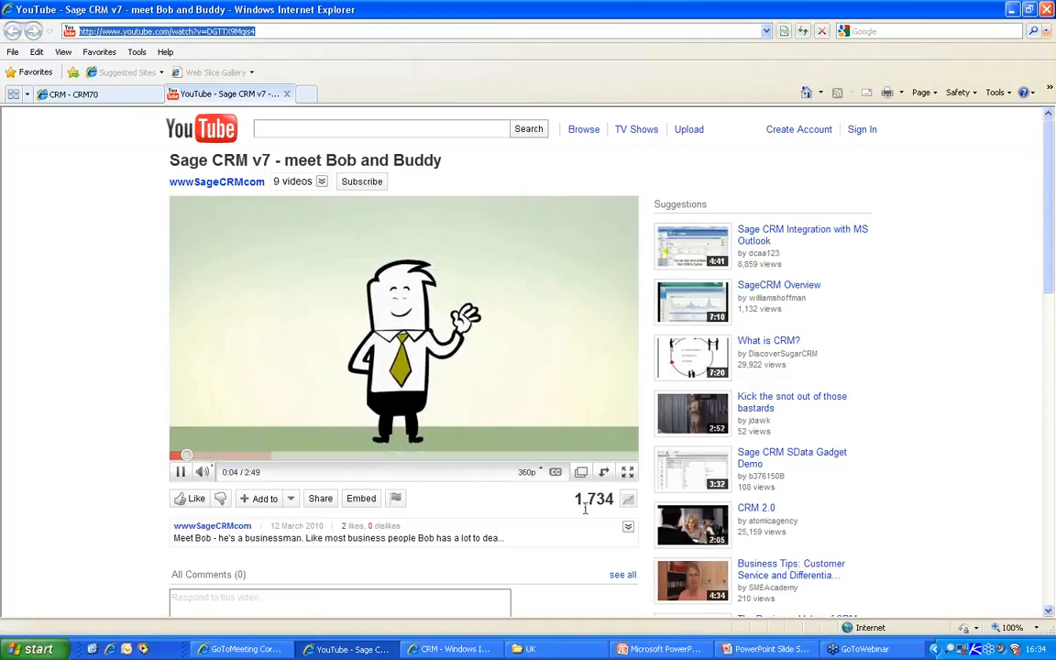
left_click(180, 472)
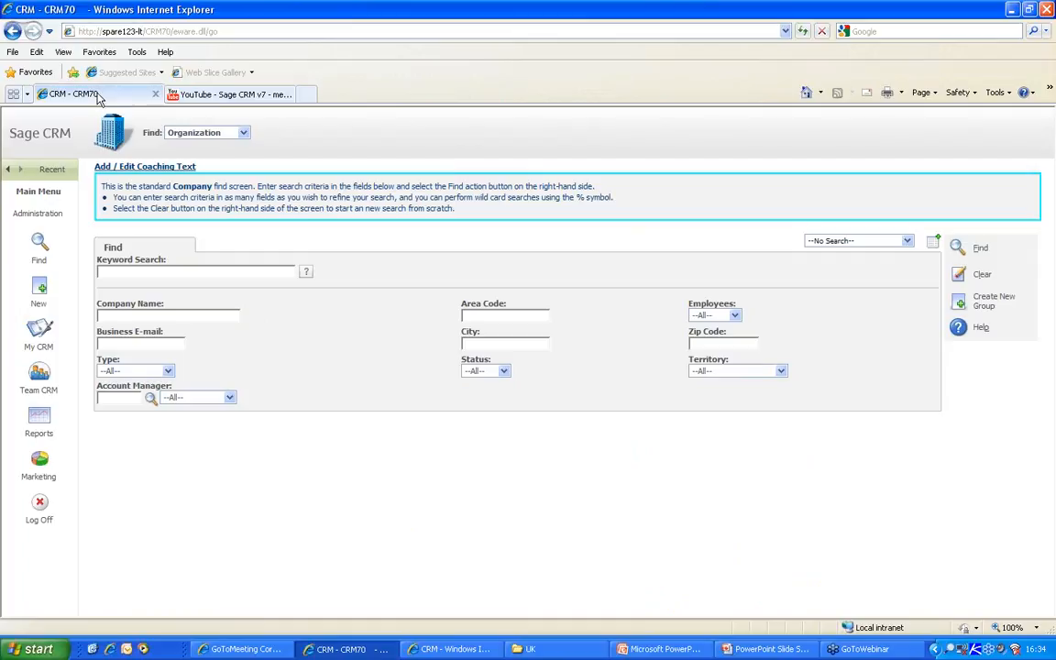
- Append a 'Bob and Buddy' link with the YouTube URL and target=new to the coaching text, and save
key("alt+Tab")
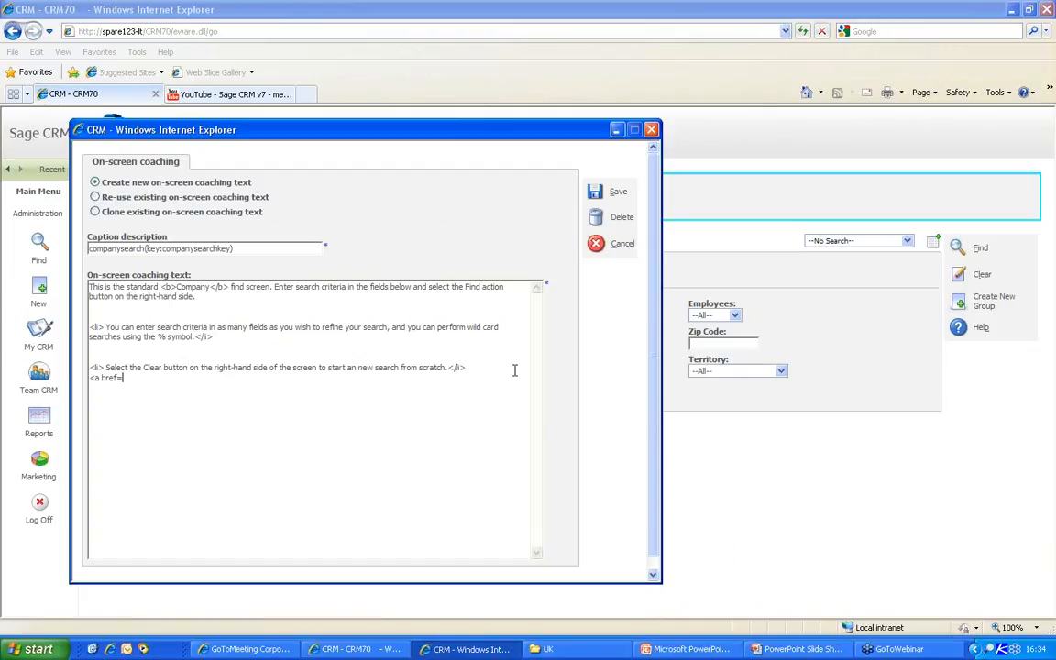
key("ctrl+v")
type("target")
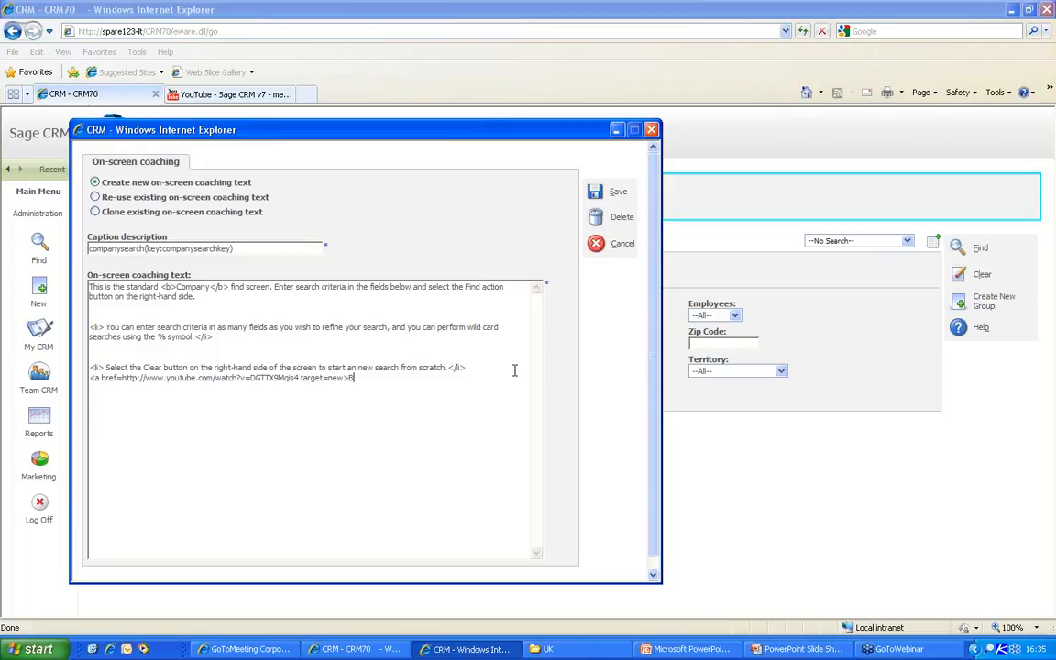
type("=new>Bob and Buddy")
left_click(595, 194)
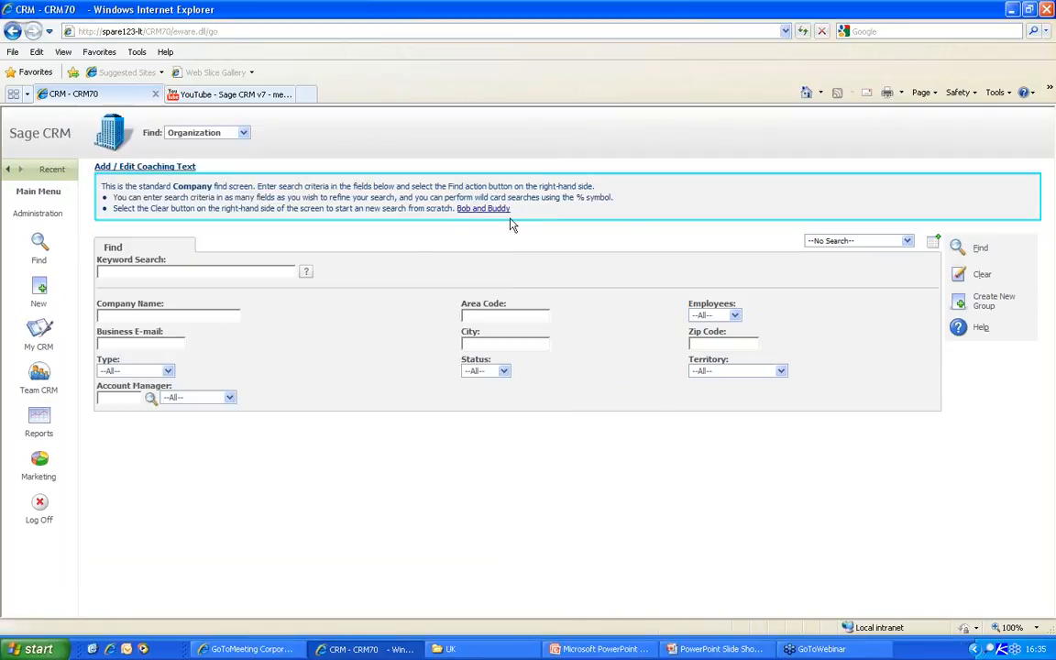
left_click(41, 216)
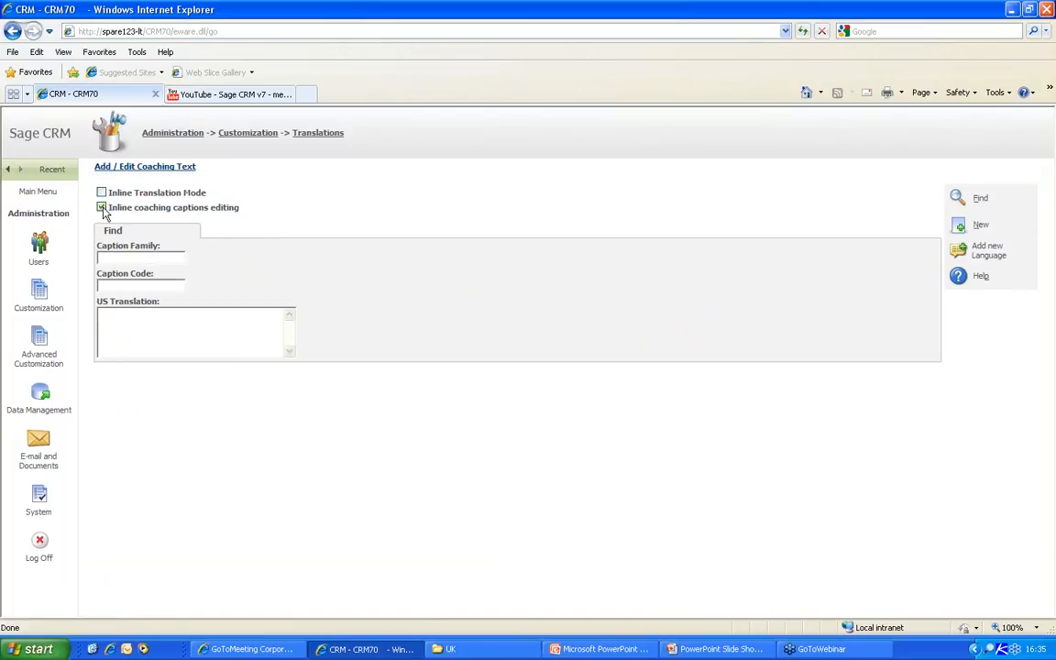
- Turn off inline coaching captions editing and check that the Bob and Buddy link opens the video
left_click(101, 208)
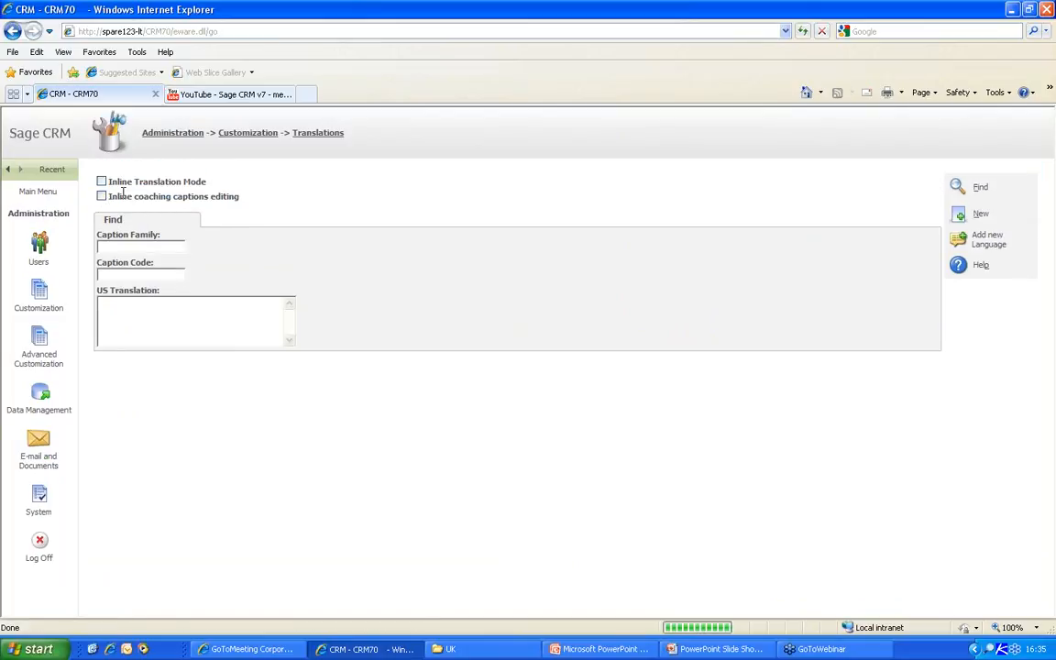
left_click(42, 193)
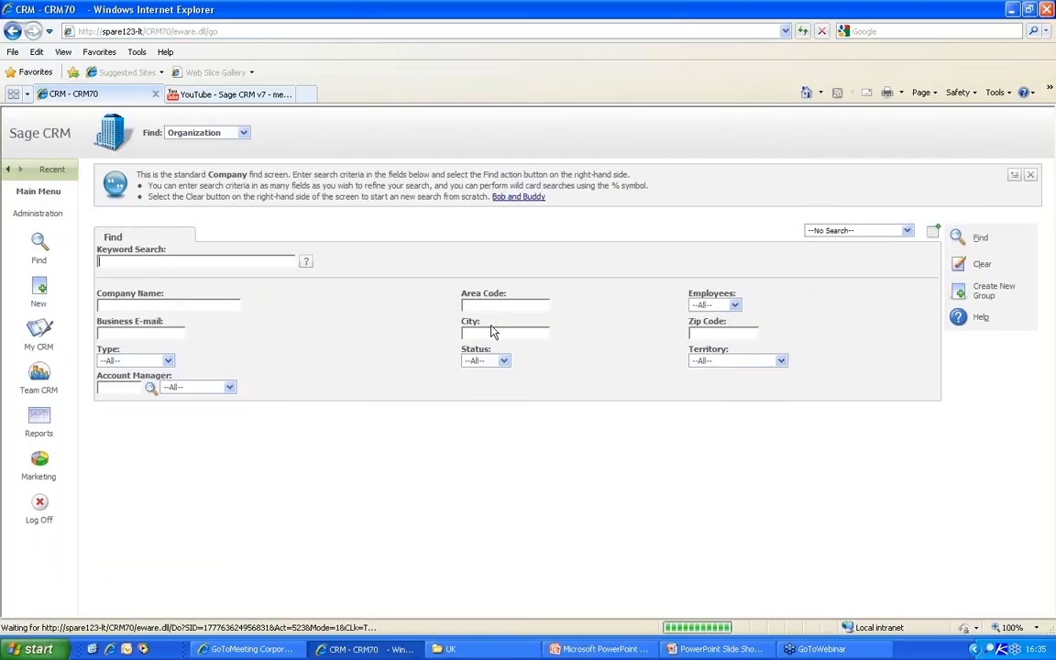
left_click(520, 200)
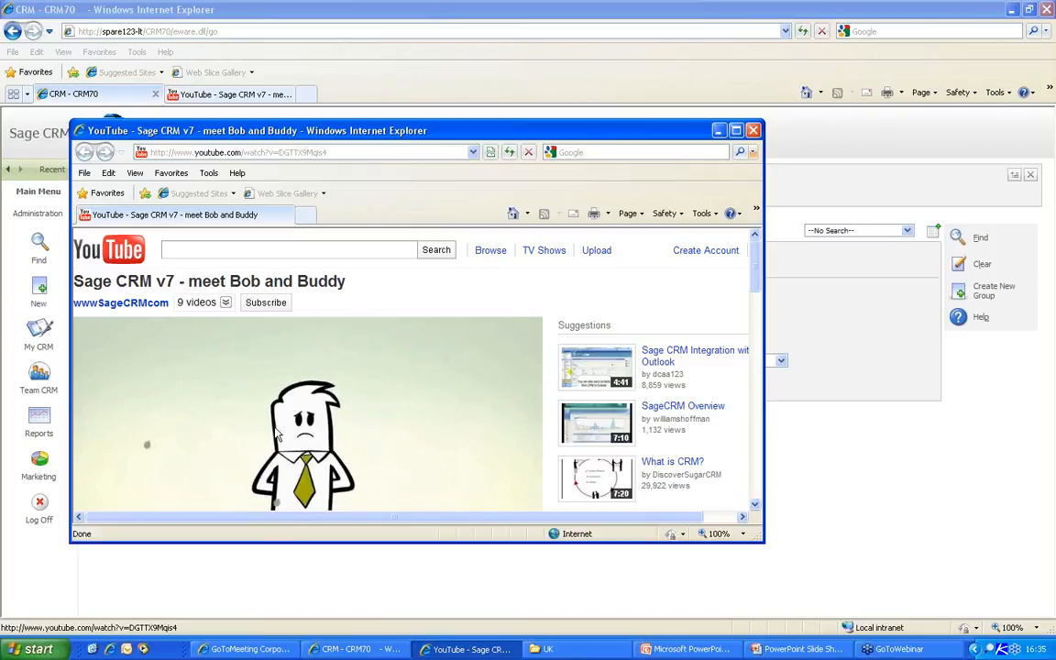
left_click(753, 132)
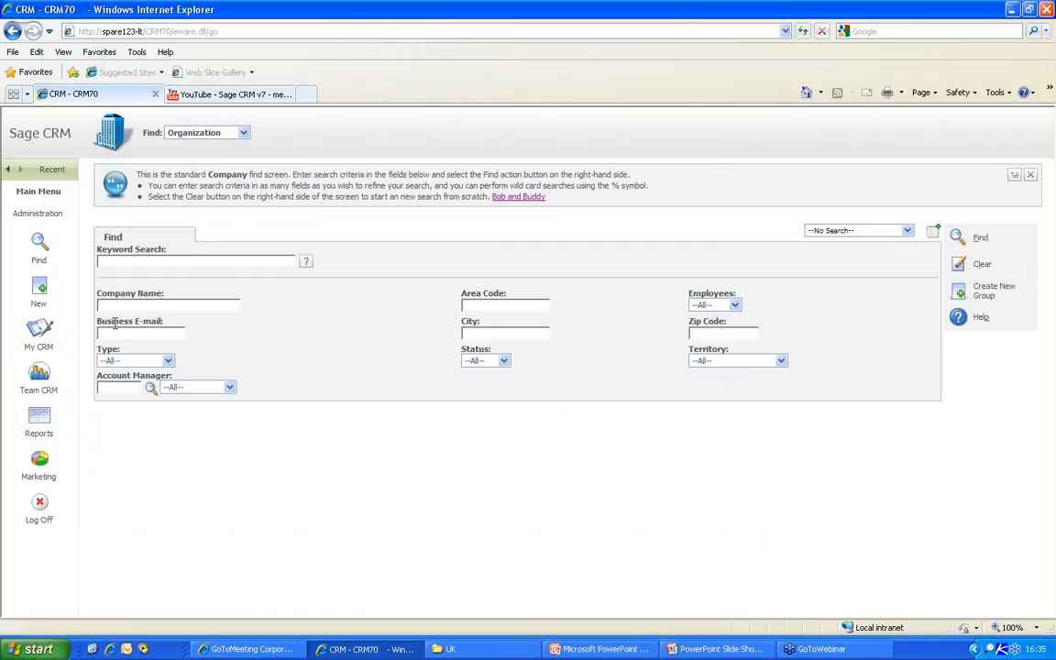
- Switch between the PowerPoint slide show and the CRM browser, then return to Administration translation settings
key("alt+Tab")
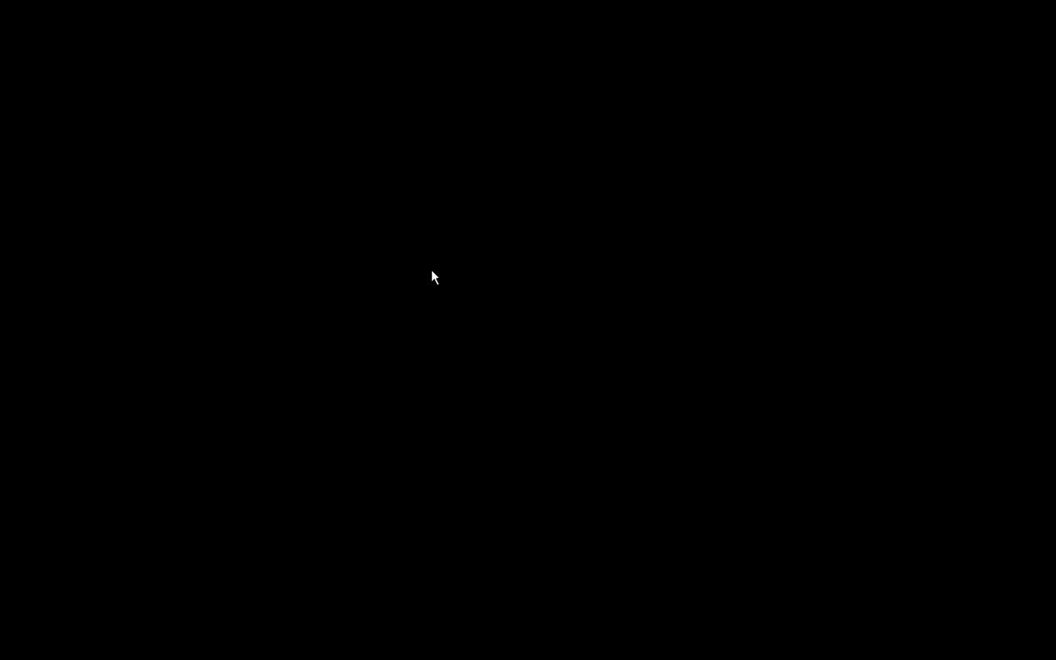
key("alt+Tab")
key("alt+Tab")
key("alt+shift+Tab")
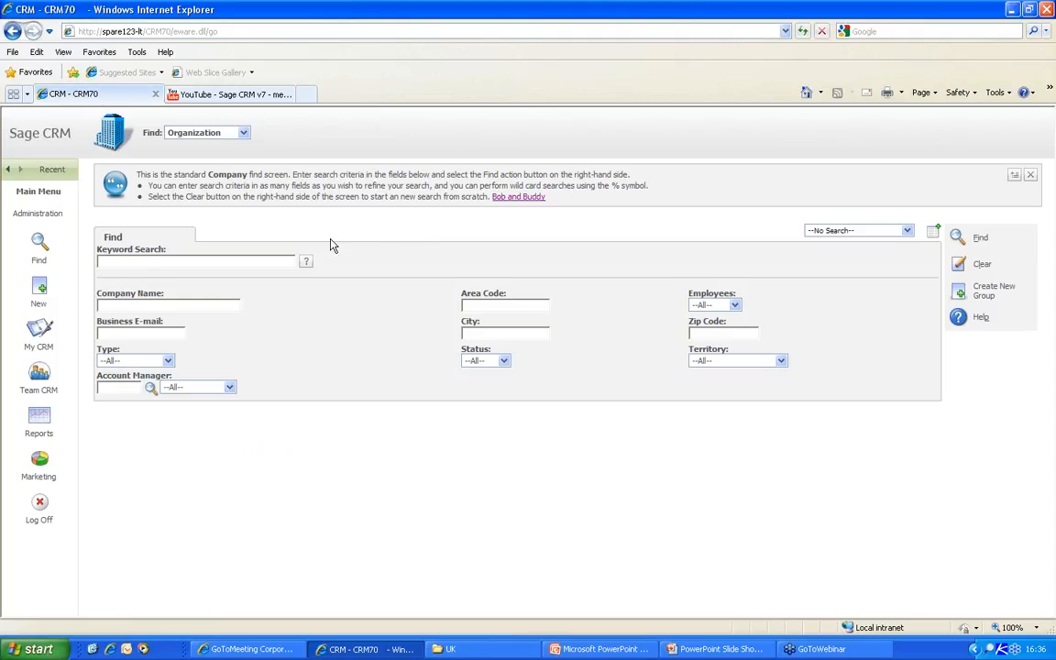
left_click(31, 217)
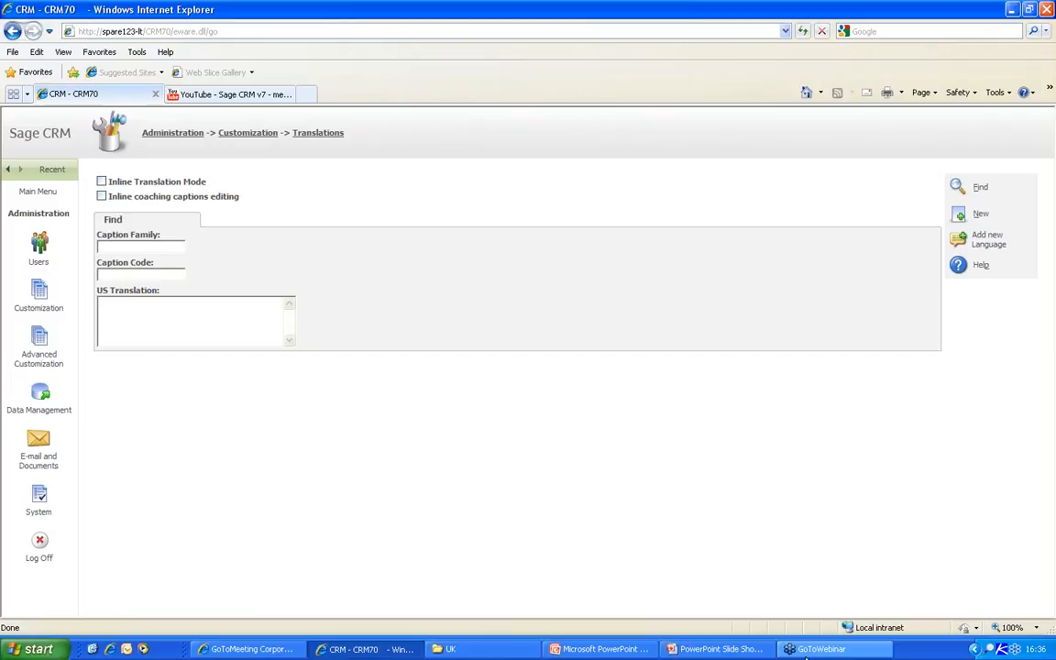
- Open the Customization home page listing Translations, Component Manager and the primary entities
left_click(39, 292)
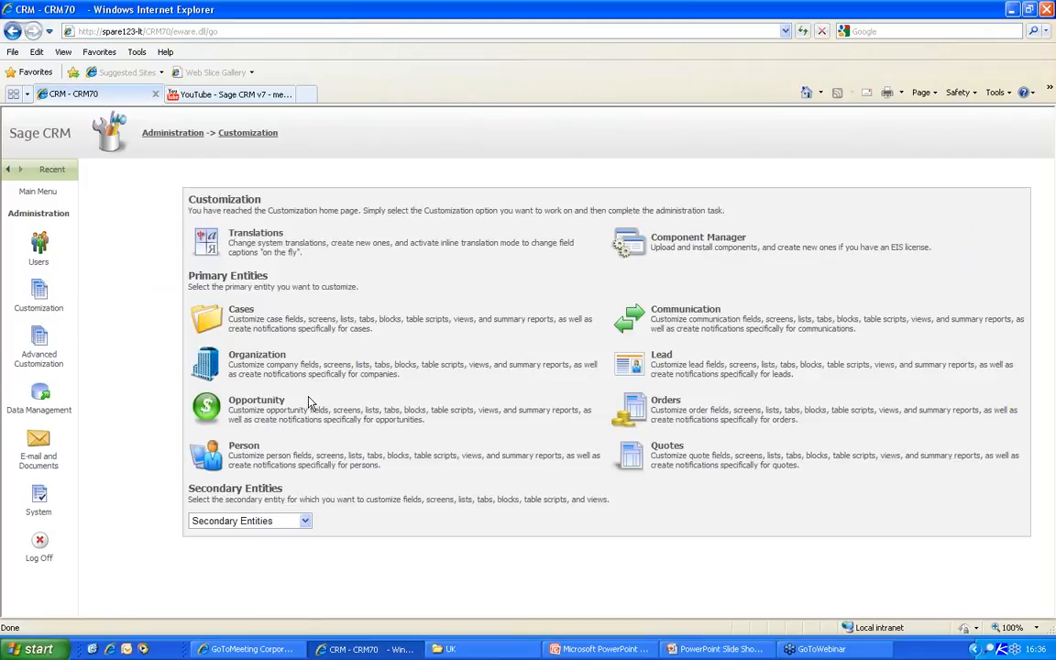
- Add an Organization field comp_creditcheckdate of type Date only, captioned 'Credit Check Date', and save
left_click(271, 359)
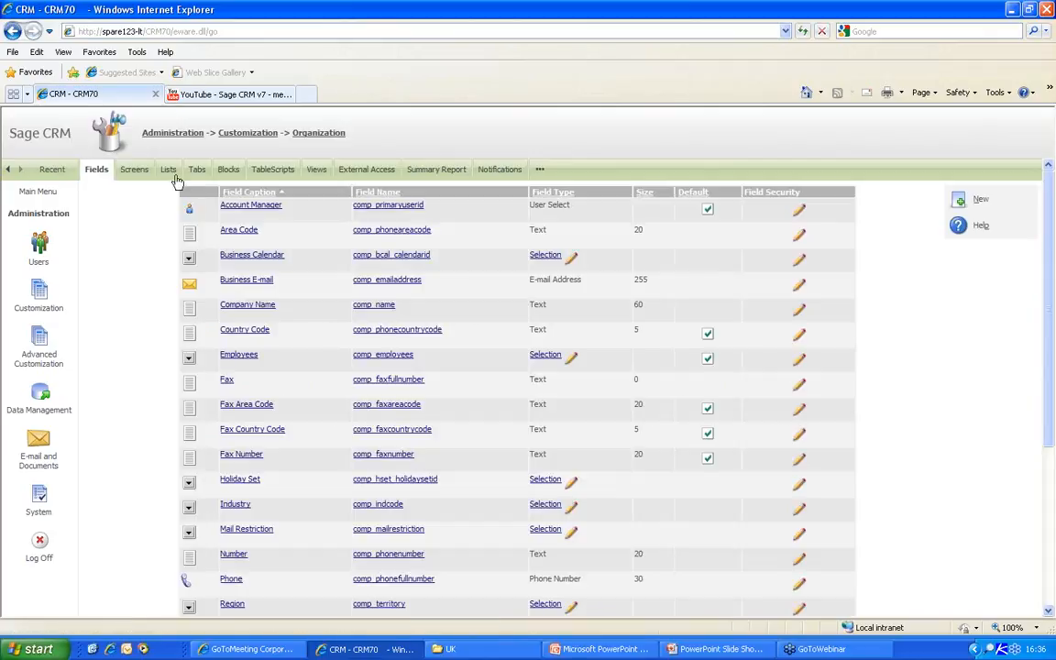
left_click(962, 200)
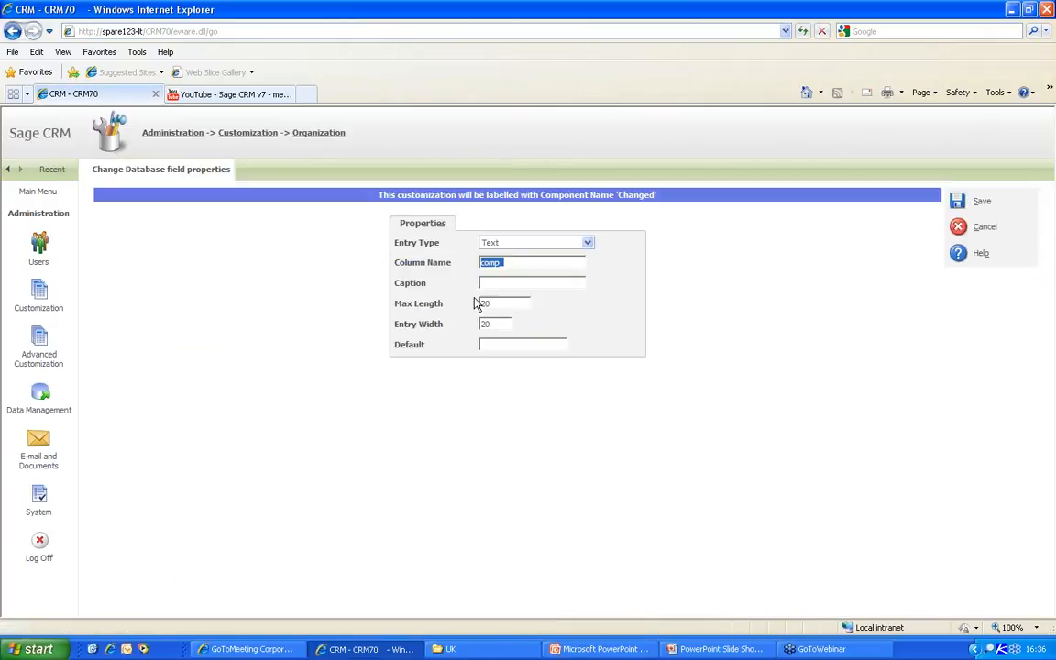
left_click(517, 262)
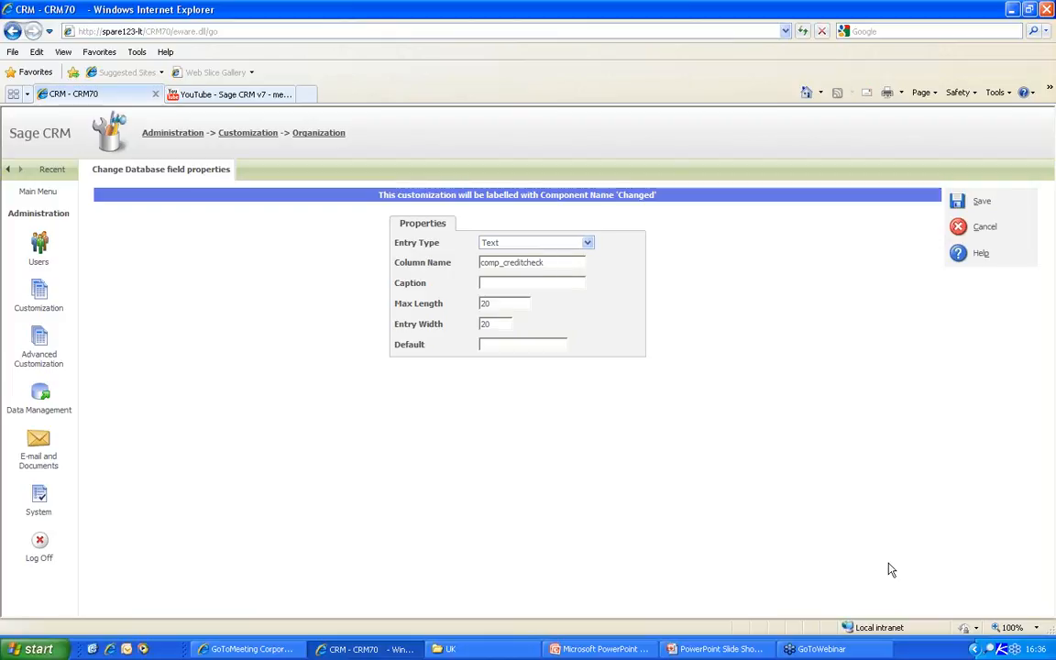
type("date")
left_click(589, 243)
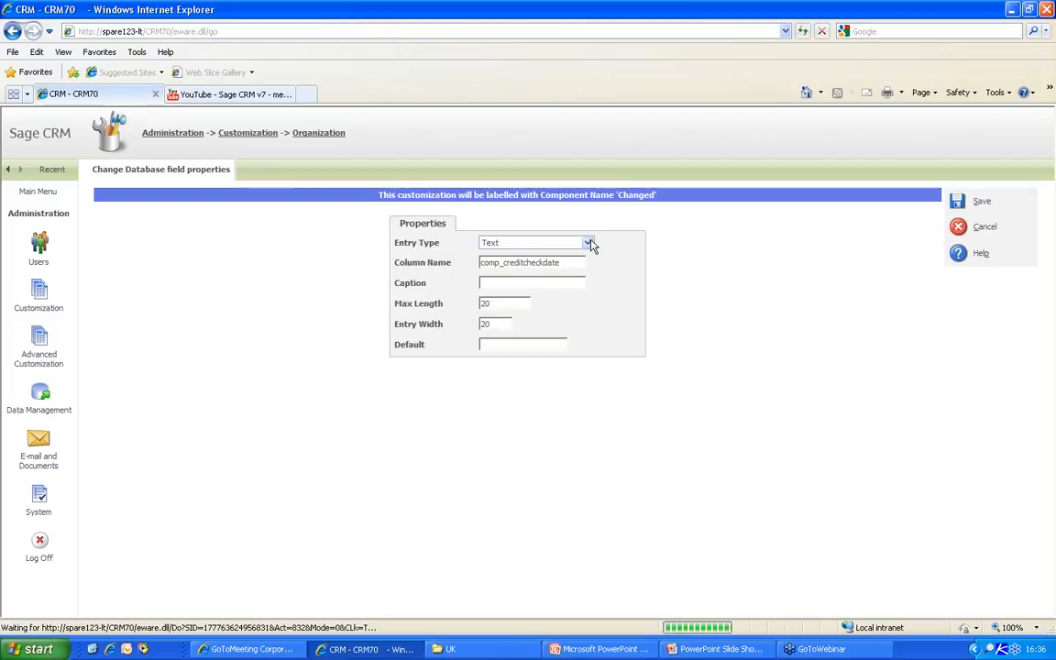
left_click(587, 243)
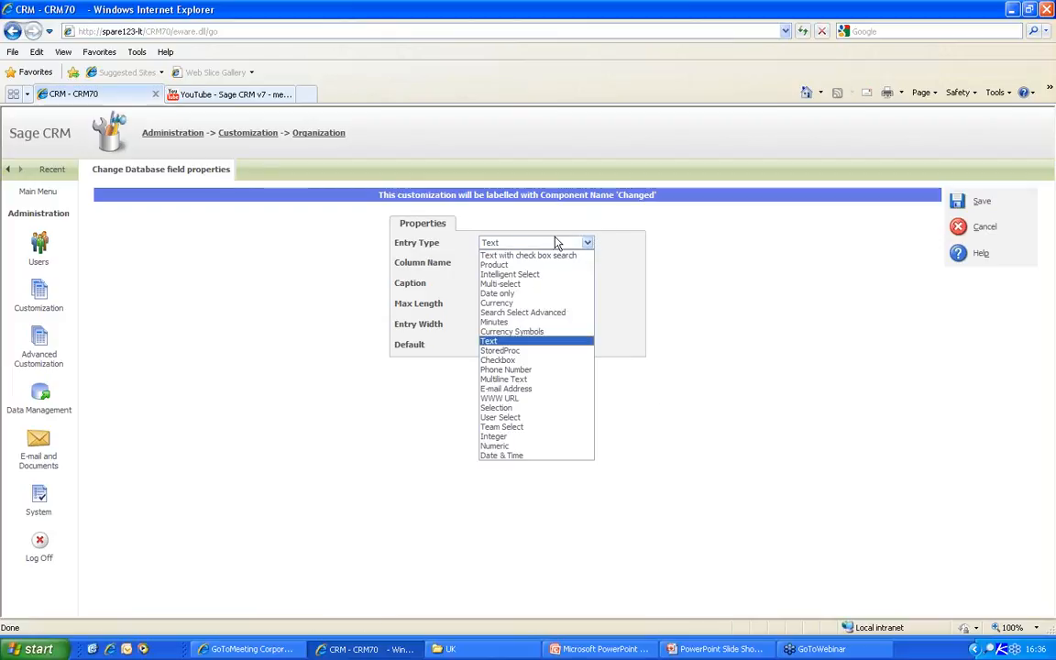
left_click(497, 293)
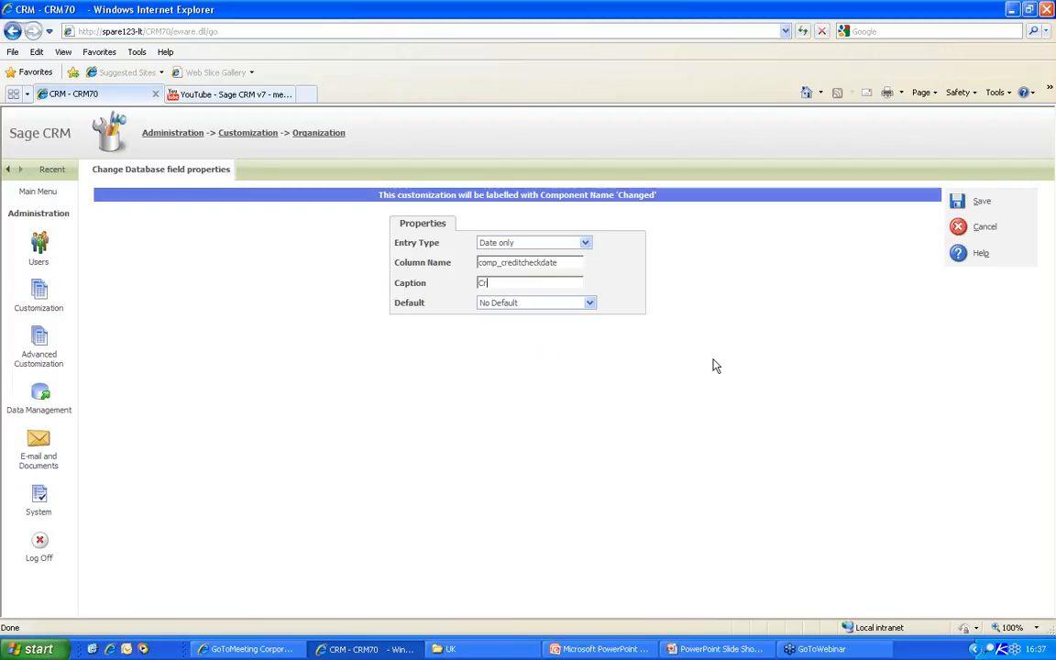
type("t Check Date")
left_click(979, 201)
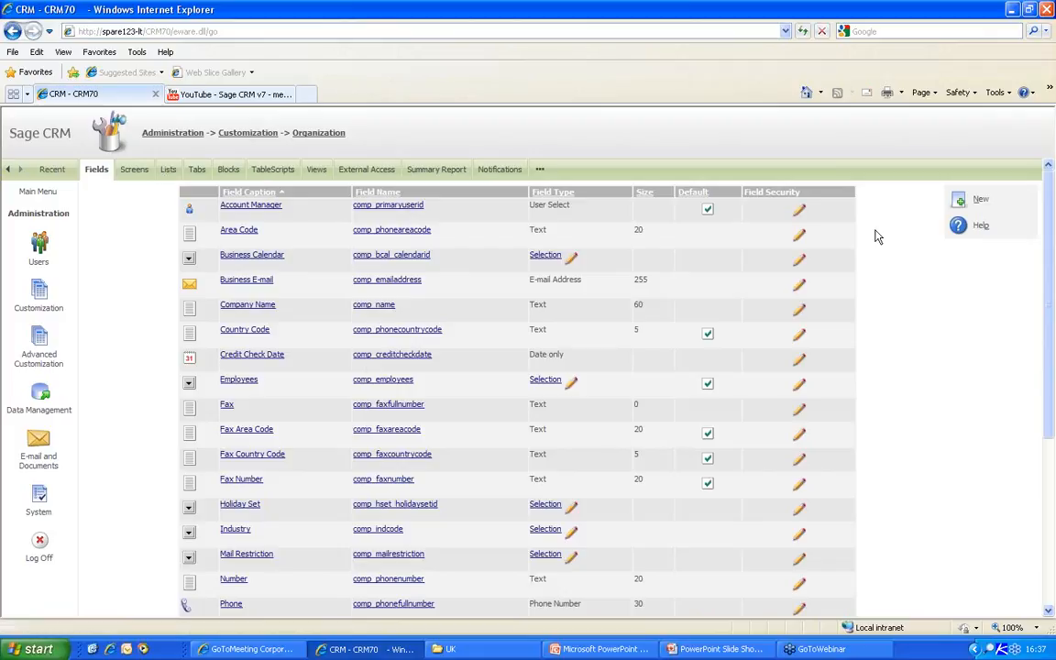
- Look over the Company Entry Screen layout without changes, then enable Inline Customization on the Screens tab
left_click(133, 169)
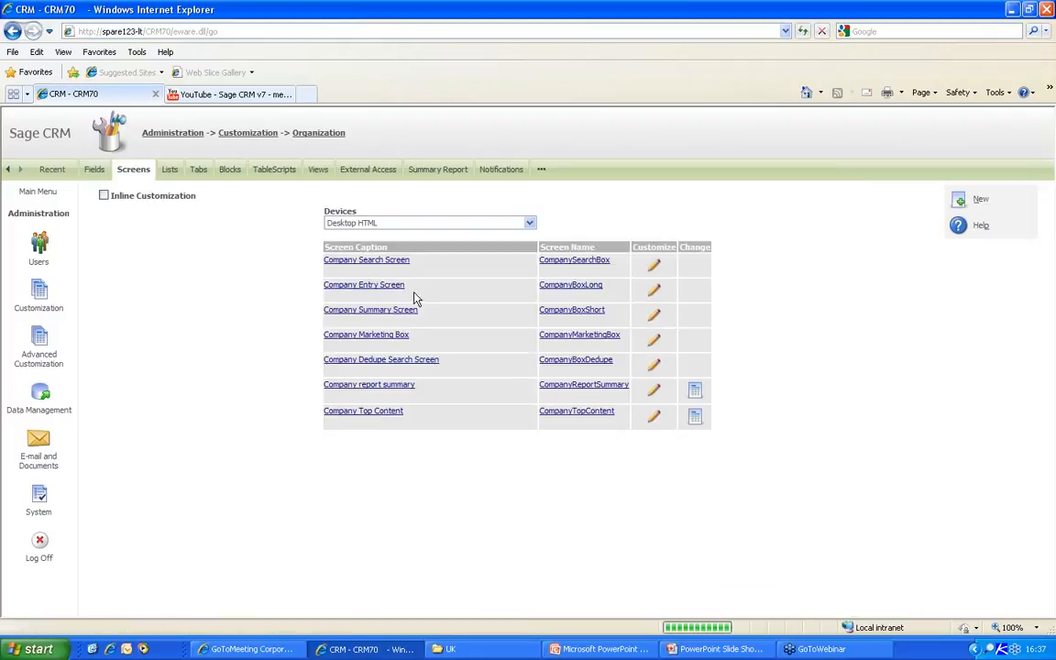
left_click(655, 291)
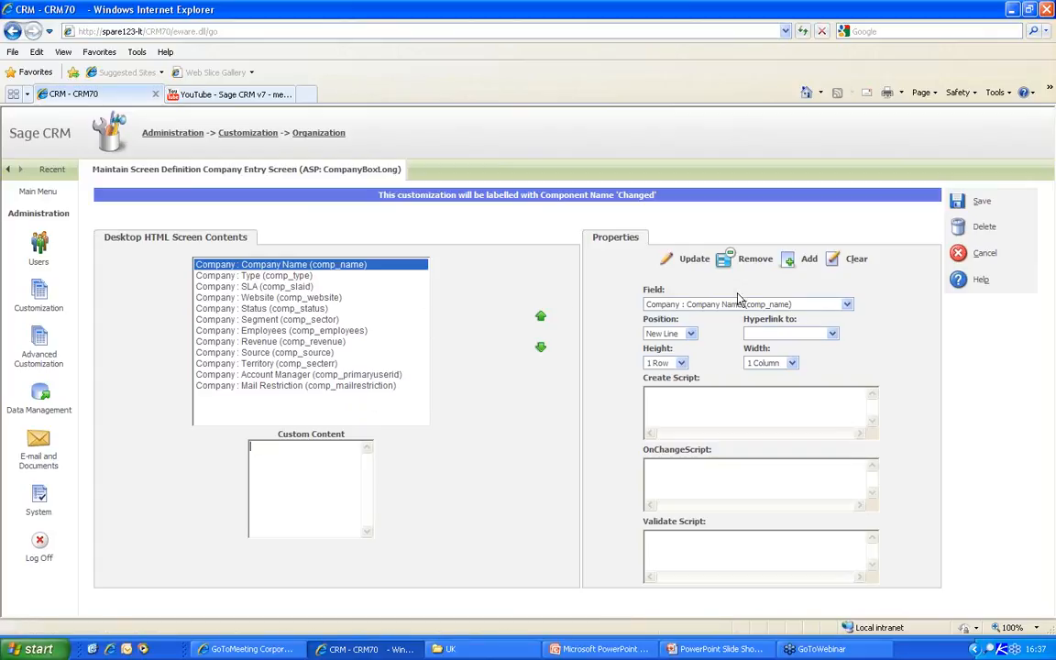
left_click(846, 305)
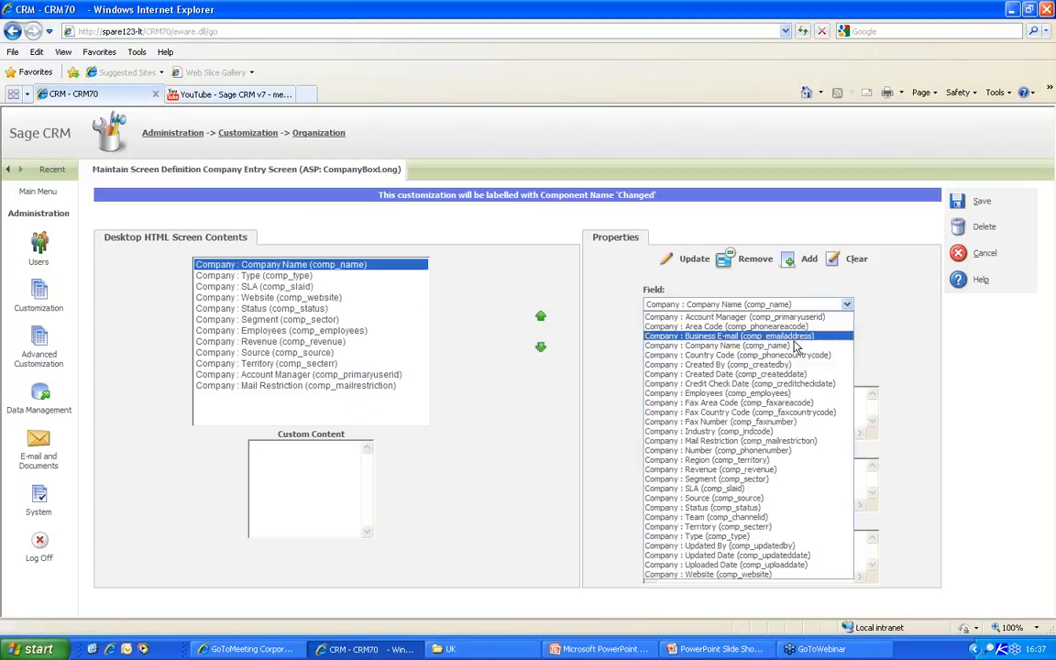
left_click(957, 254)
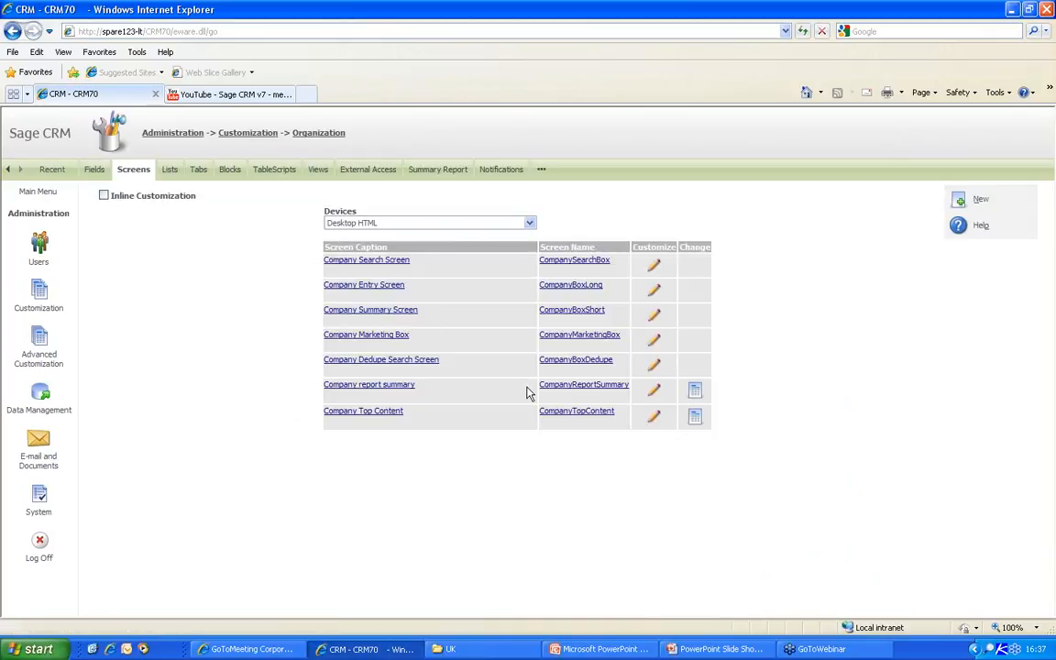
left_click(104, 195)
left_click_drag(196, 196, 52, 174)
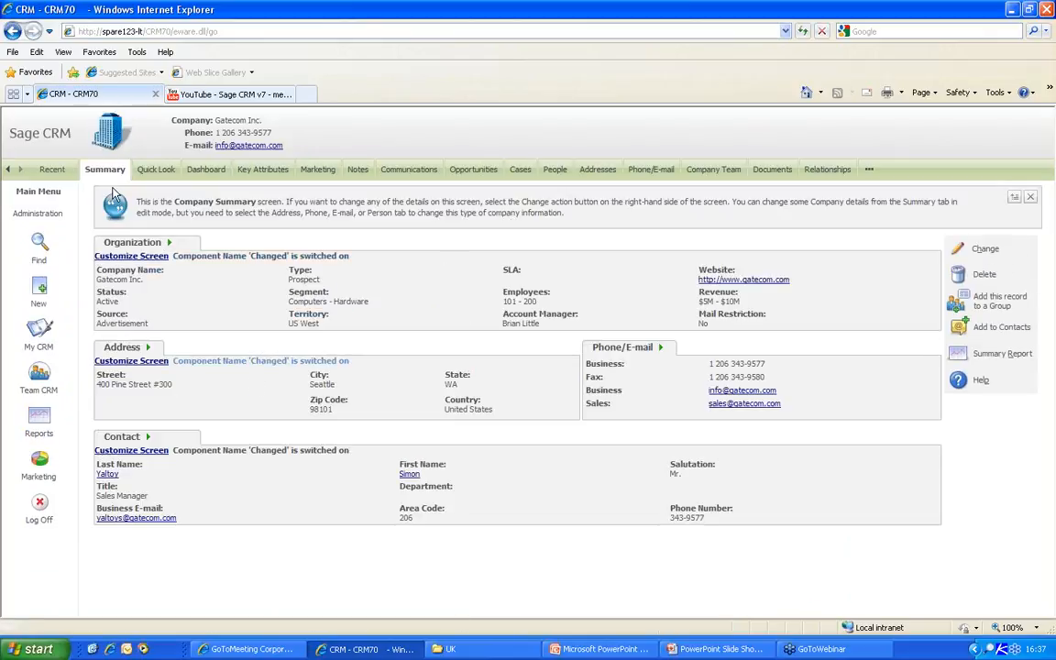
- Add the Credit Check Date field to the Organization panel through Customize Screen and save
left_click(119, 258)
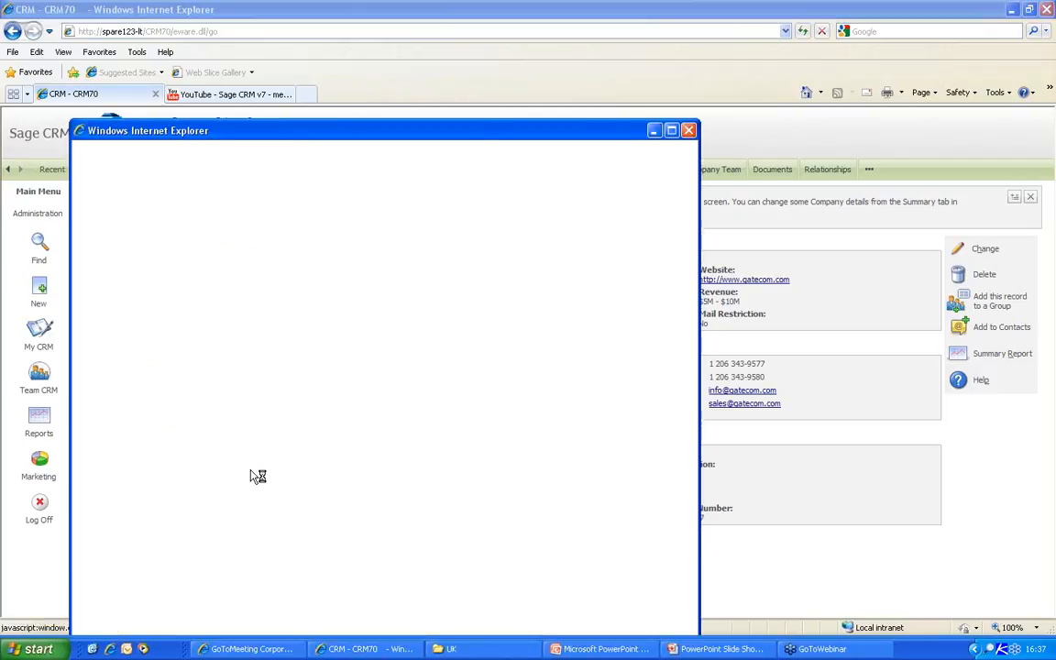
left_click(428, 289)
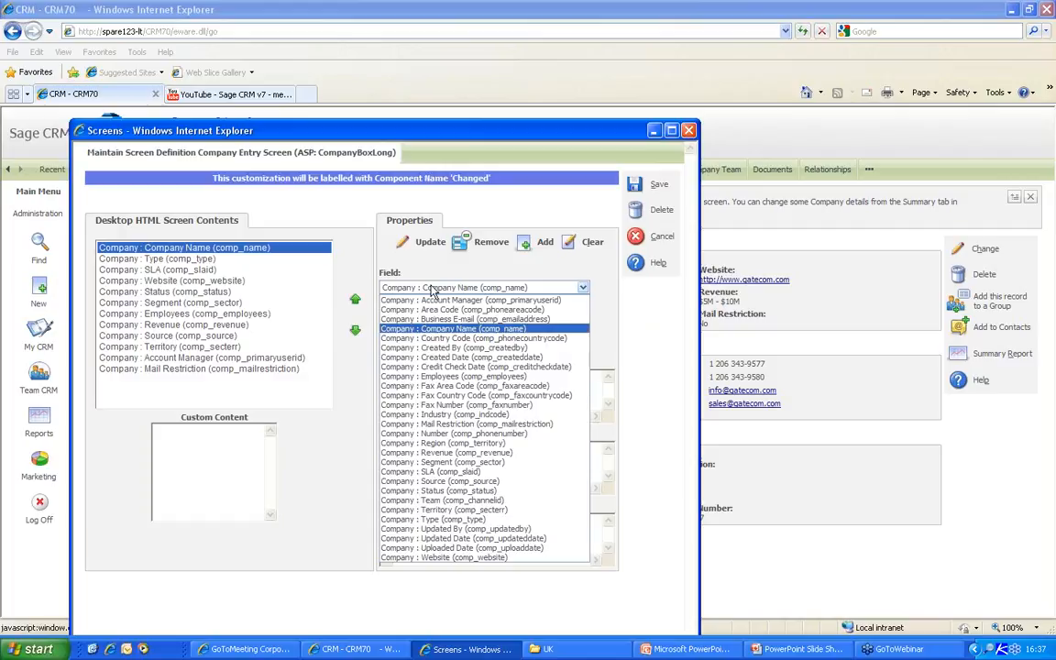
left_click(441, 367)
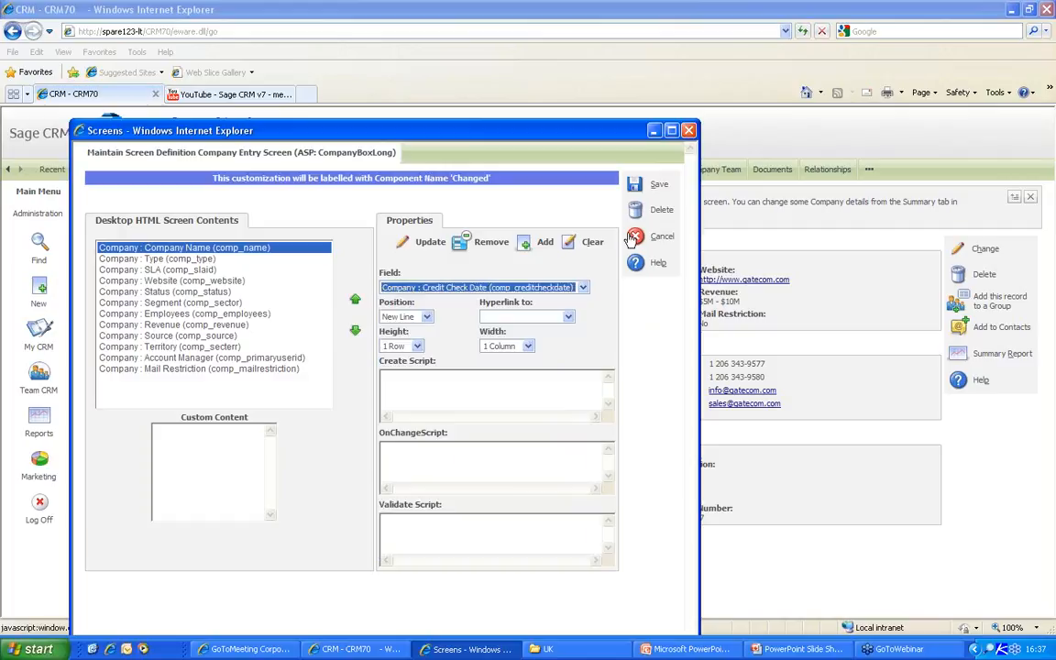
left_click(523, 243)
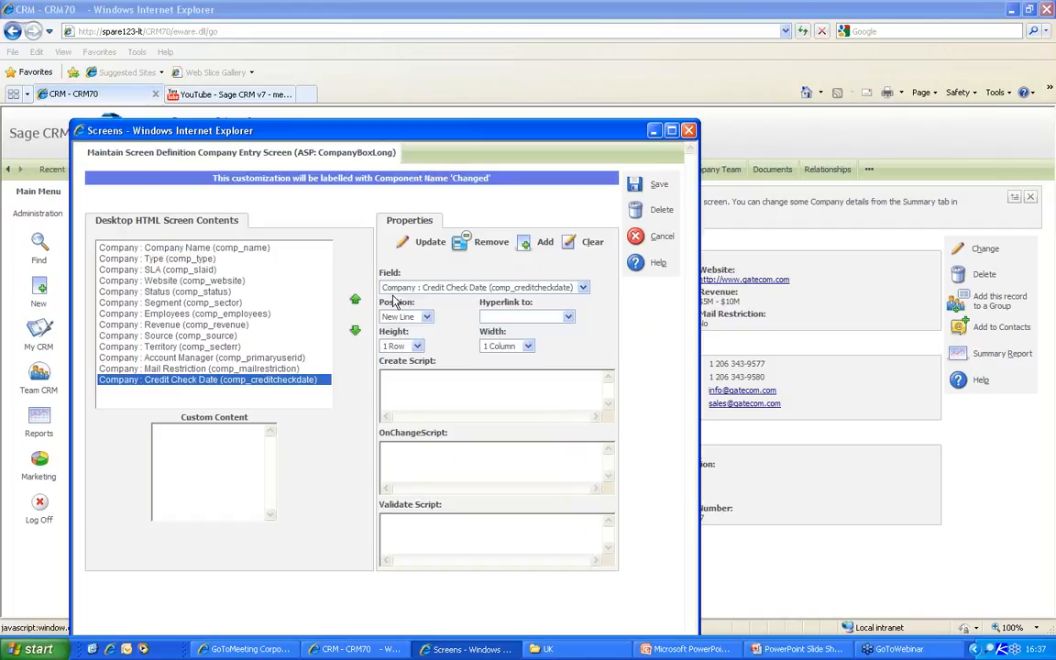
left_click(635, 186)
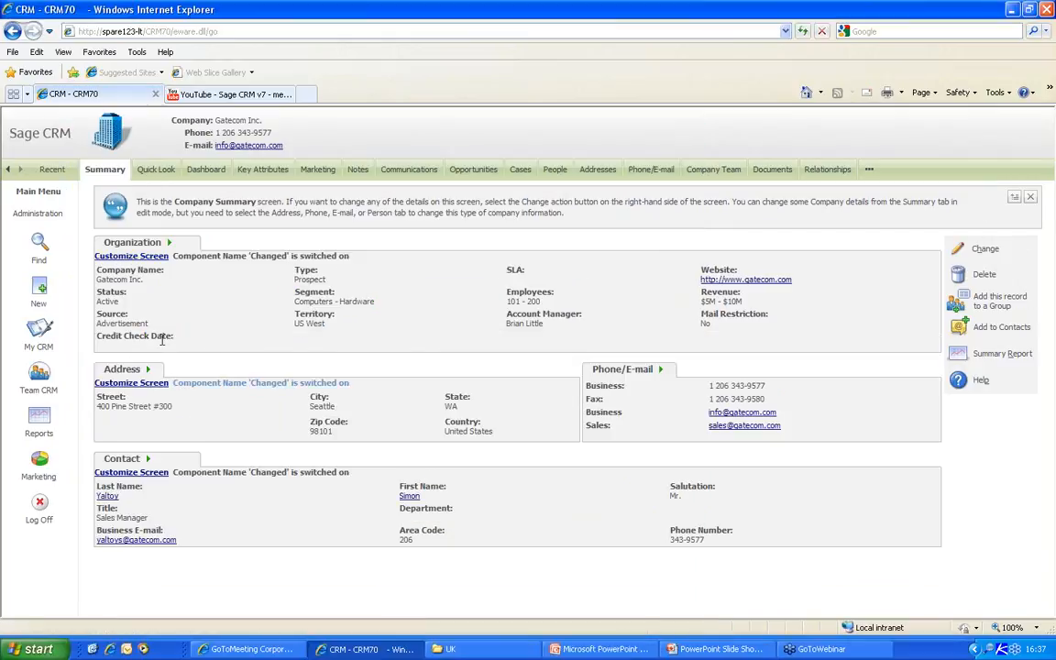
- Turn off Inline Customization and return to the Gatecom Inc. company summary
left_click(44, 214)
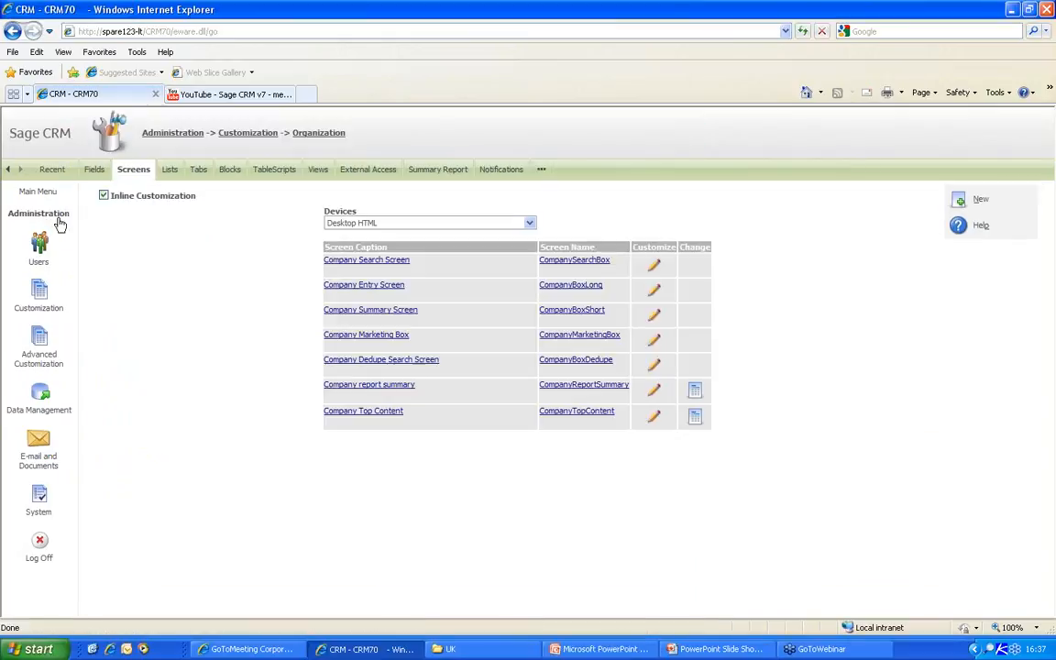
left_click(105, 197)
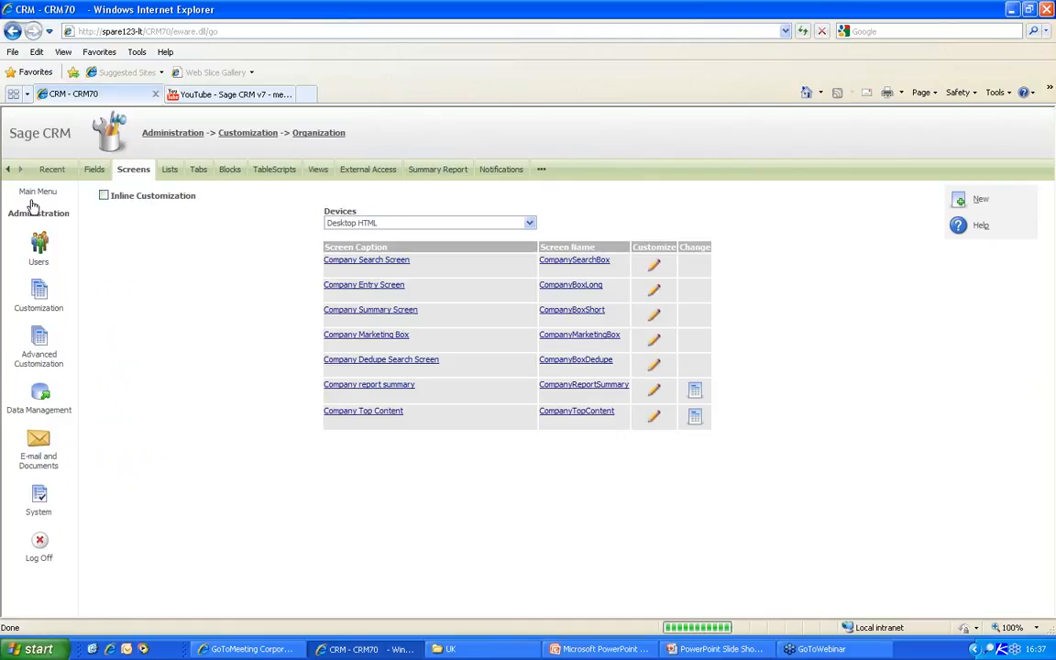
left_click(35, 194)
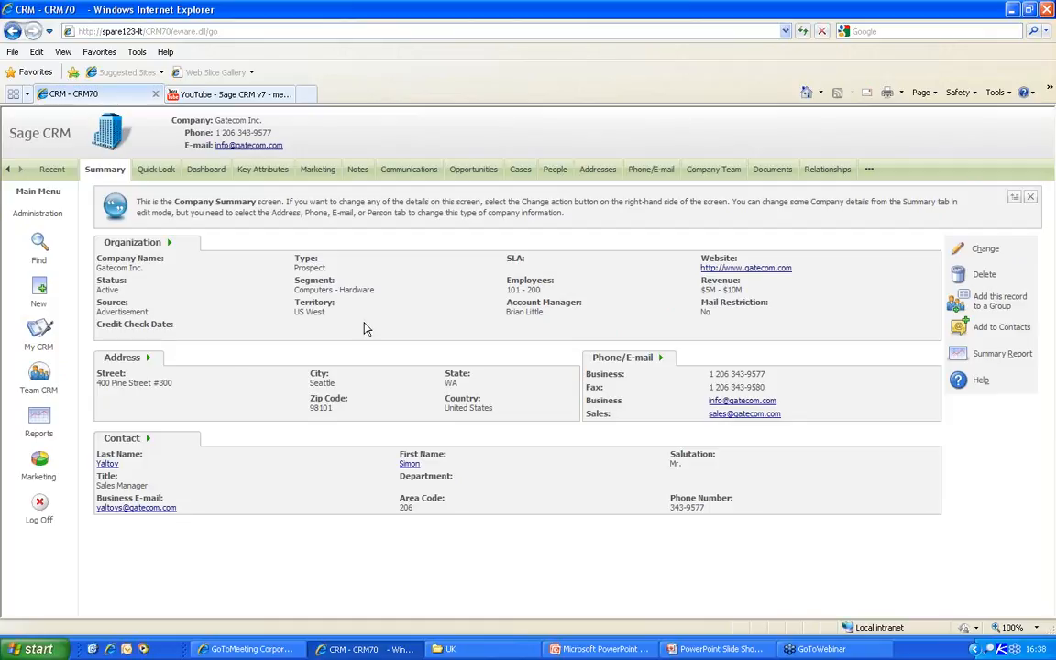
- Set Gatecom Inc.'s Credit Check Date to 31/12/2010 from the calendar and save
left_click(984, 249)
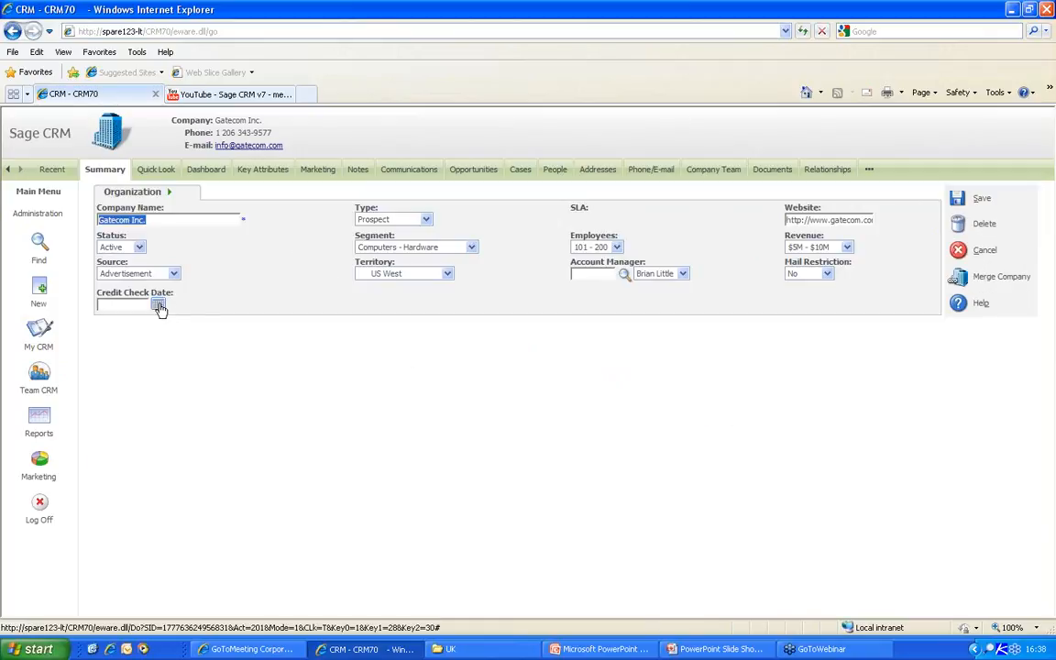
left_click(159, 305)
left_click(168, 401)
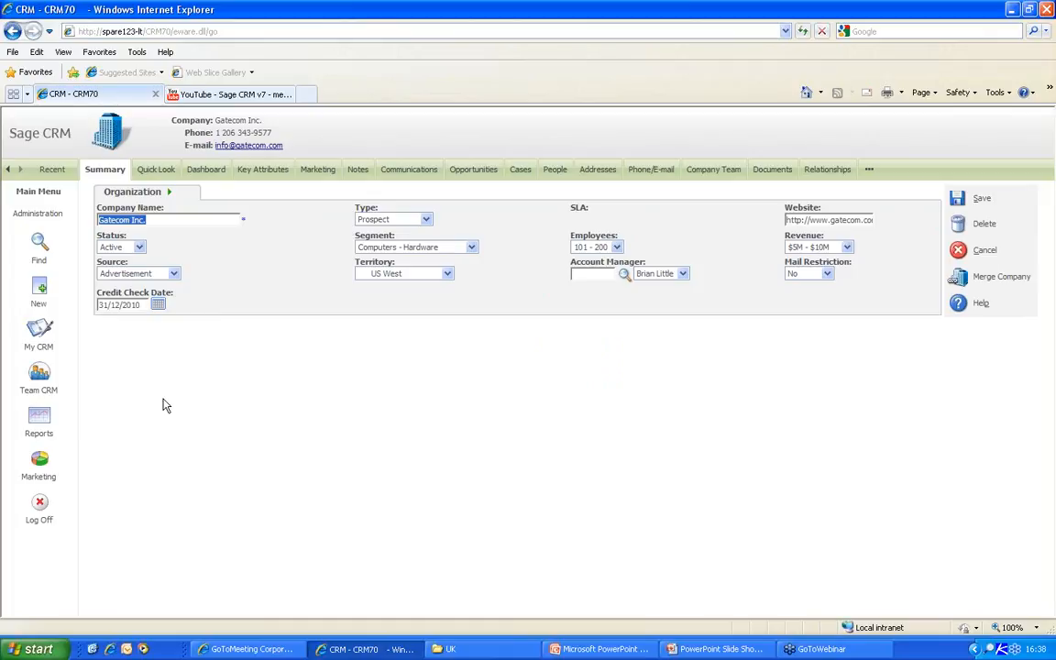
left_click(960, 202)
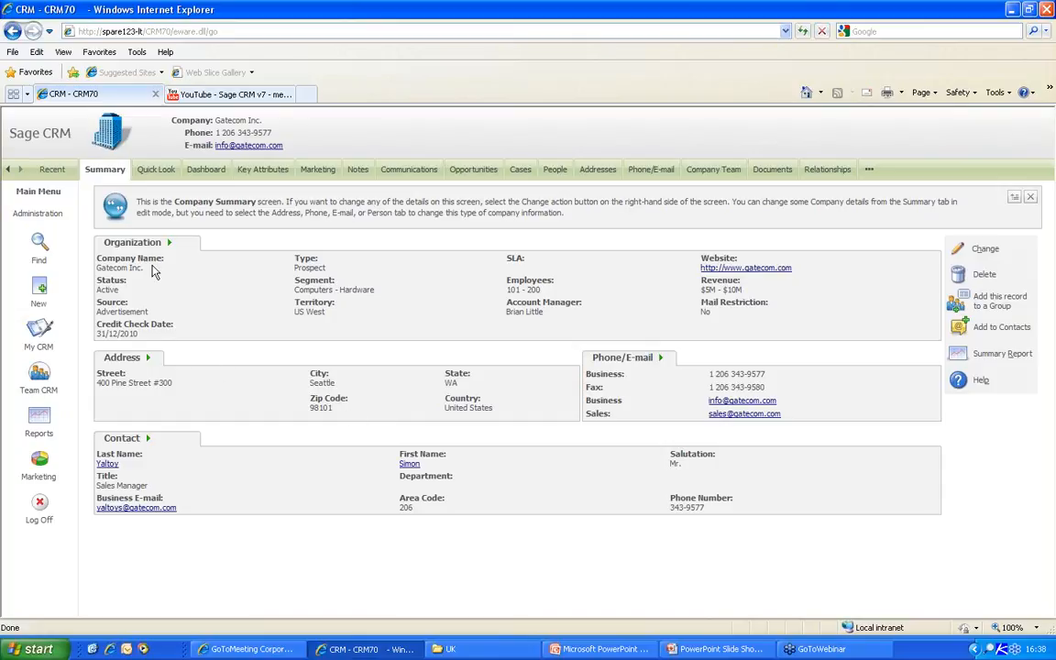
left_click_drag(148, 336, 103, 333)
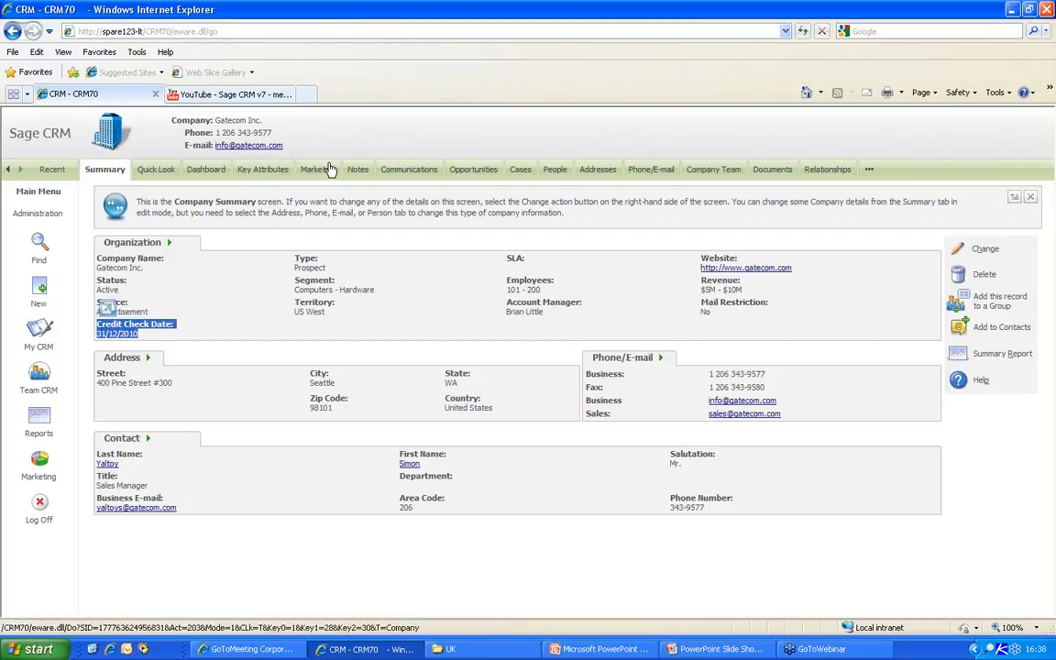
- Add Account : Account Manager to the Company Top Content screen, save it, and show Recent records
left_click(38, 216)
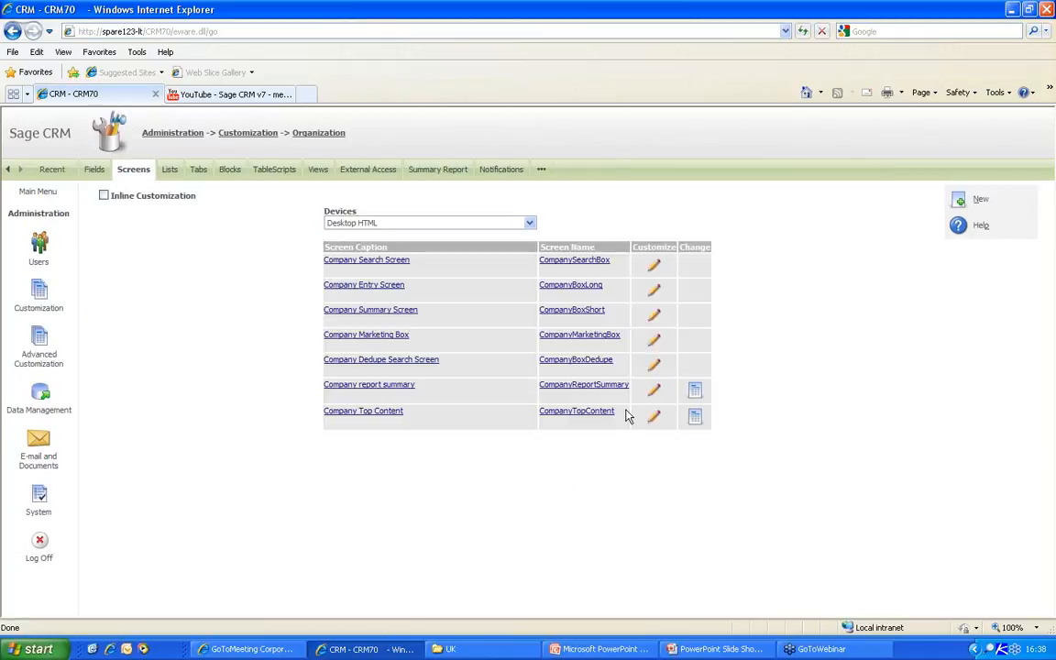
left_click_drag(607, 418, 542, 421)
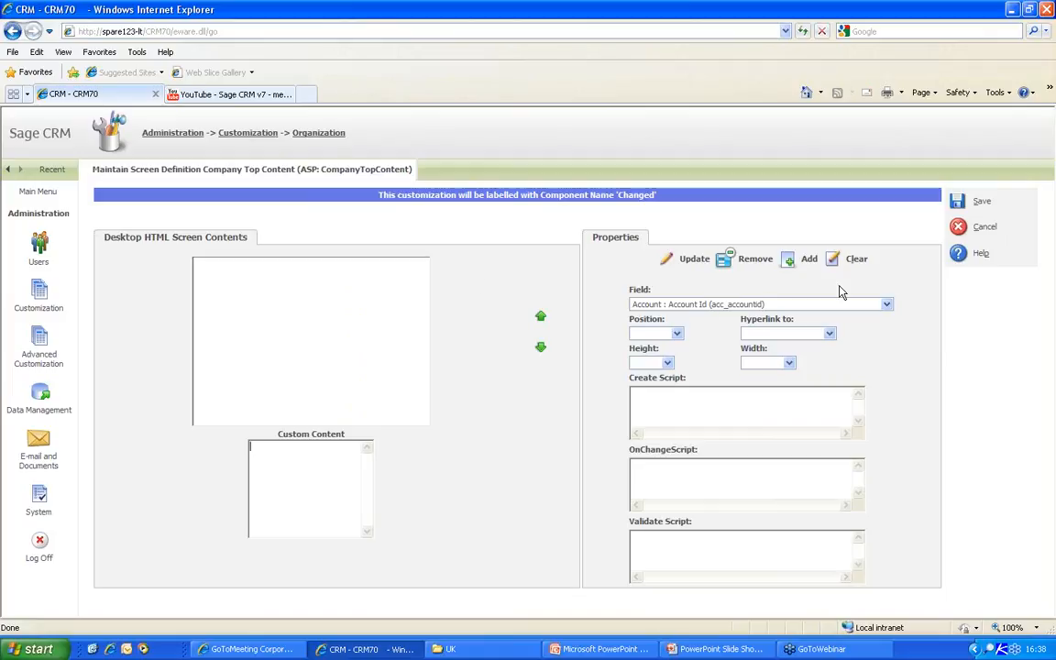
left_click(886, 305)
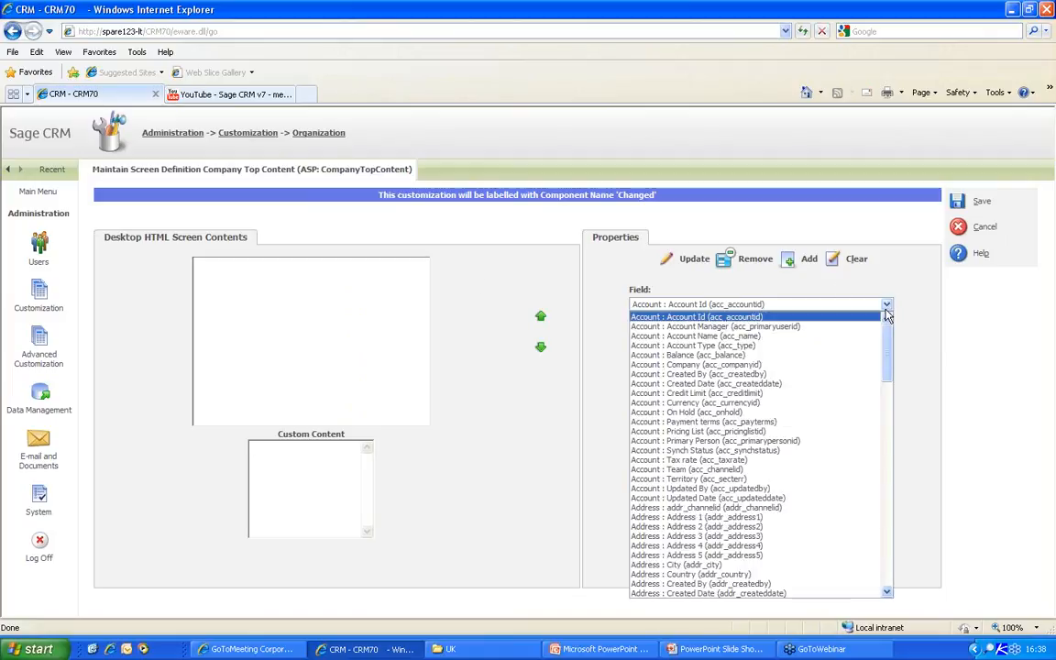
left_click(698, 330)
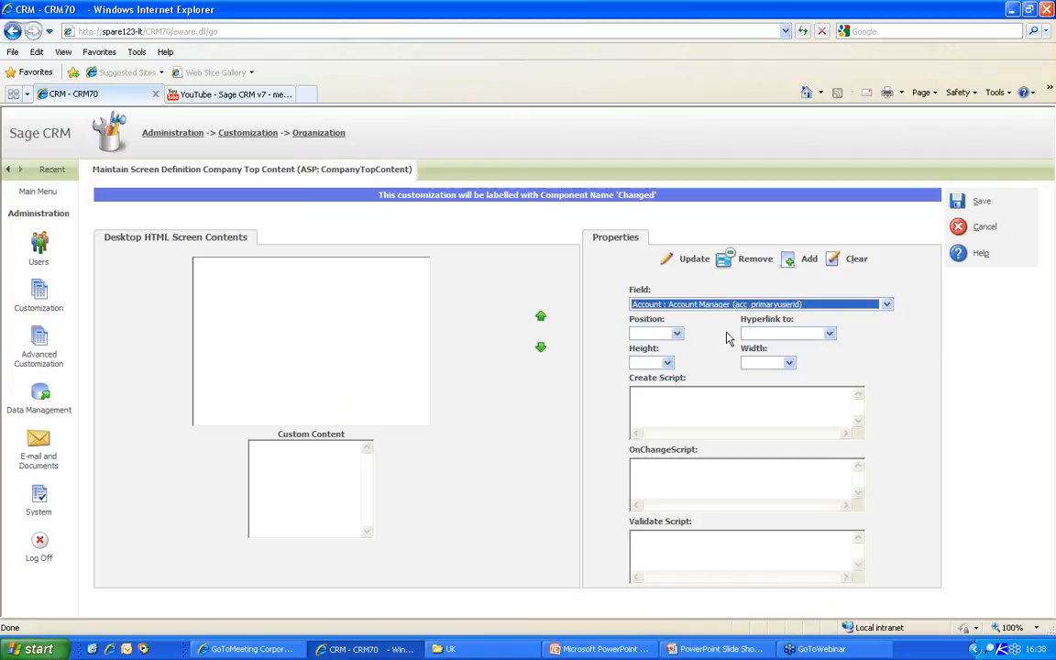
left_click(788, 262)
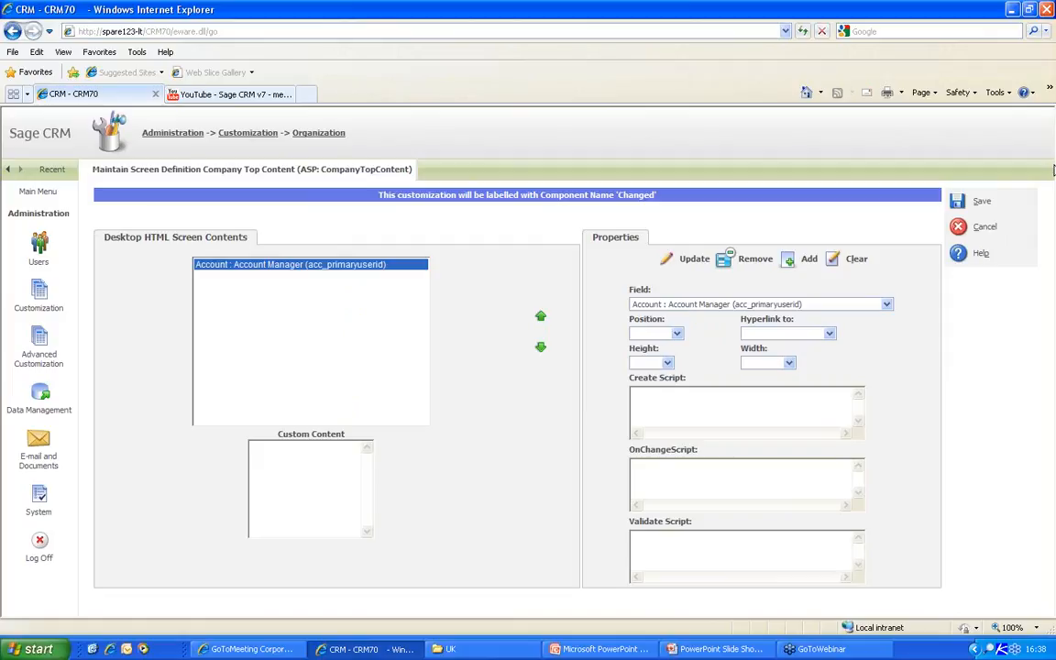
left_click(956, 205)
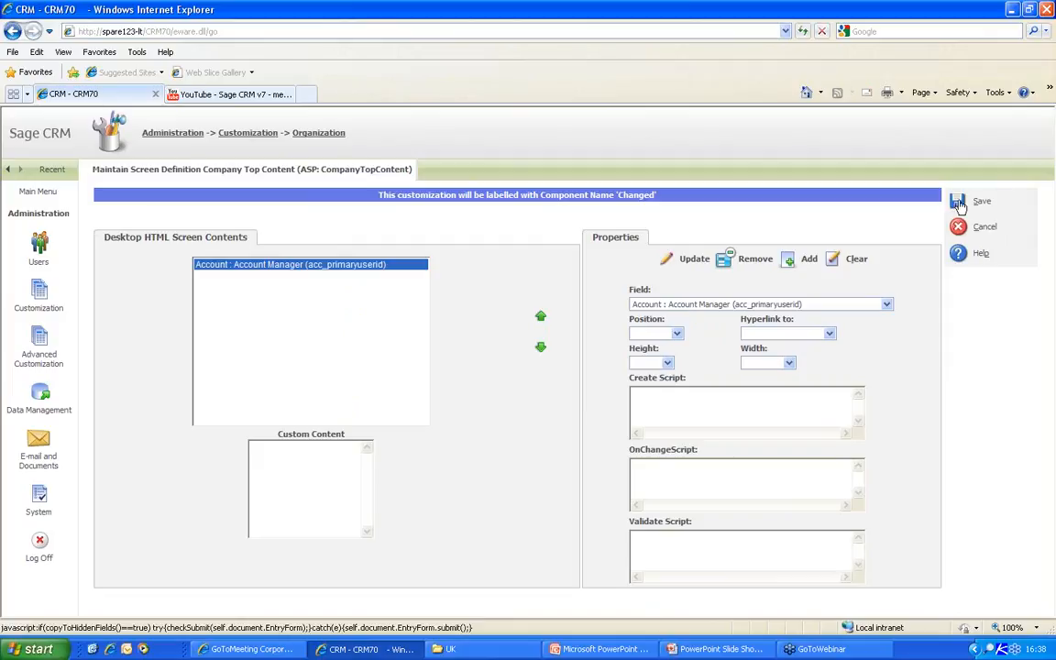
left_click(53, 170)
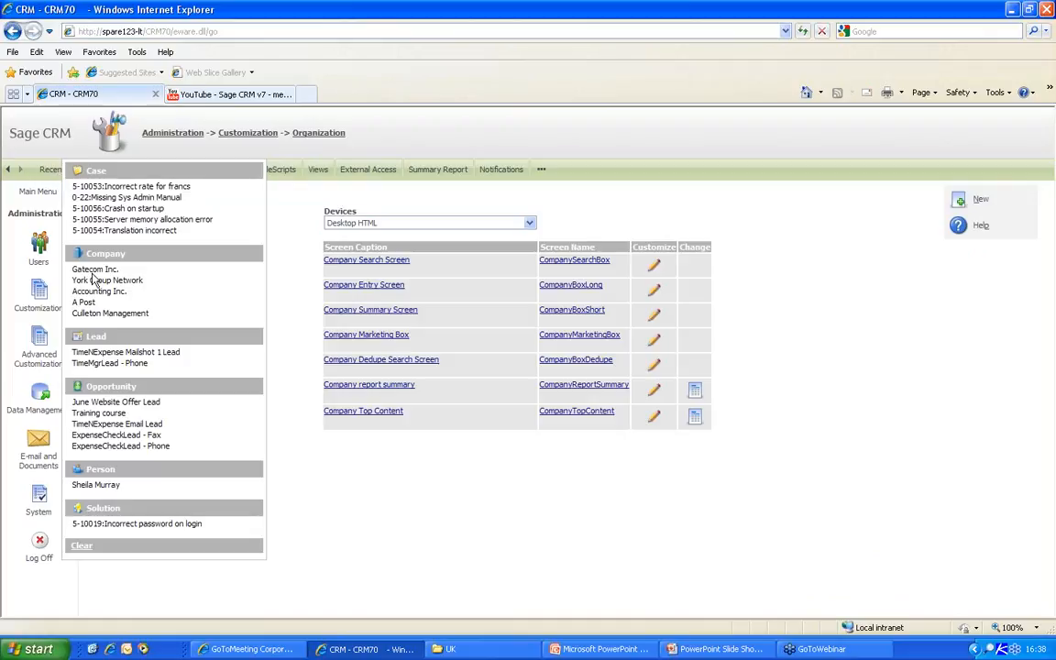
- Revisit Gatecom Inc., open York Group Network from Recent, then return to Administration customization
left_click(91, 268)
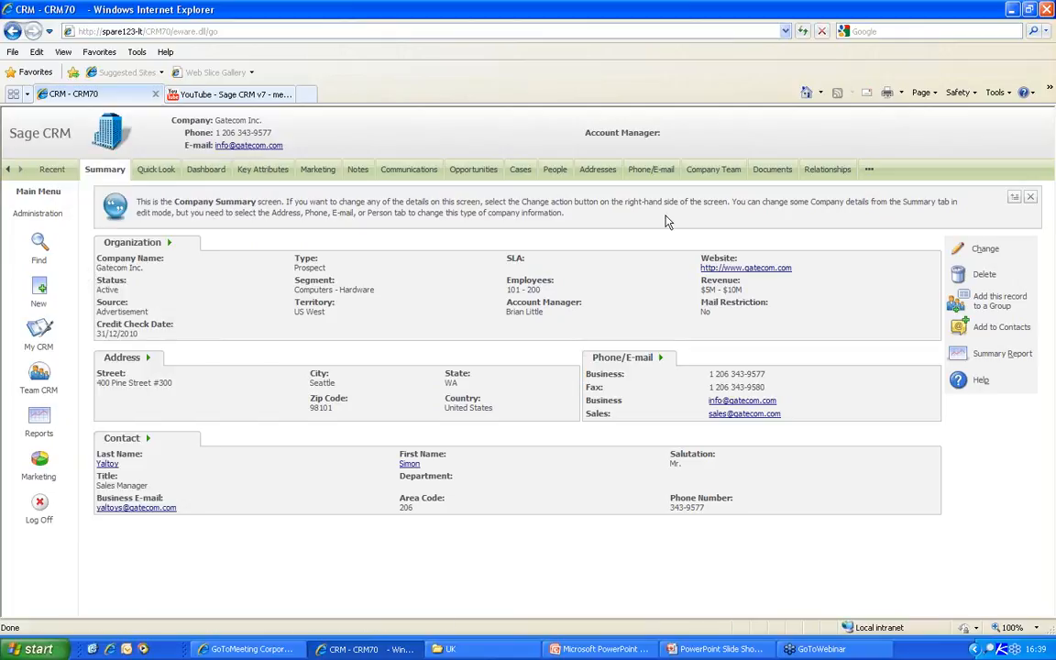
mouse_move(41, 166)
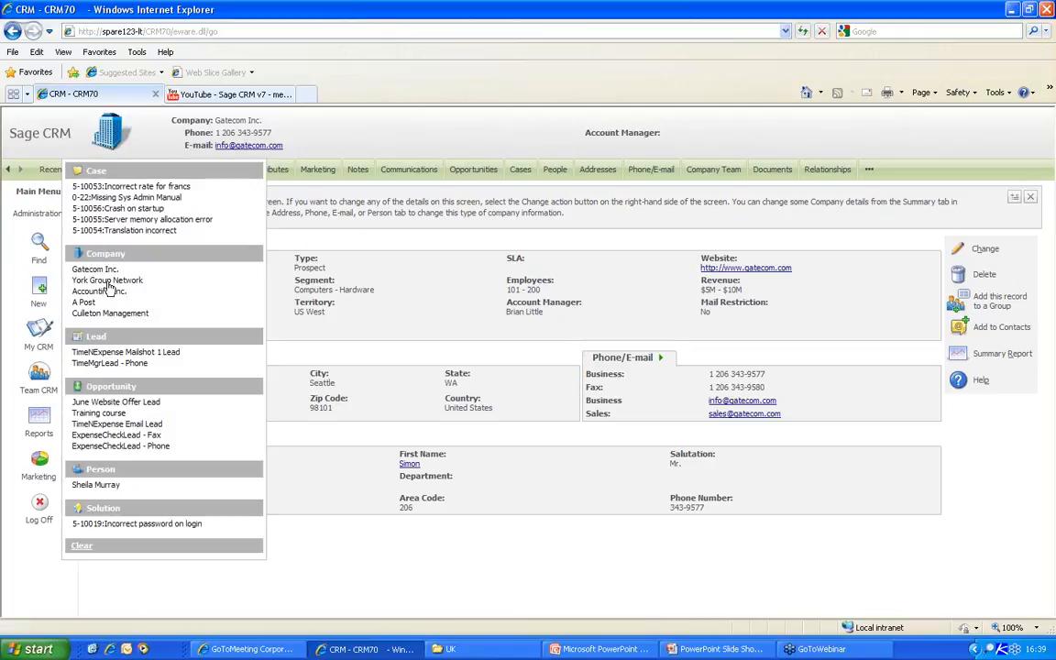
left_click(105, 280)
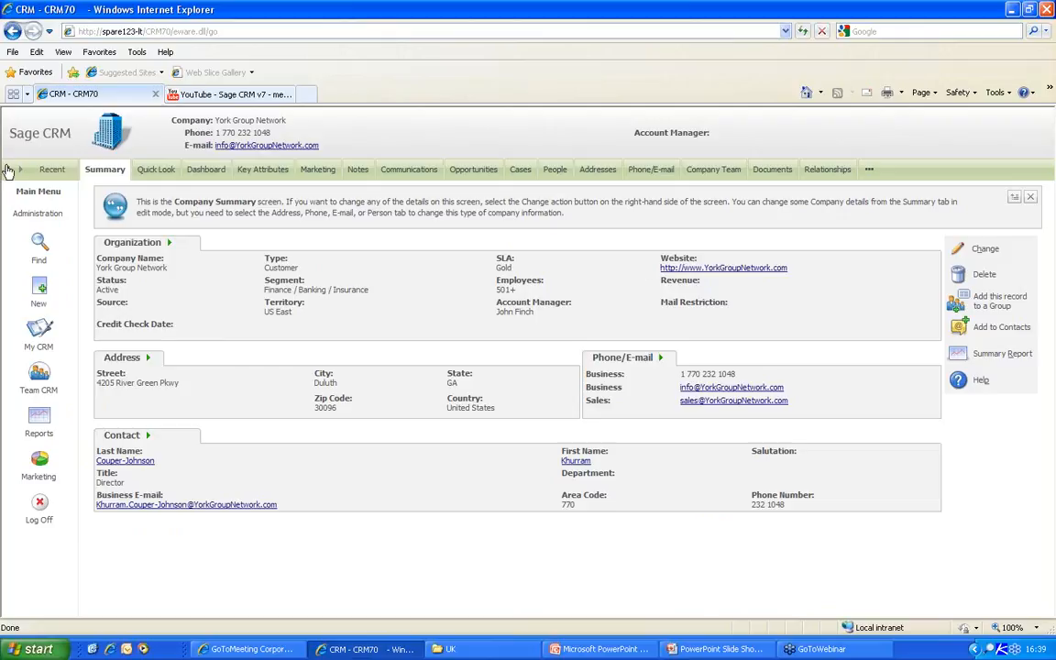
left_click(37, 211)
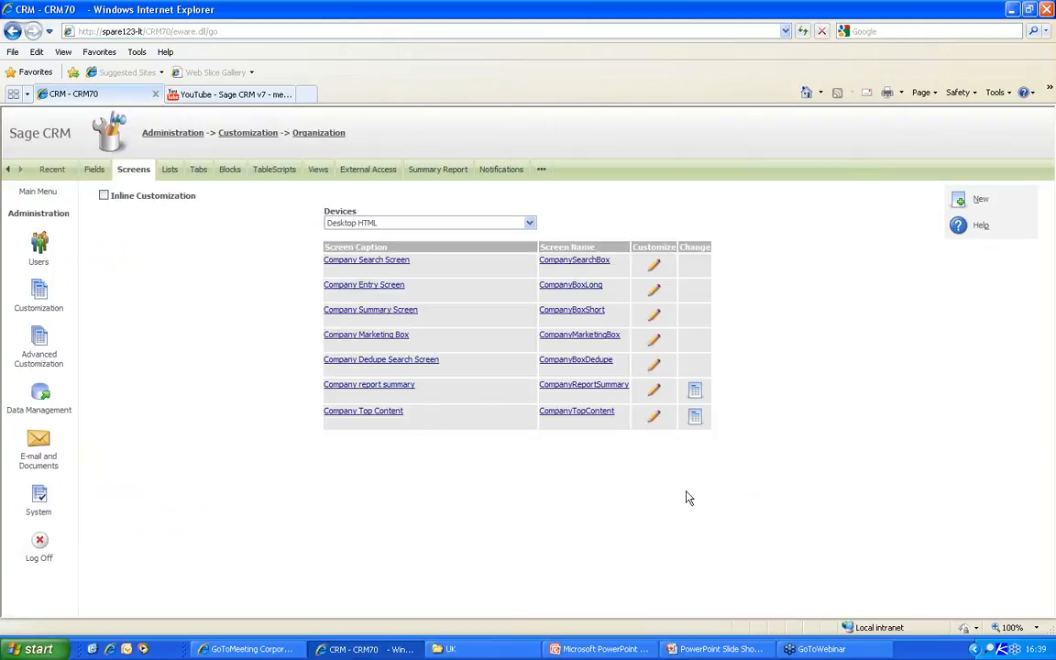
- Swap Account : Account Manager for Company : Account Manager on Company Top Content and save
left_click(654, 418)
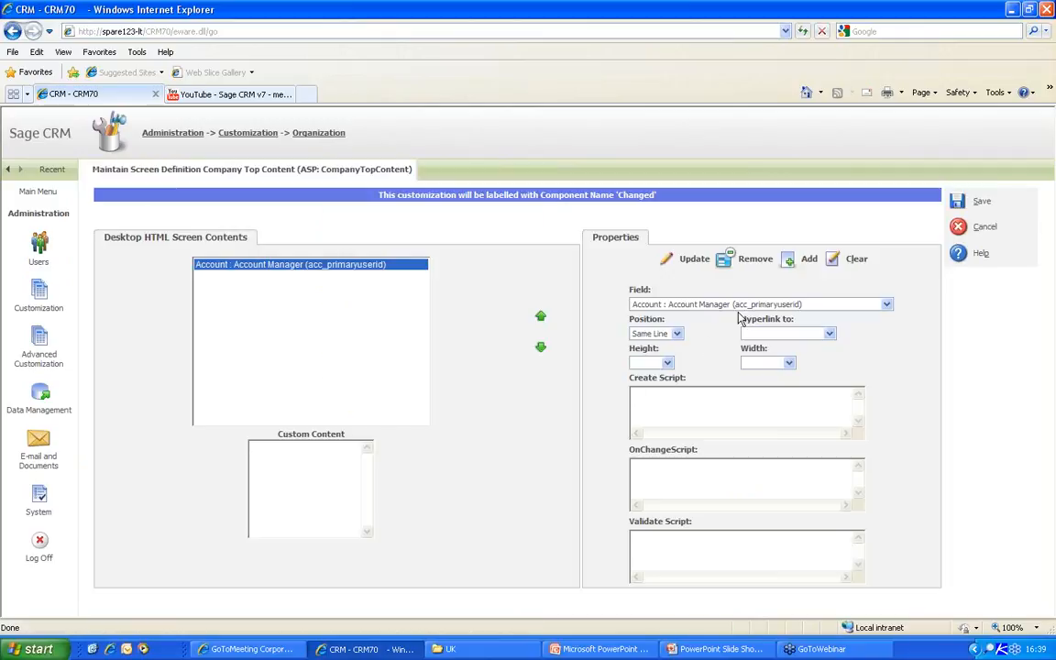
left_click(886, 306)
scroll(710, 426, "down", 6)
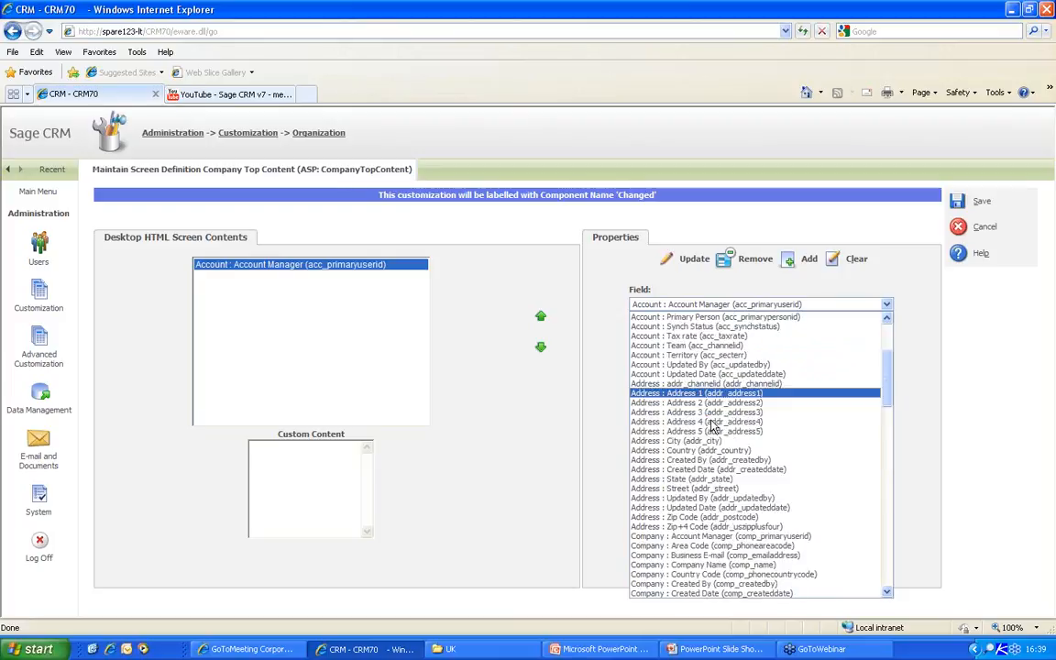
scroll(630, 467, "down", 2)
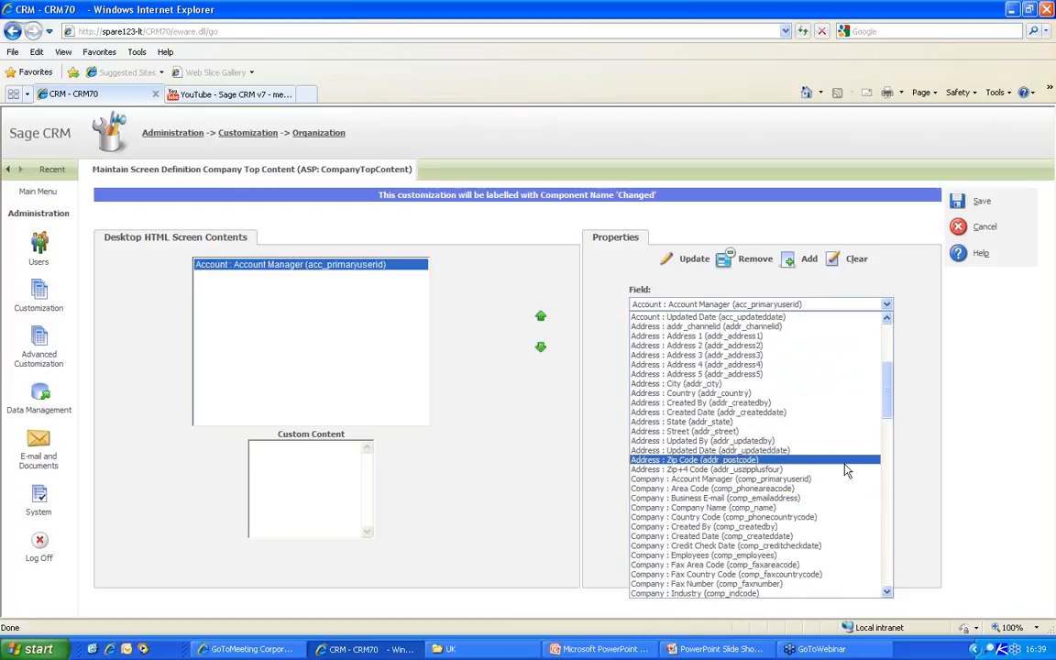
scroll(770, 495, "down", 2)
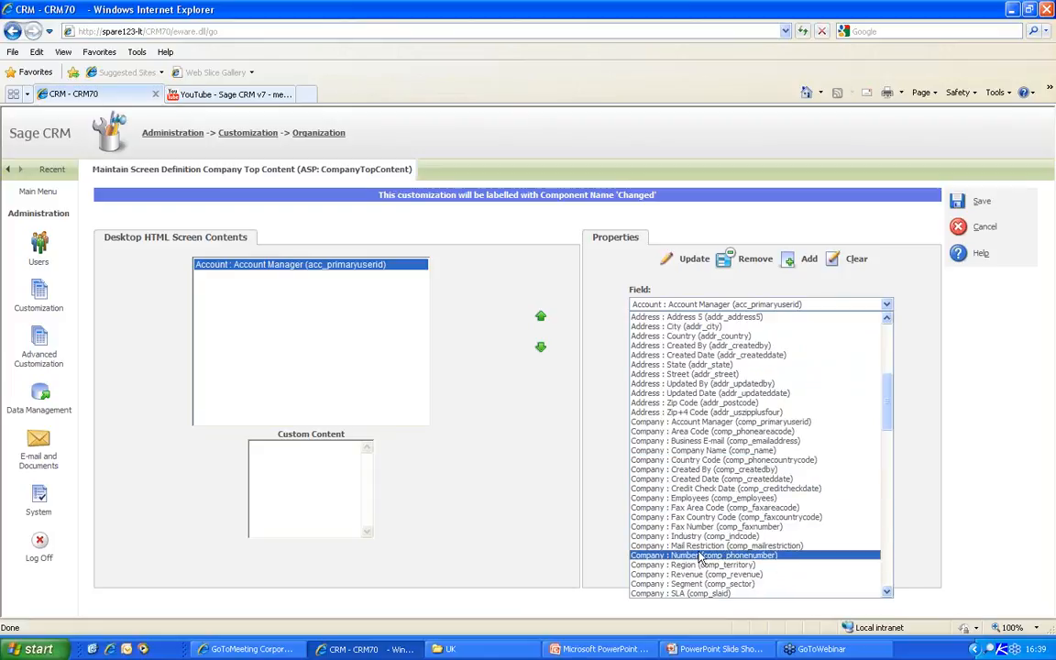
left_click(697, 421)
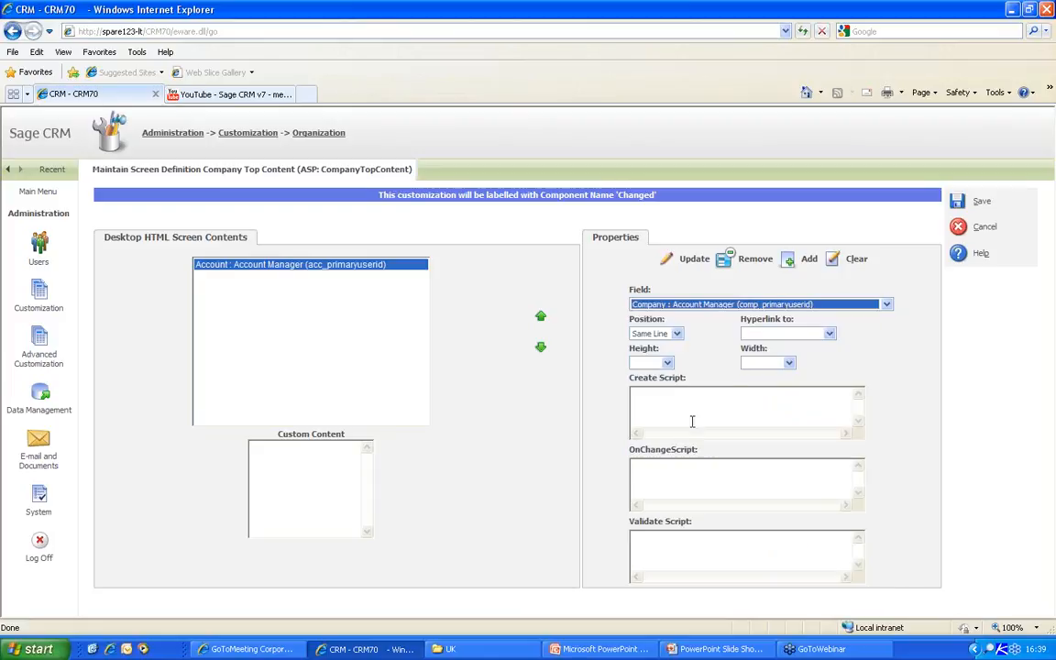
left_click(800, 261)
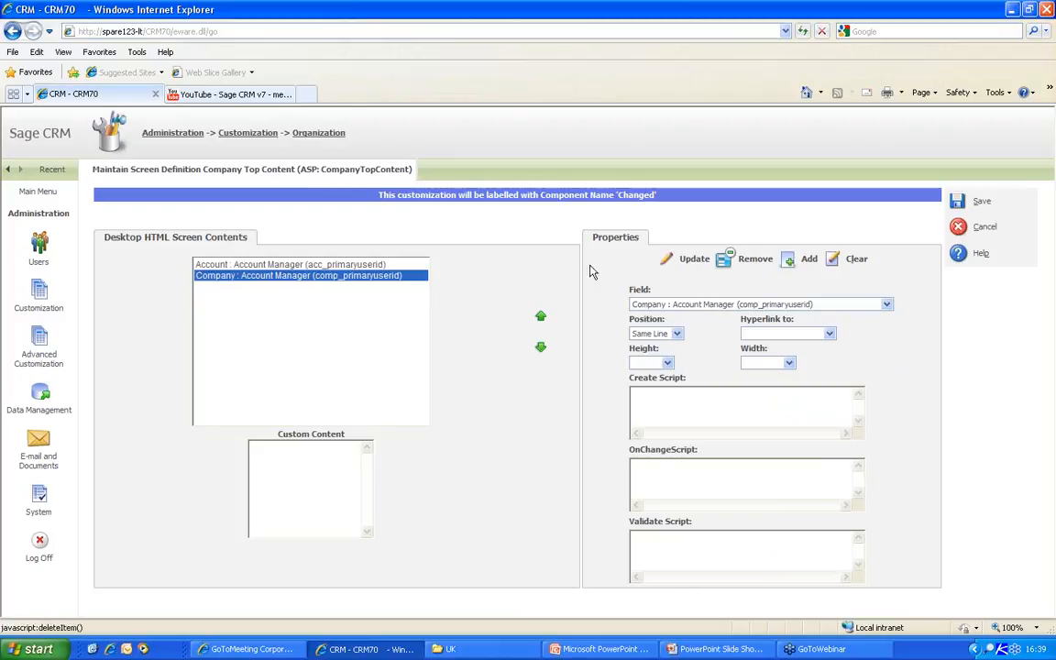
left_click(348, 265)
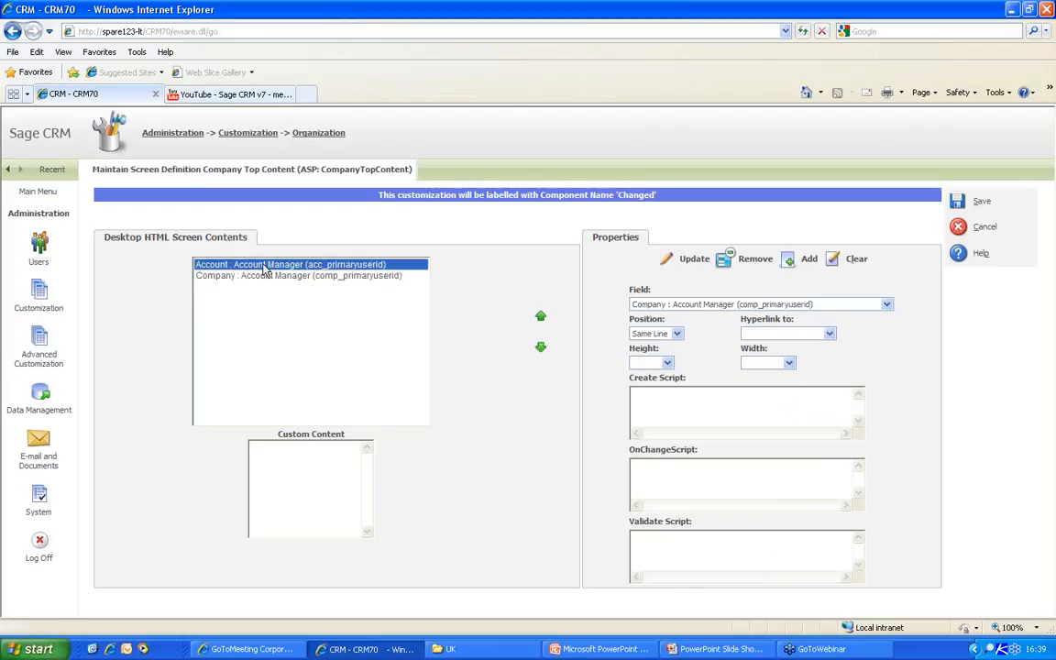
left_click(726, 260)
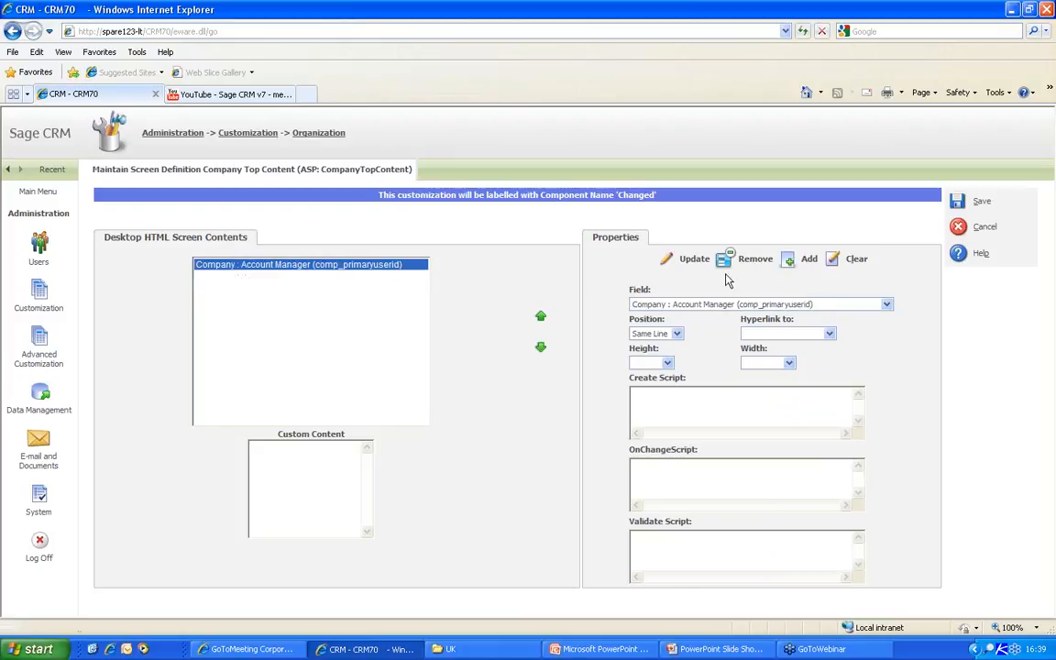
left_click(959, 203)
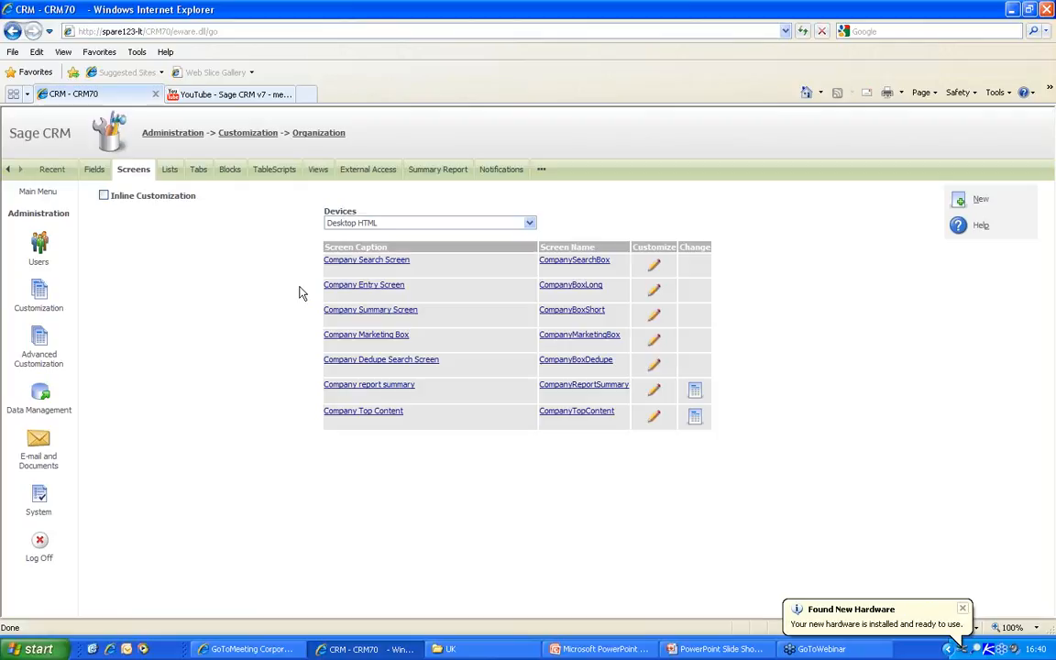
- Open York Group Network, then Gatecom Inc., from Recent to see their account managers
left_click(52, 170)
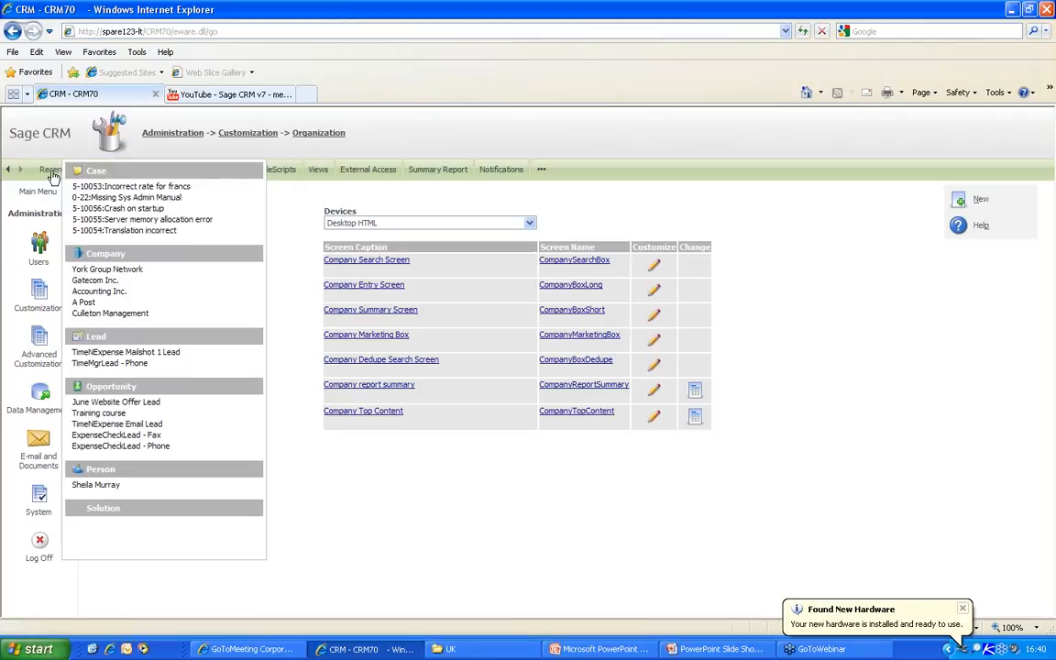
left_click(111, 269)
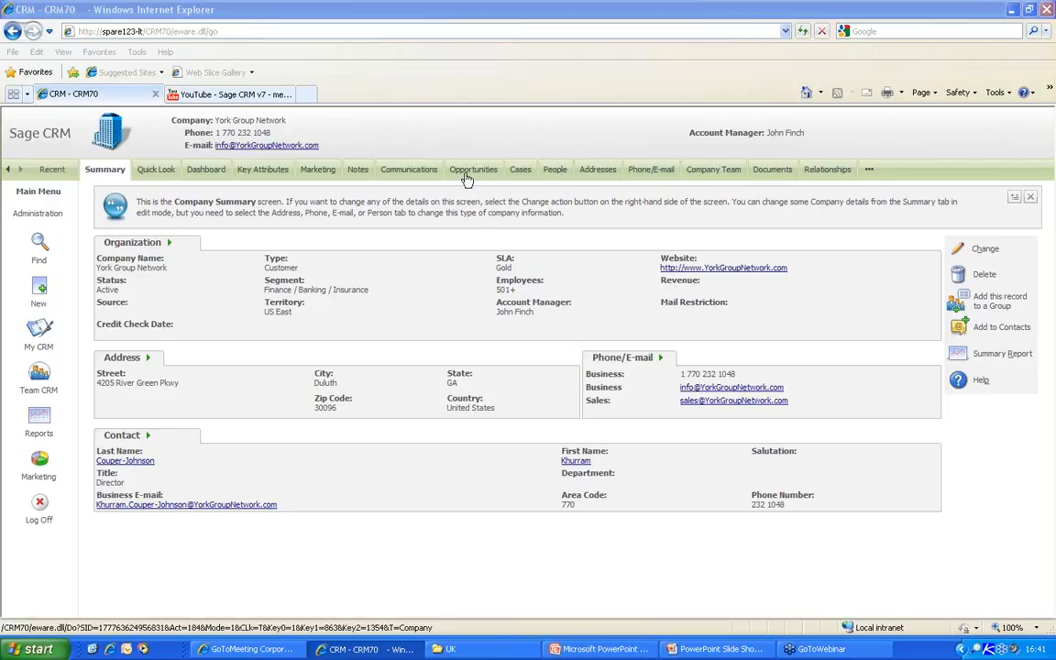
left_click(52, 169)
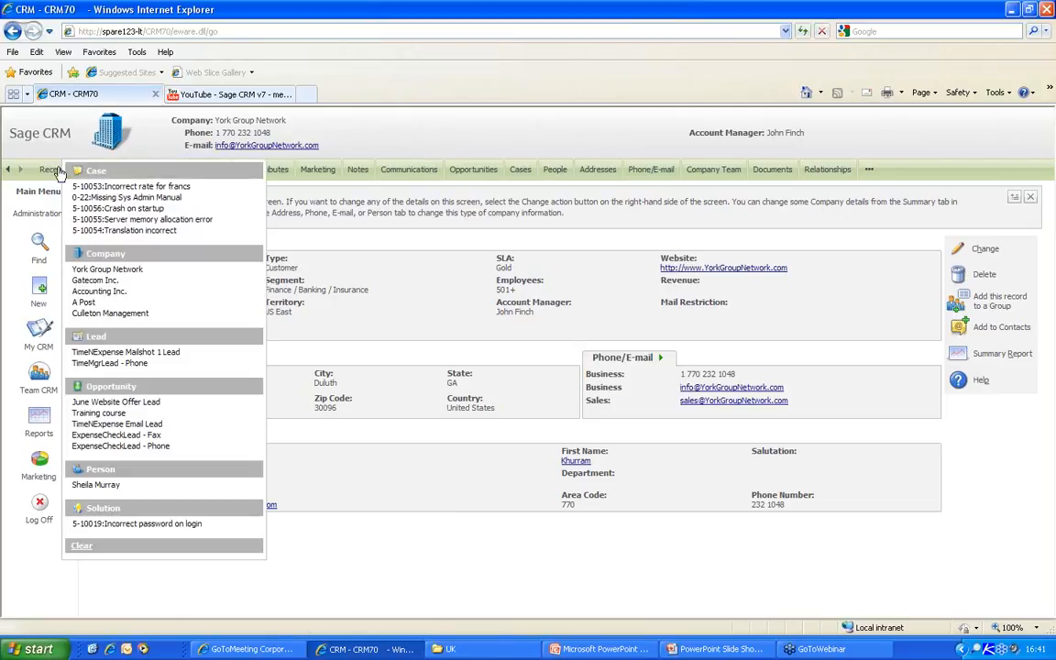
left_click(95, 281)
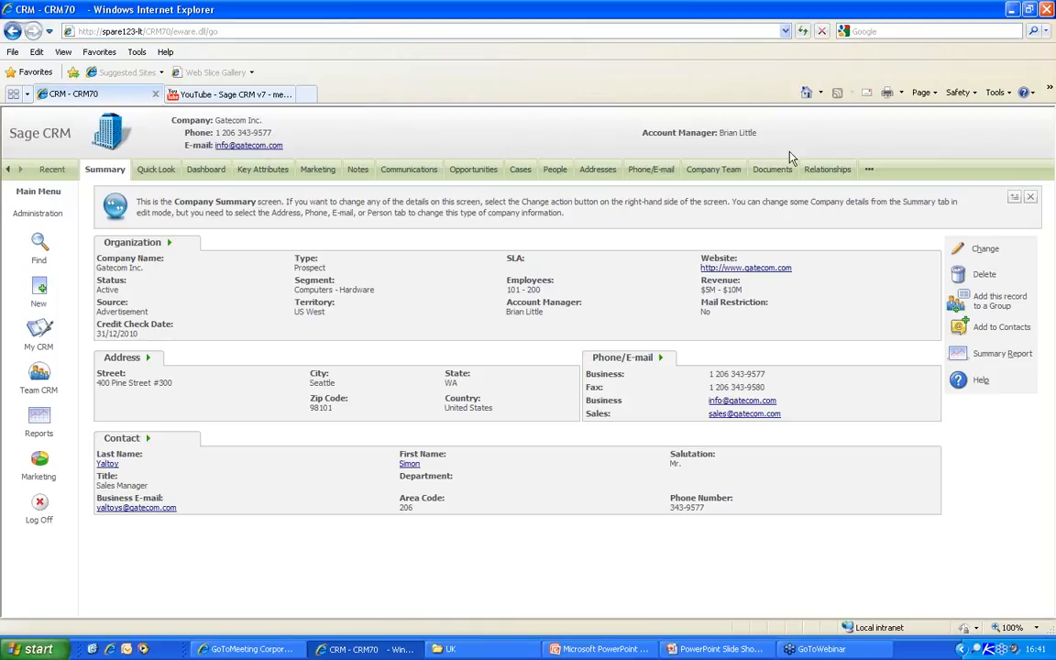
- Review Gatecom Inc.'s 120 user Expense system opportunity and its quotes, then go to Administration
left_click(465, 177)
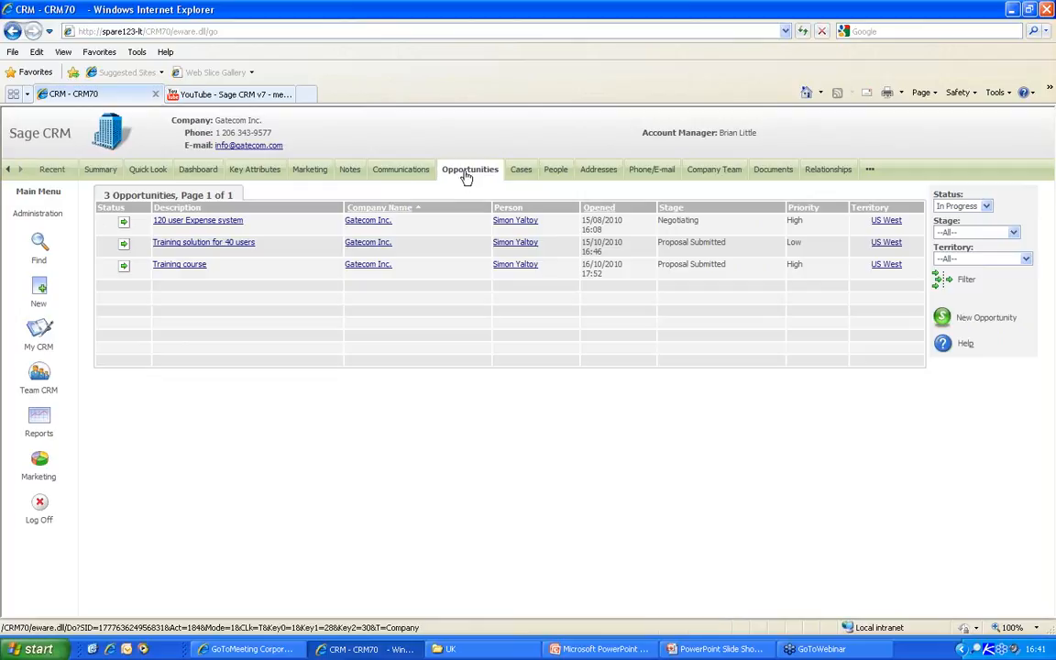
left_click(126, 224)
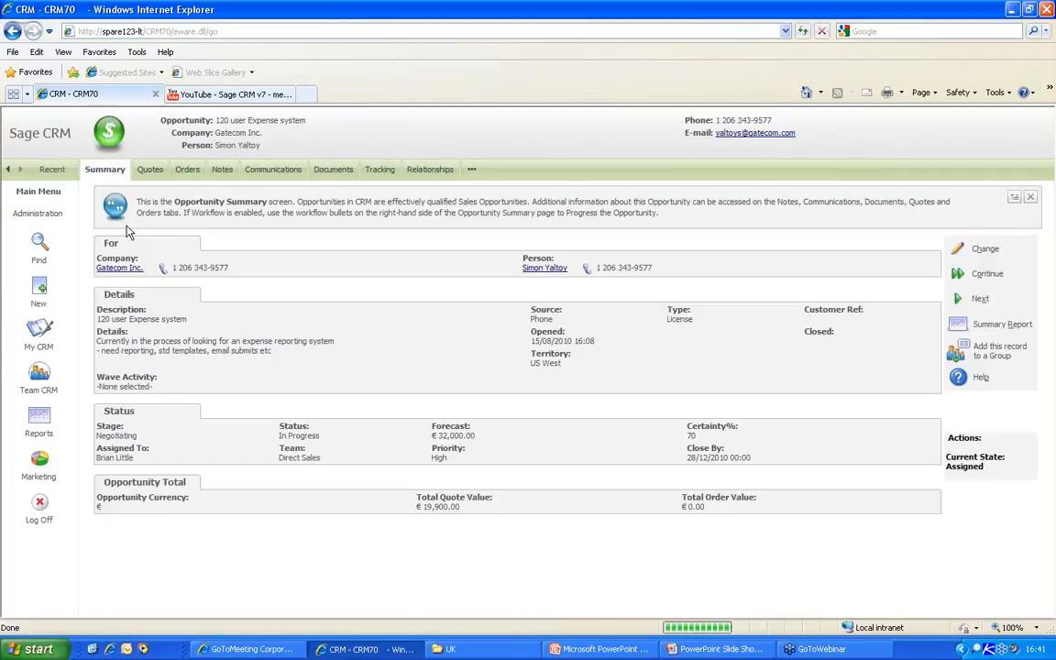
left_click(149, 170)
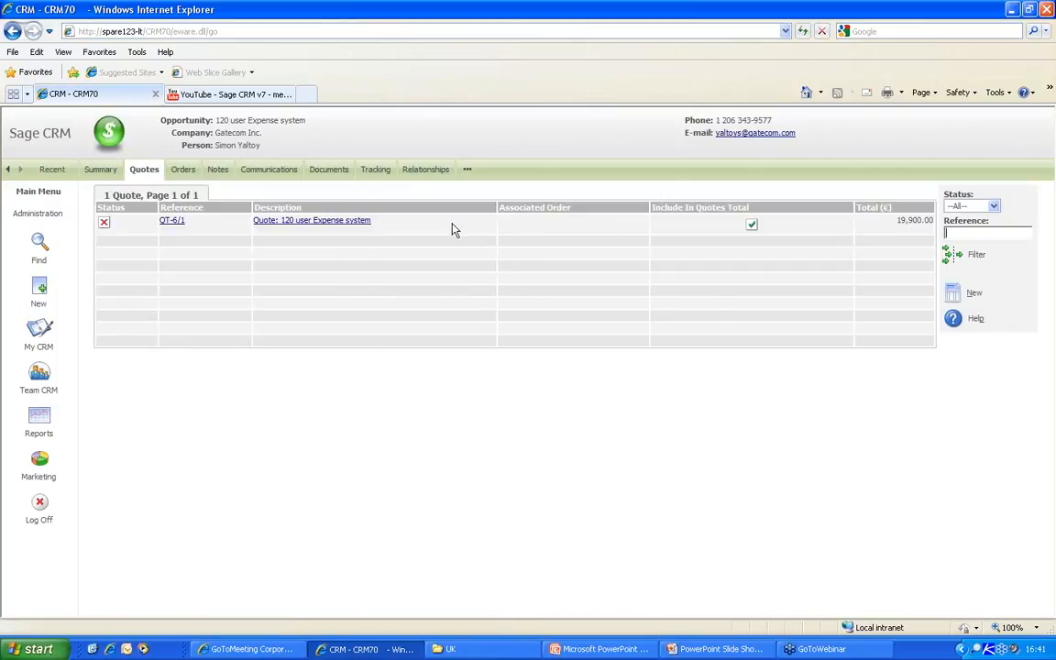
left_click(245, 139)
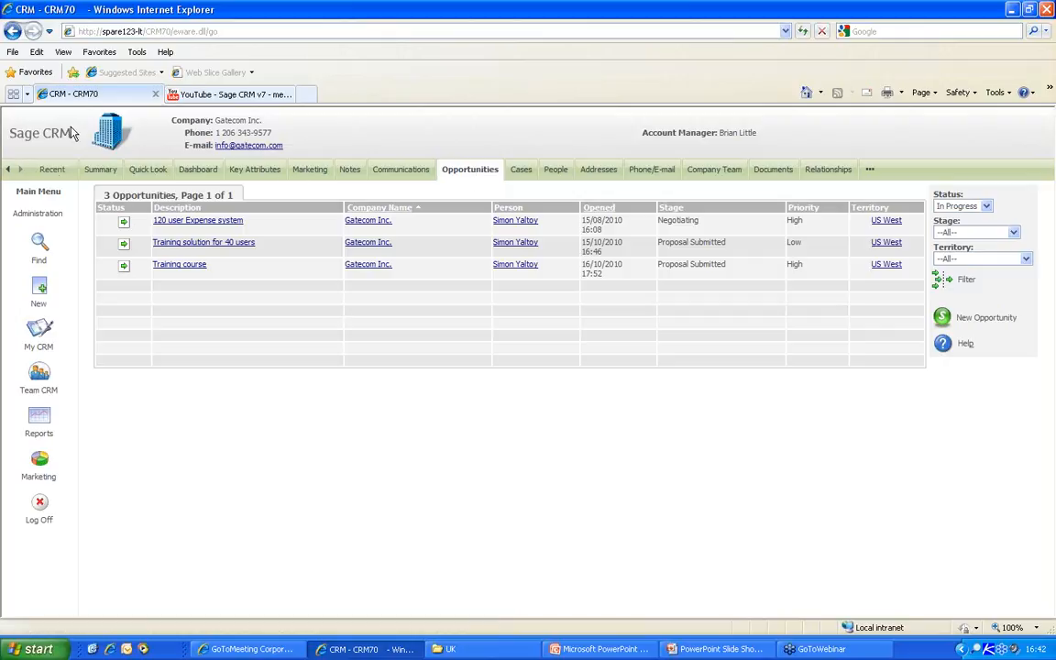
left_click(28, 212)
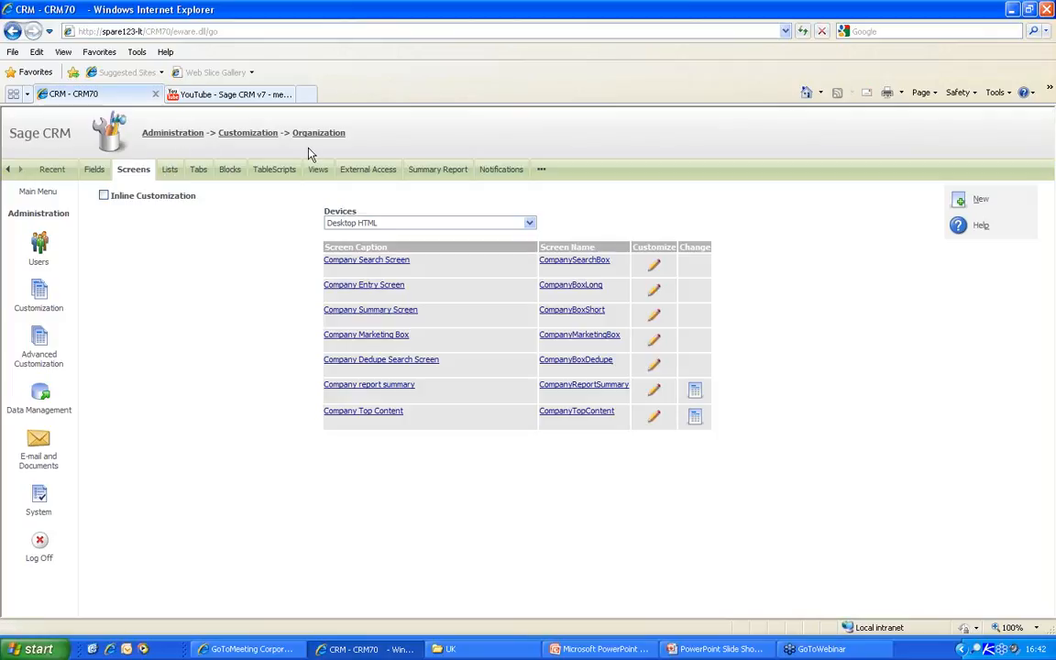
- Inspect the Opportunity List definition under Opportunity Lists, then cancel without changes
left_click(245, 133)
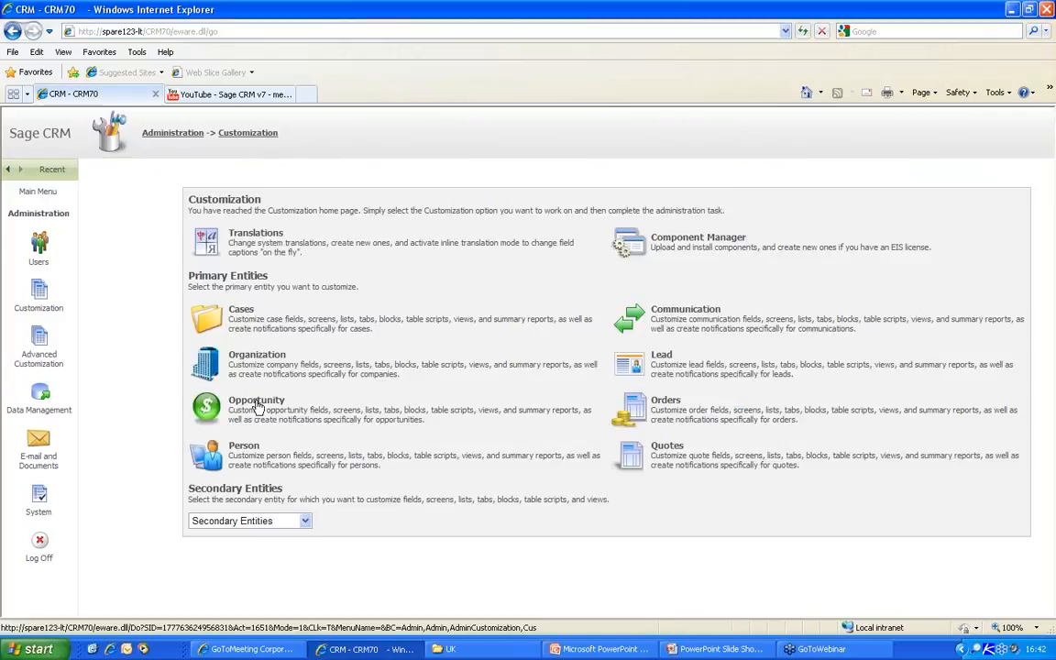
left_click(256, 401)
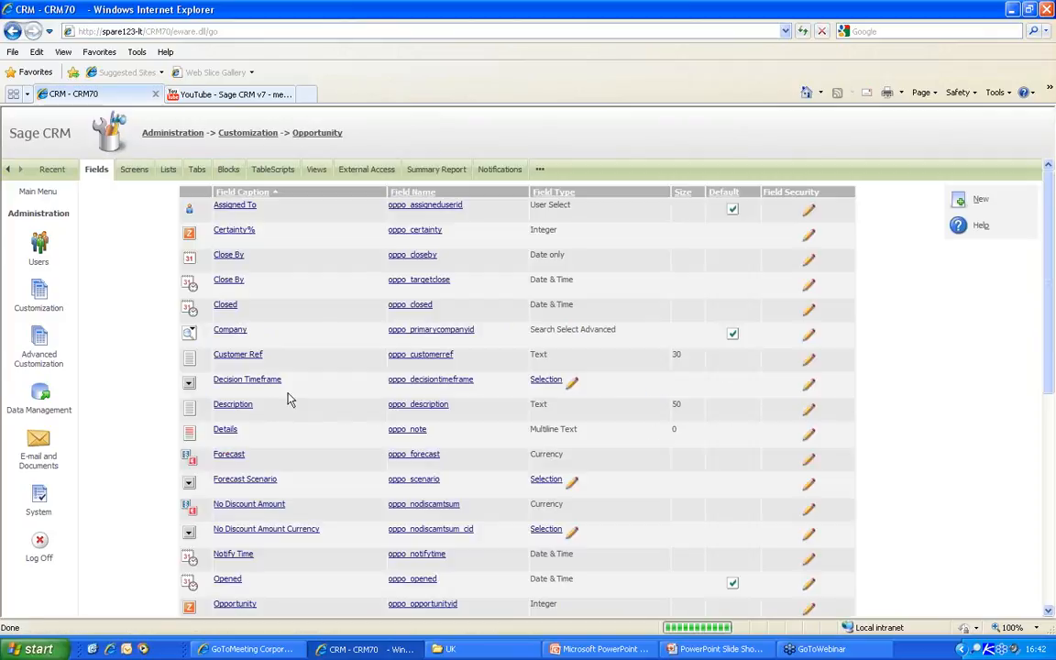
left_click(168, 173)
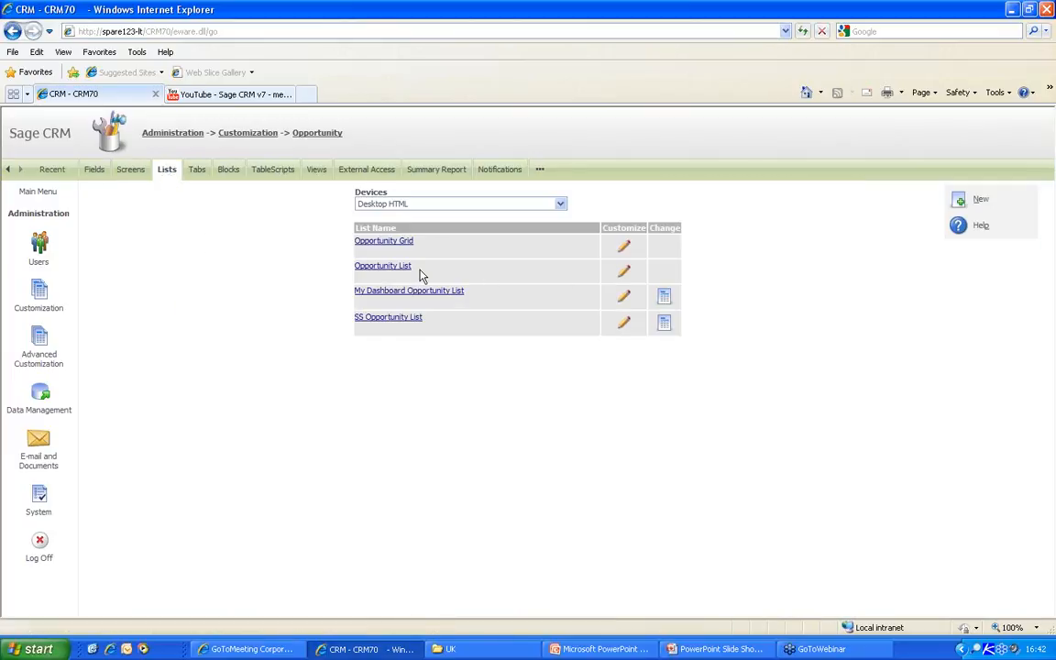
left_click_drag(420, 272, 360, 275)
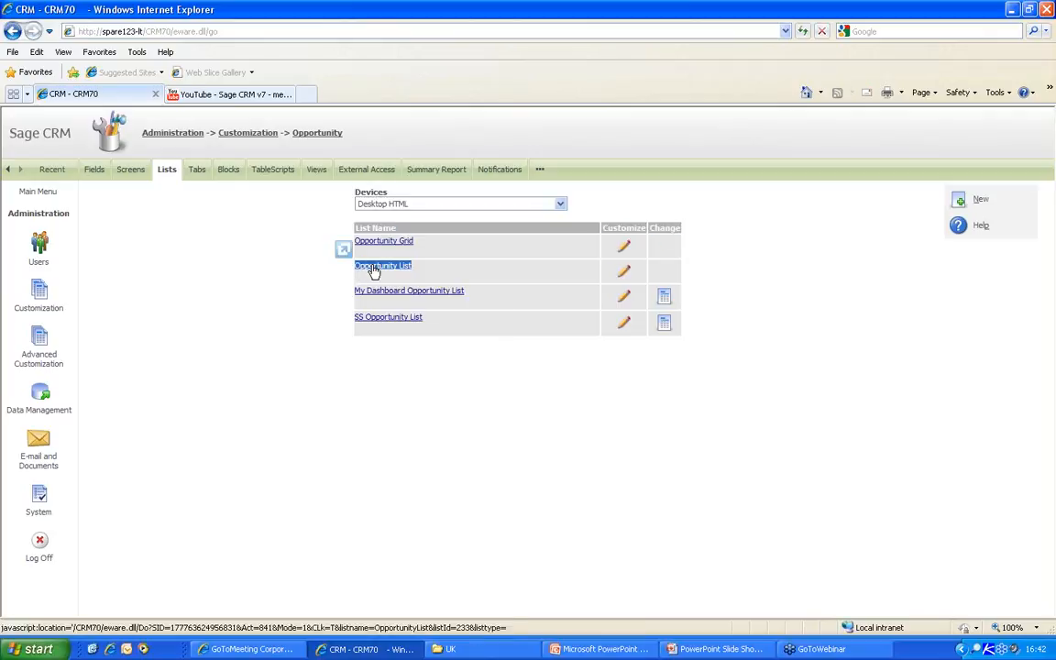
left_click(624, 274)
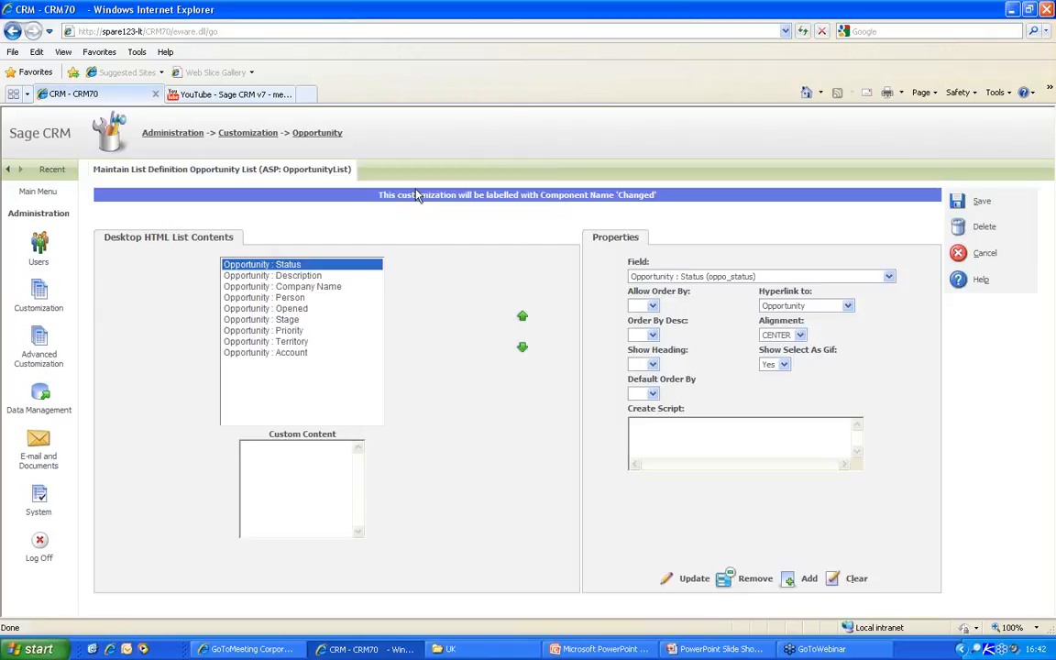
double_click(315, 170)
key("ctrl+c")
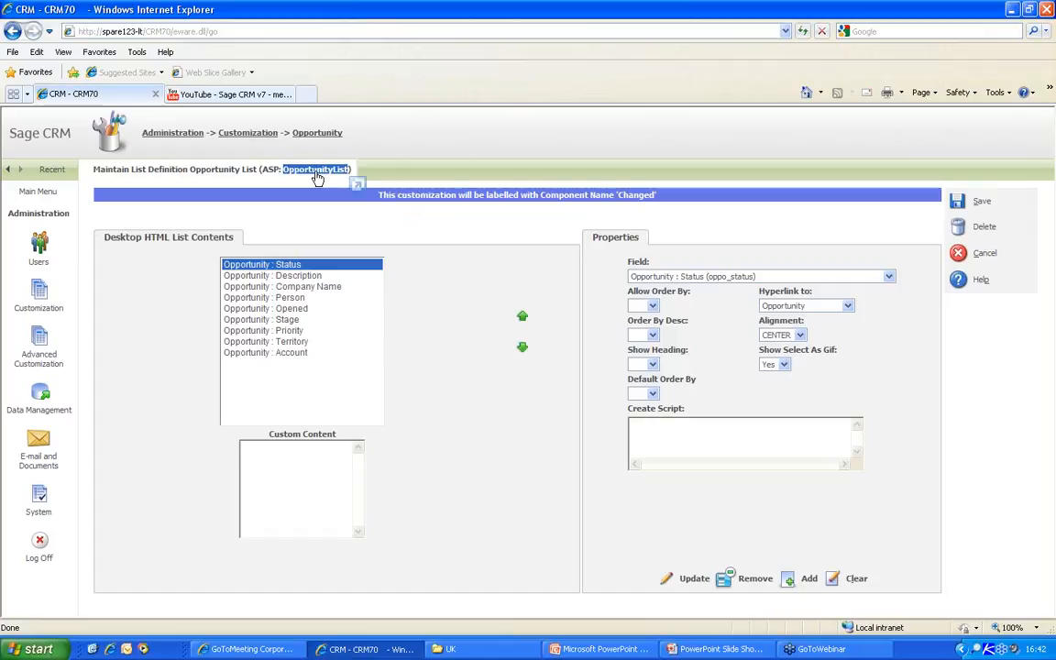
left_click(957, 256)
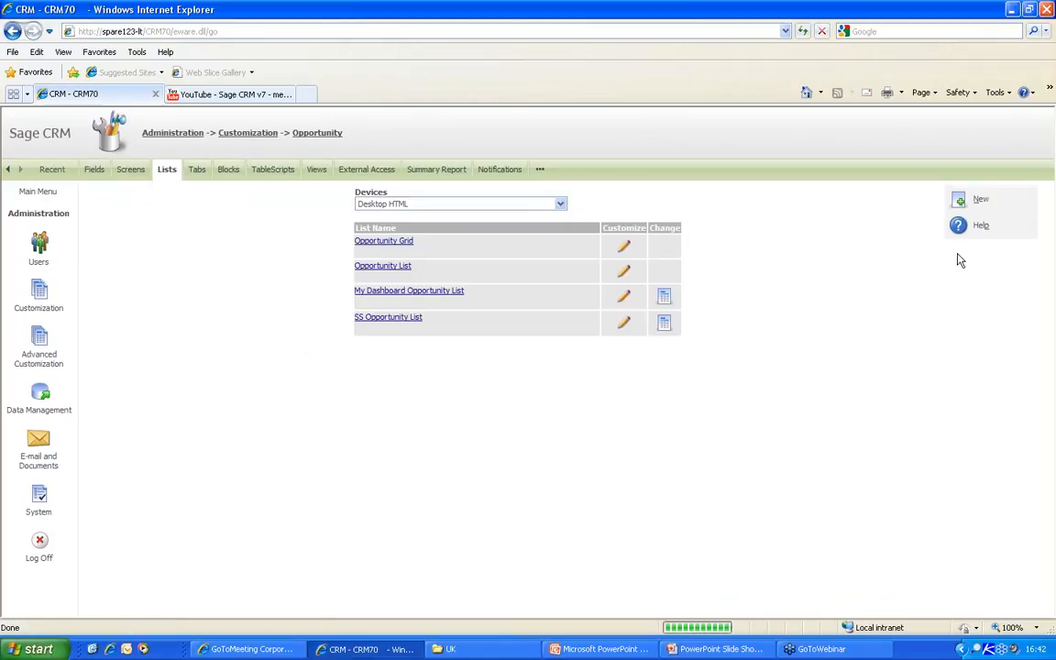
- View the vQuoteOpportunity script among Opportunity views, close it, and return to Customization
left_click(316, 174)
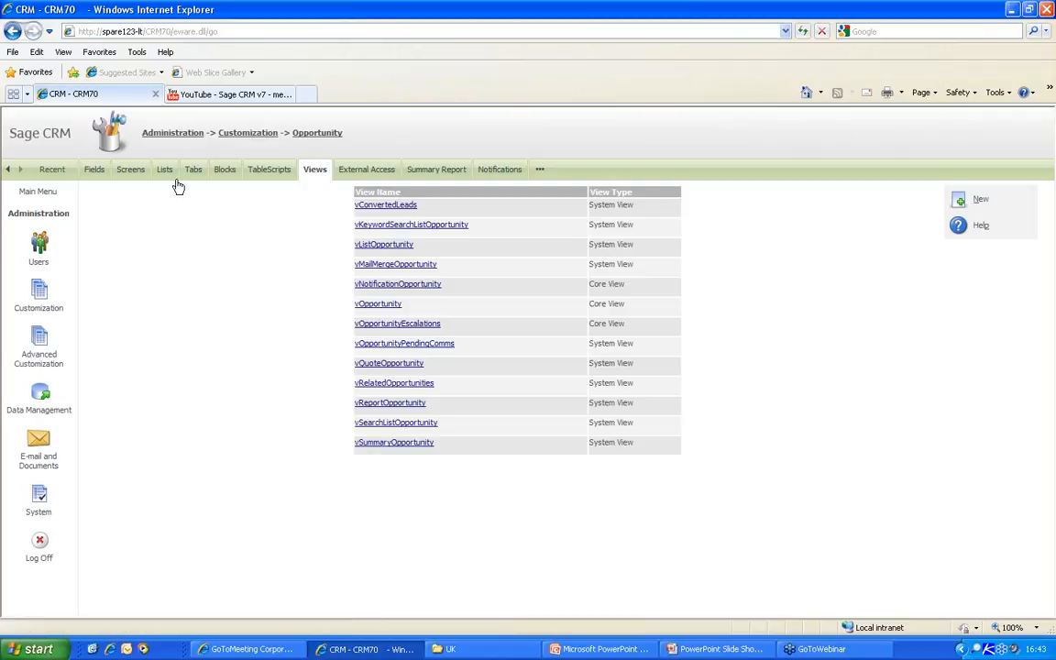
left_click(384, 366)
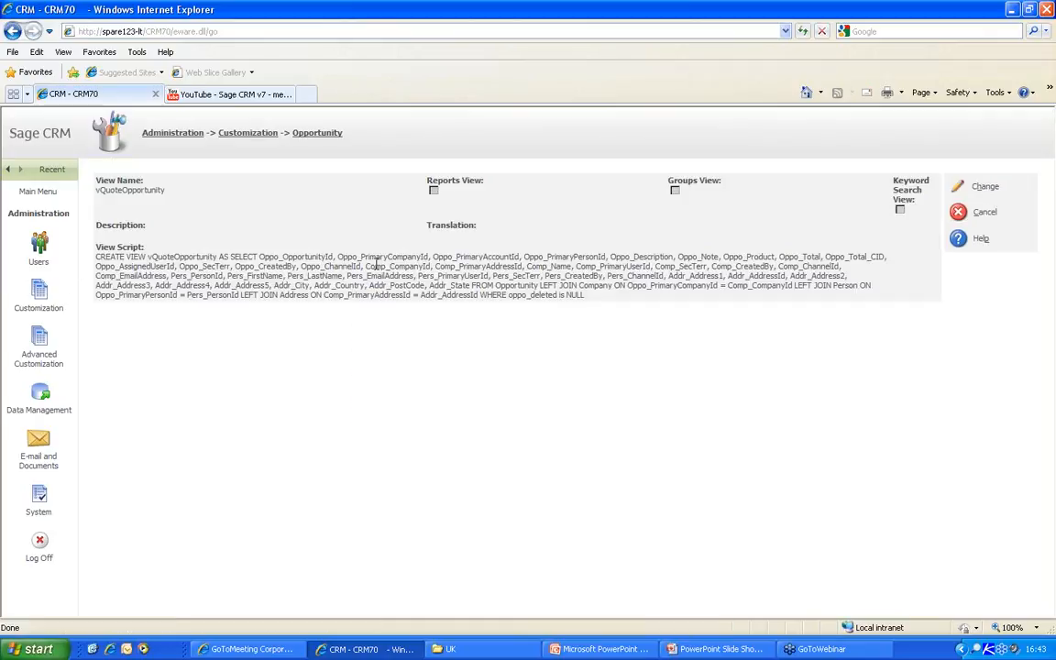
left_click(985, 214)
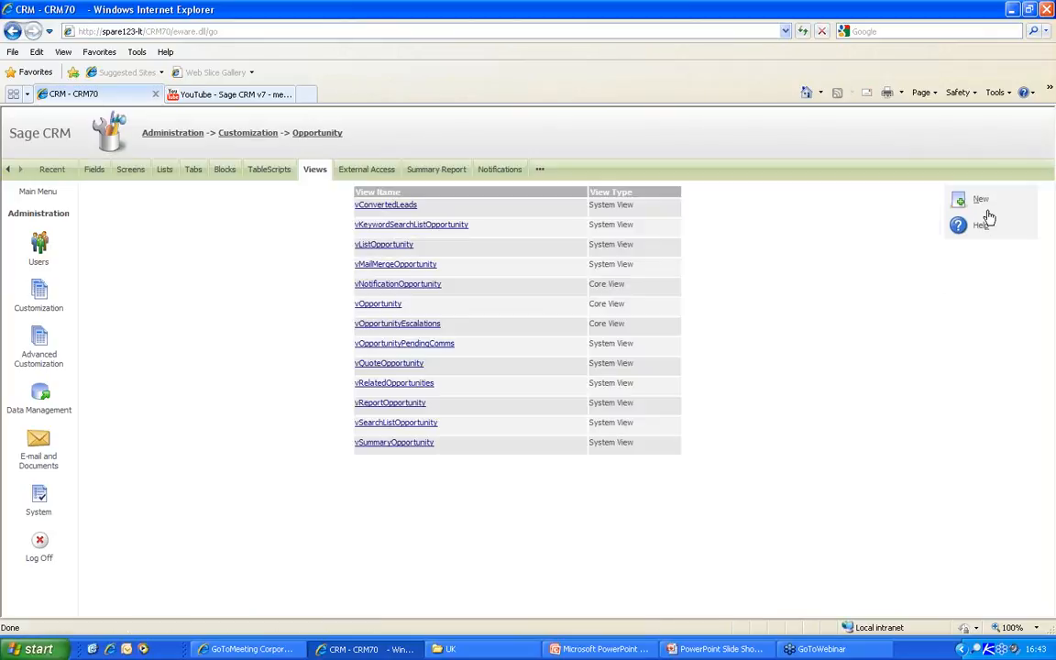
left_click(241, 138)
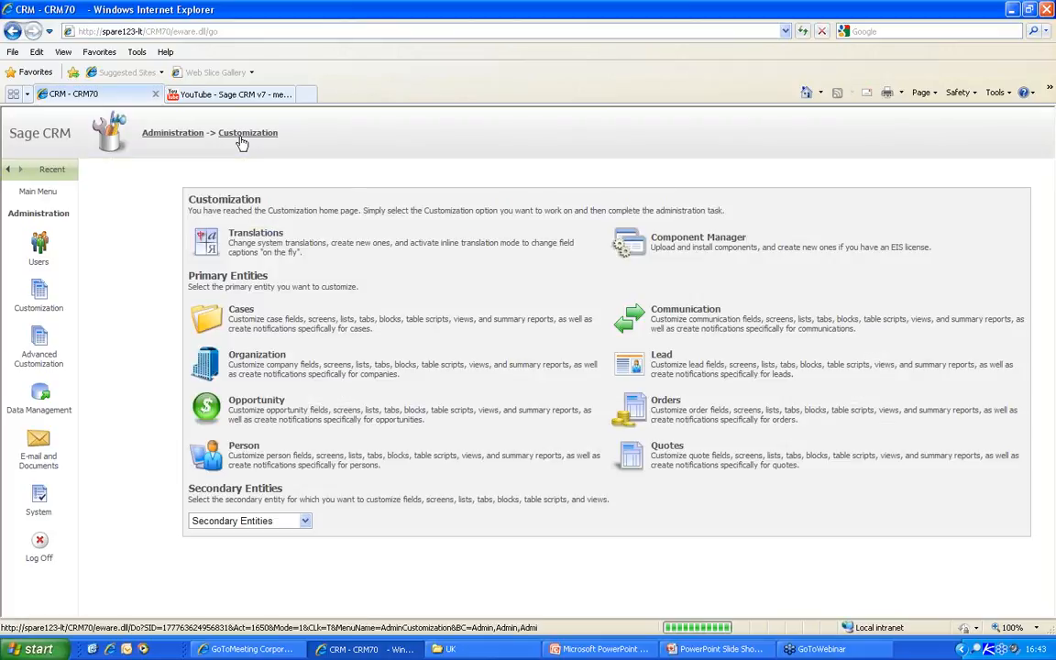
- Define a new Company tab captioned Quotes with action runblock and block name OpportunityList
left_click(246, 359)
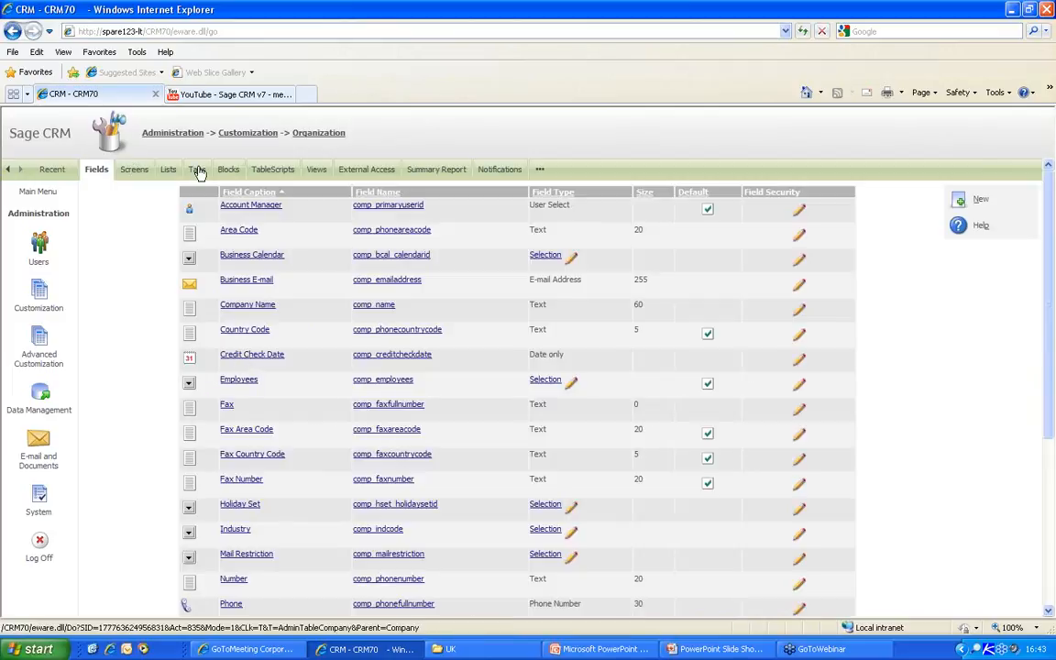
left_click(197, 172)
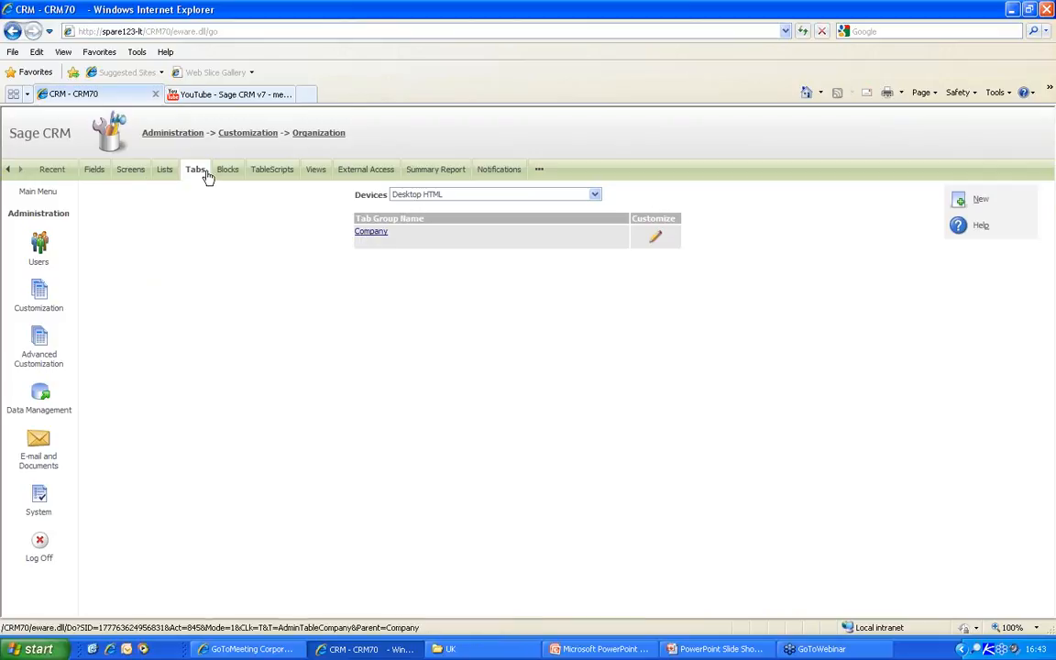
left_click(372, 235)
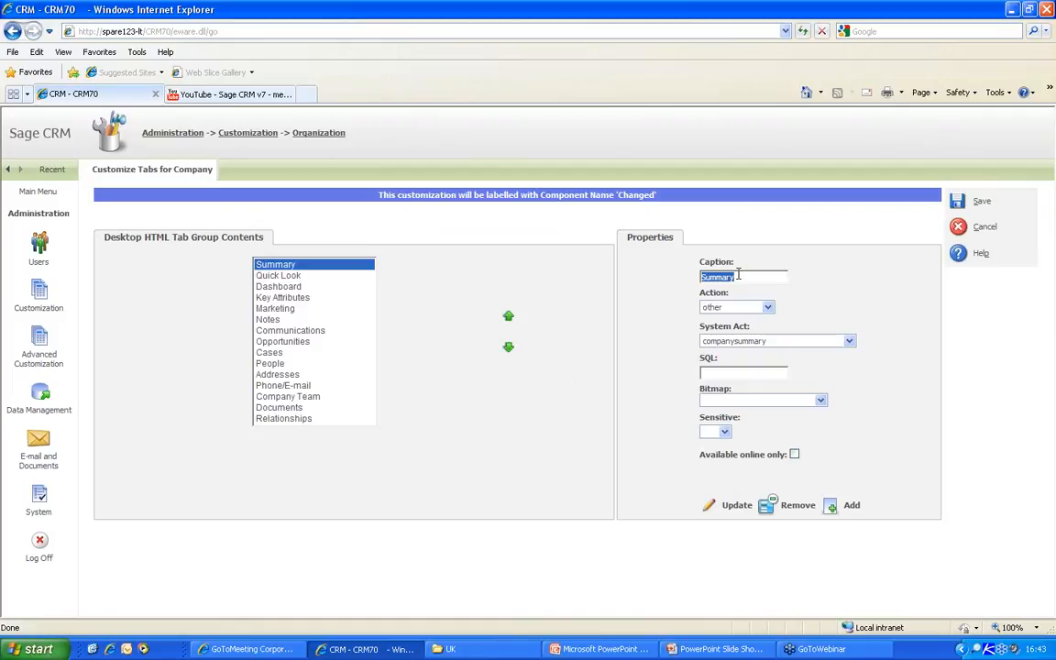
type("Quotes")
left_click(744, 309)
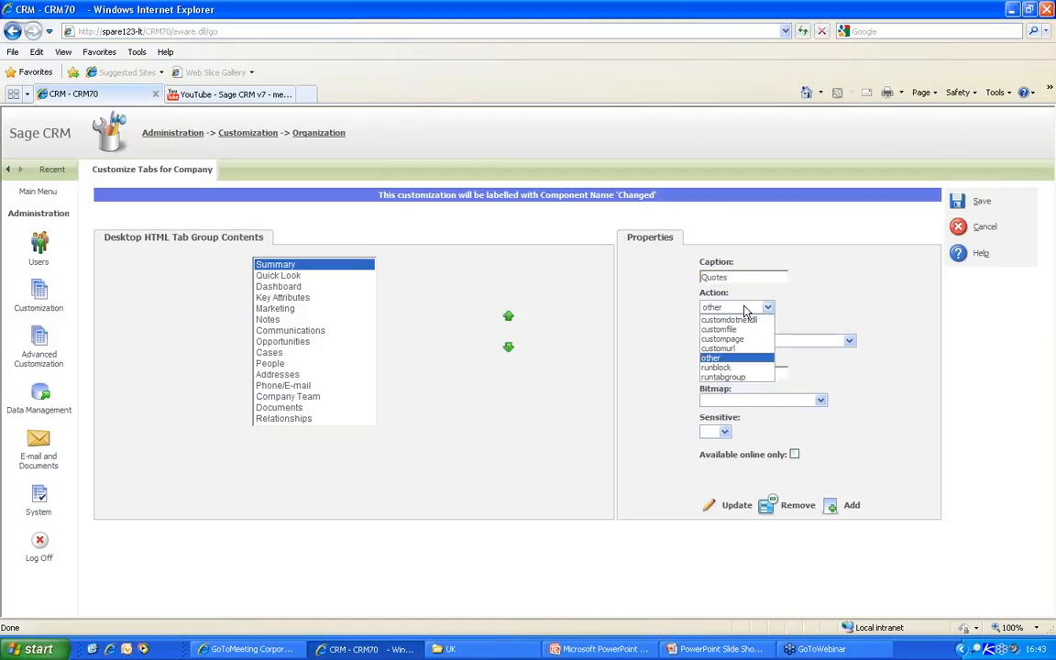
left_click(733, 367)
left_click(750, 335)
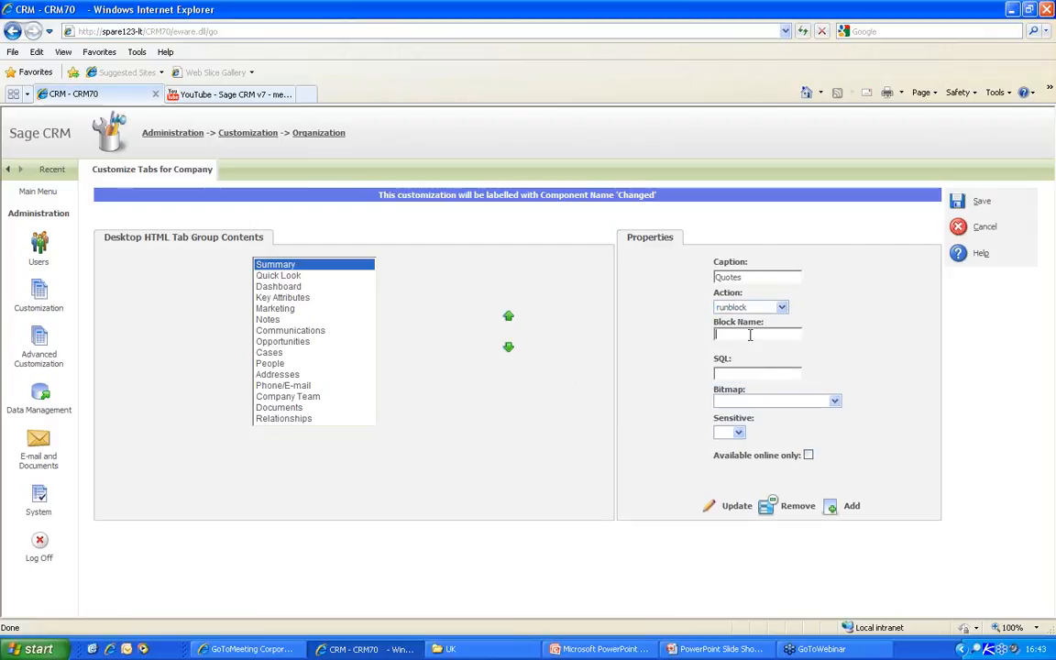
key("ctrl+v")
- Add the Quotes tab, move it up six places in the tab order, and save
left_click(834, 509)
left_click(508, 318)
left_click(509, 318)
left_click(508, 318)
left_click(509, 318)
left_click(509, 318)
left_click(508, 318)
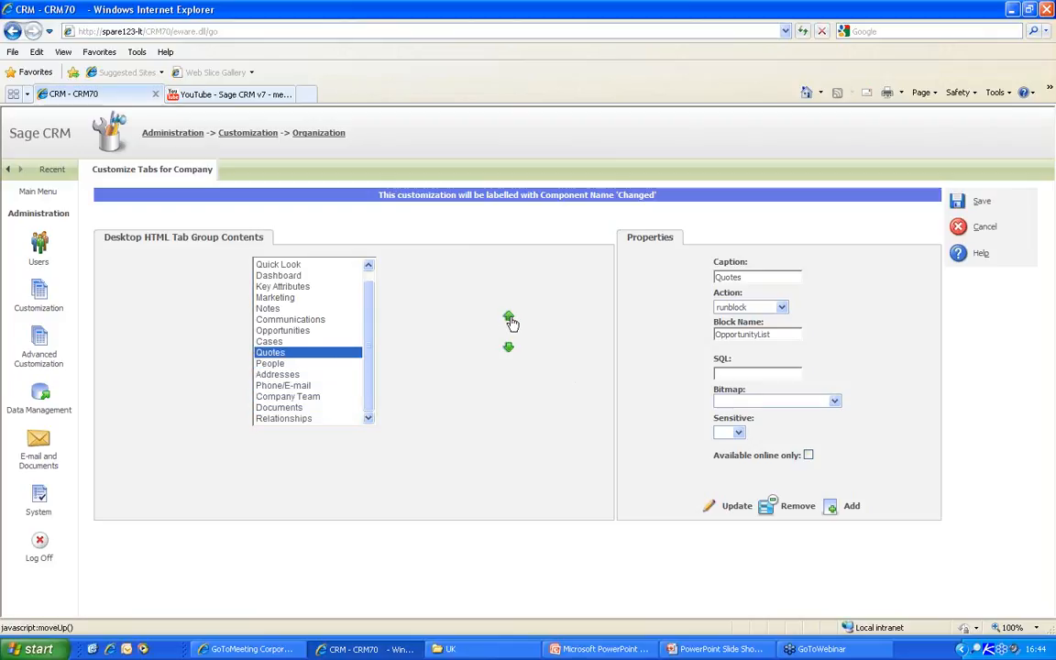
left_click(509, 318)
left_click(960, 203)
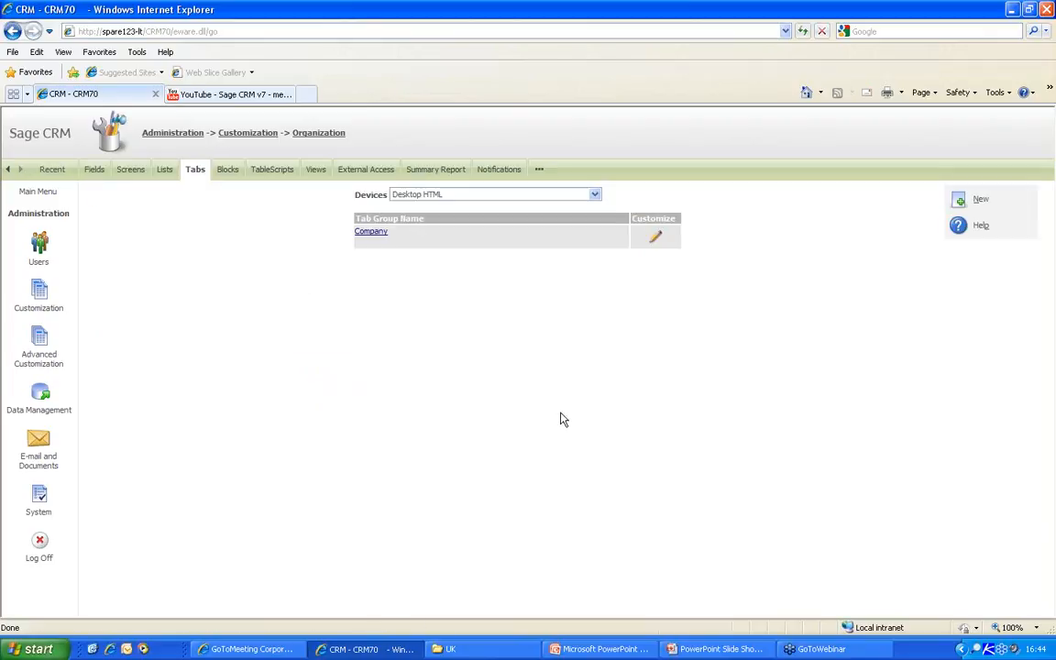
- Log off, sign in as the sales user, and view Gatecom Inc.'s new Quotes tab
left_click(39, 548)
left_click_drag(464, 340, 414, 343)
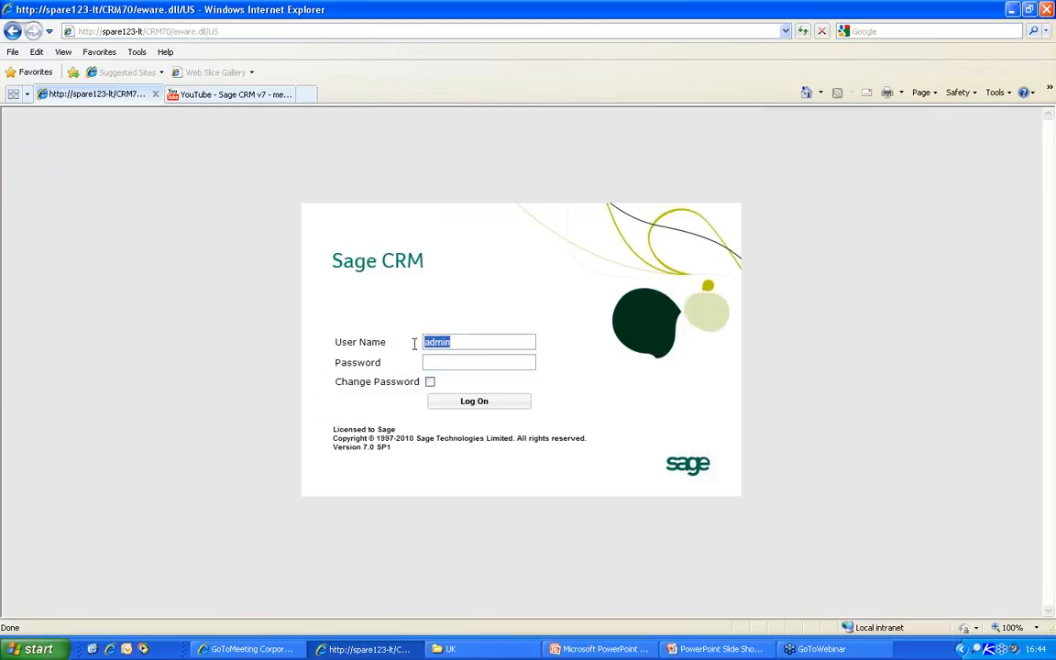
type("maye")
key("Return")
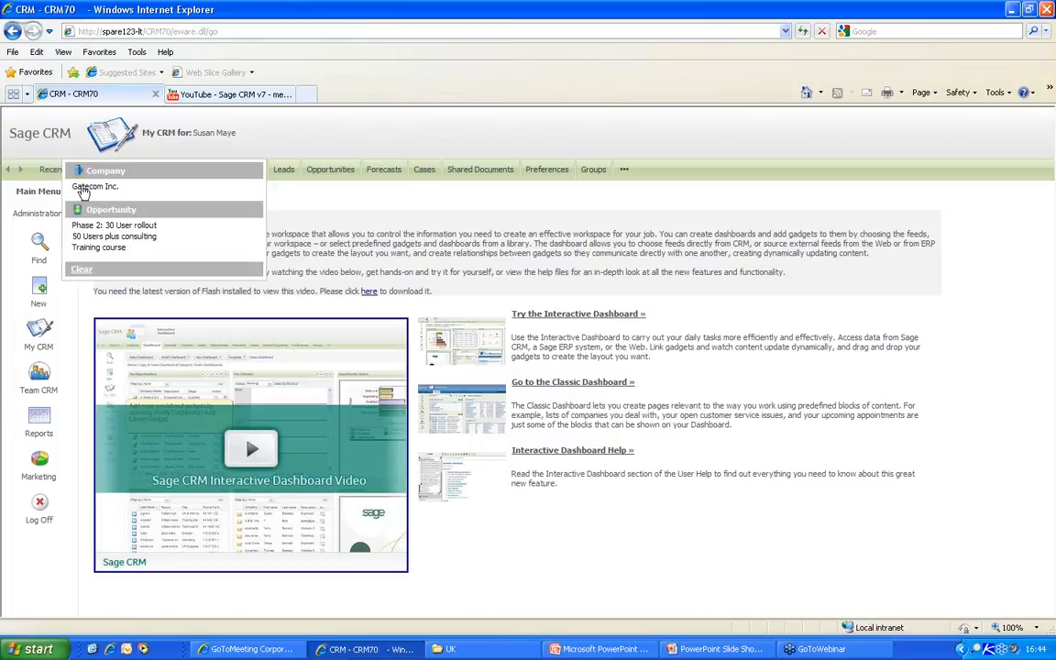
left_click(77, 183)
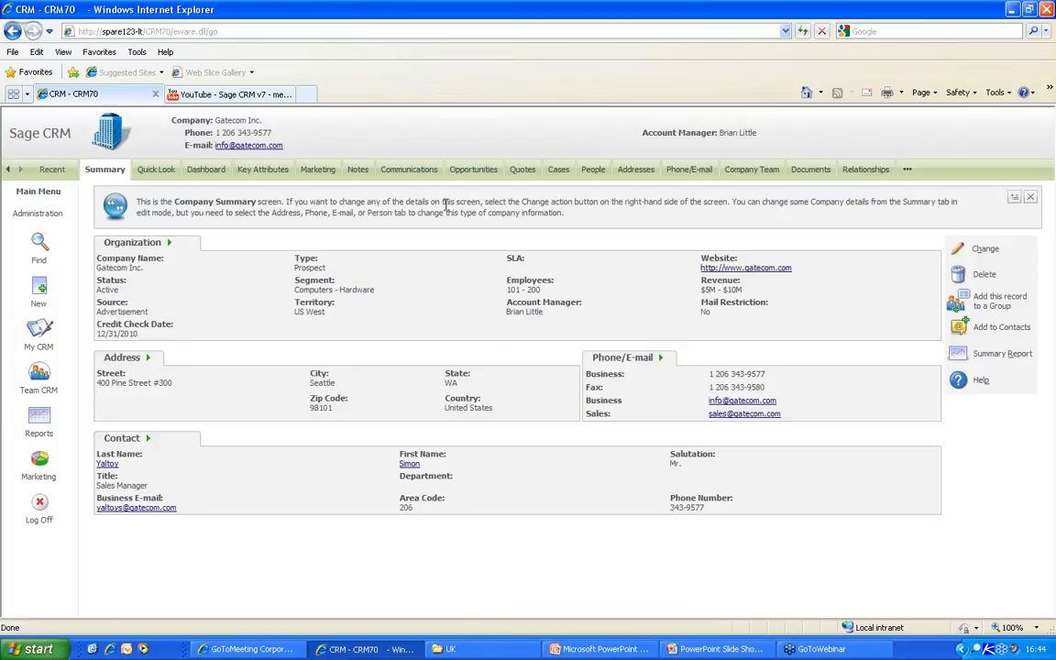
left_click(521, 172)
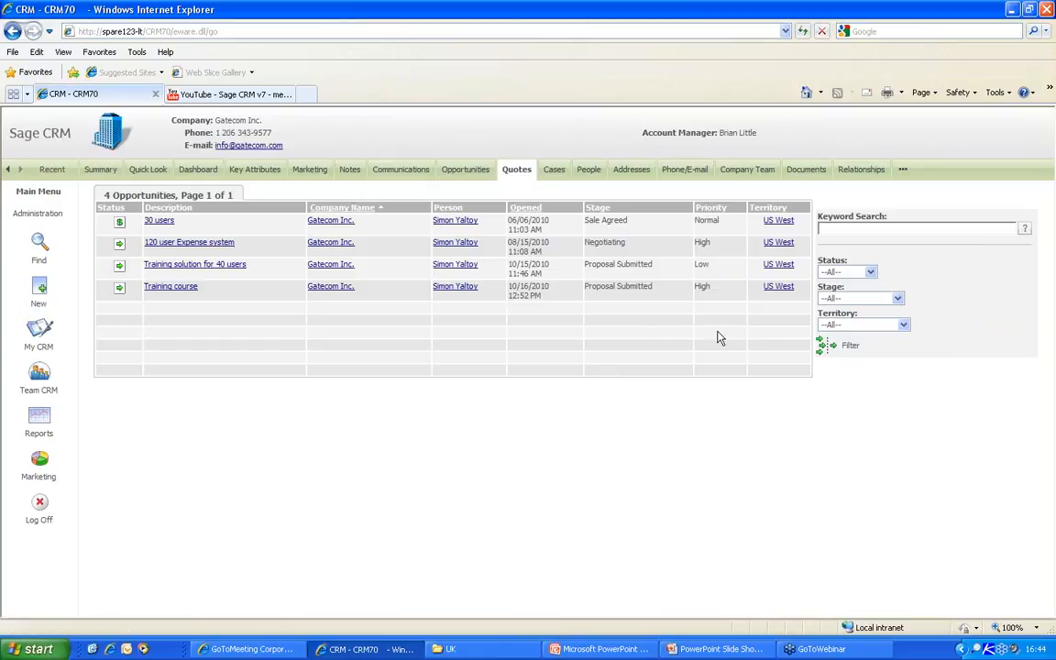
- Leave the Status filter on All and go back to Gatecom Inc.'s Summary
left_click(870, 273)
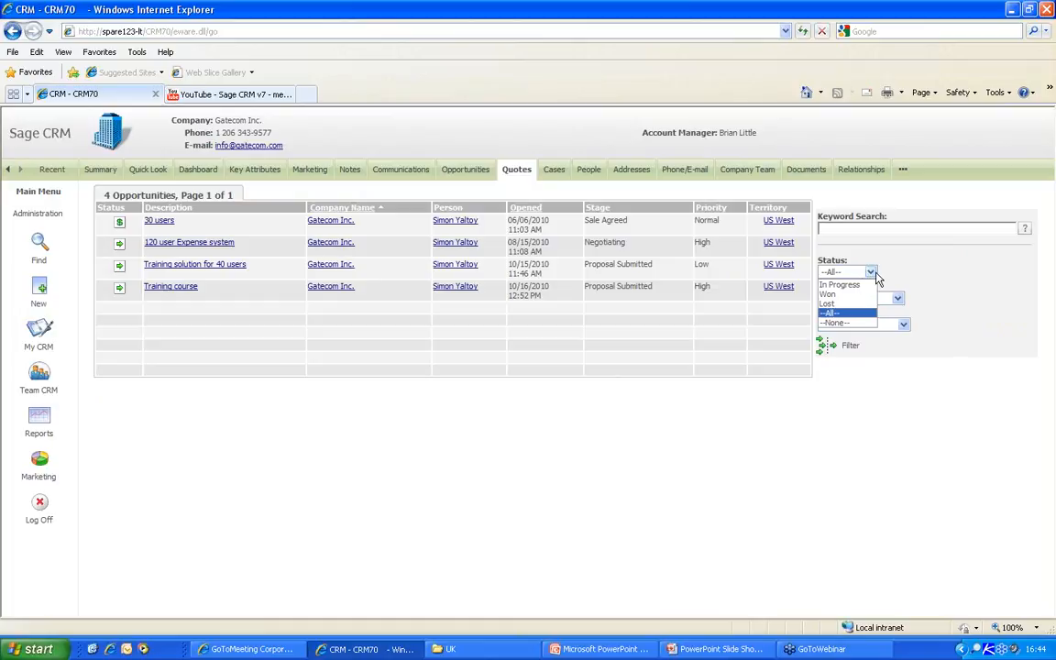
left_click(873, 275)
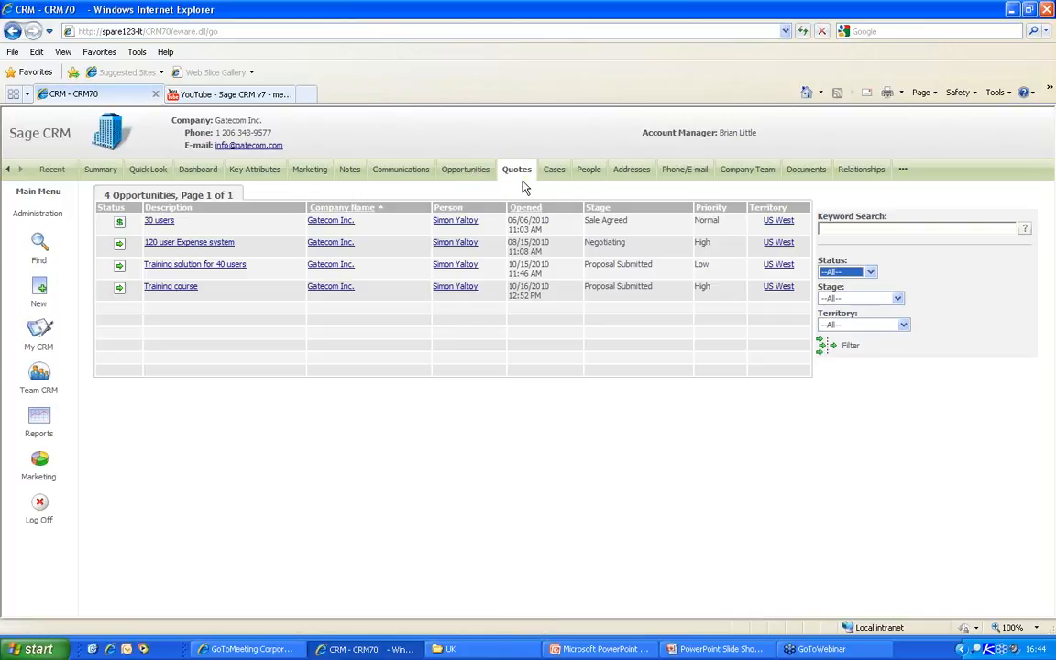
left_click(101, 174)
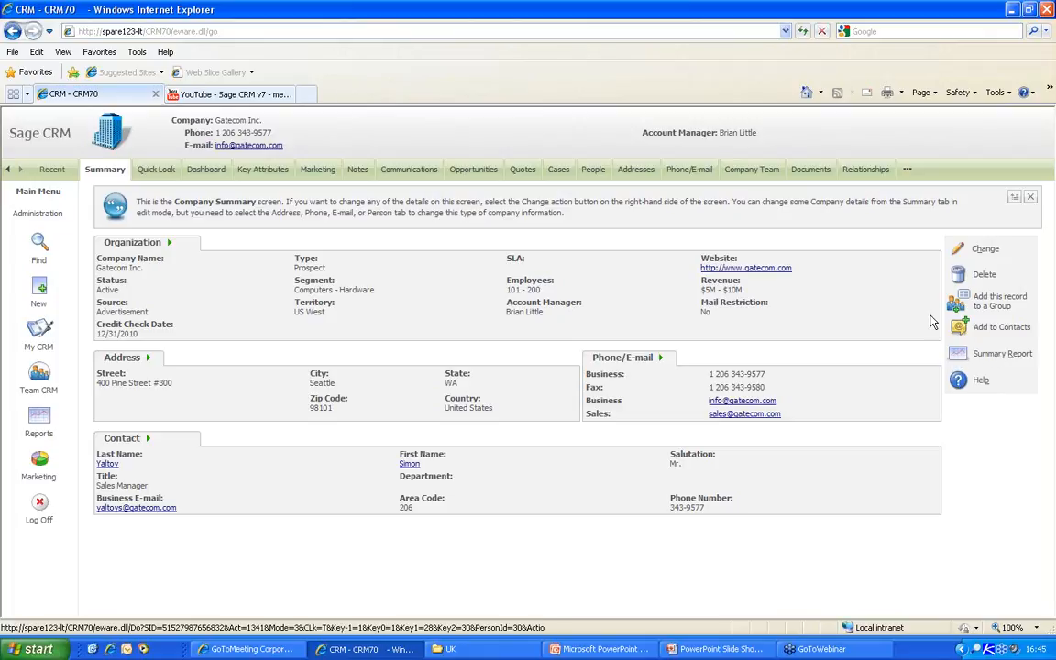
- Check the quick-create options and this user's Administration access, then return to the Main Menu
right_click(41, 291)
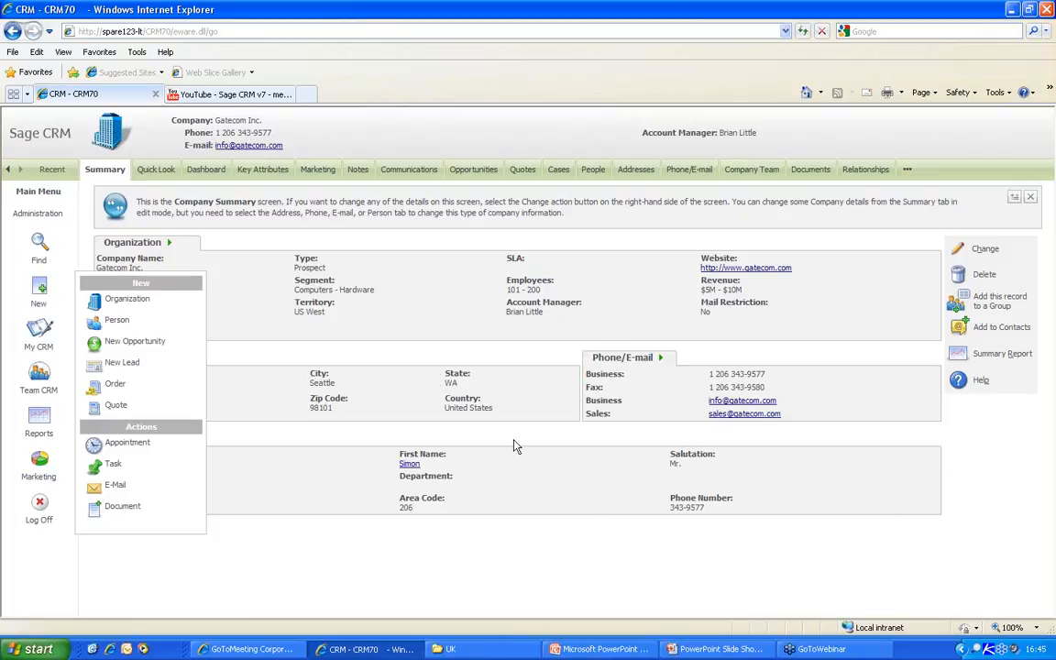
left_click(336, 332)
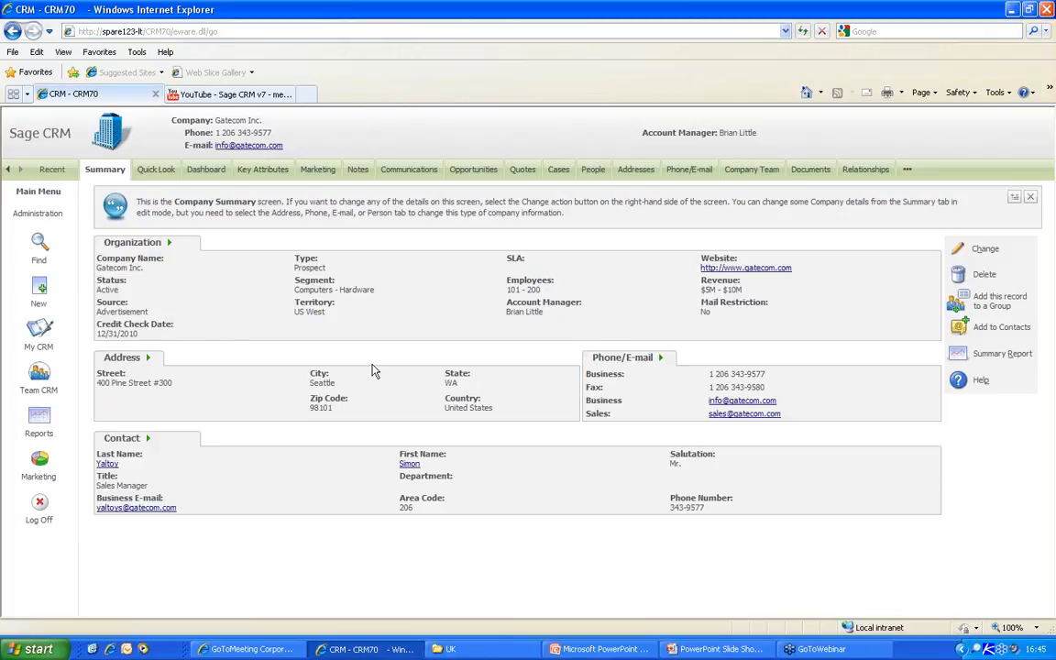
left_click(35, 214)
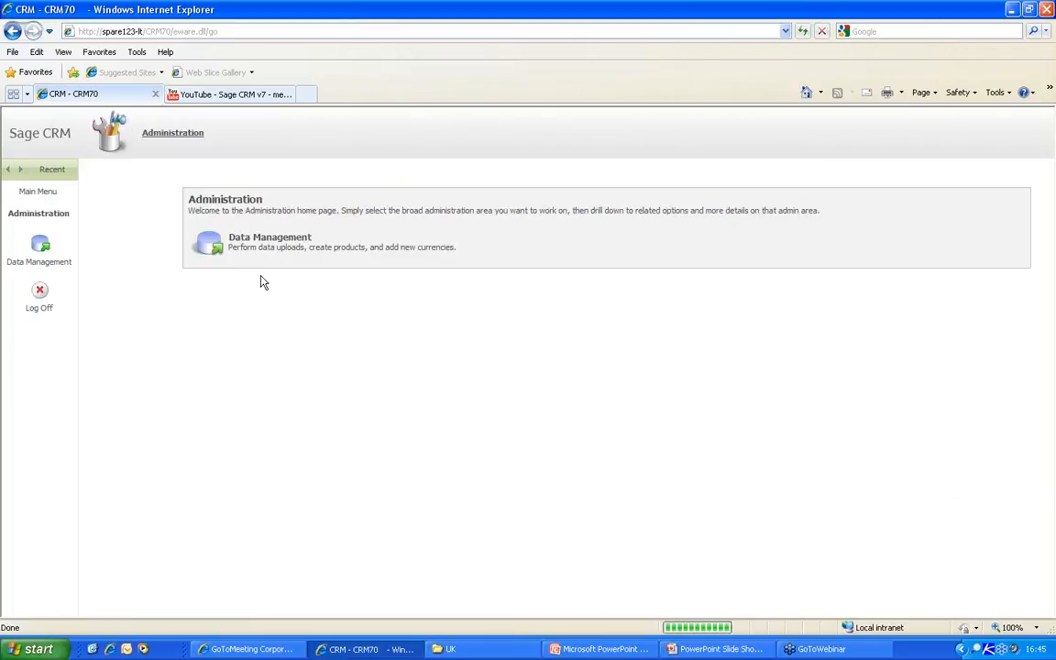
left_click(35, 198)
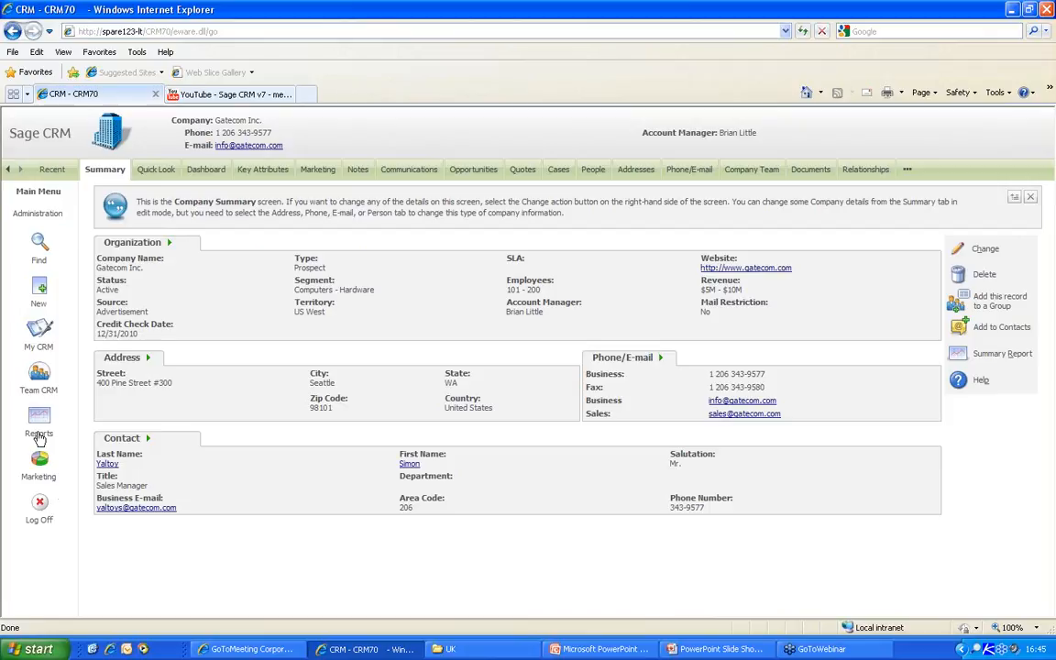
- Log off, sign back in as admin, and go to Administration
left_click(39, 511)
type("admin")
key("Return")
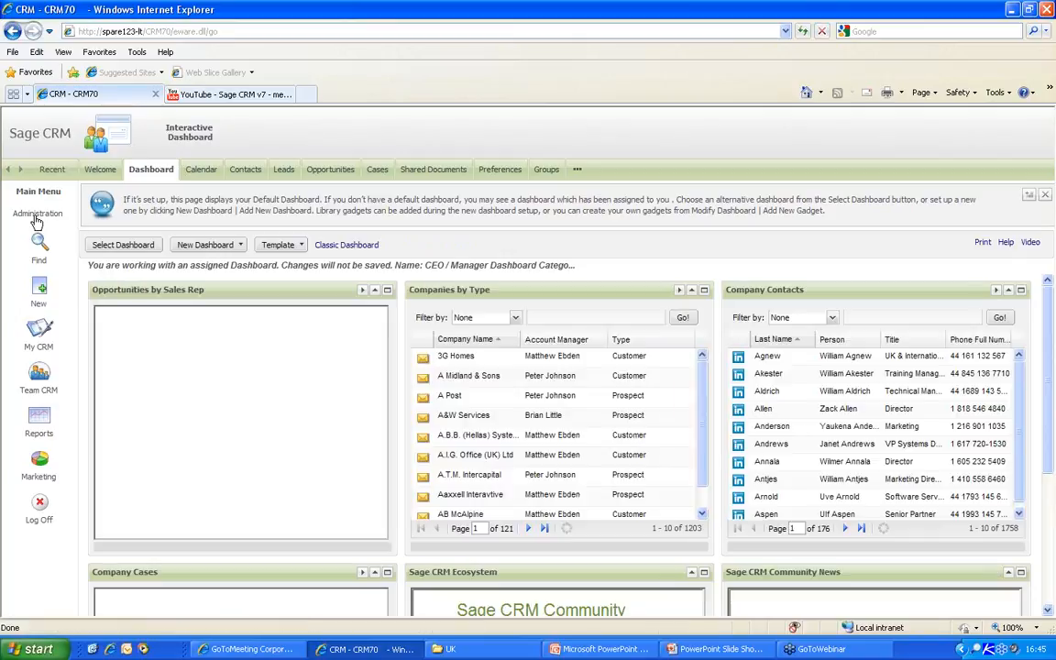
left_click(37, 220)
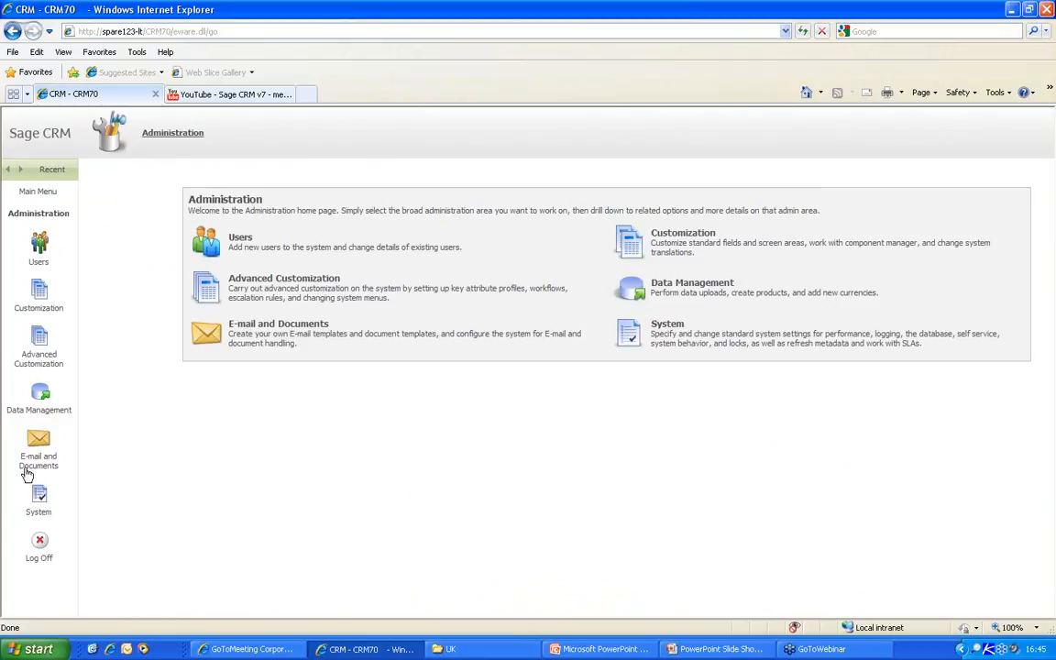
- Under Advanced Customization > Button Groups, save new group CompanySummaryButtons for the companysummary action
left_click(43, 339)
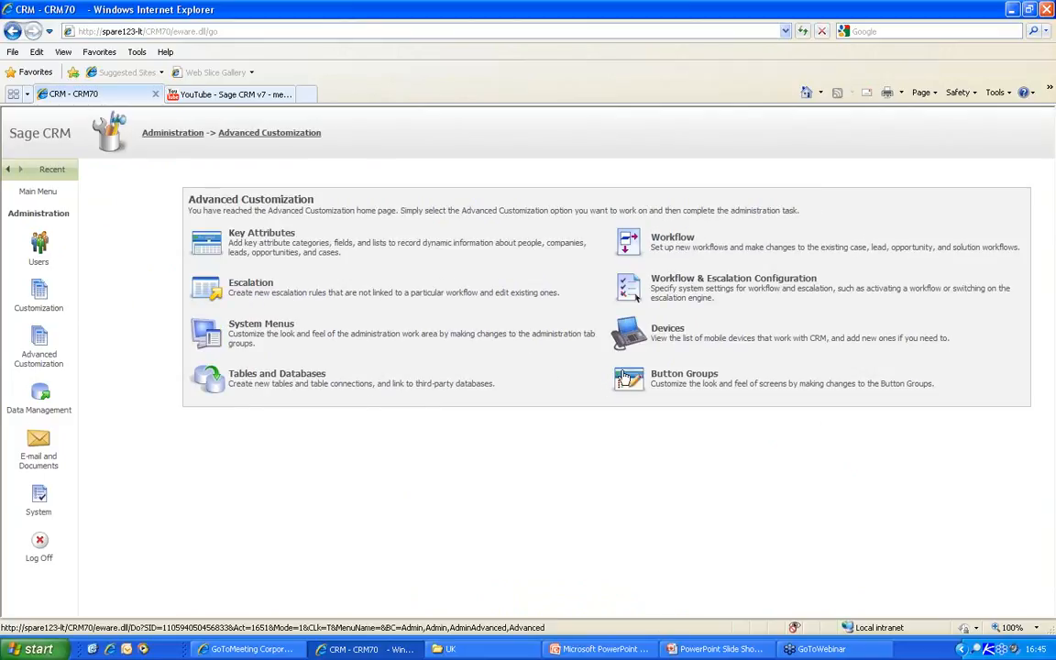
left_click(623, 378)
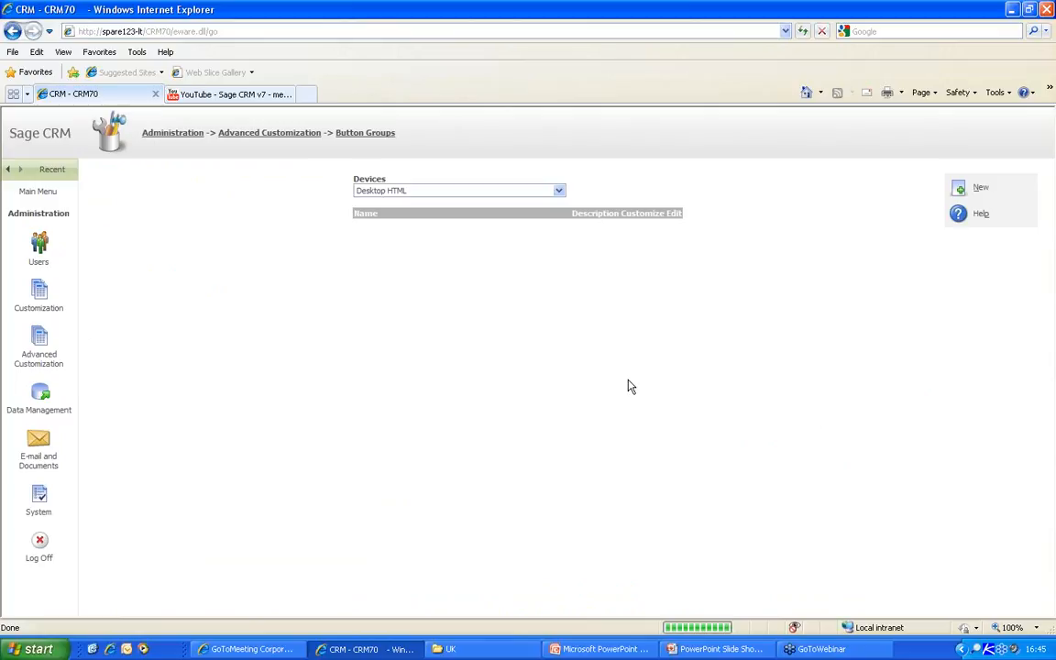
left_click(959, 188)
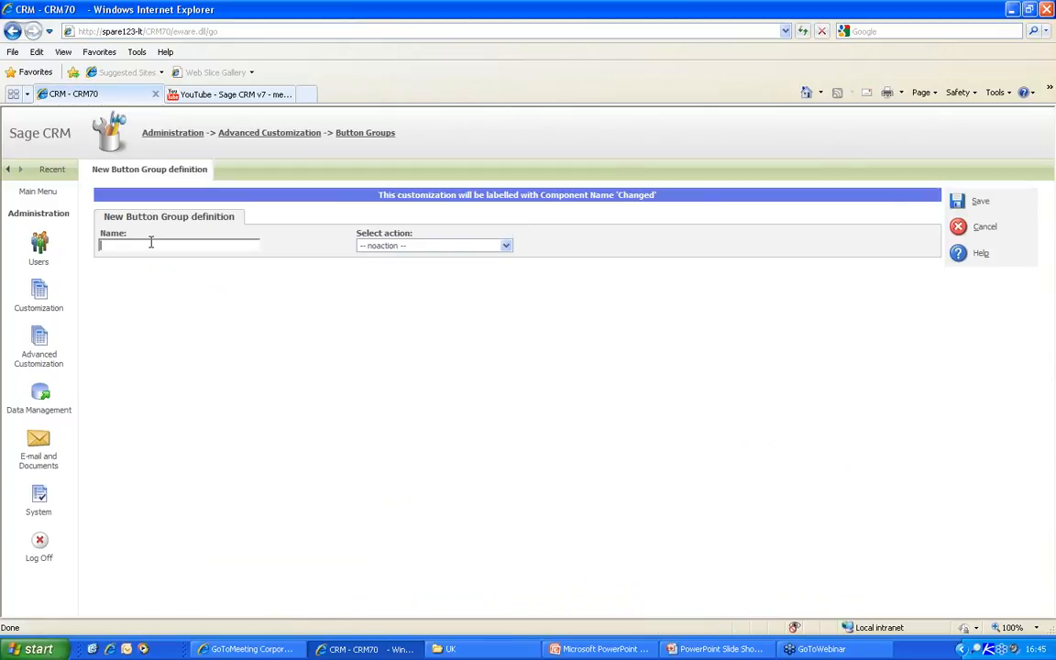
type("CompanySummaryButtons")
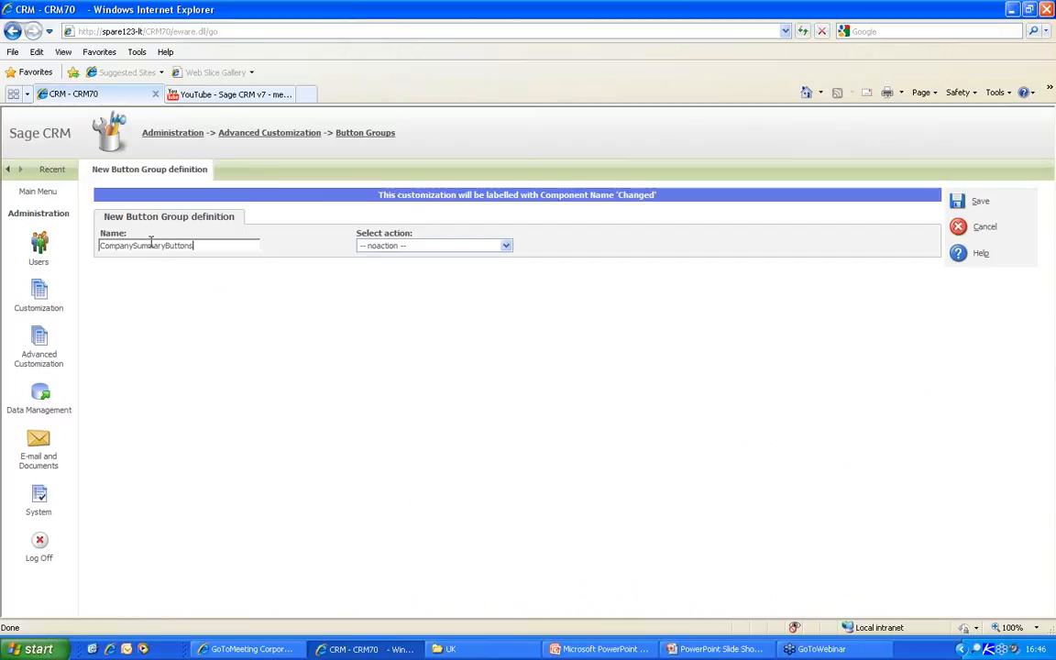
left_click(431, 245)
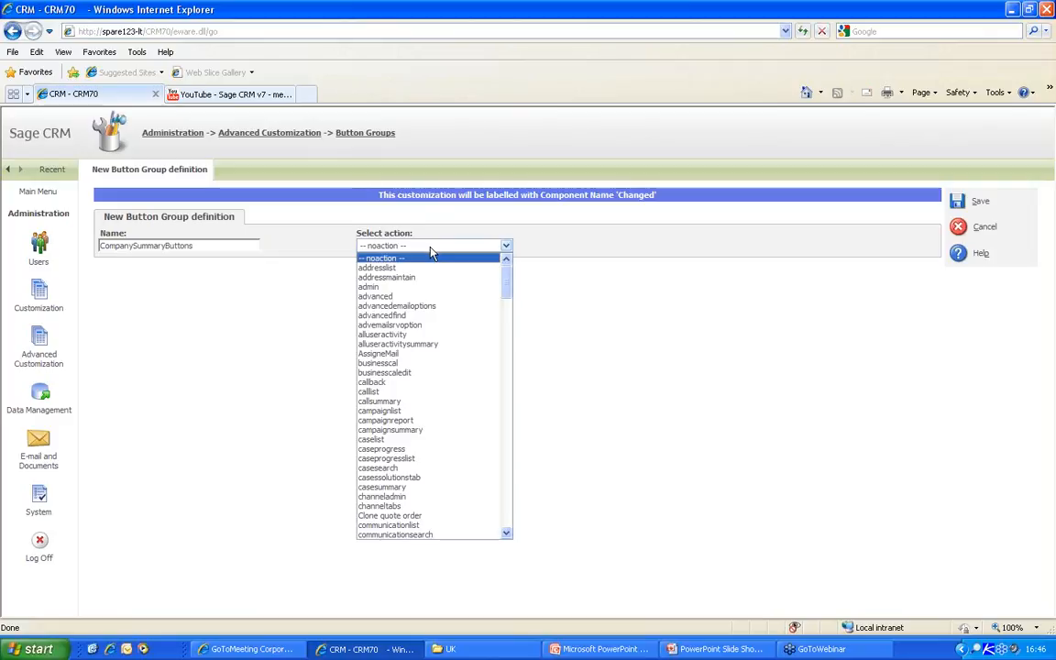
left_click_drag(506, 282, 513, 314)
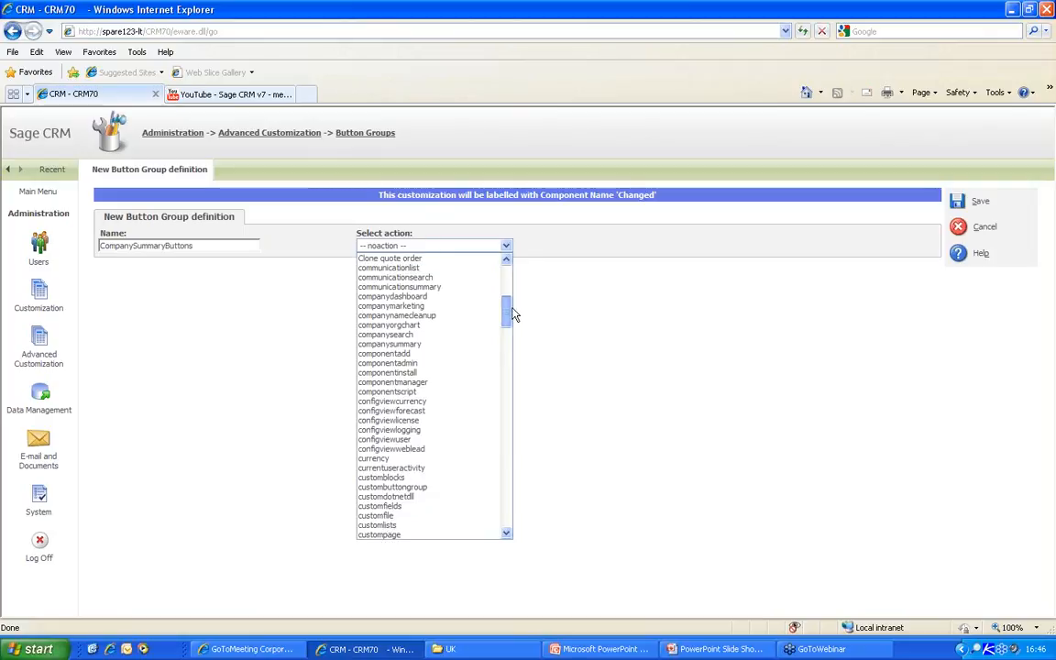
left_click(403, 344)
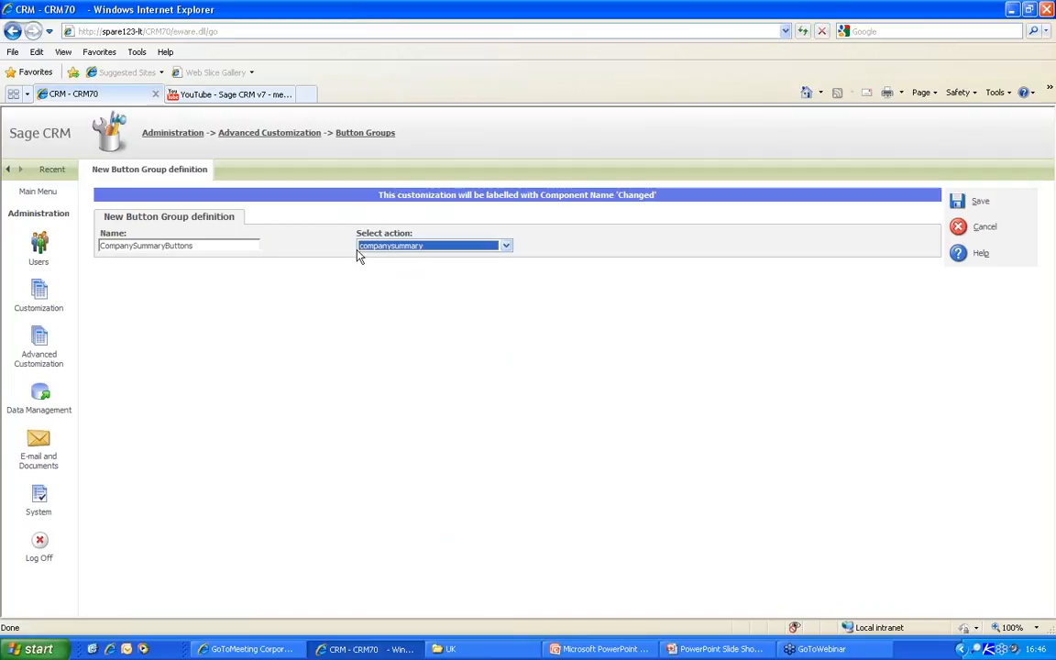
left_click(958, 201)
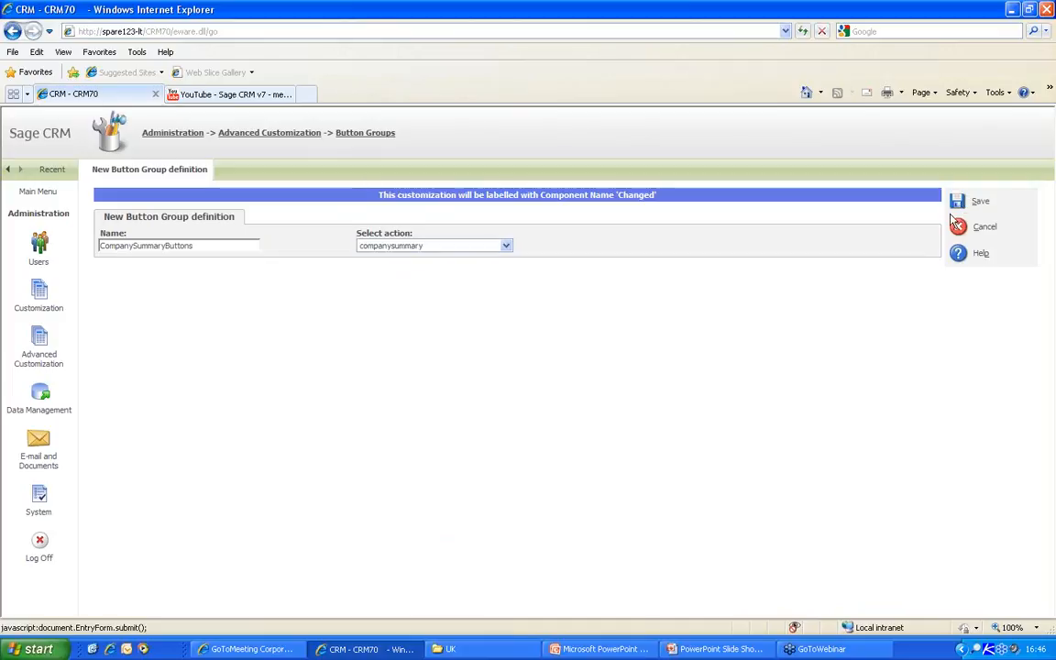
- Add a Quotes button with action runblock and block name QuotesList to CompanySummaryButtons
left_click(652, 230)
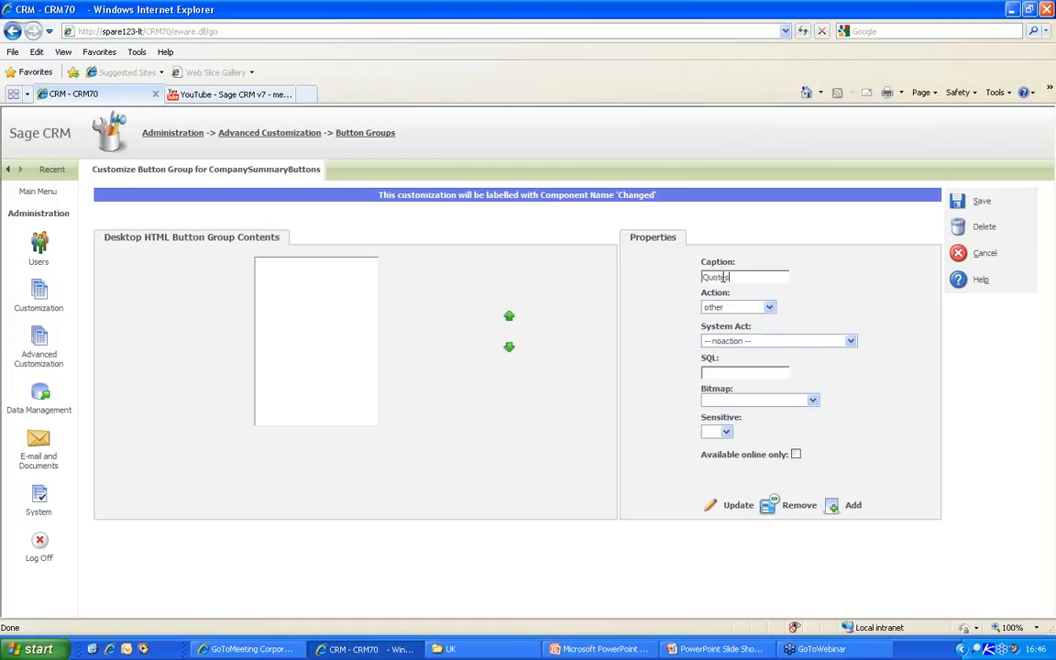
left_click(733, 307)
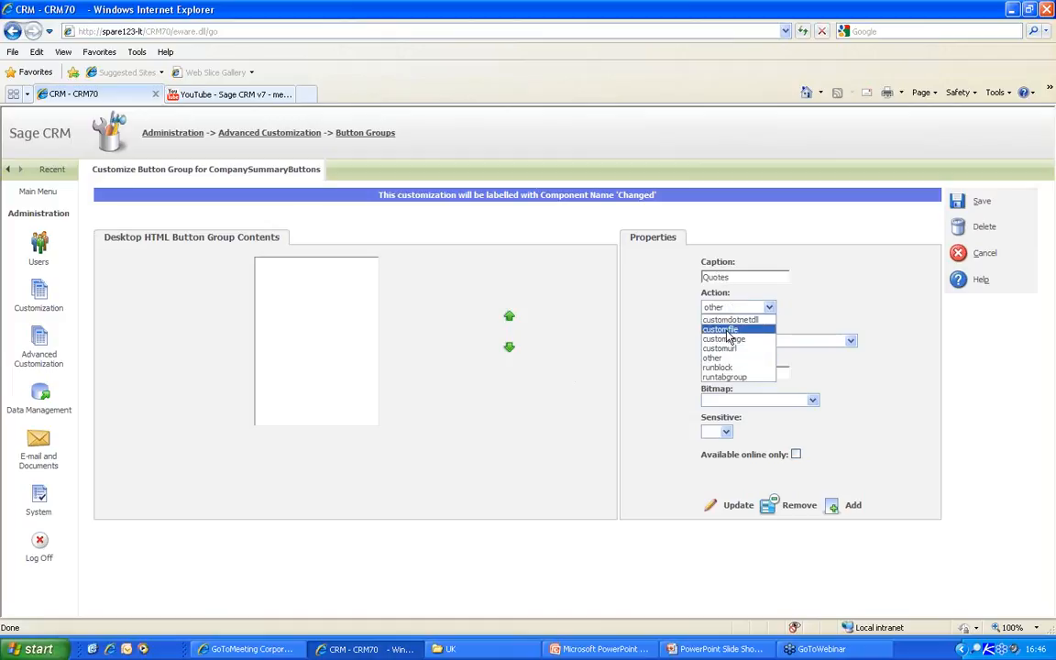
left_click(718, 367)
type("OpportunityList")
left_click_drag(779, 335, 669, 335)
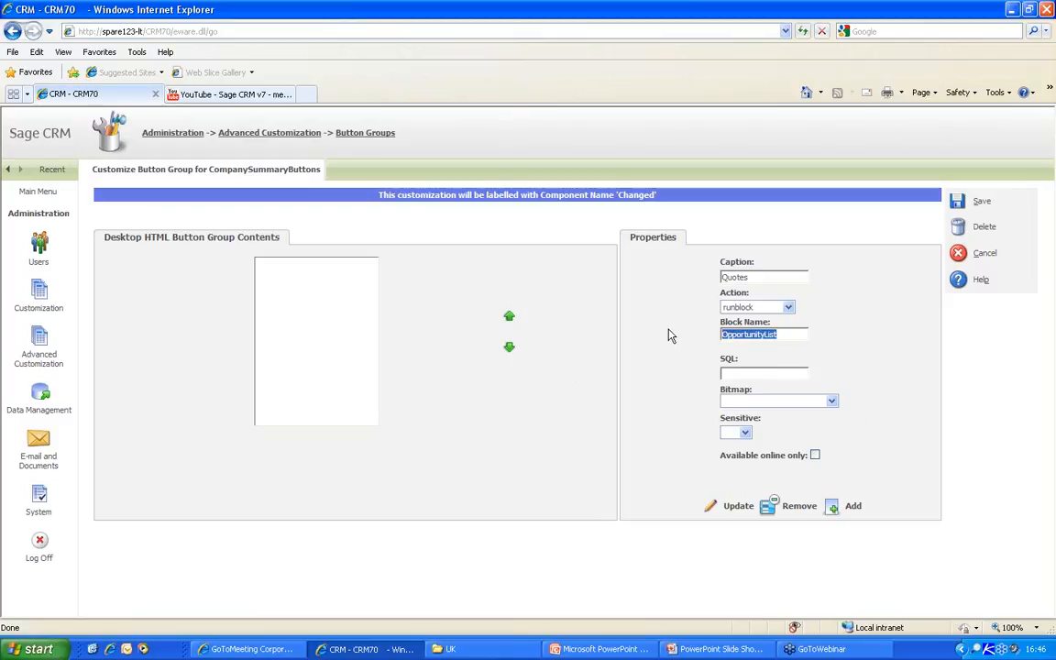
type("QuotesList")
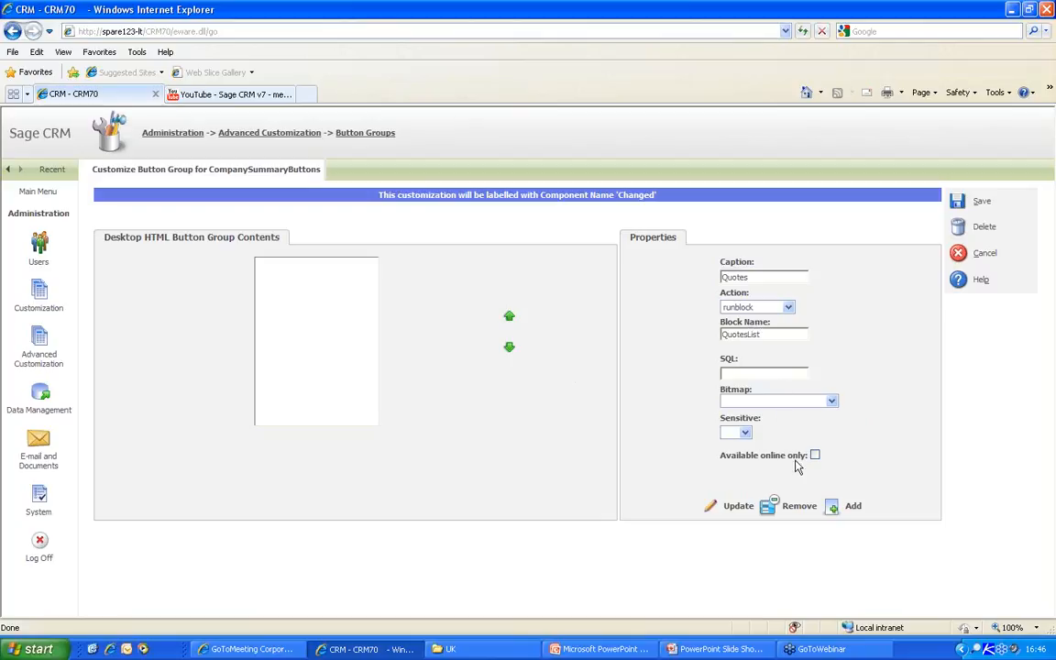
left_click(836, 509)
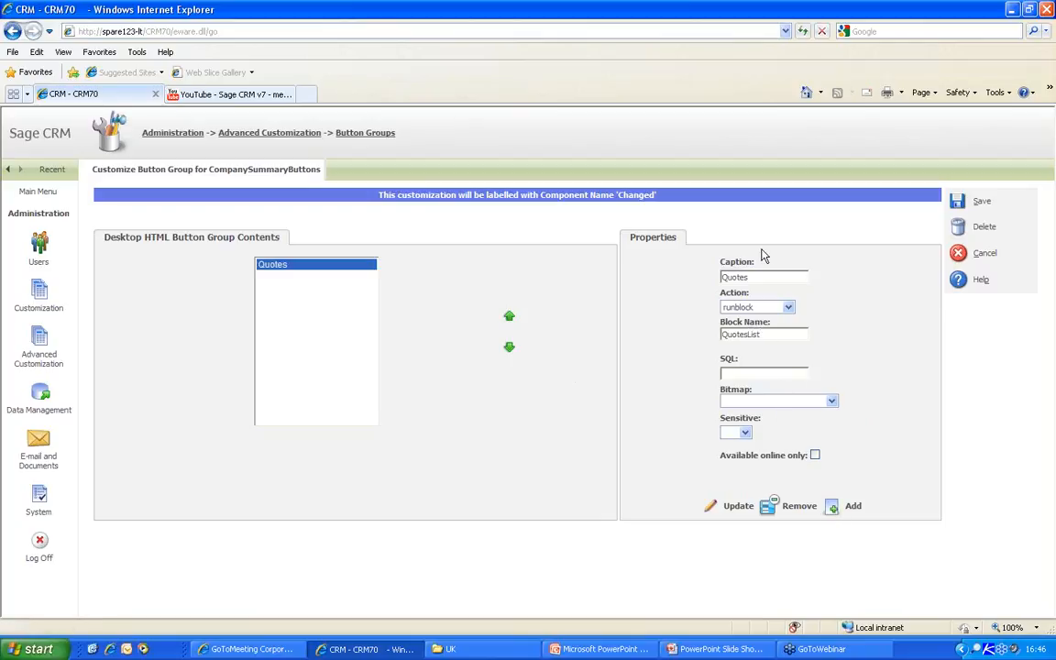
left_click_drag(754, 280, 685, 285)
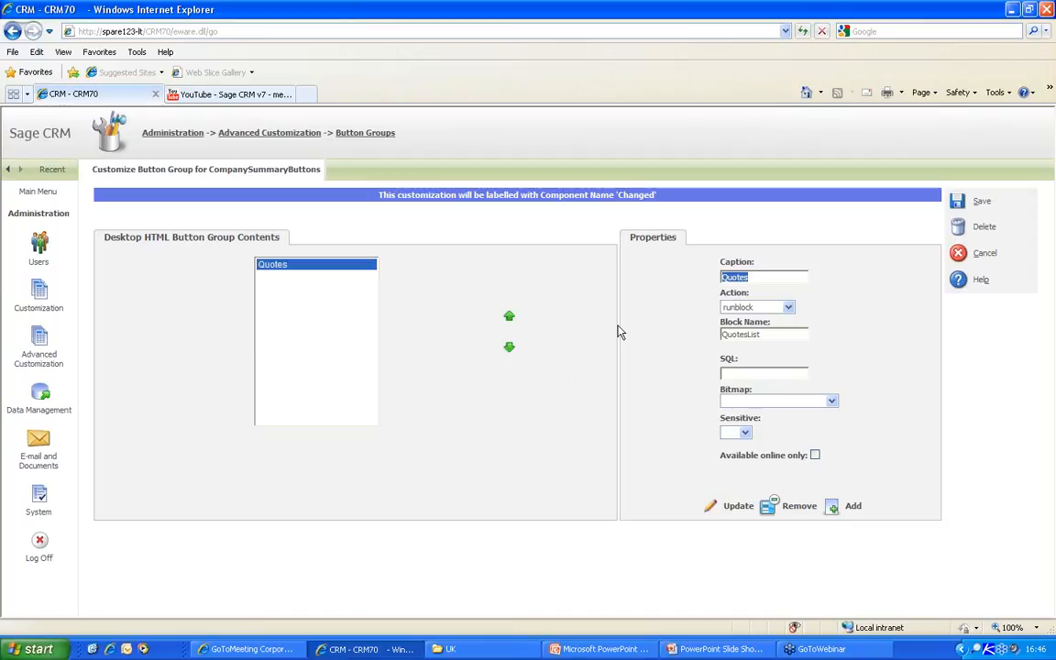
- Set up a Send a Letter button using action other with system action sendletter
type("Send a Letter")
left_click(741, 310)
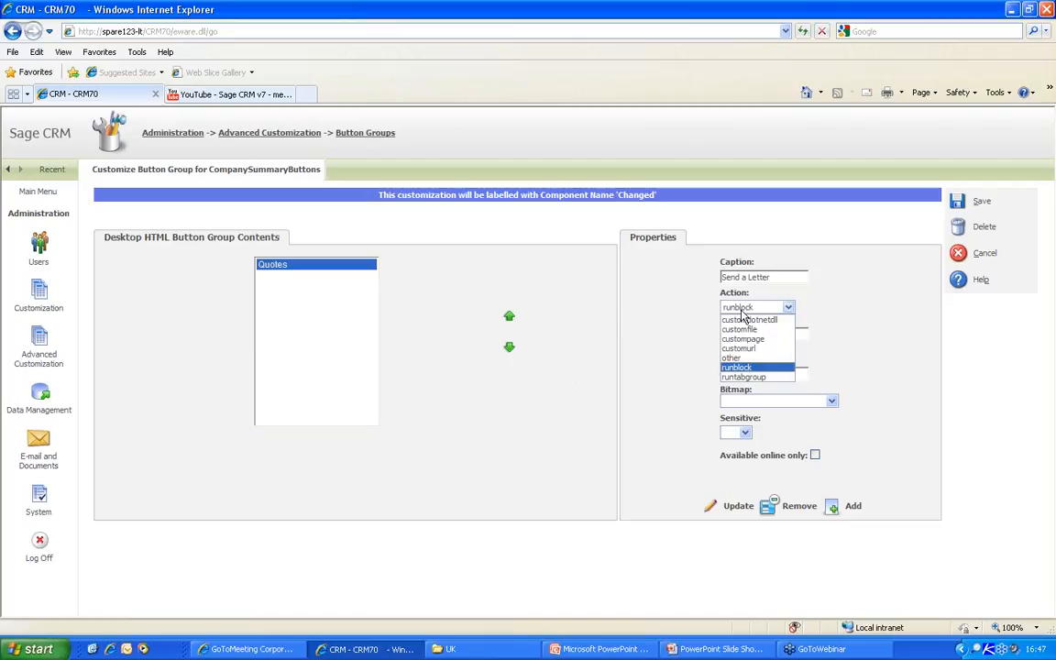
left_click(742, 359)
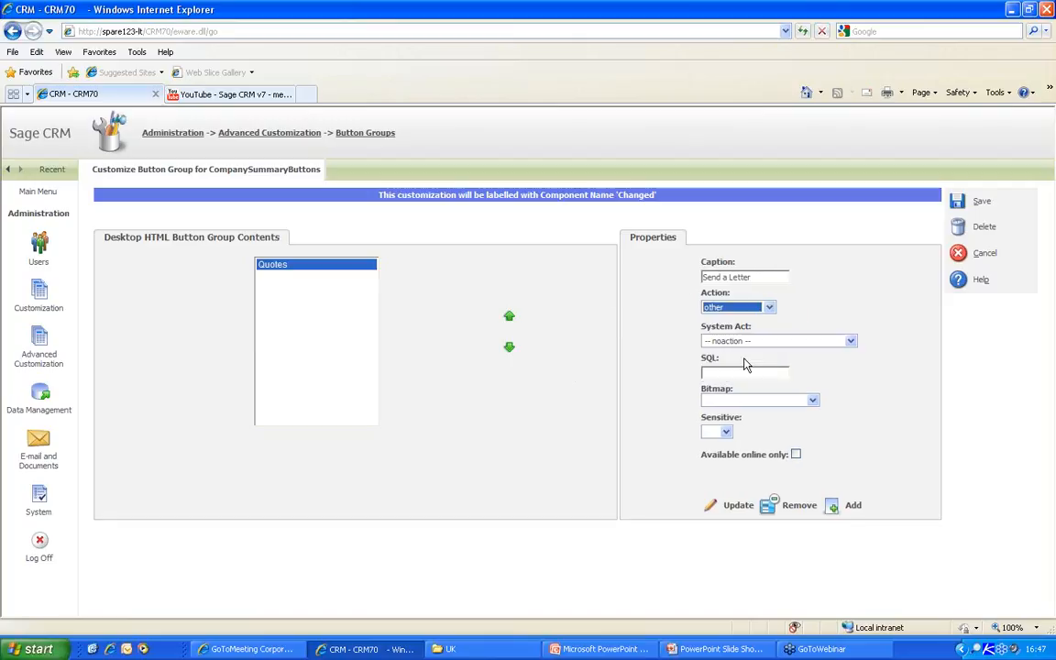
left_click(747, 341)
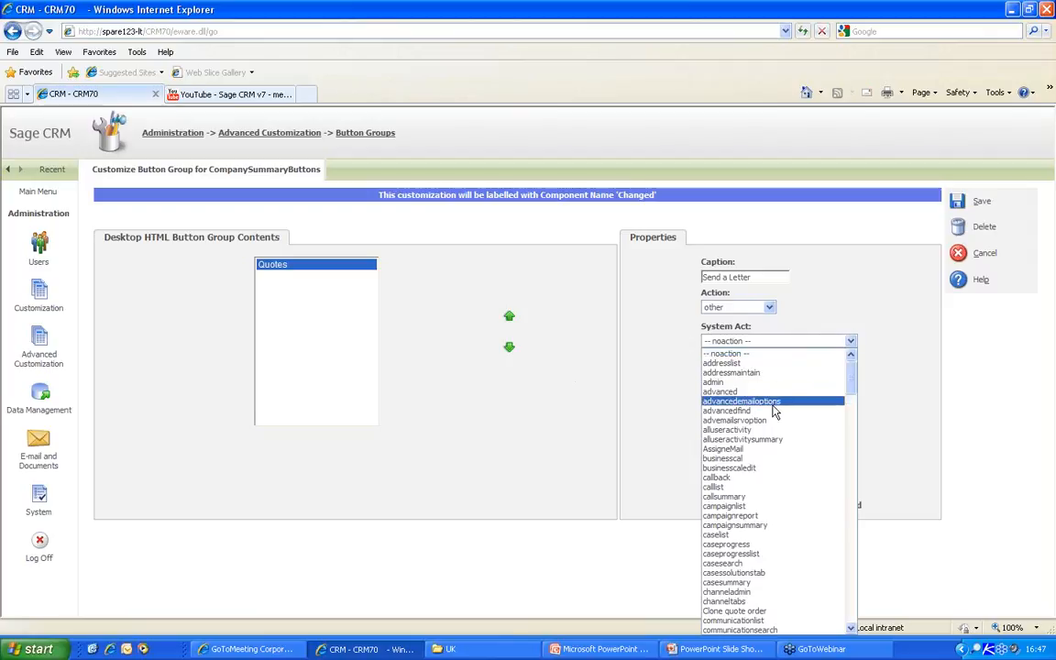
key("s")
scroll(775, 446, "down", 9)
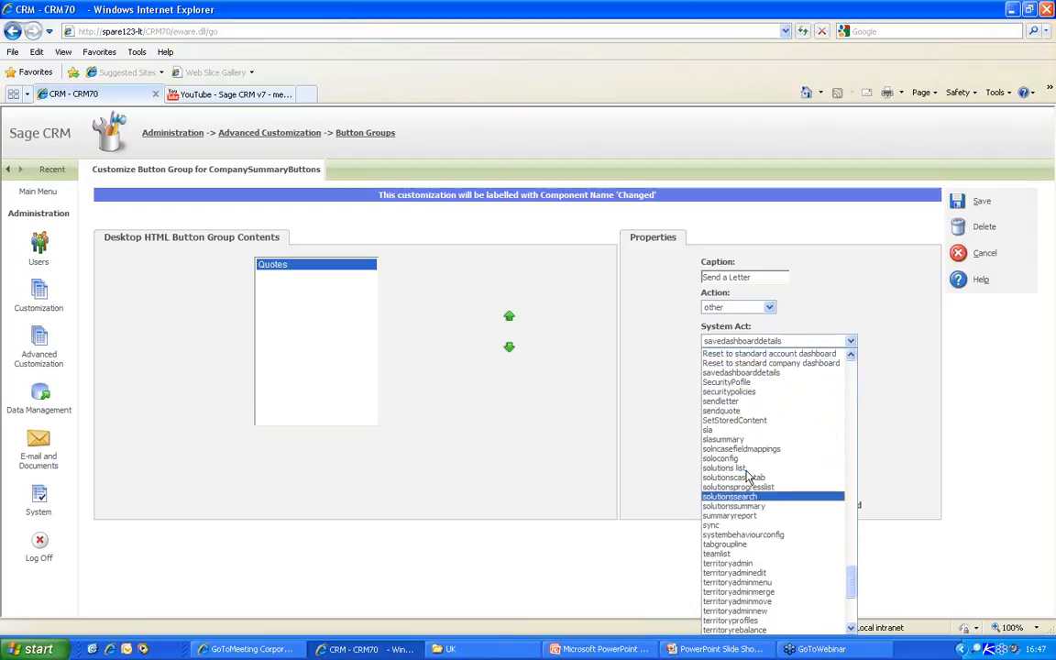
left_click(744, 402)
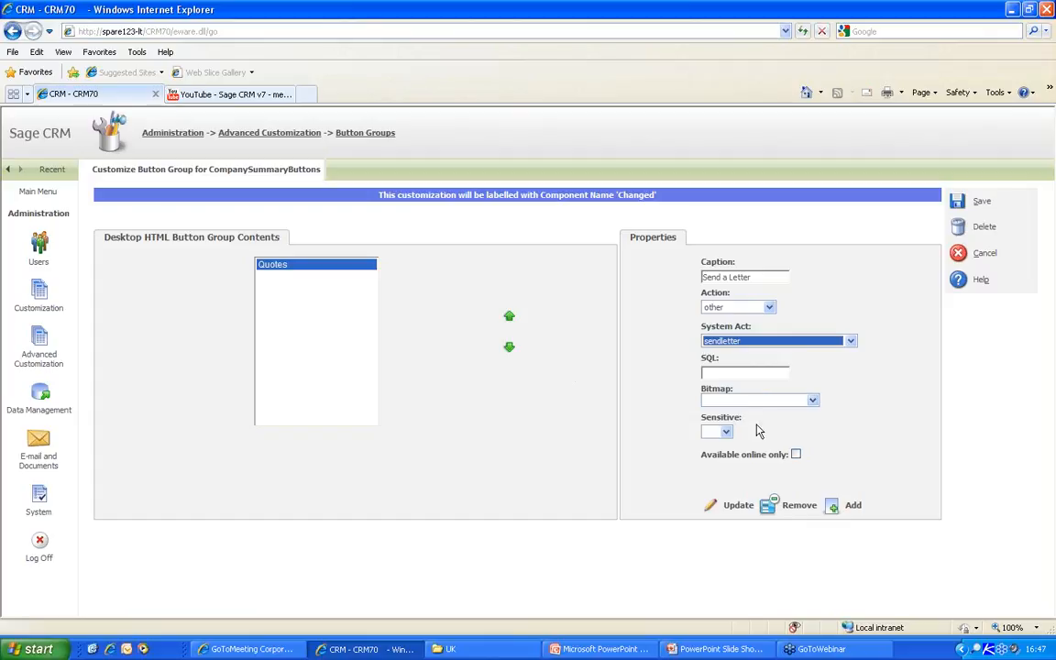
left_click(720, 371)
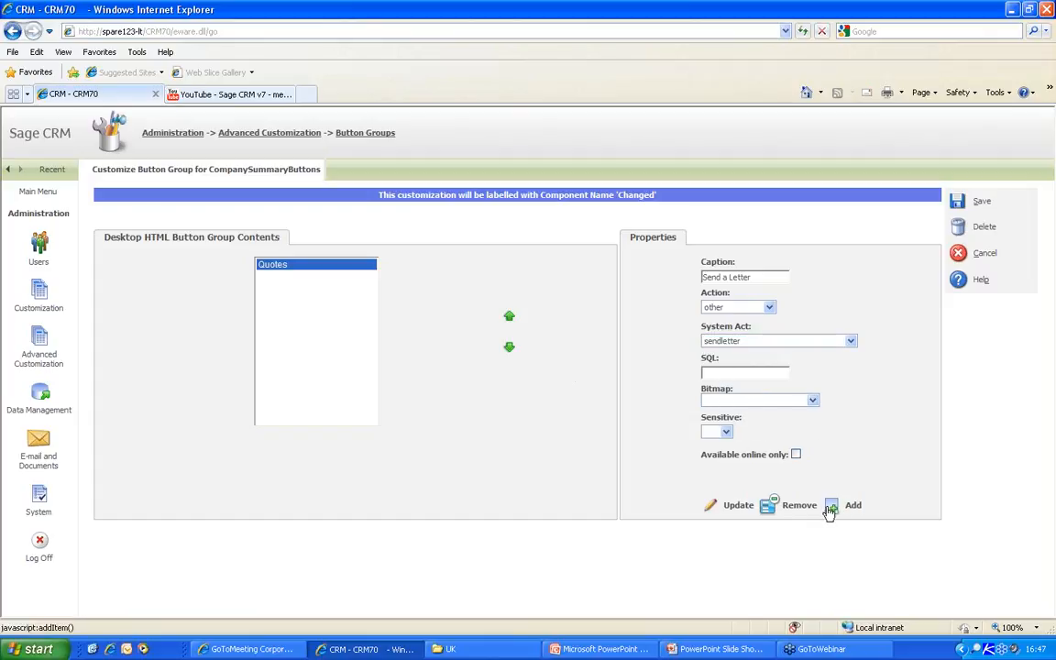
- Give the Send a Letter button the newdocument.gif image and add it to the group
left_click(813, 401)
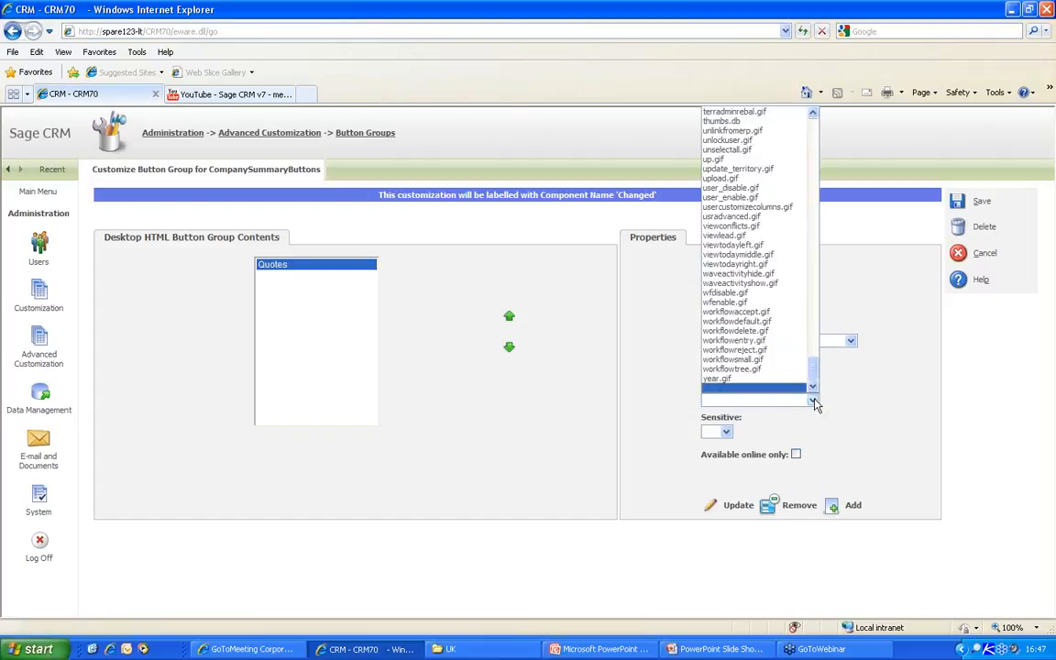
scroll(730, 252, "up", 3)
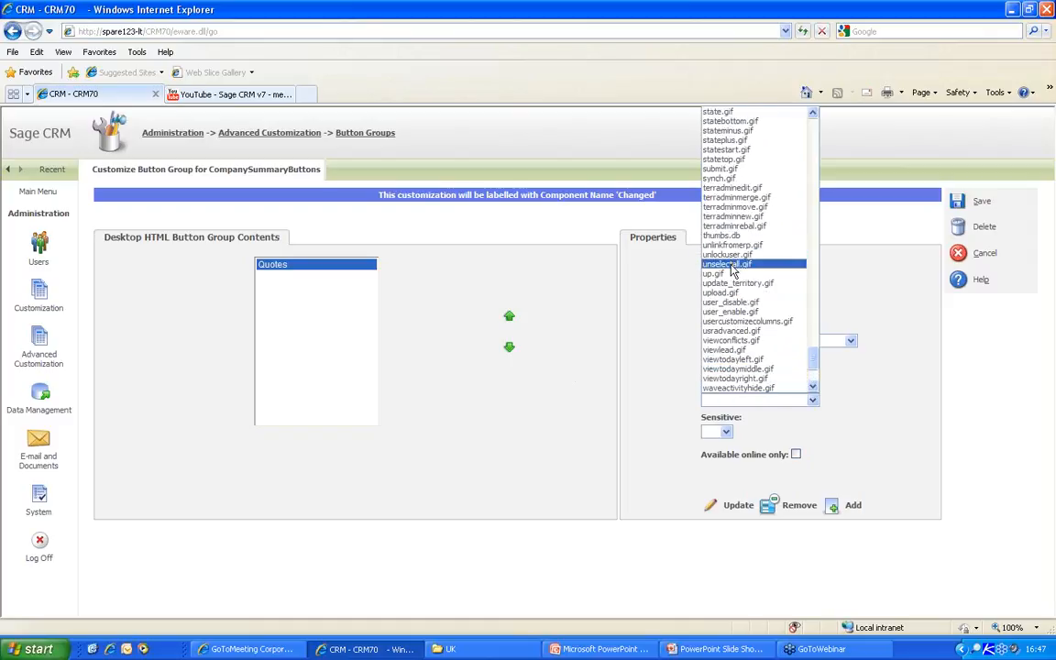
scroll(733, 272, "up", 10)
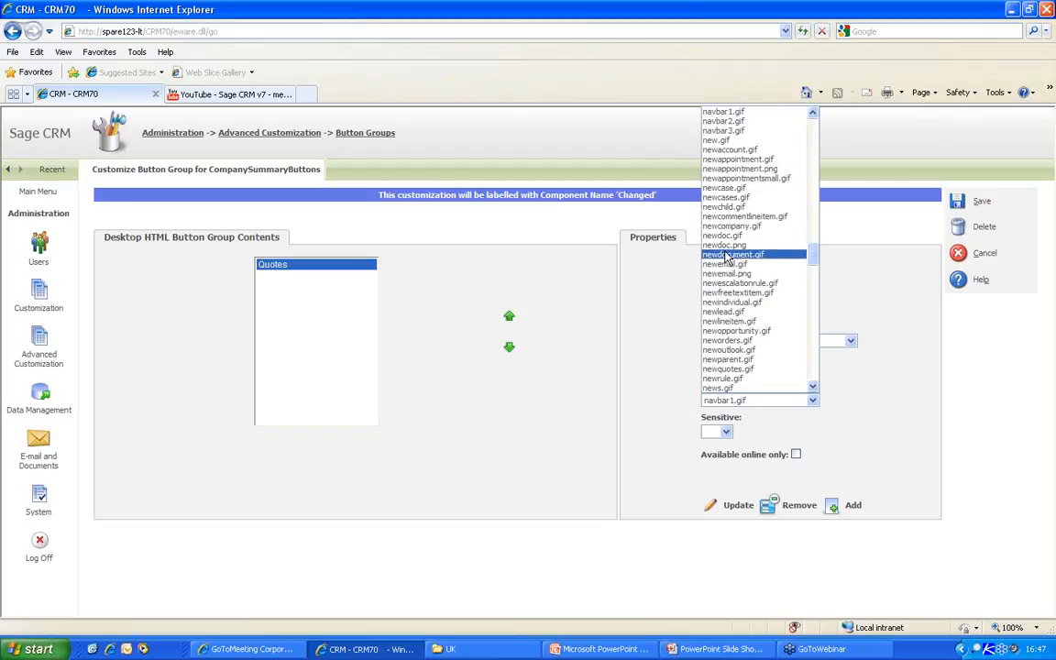
left_click(725, 254)
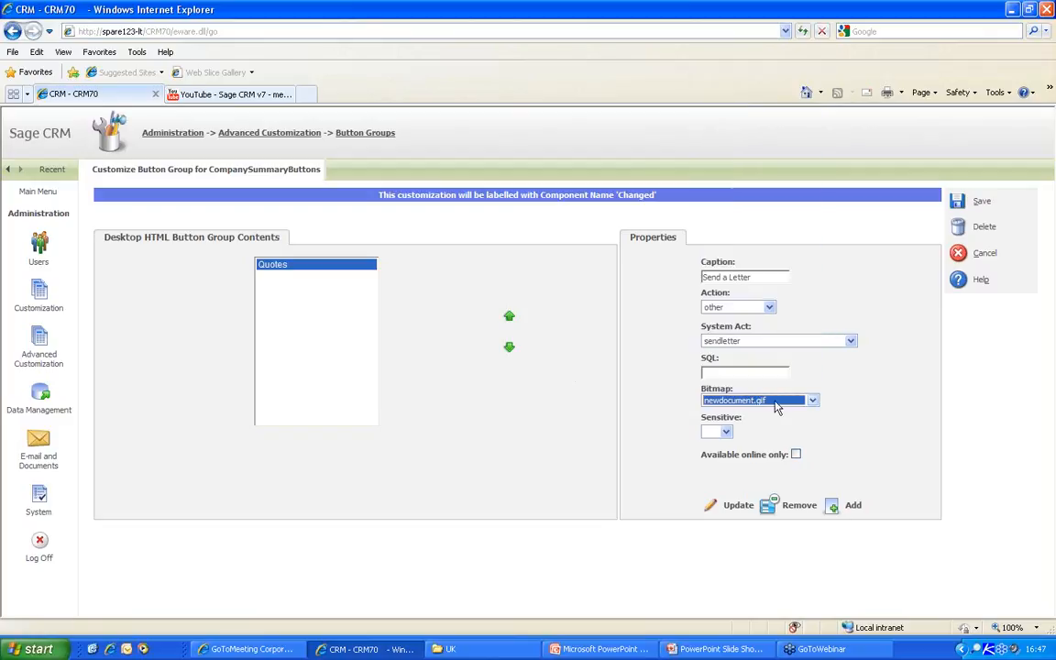
left_click(838, 508)
- Update the Quotes button to use list.gif, then save the CompanySummaryButtons group
left_click(271, 266)
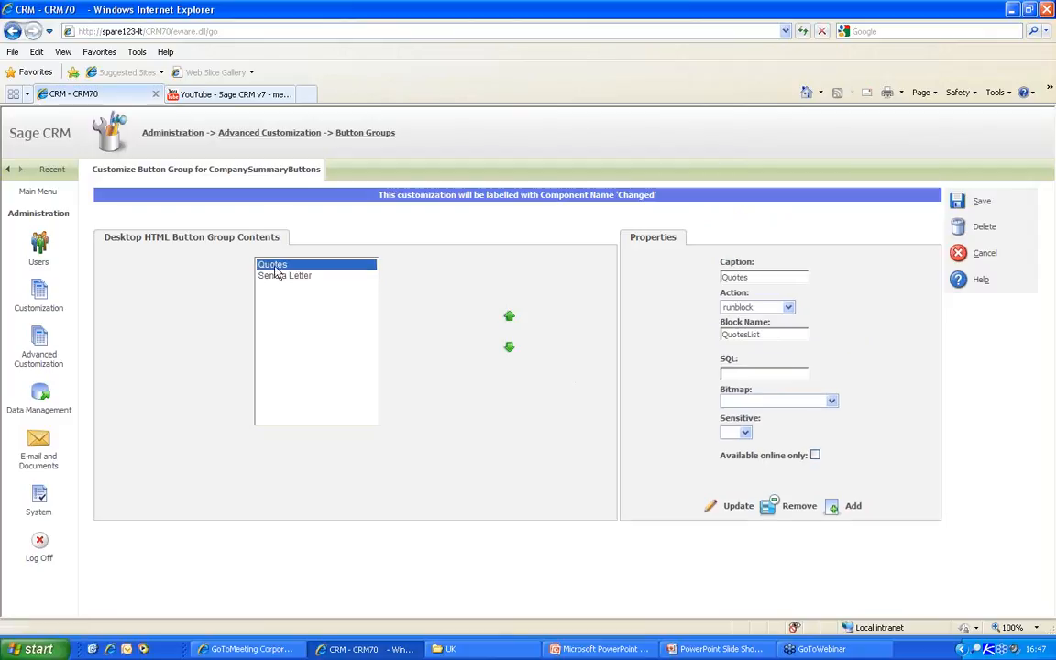
left_click(831, 401)
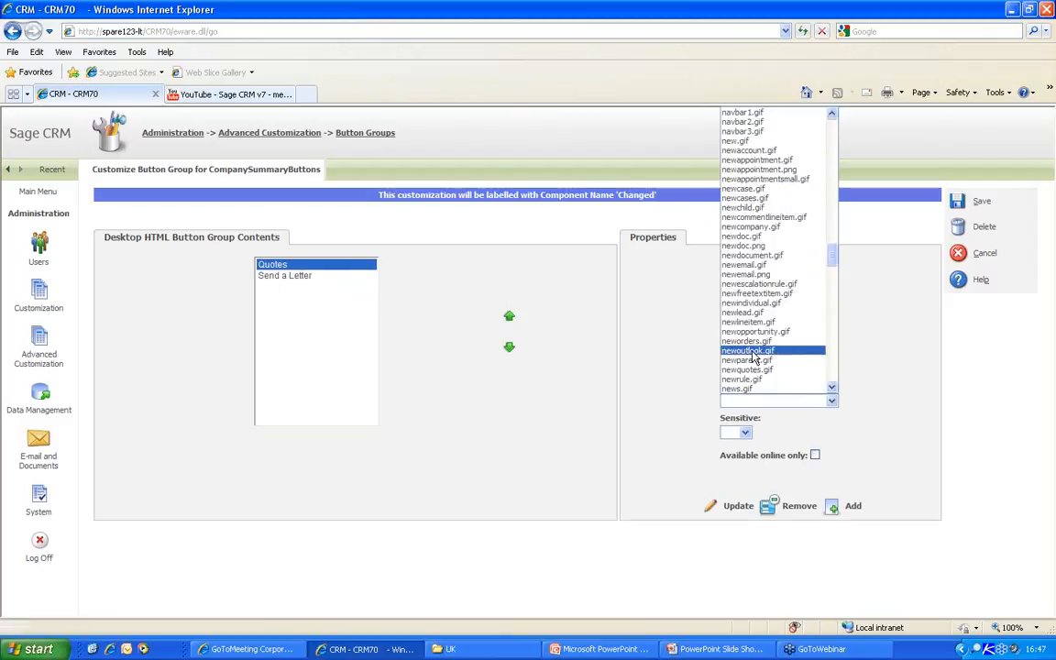
key("l")
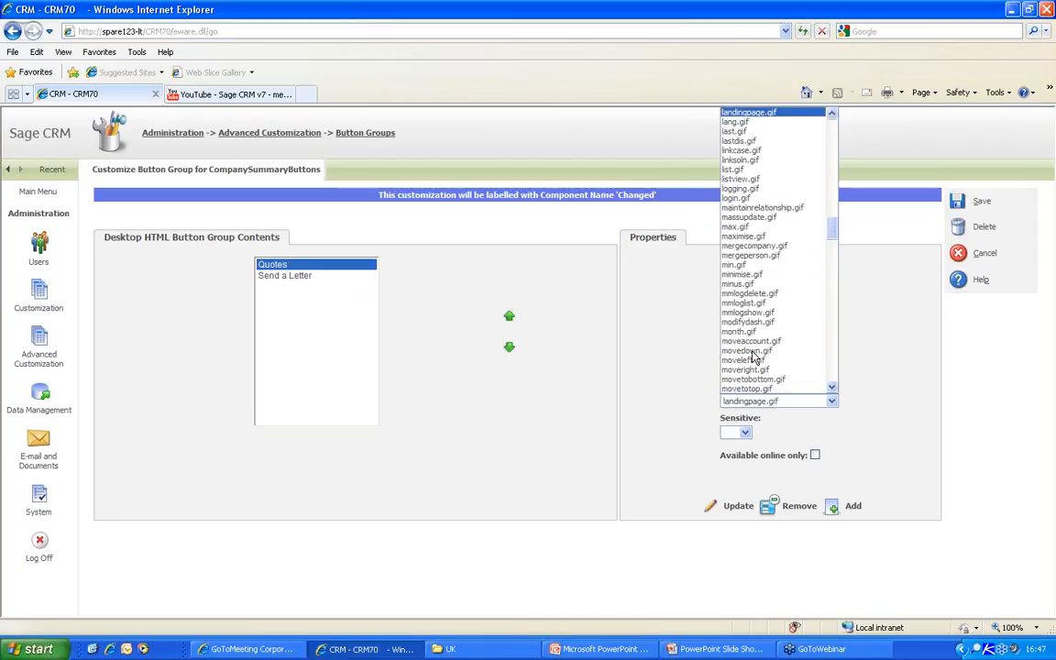
left_click(732, 170)
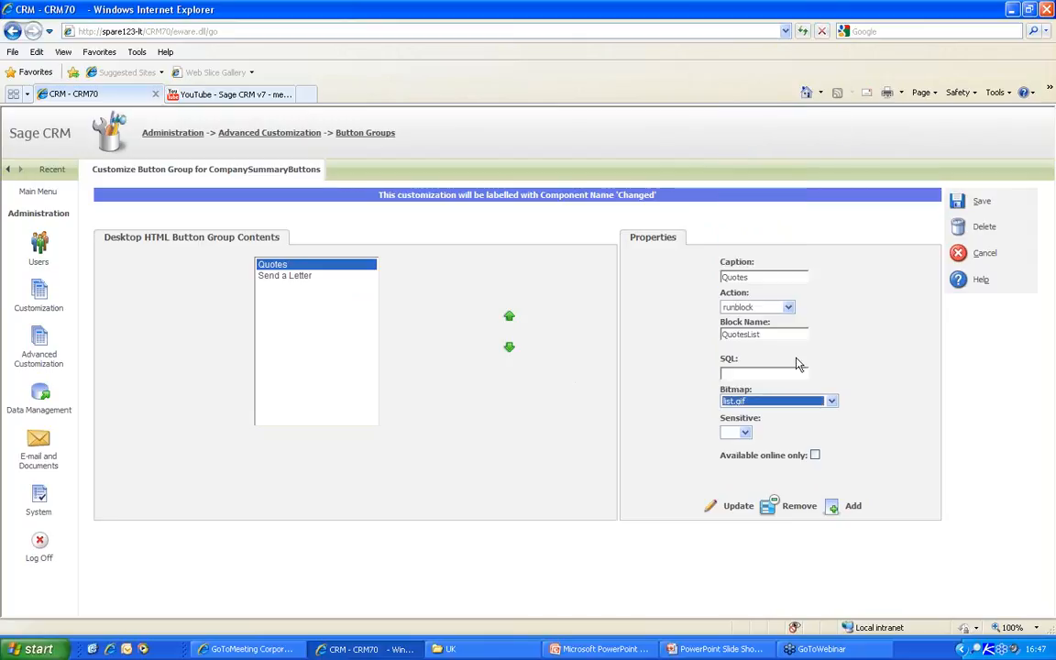
left_click(741, 509)
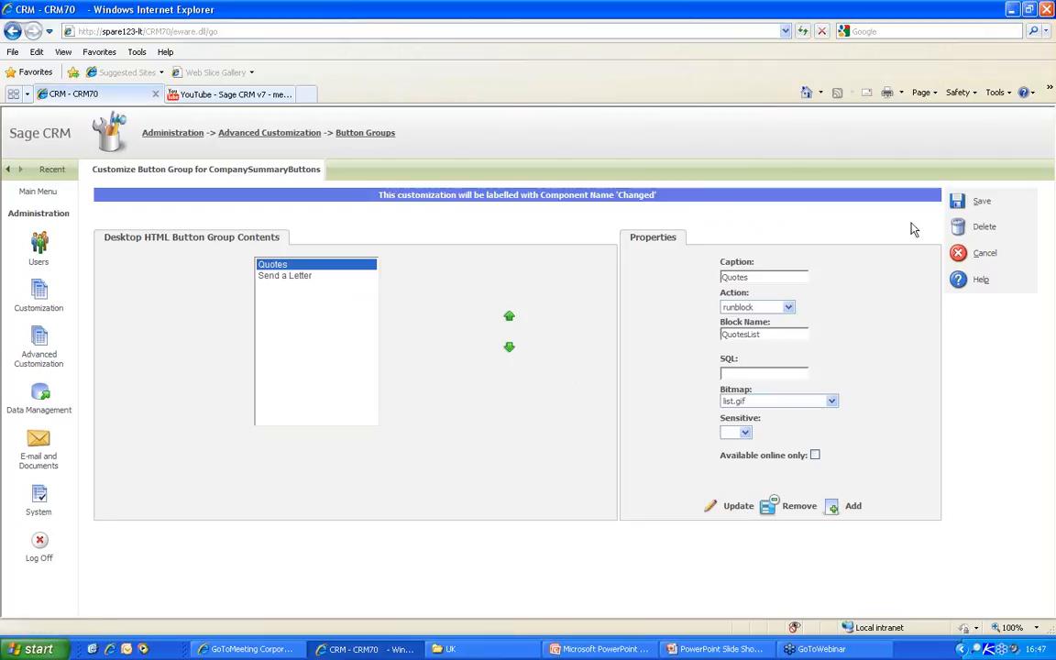
left_click(958, 202)
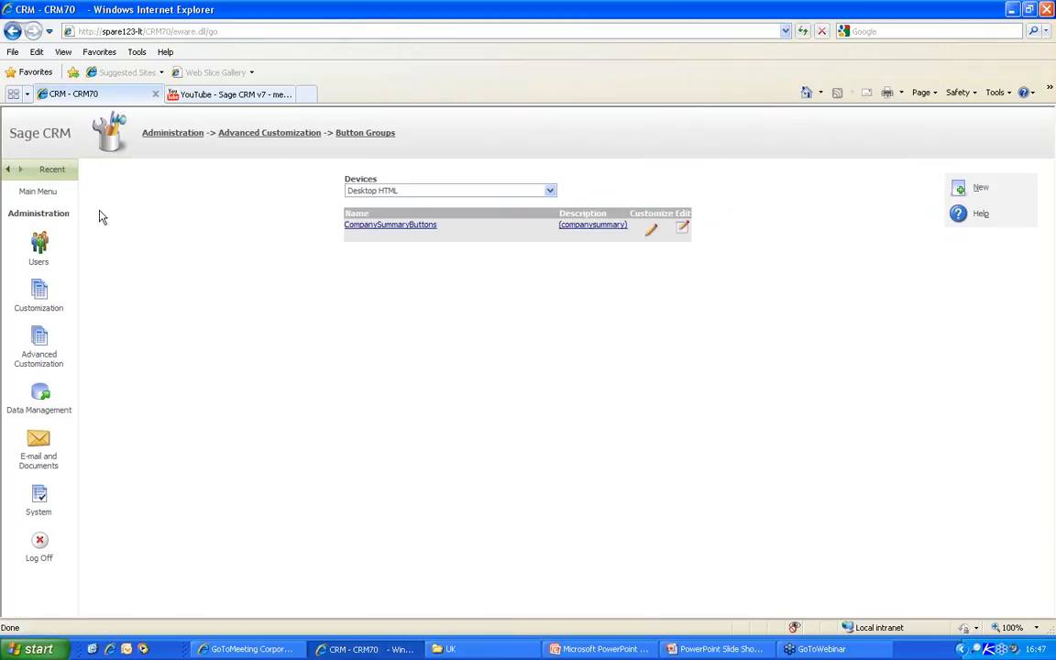
- Open Gatecom Inc. from Recent, test its Quote button, then start Send a Letter
left_click(52, 174)
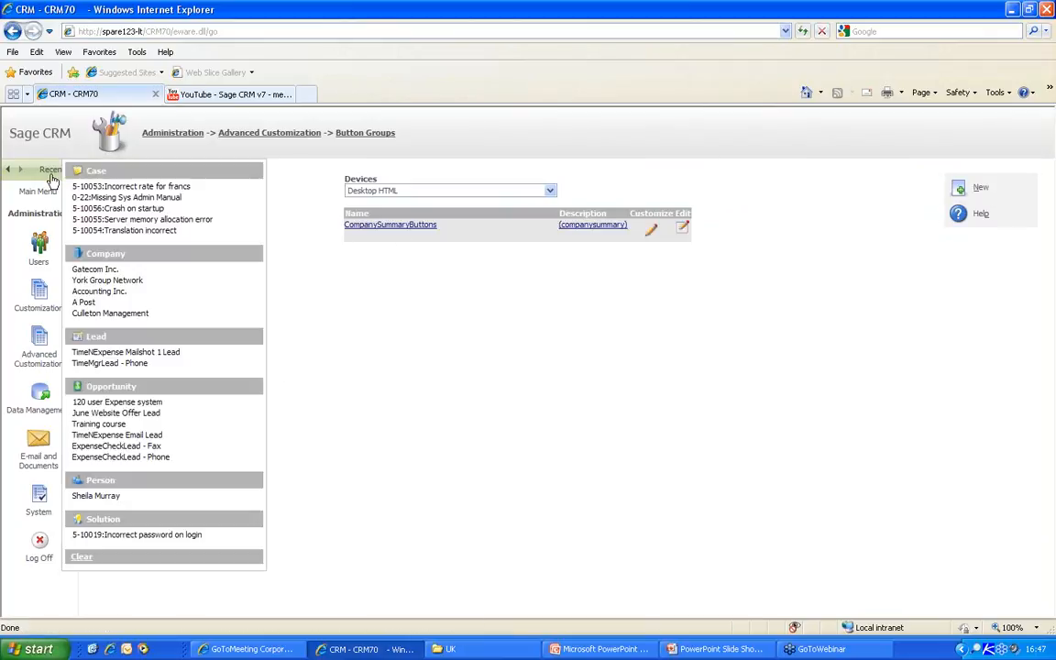
left_click(99, 266)
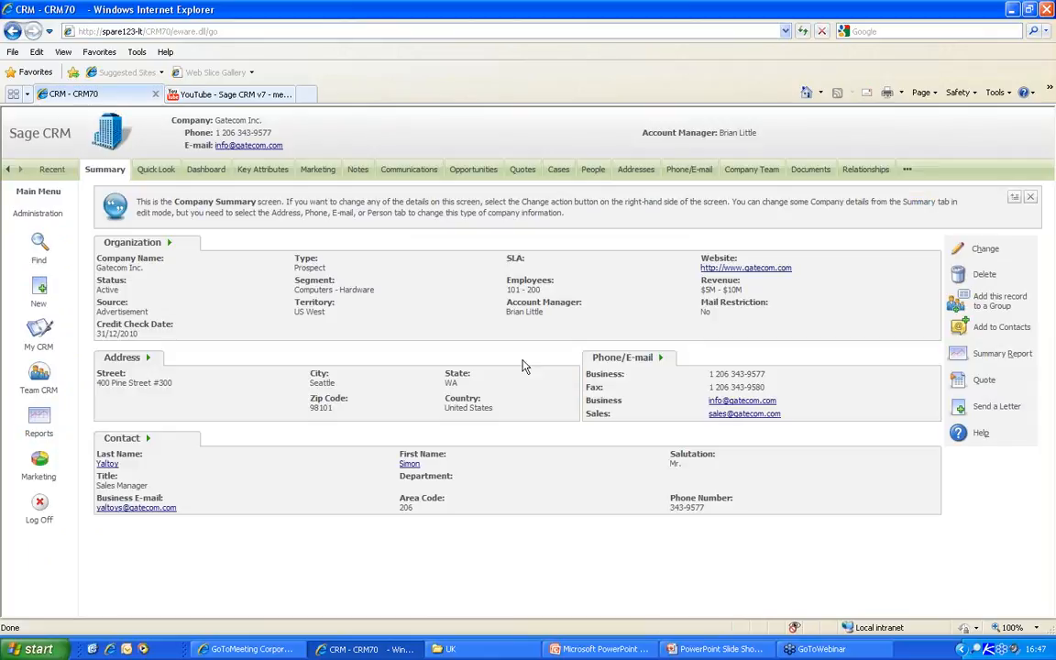
left_click(981, 381)
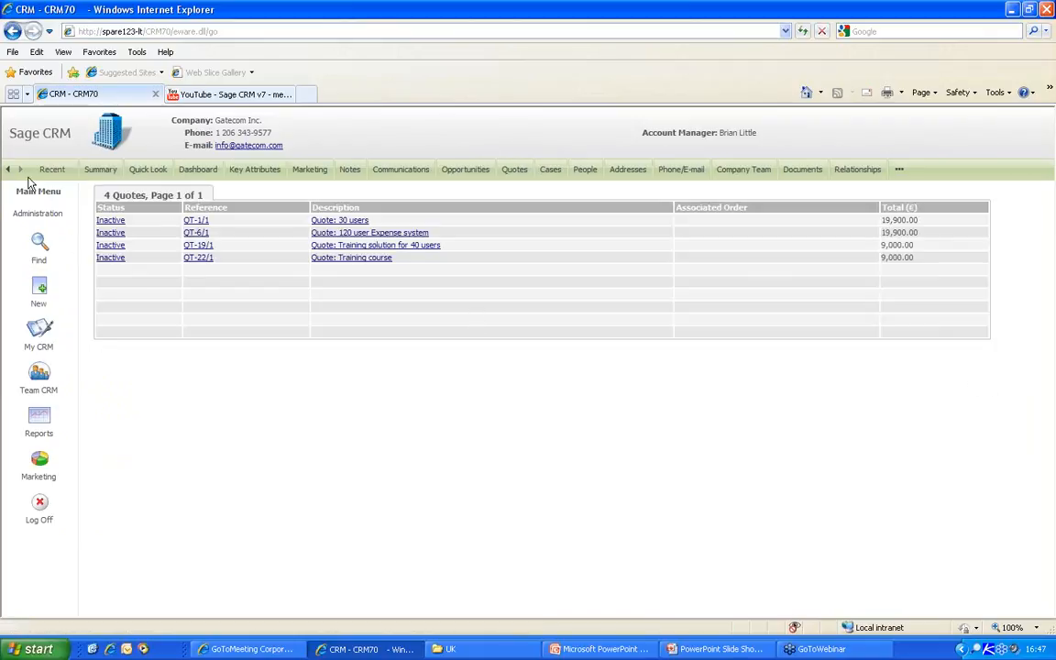
left_click(104, 171)
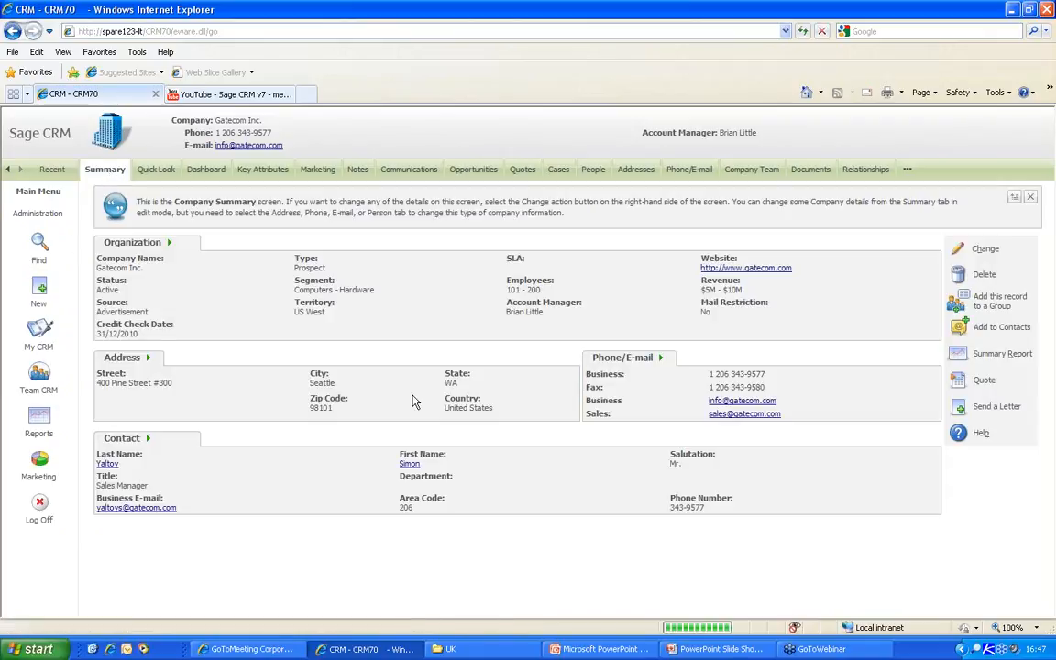
left_click(997, 406)
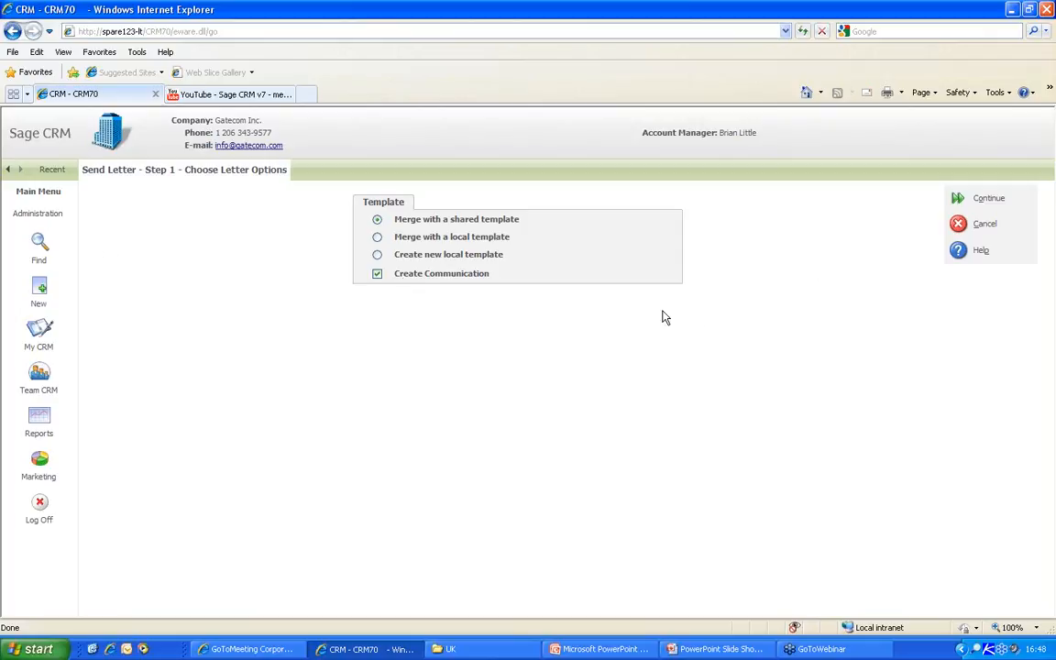
- Go back to the Gatecom Inc. Company Summary via the company name link
left_click(234, 122)
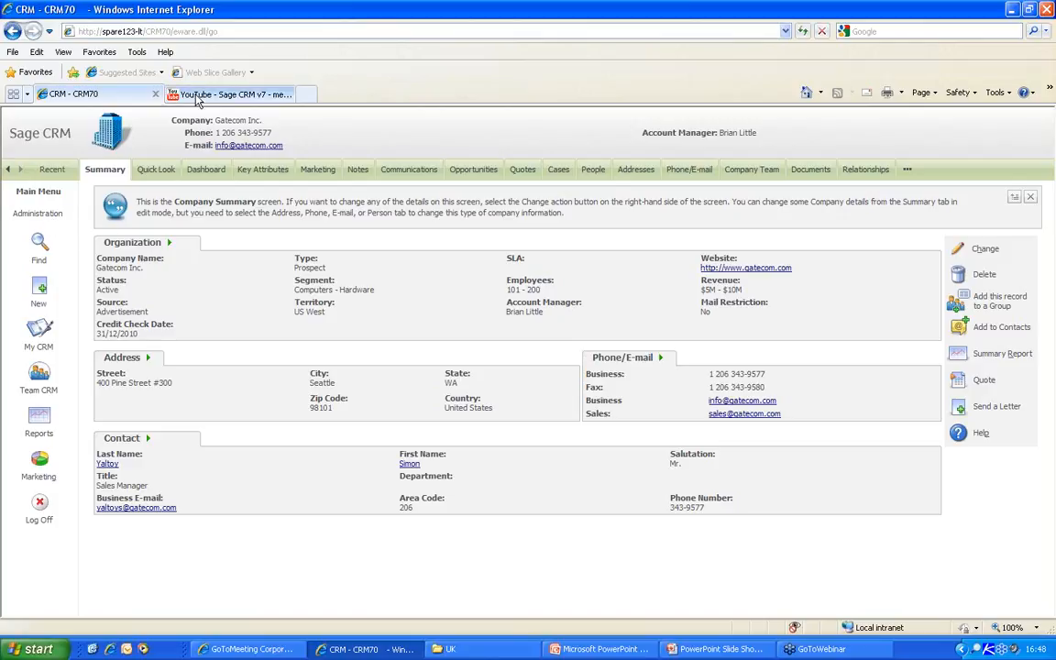
- Log out and sign back in as a different user
left_click(40, 504)
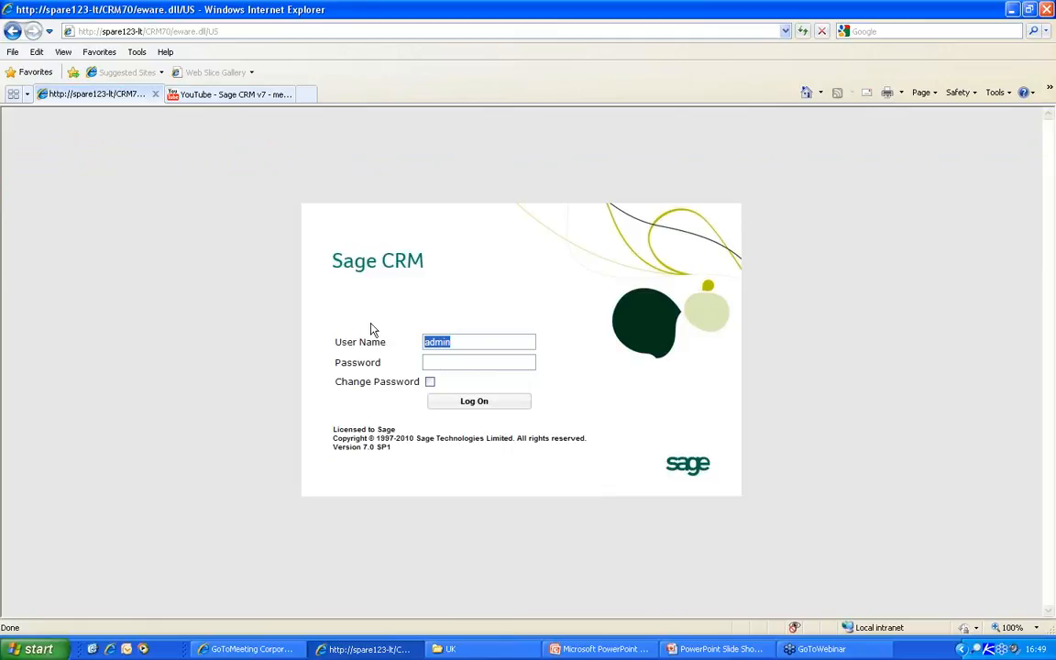
type("mayes")
key("Return")
- Run the 'Active Customers in Boston' organization search, then switch to Advanced Find
left_click(39, 243)
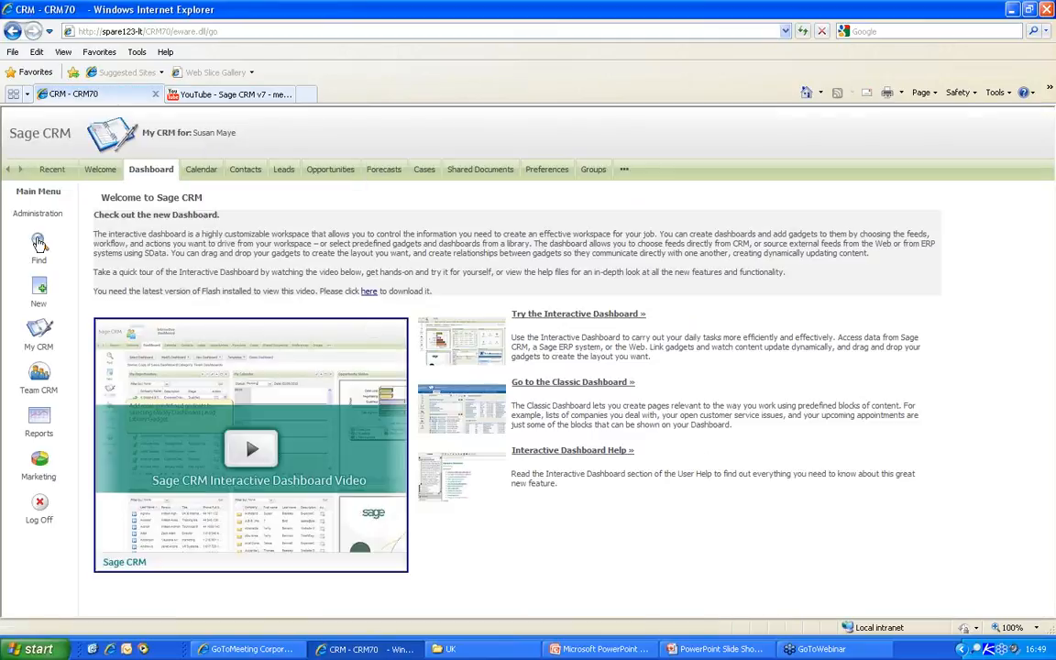
left_click(898, 233)
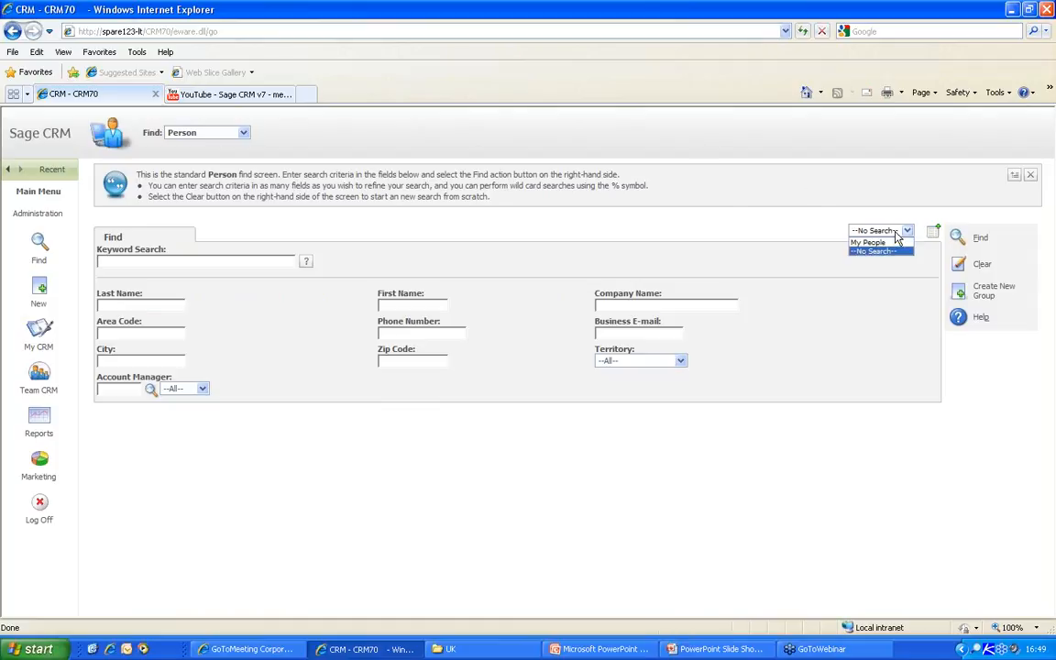
left_click(203, 134)
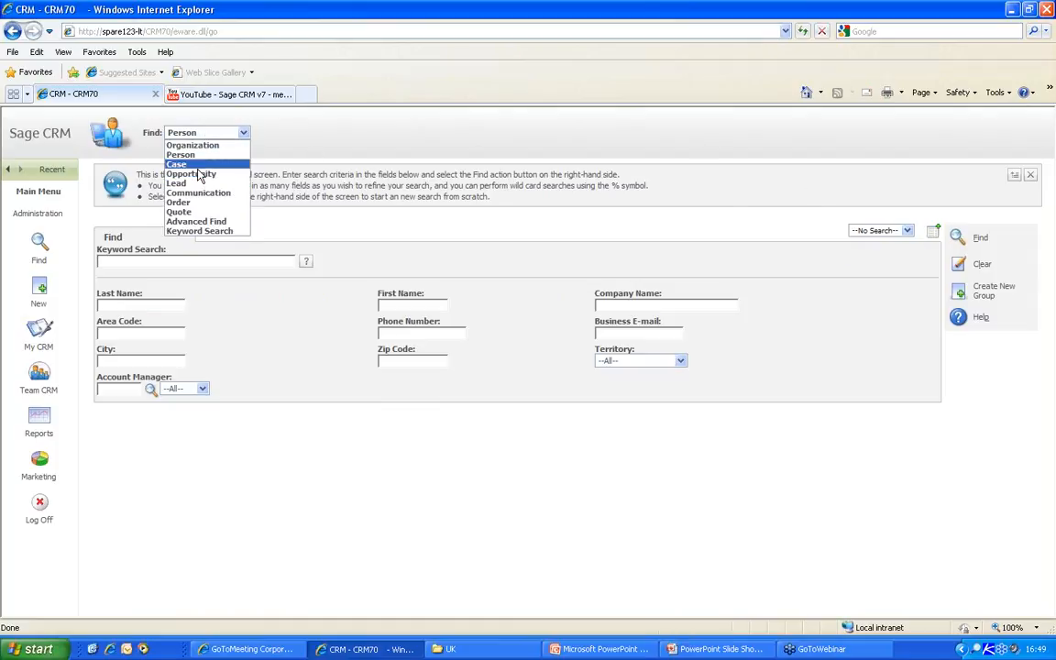
left_click(195, 146)
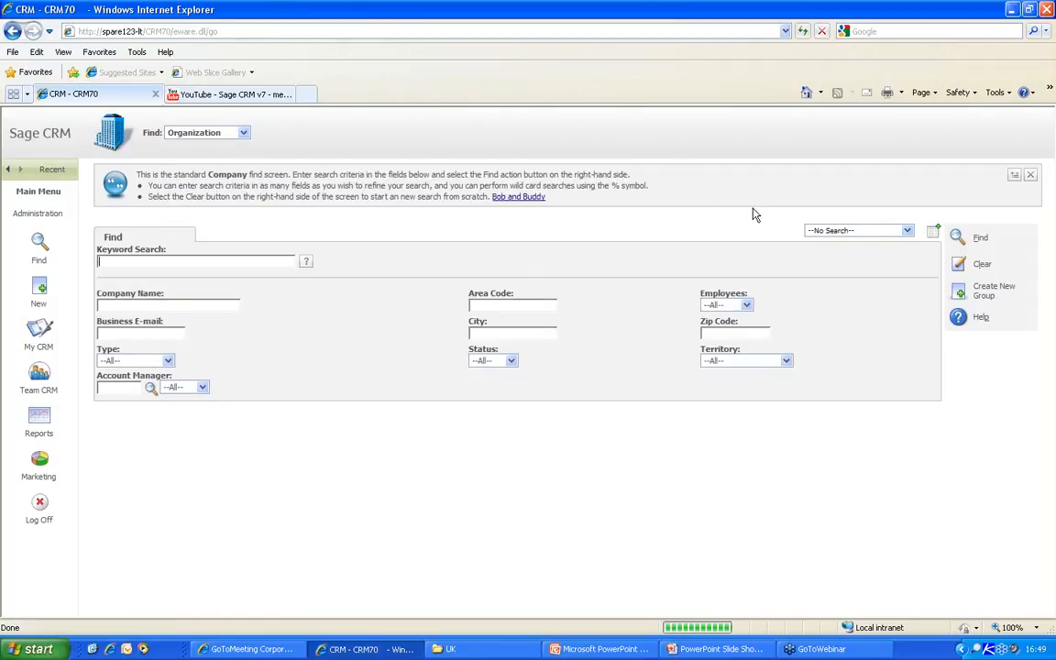
left_click(836, 234)
left_click(837, 242)
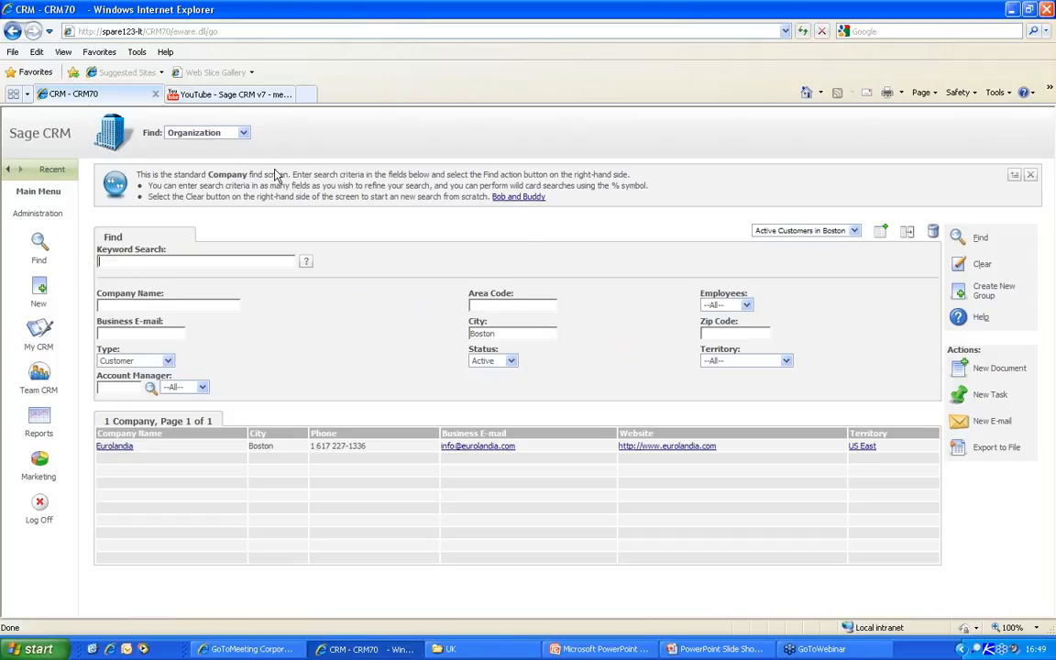
left_click(214, 133)
left_click(183, 199)
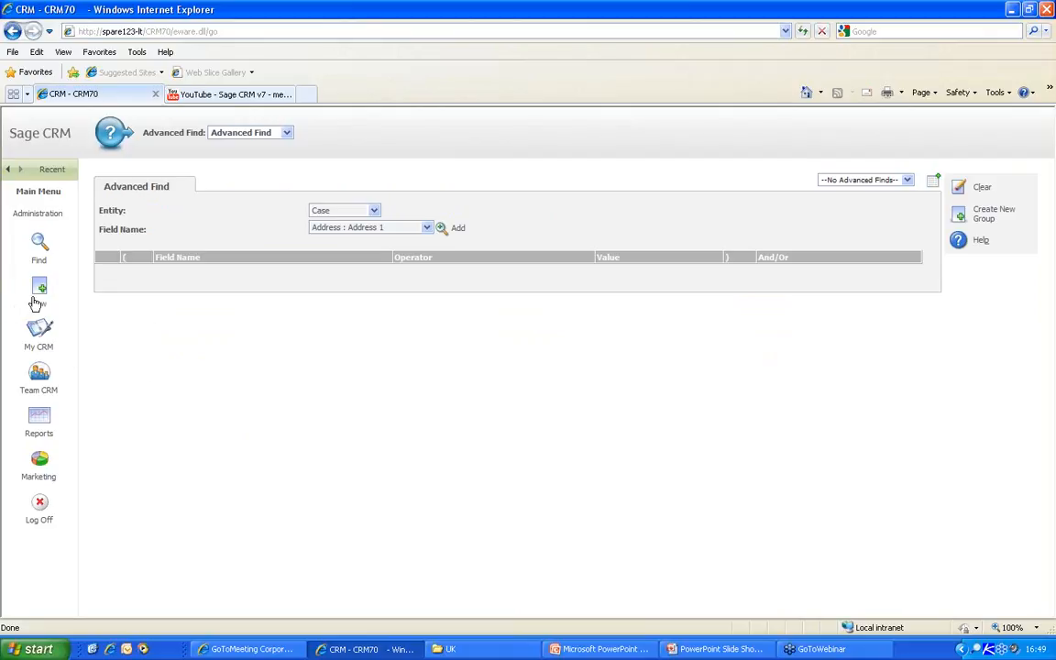
- From My CRM, open the Interactive Dashboard and its New Dashboard options
left_click(37, 331)
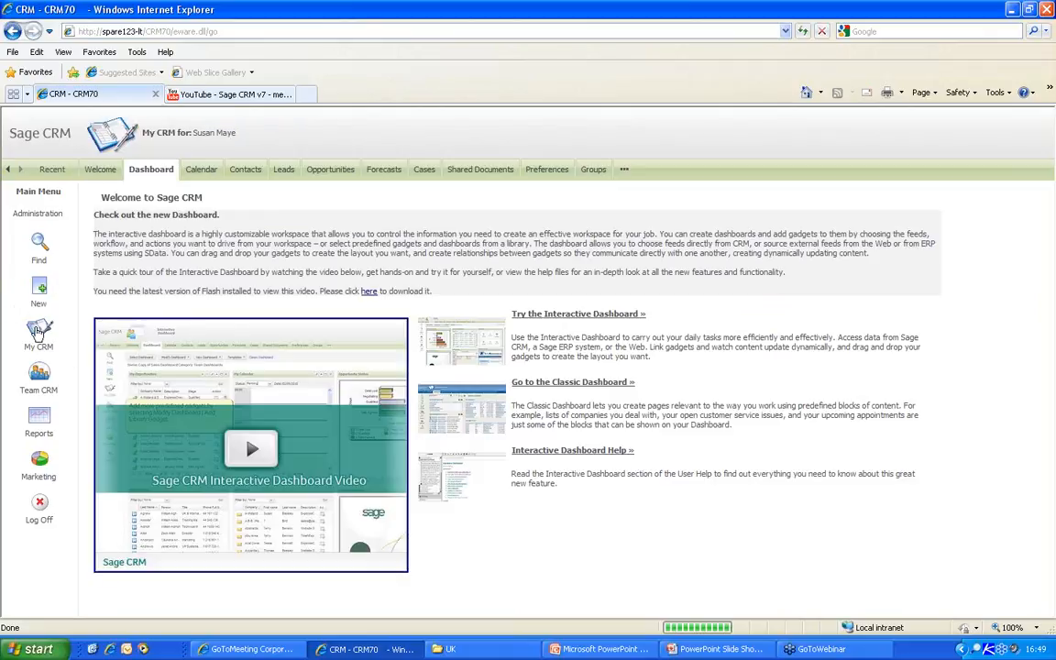
left_click(618, 314)
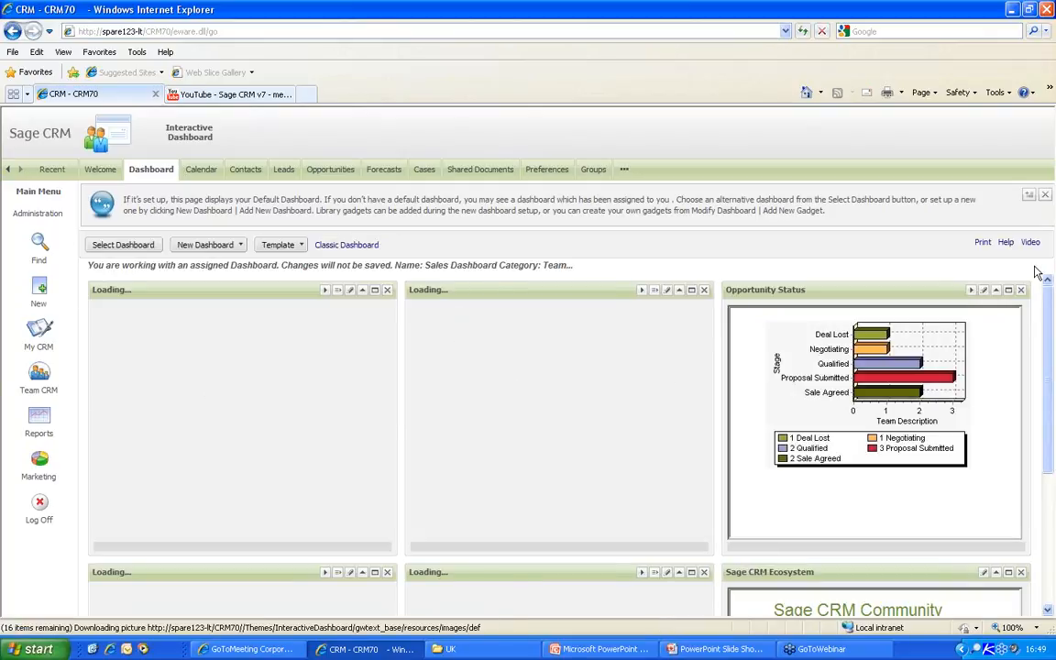
left_click(239, 247)
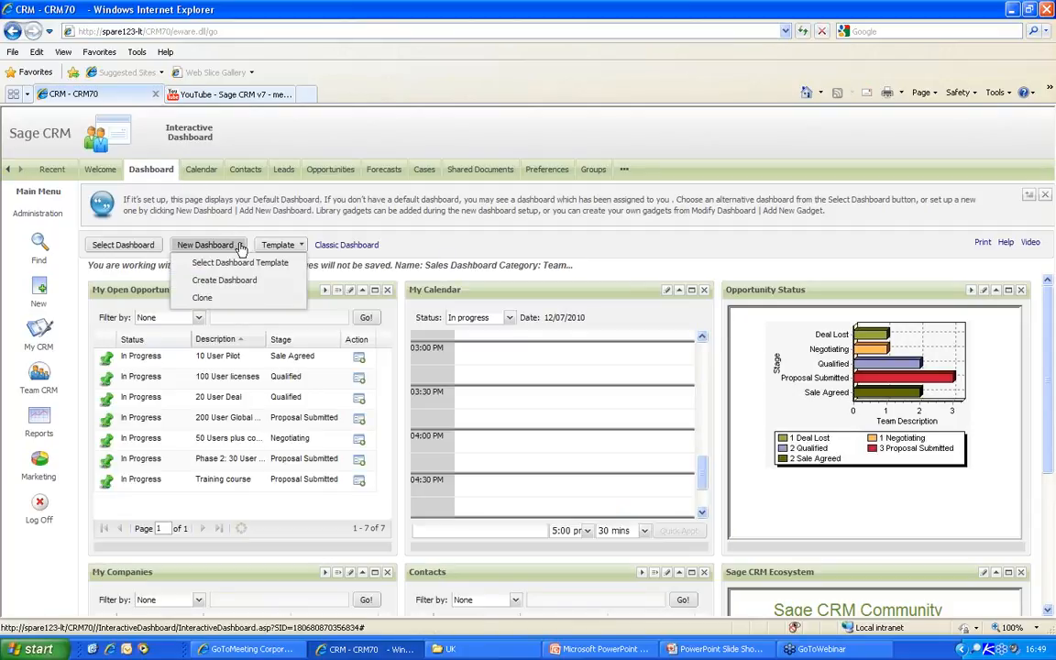
- Create a dashboard named after the user in category 'My Dashboards', adding no library gadgets
left_click(198, 281)
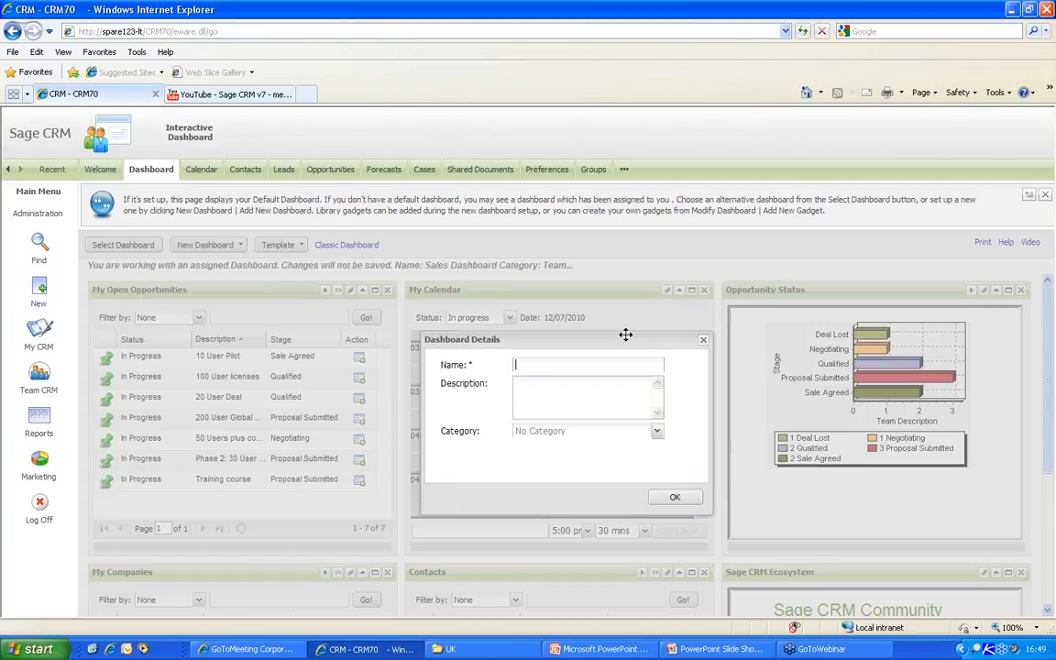
type("Susans")
left_click(544, 428)
type("My Dashboards")
left_click(687, 498)
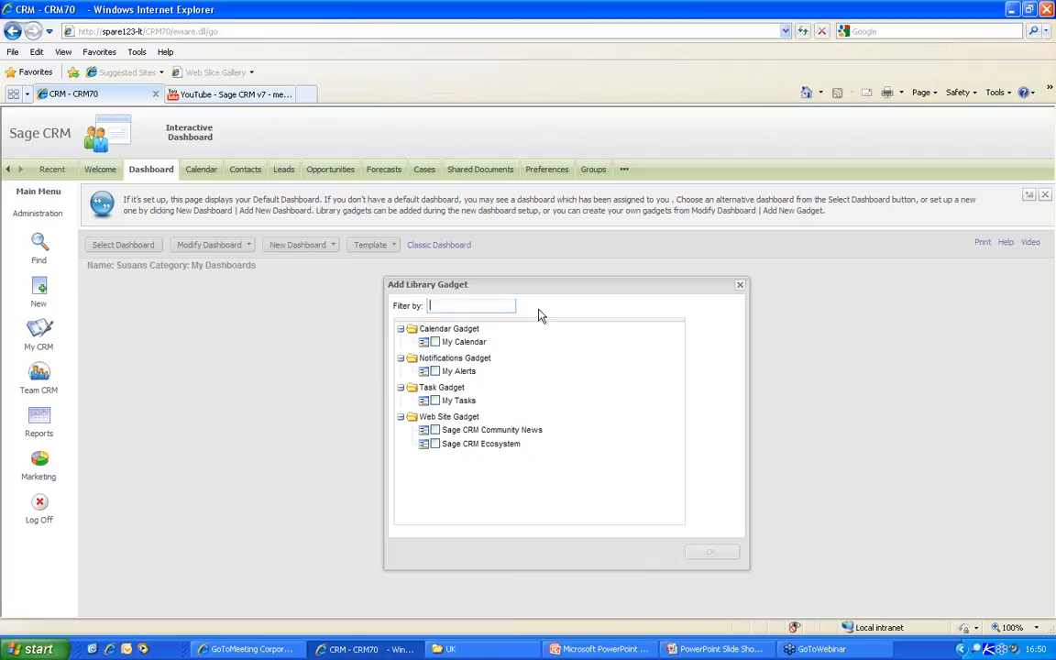
left_click(740, 286)
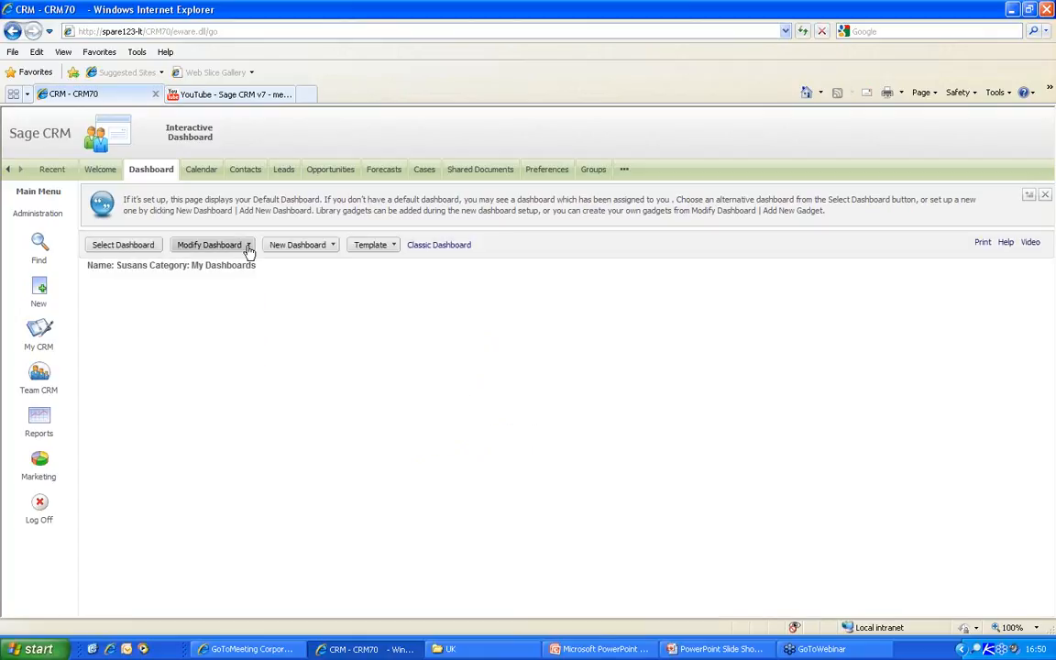
- Start a new Company list gadget based on the 'Active Customers in Boston' saved search
left_click(246, 247)
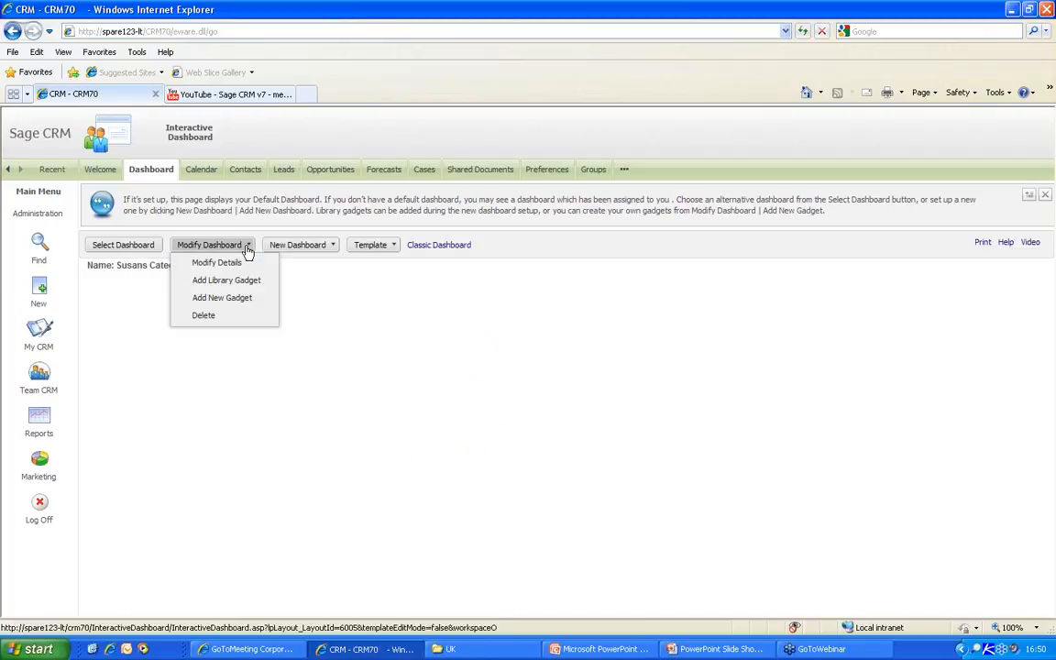
left_click(222, 298)
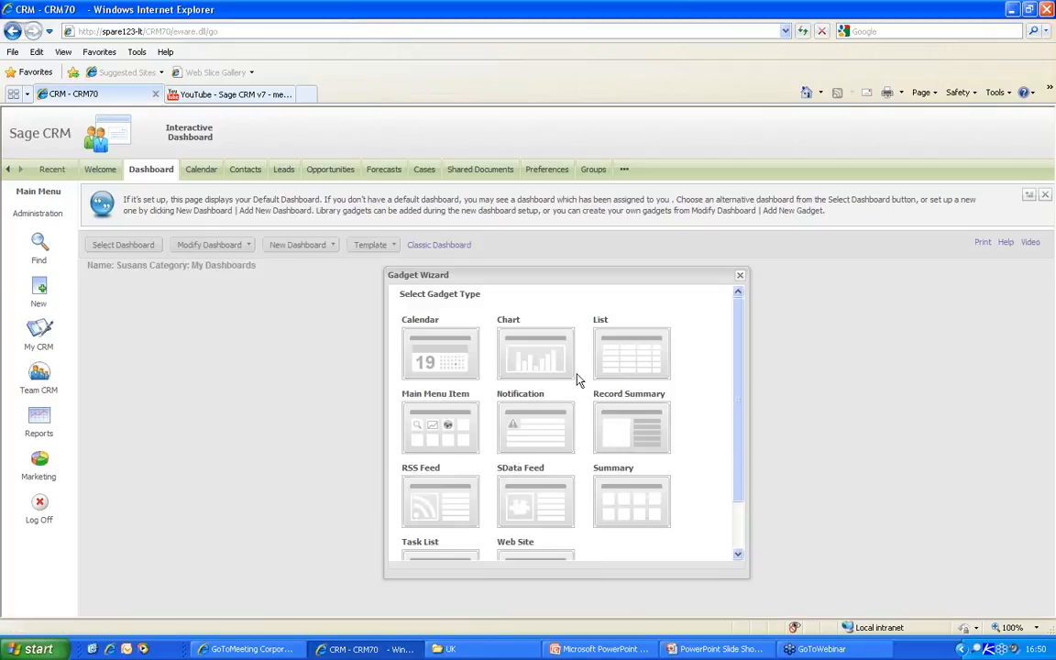
left_click(620, 385)
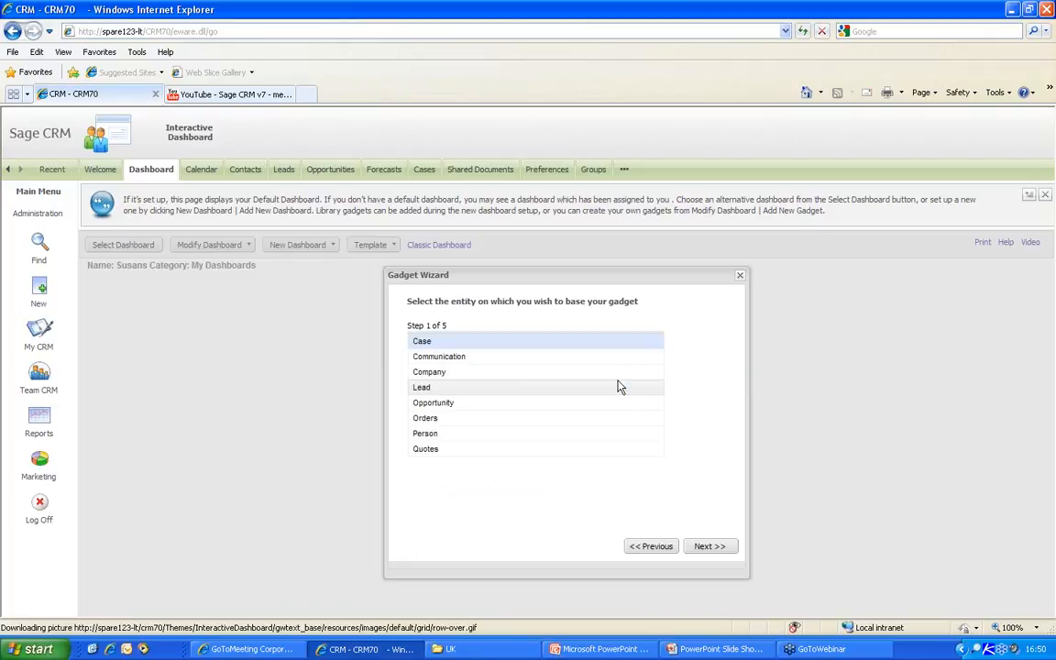
left_click(462, 372)
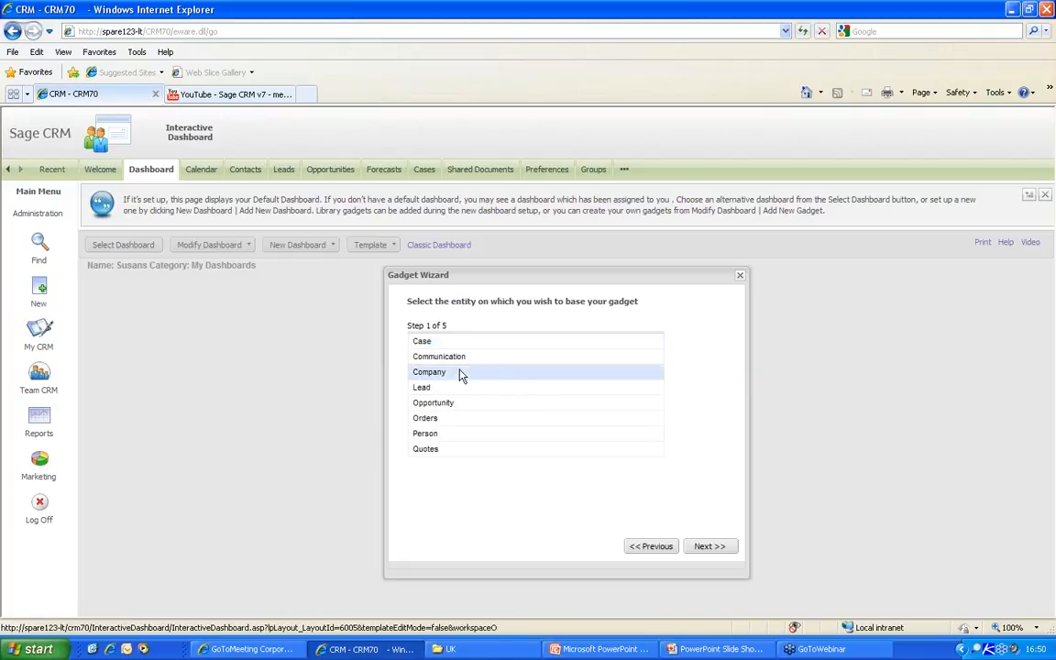
left_click(711, 548)
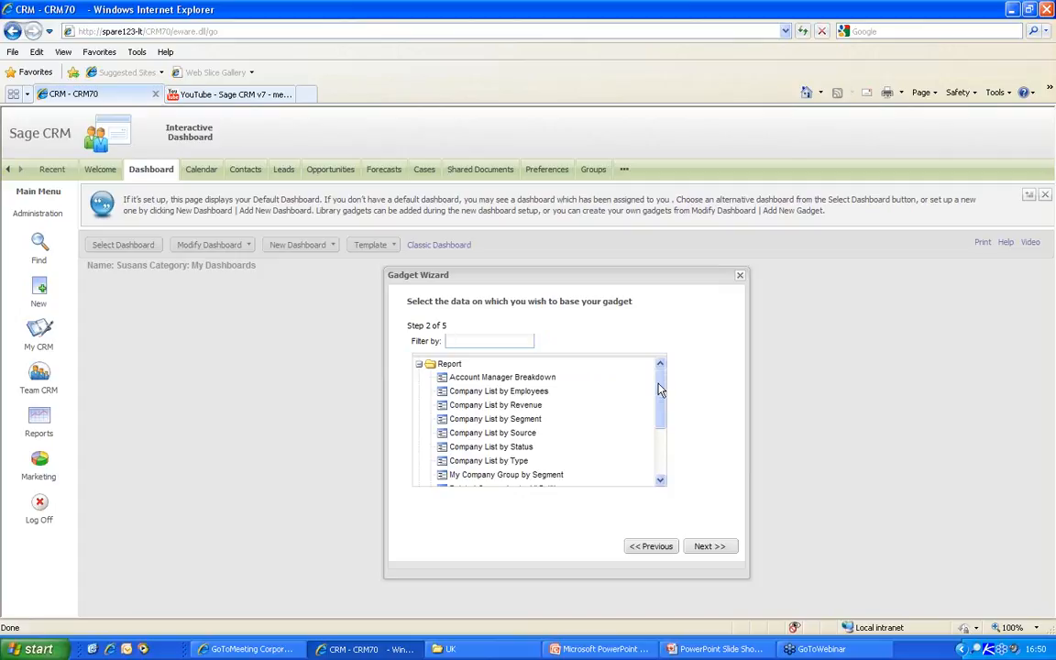
left_click_drag(660, 390, 667, 443)
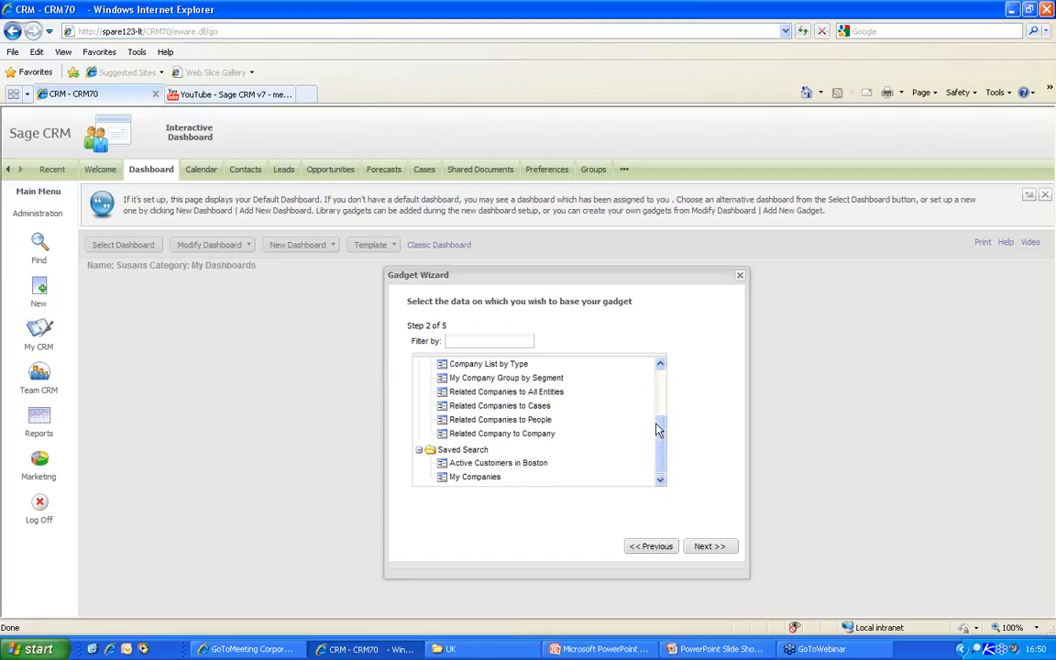
left_click(472, 464)
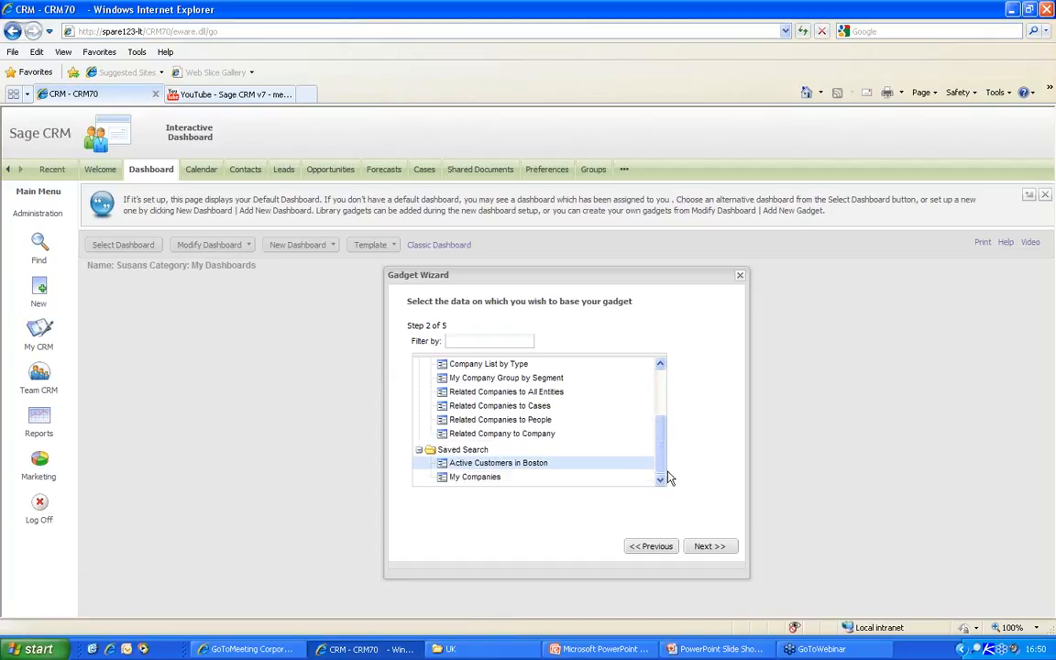
left_click(709, 546)
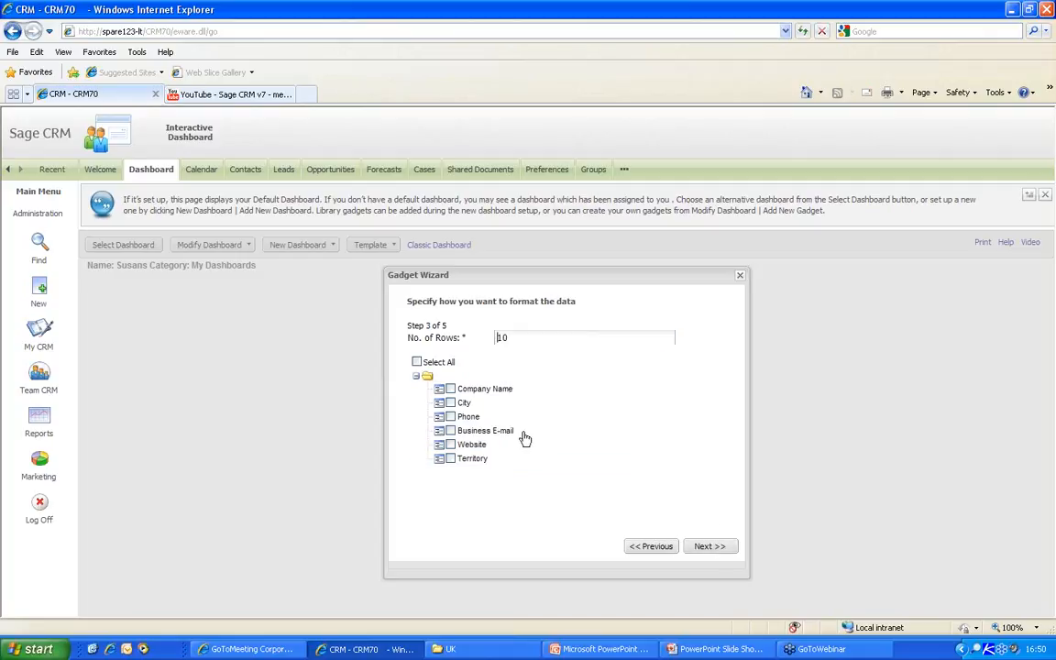
- Choose Company Name and Phone as the gadget's columns
left_click(450, 389)
left_click(450, 402)
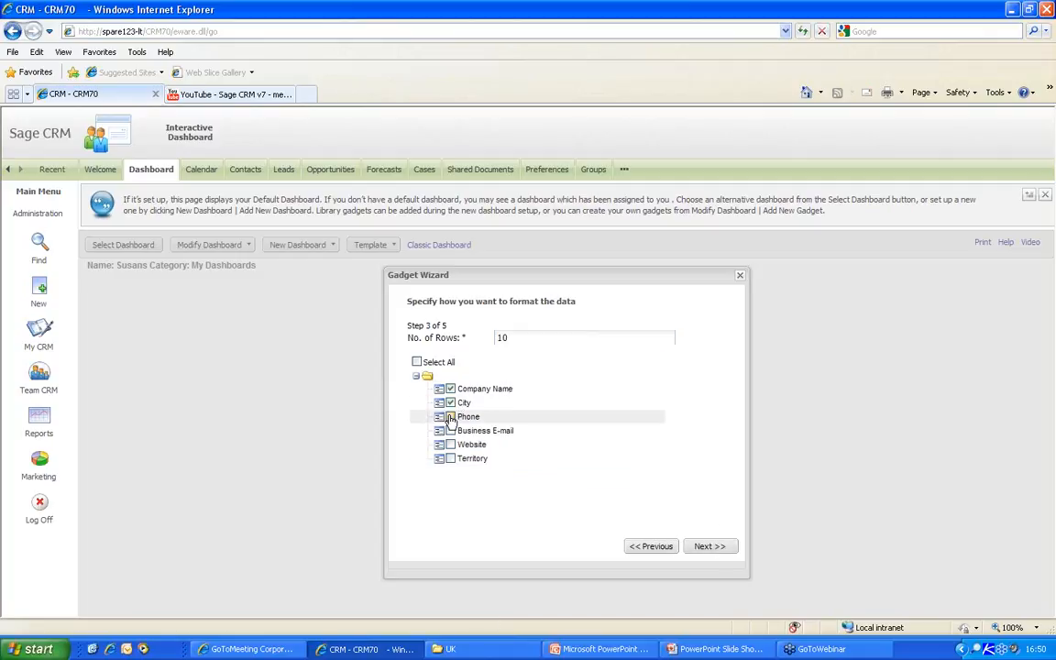
left_click(450, 403)
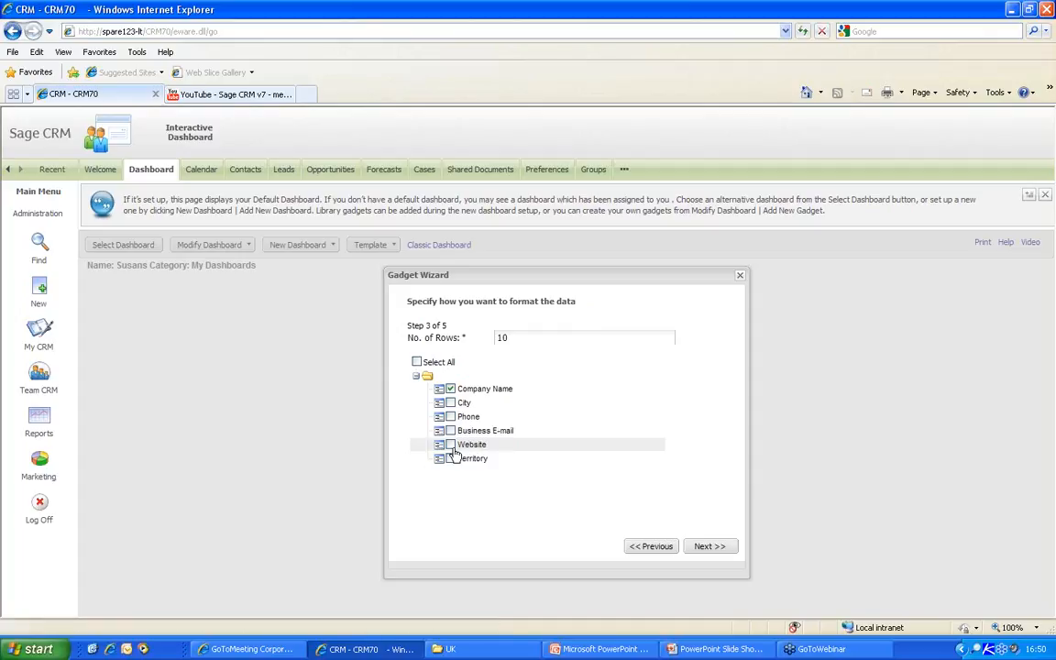
left_click(449, 416)
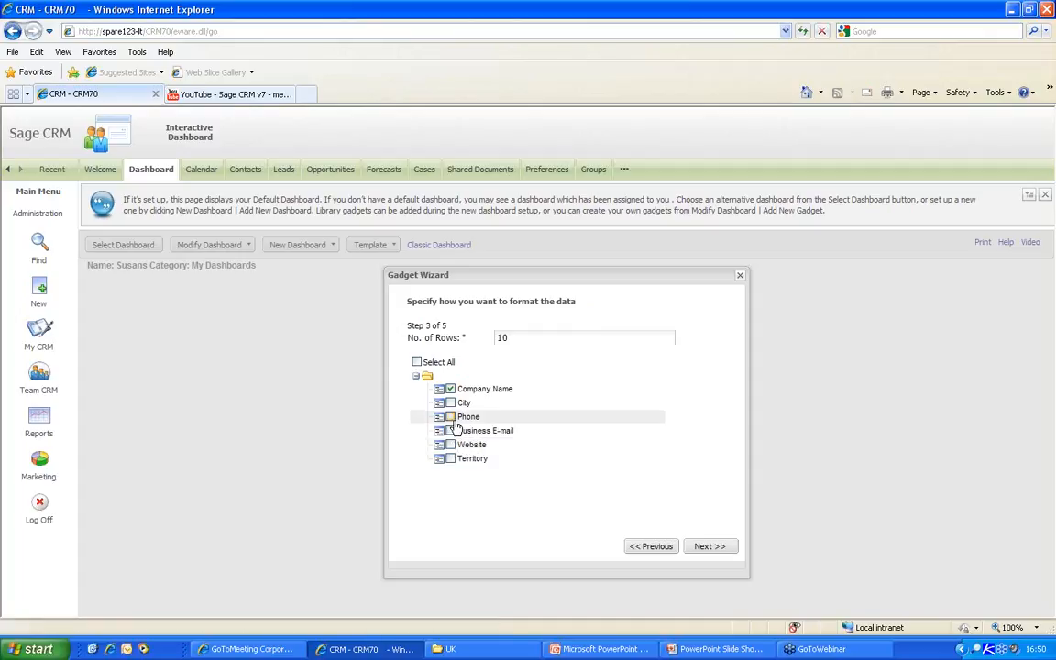
left_click(710, 547)
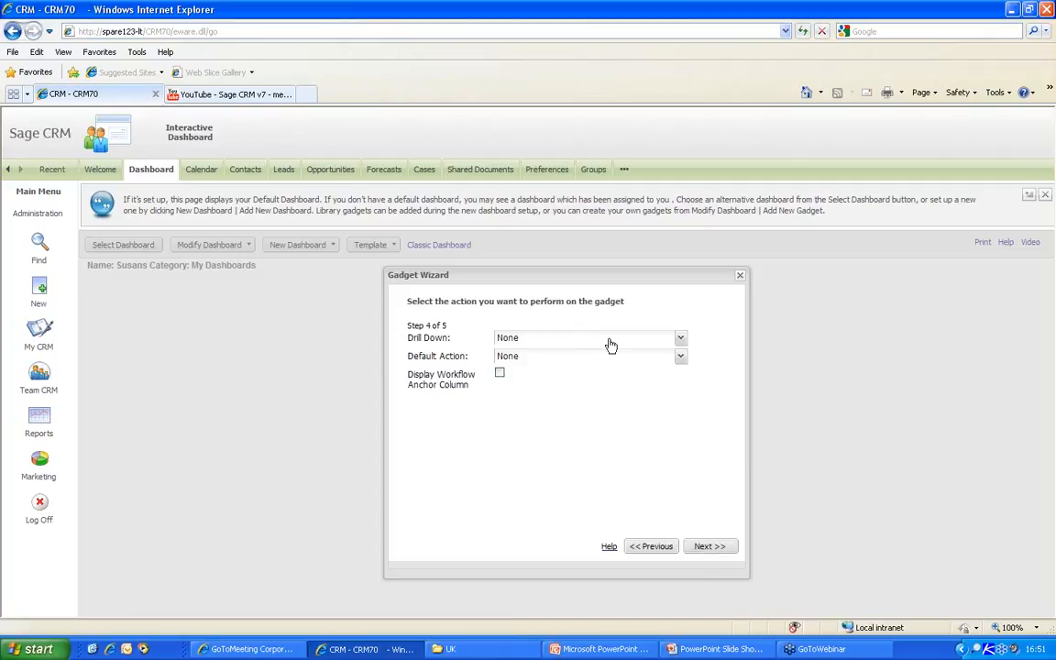
- Set drill-down to Go to List or Report and default action New Task, and show the workflow column
left_click(680, 339)
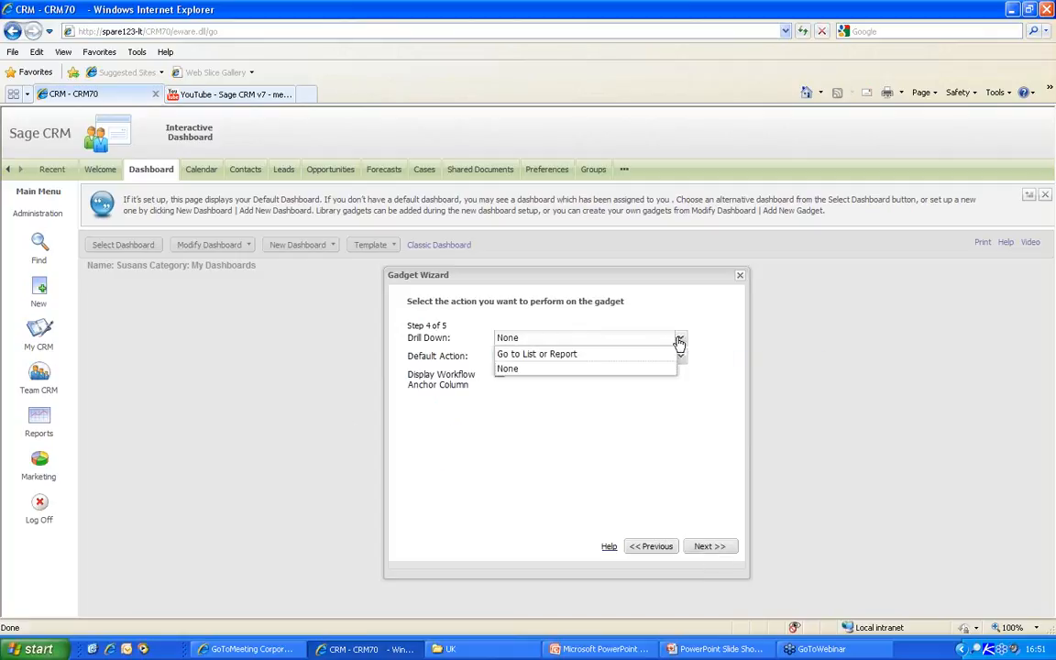
left_click(570, 355)
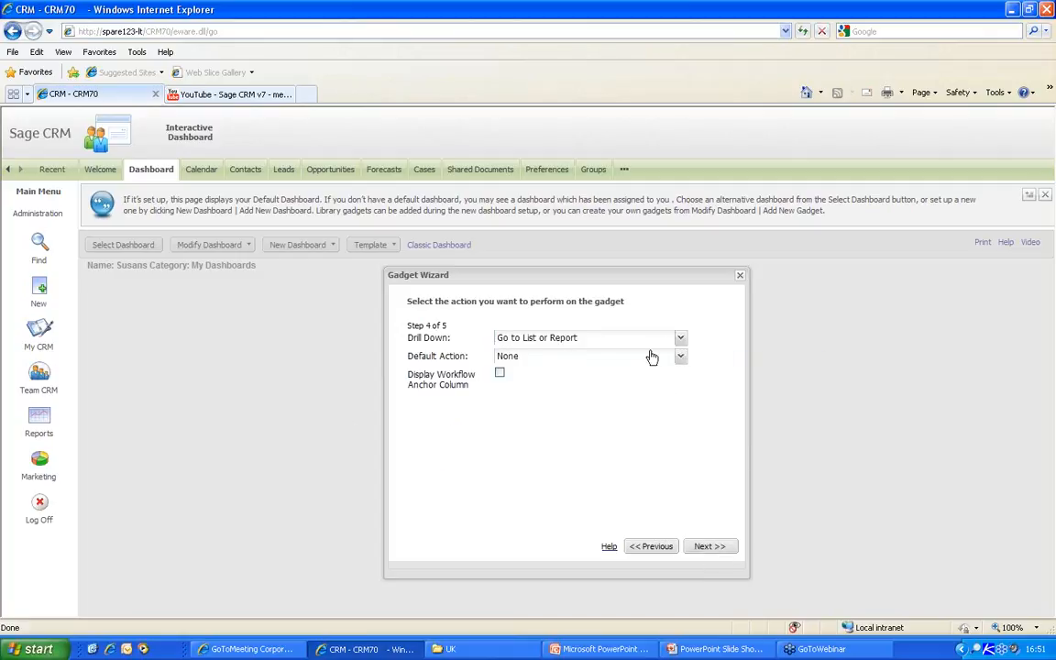
left_click(681, 360)
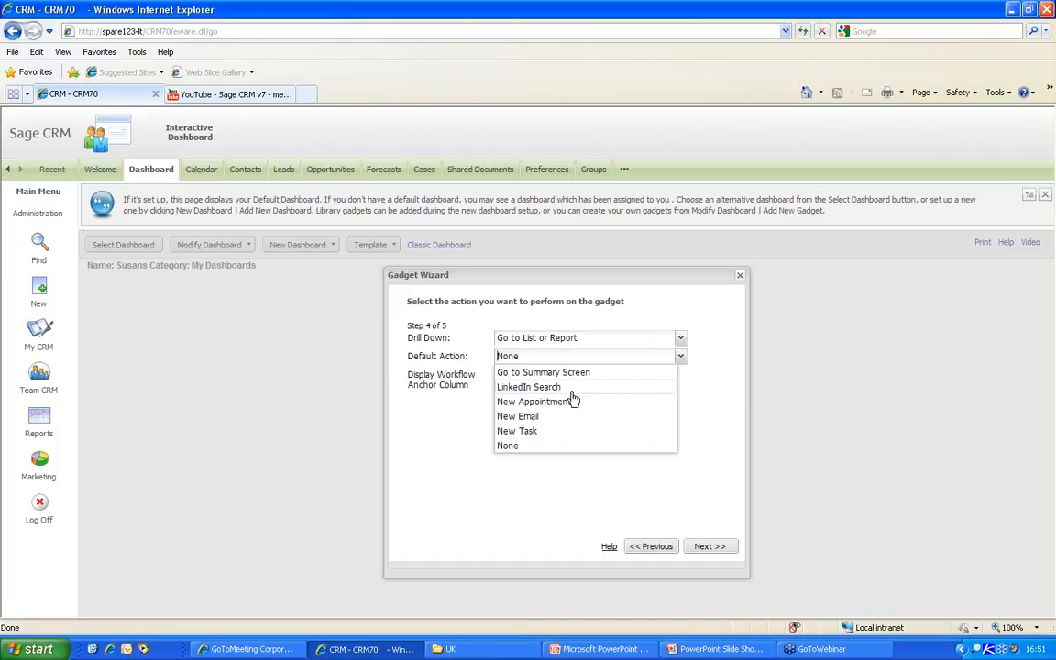
left_click(524, 431)
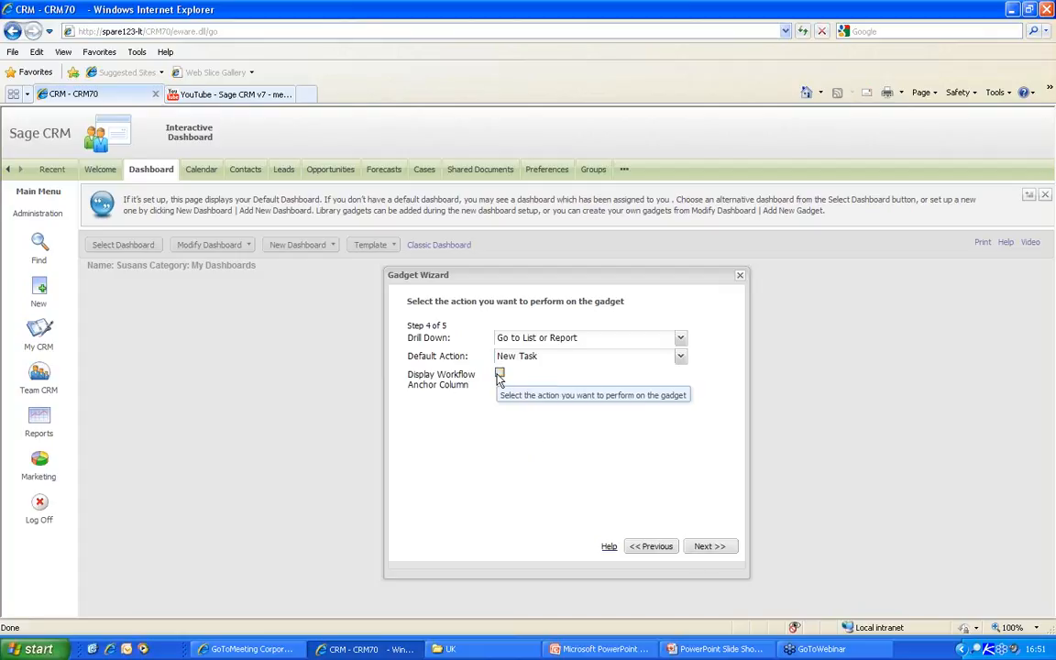
left_click(499, 375)
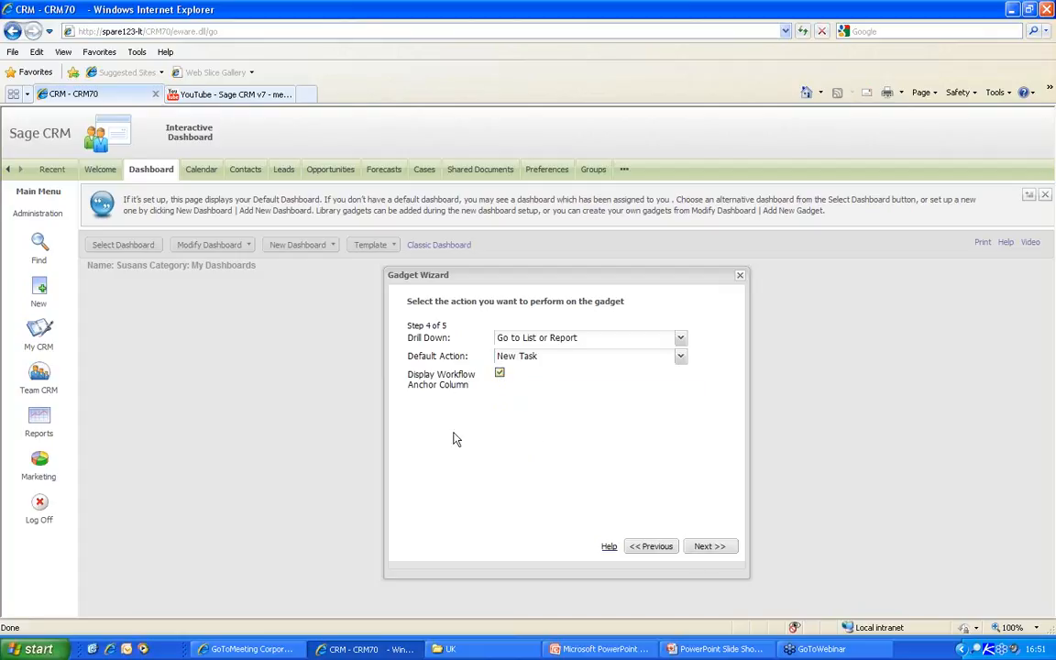
left_click(707, 546)
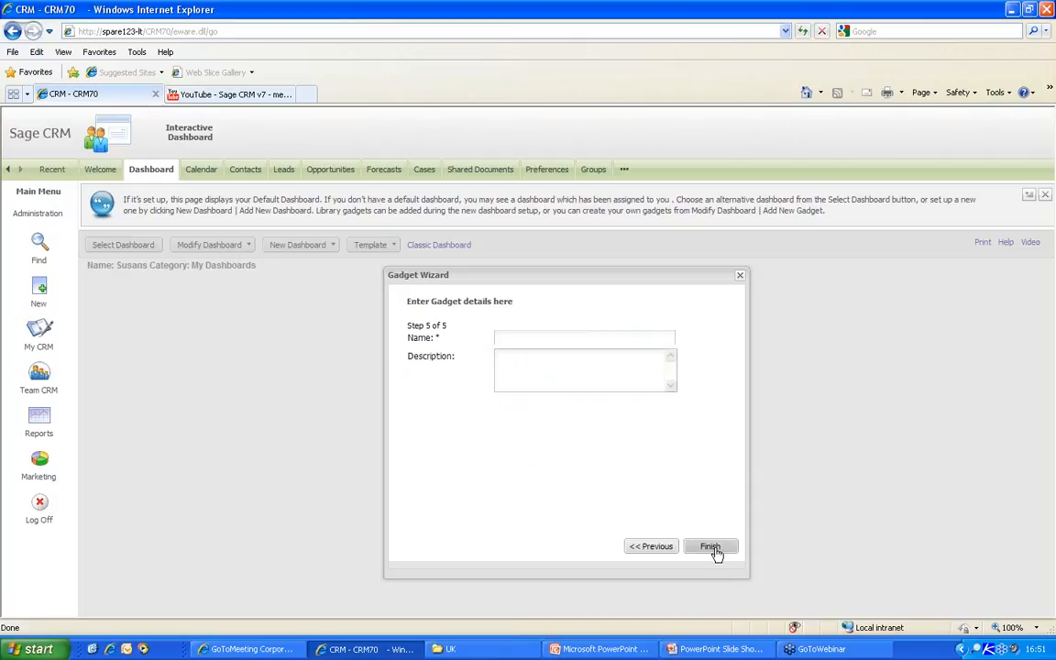
left_click(538, 340)
type("Active Customers in Boston")
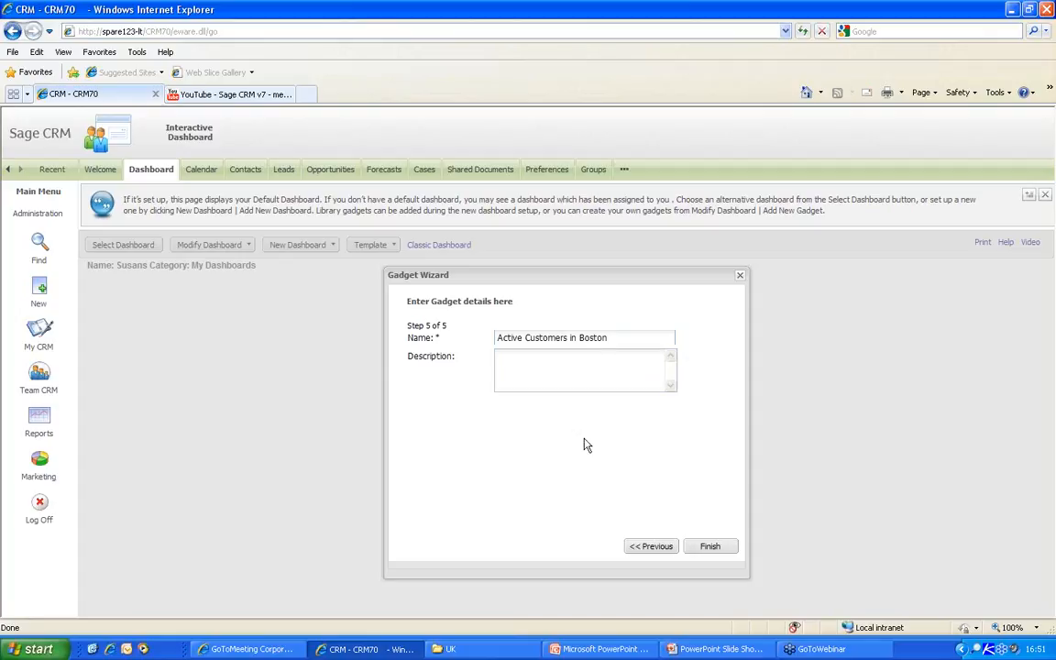
left_click(702, 545)
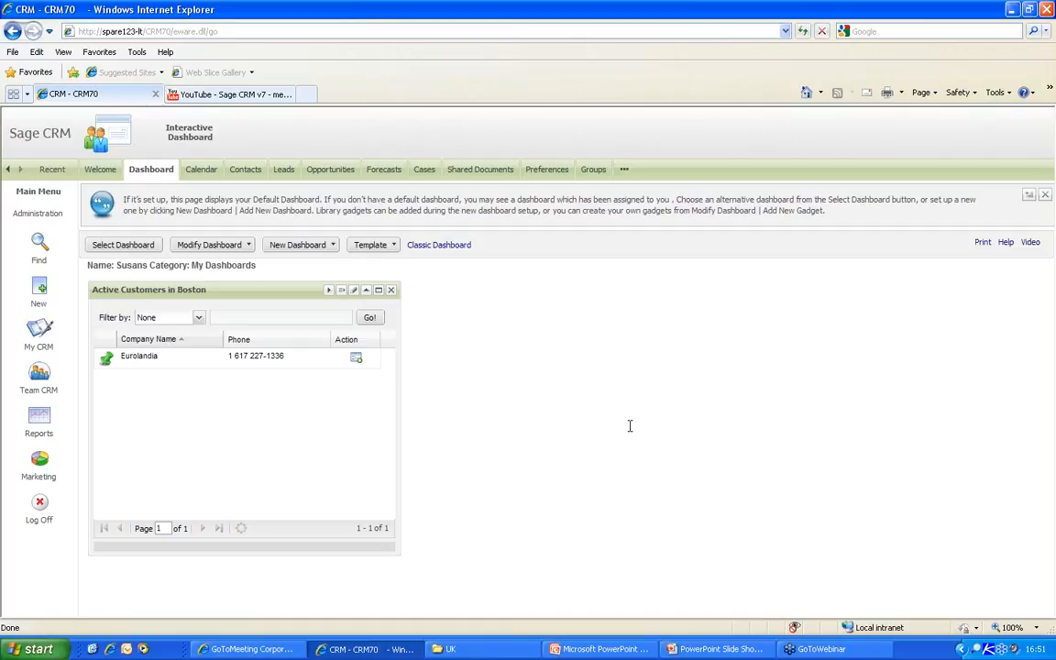
left_click(107, 360)
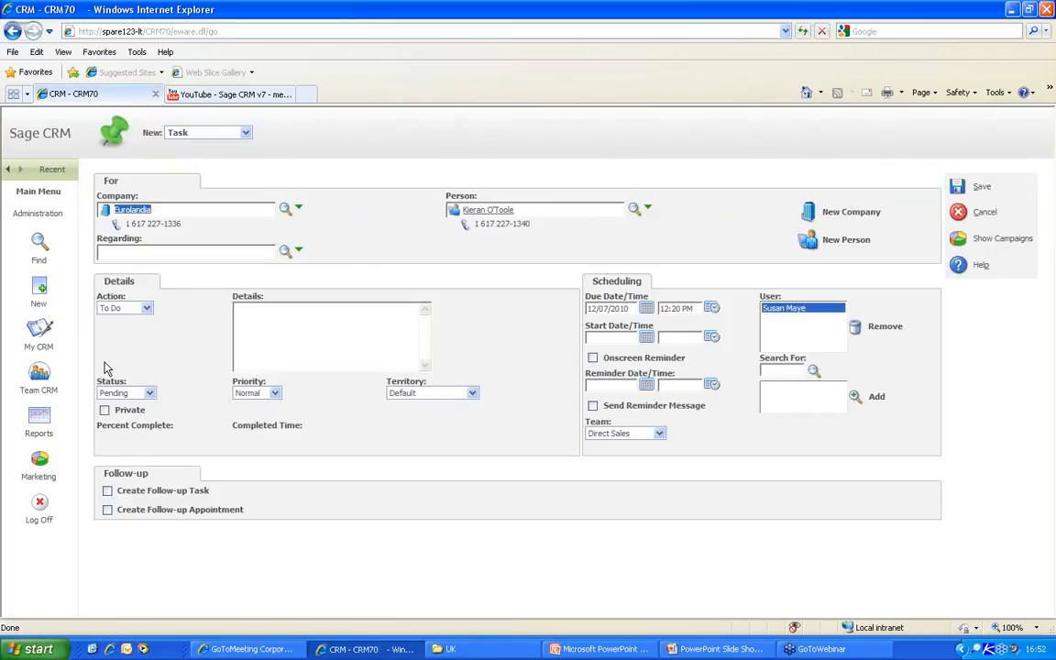
- Enter 'new task' as the details of Eurolandia's To Do task and save it
left_click(326, 327)
type("new task")
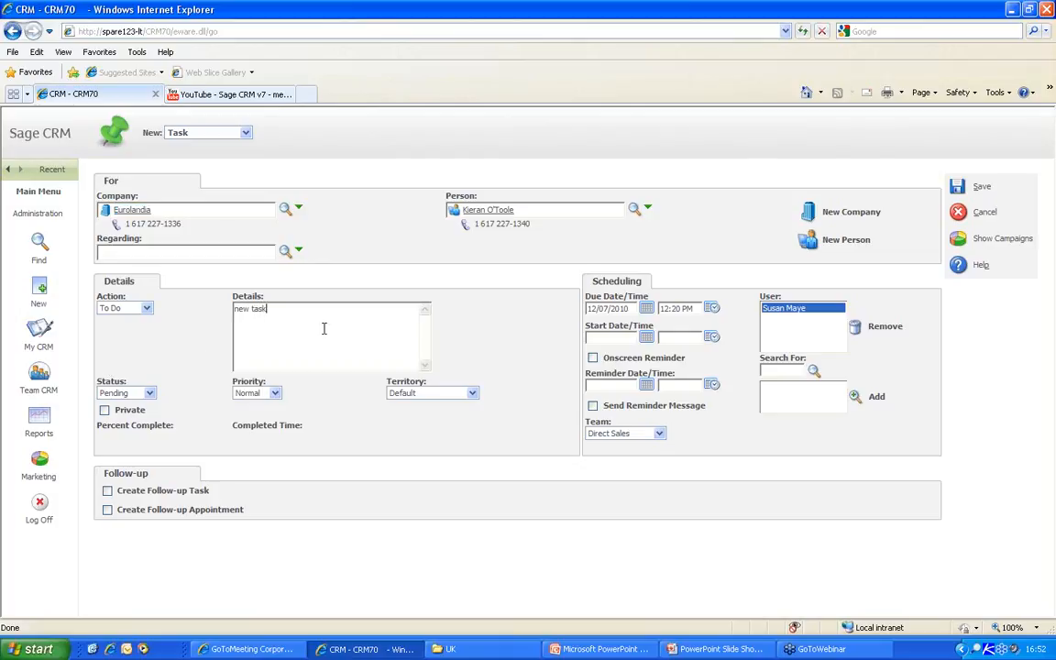
left_click(974, 186)
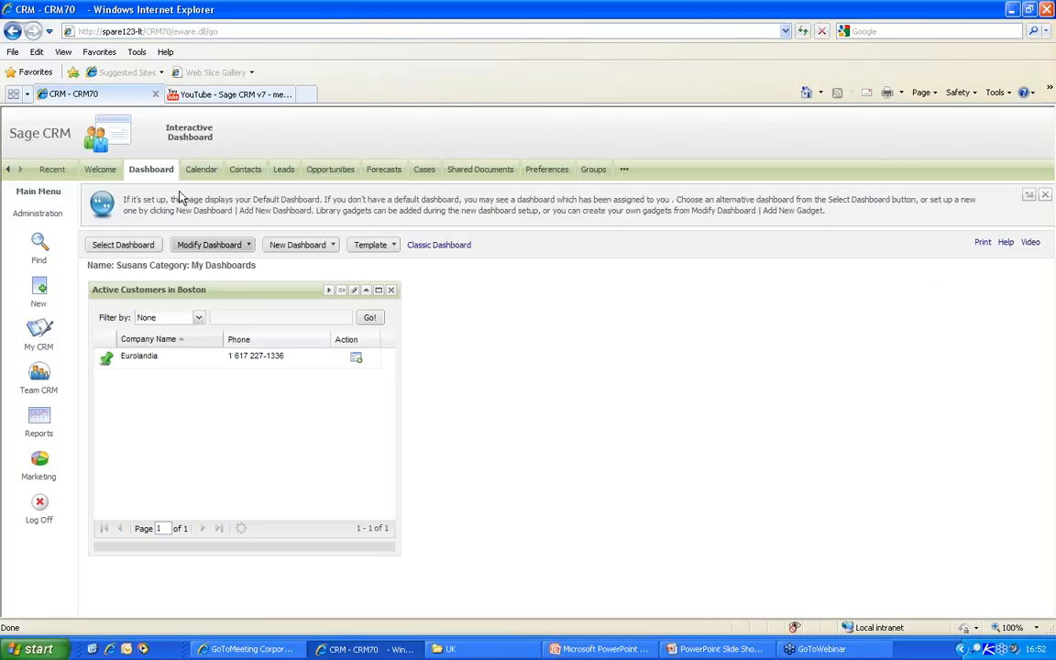
- Log off and log back on as the administrator
left_click(42, 505)
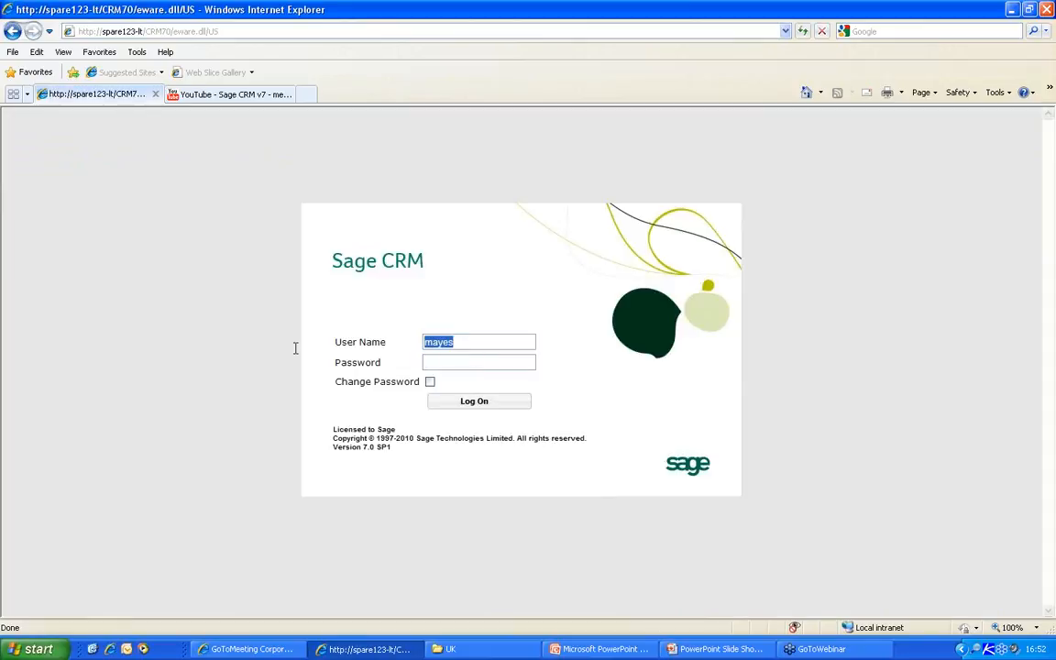
type("Admin")
key("Return")
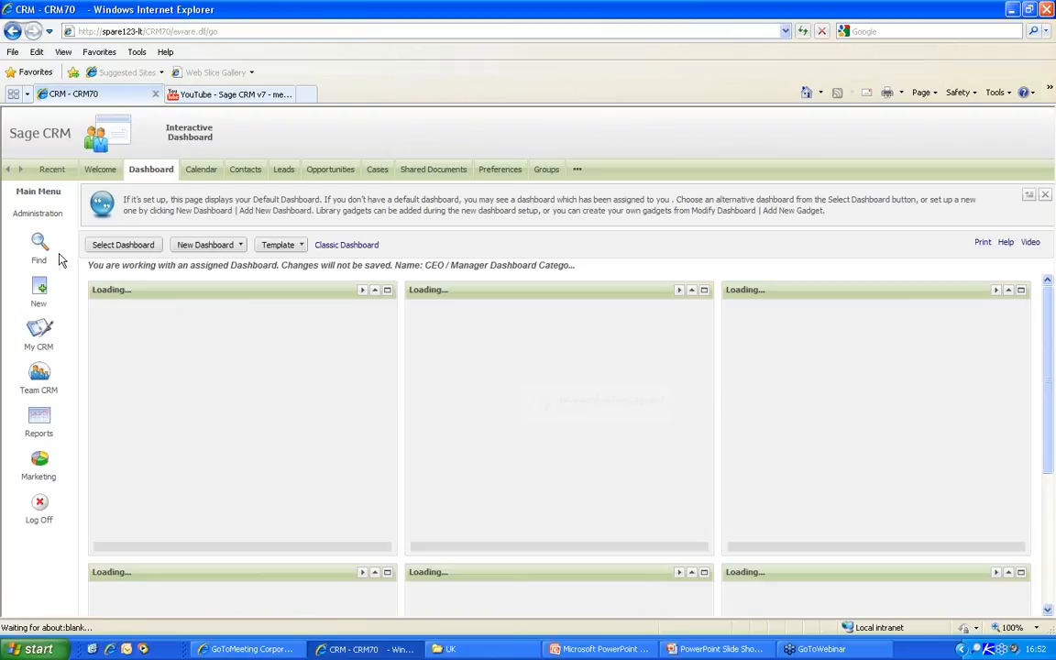
- Go to Administration > Customization and choose Opportunity
left_click(34, 212)
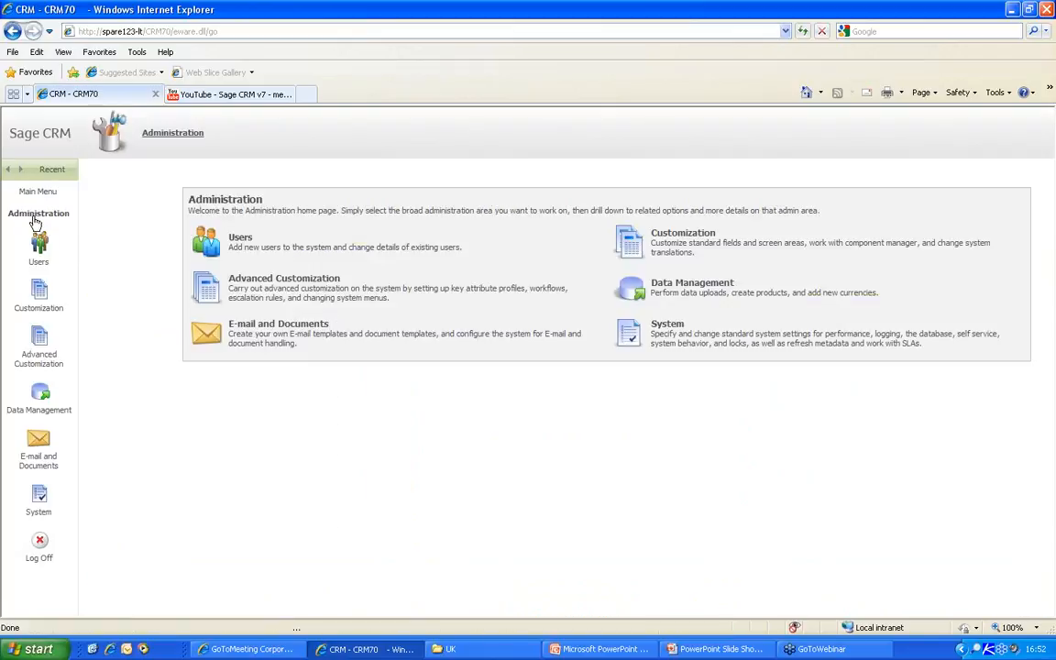
left_click(632, 240)
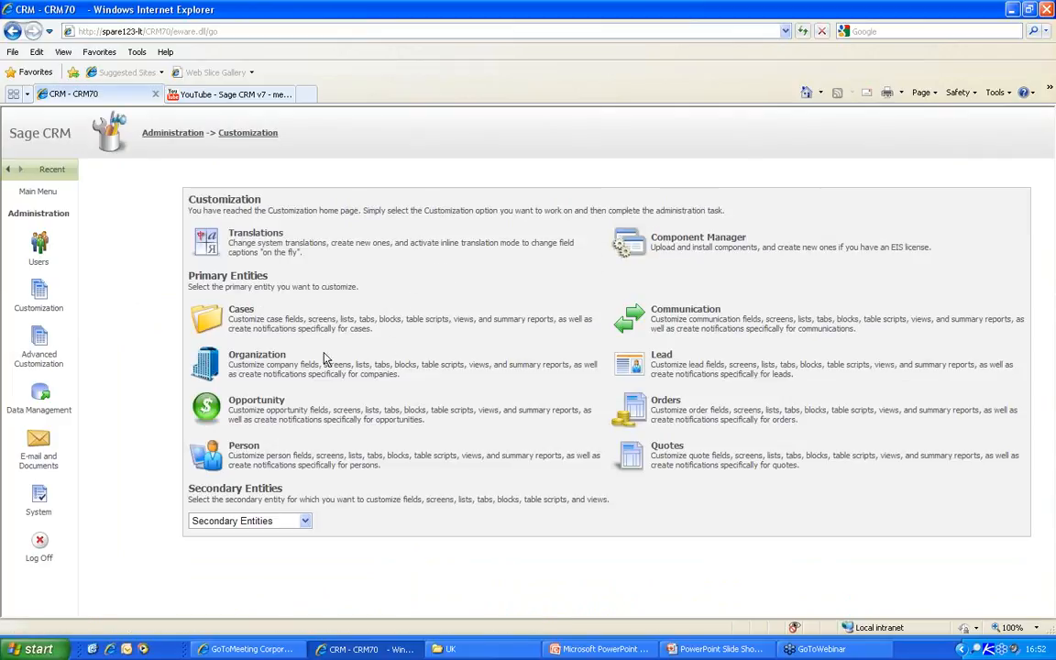
left_click(266, 415)
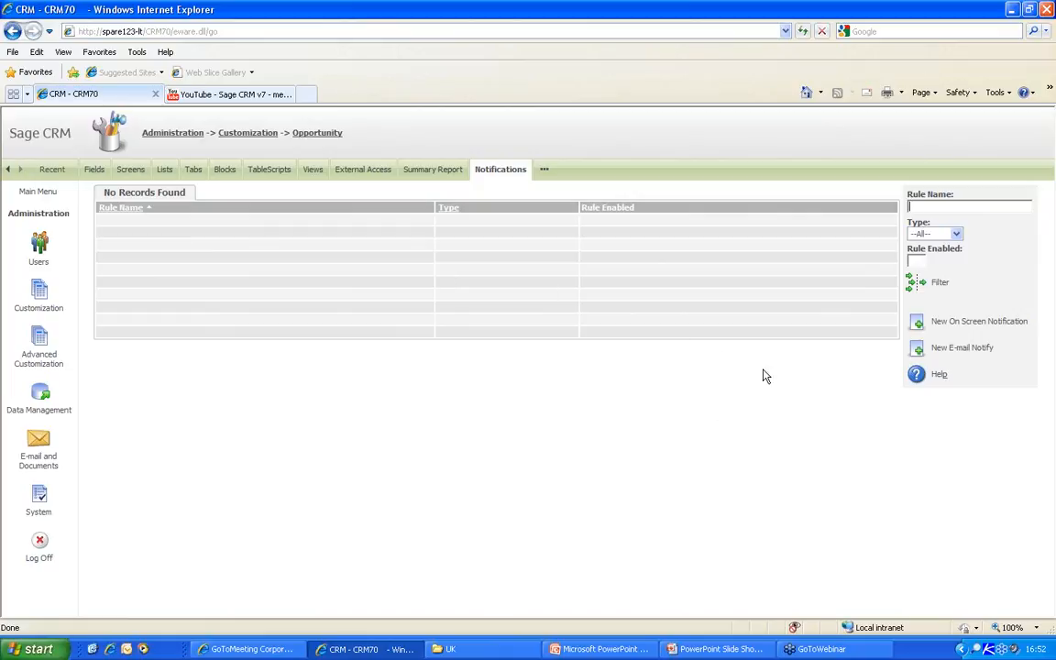
- Create an on-screen notification 'Sales Agreed' triggered when Opportunity - Stage equals Sale Agreed
left_click(916, 323)
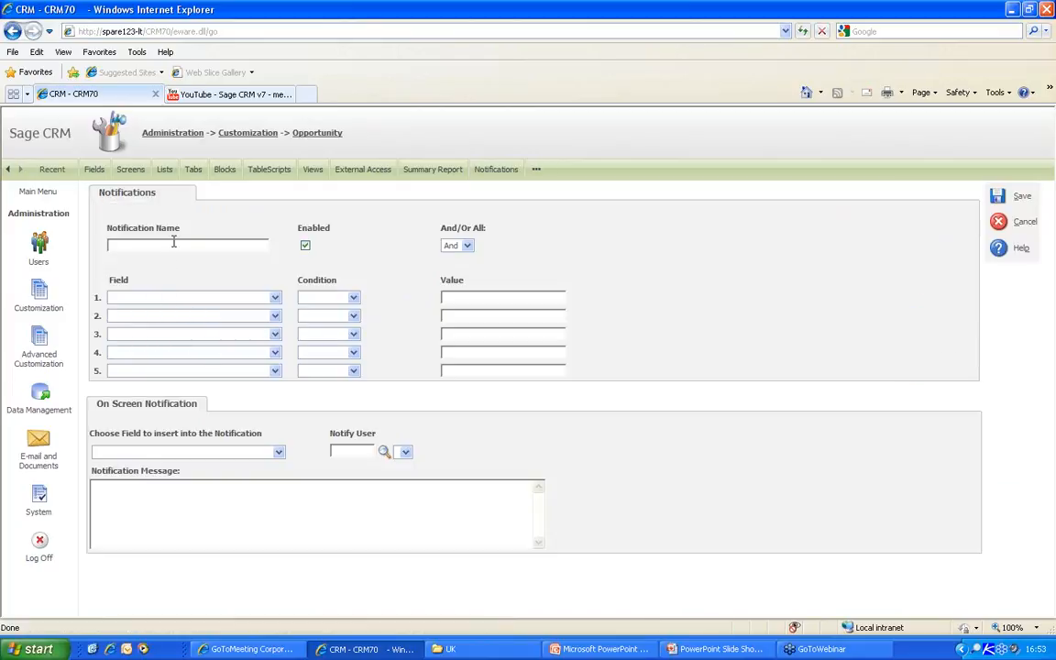
type("Sag")
type("les Agreed")
left_click(184, 297)
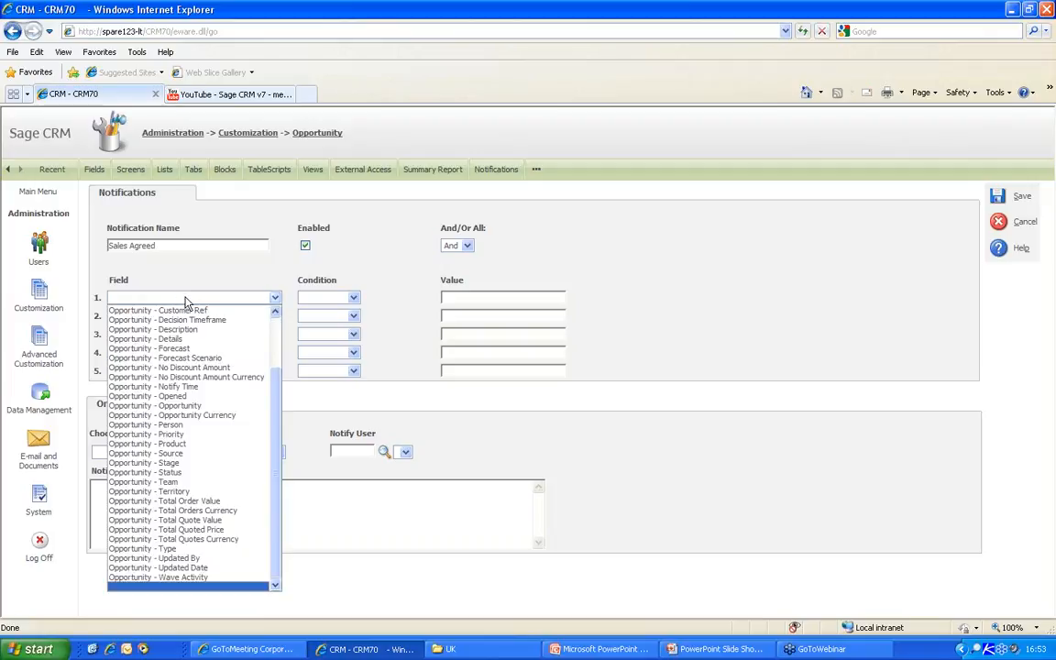
left_click(156, 462)
left_click(354, 297)
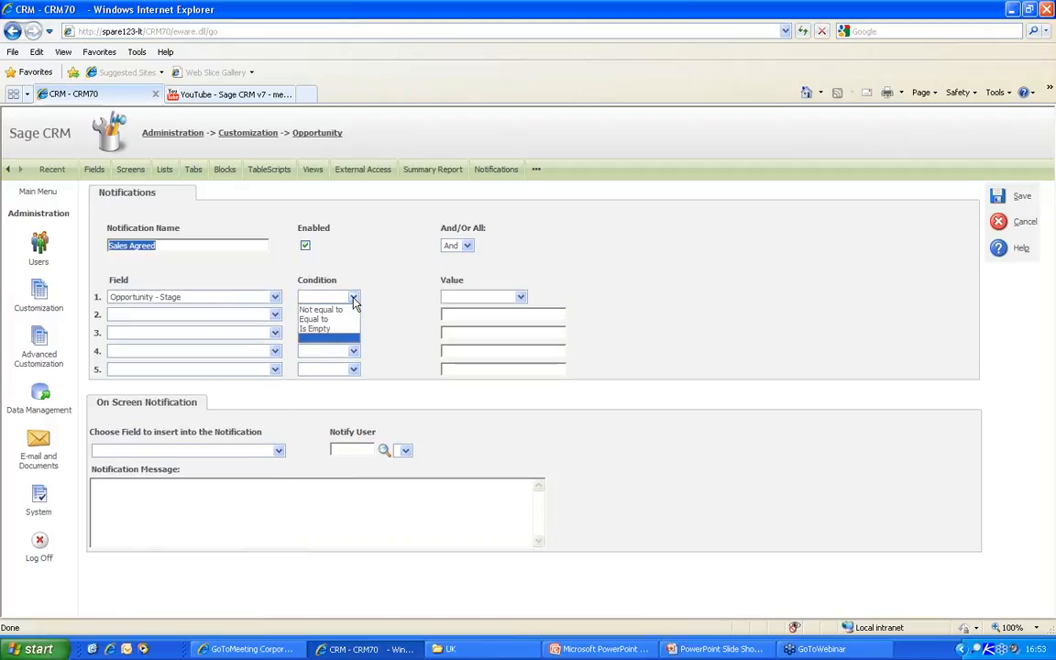
left_click(320, 326)
left_click(520, 297)
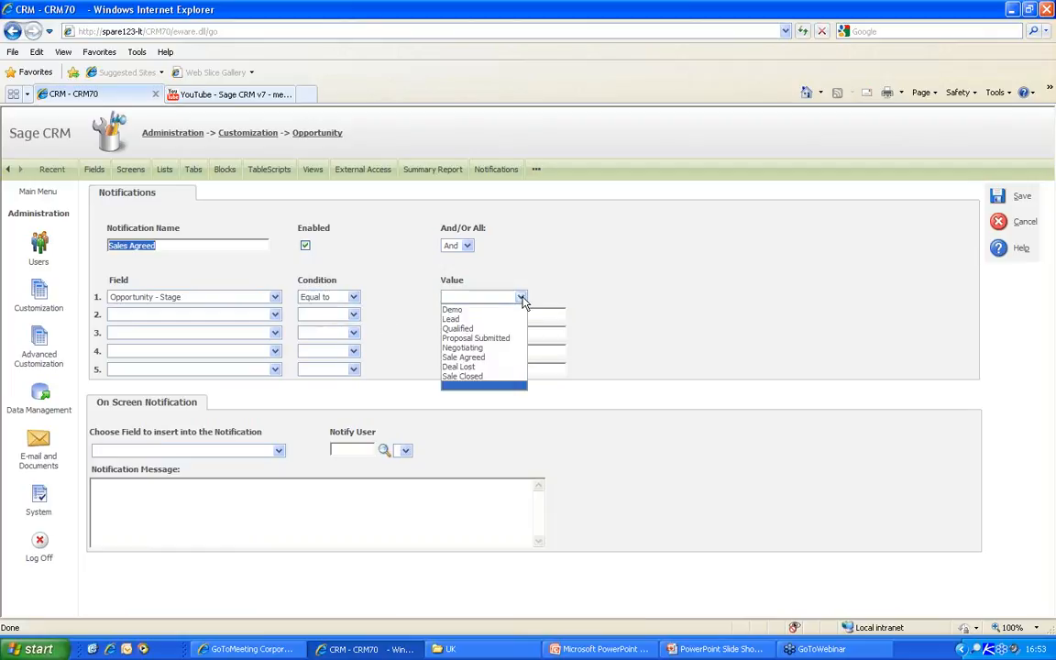
left_click(465, 357)
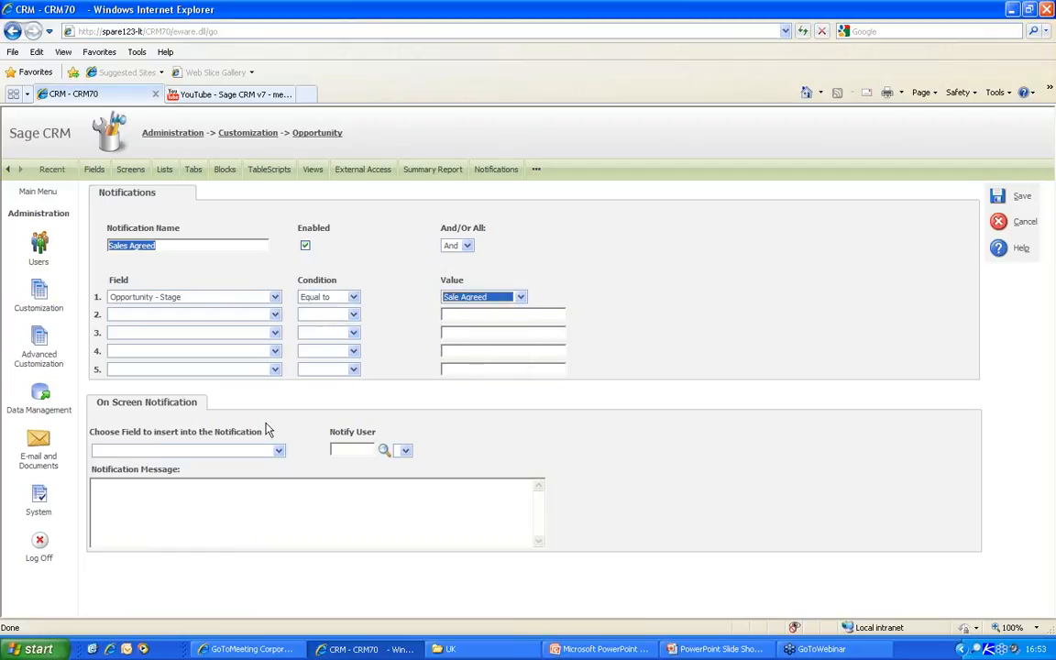
- Notify the Company-Account Manager with the bold message 'New Alert: Sale Agreed!'
left_click(384, 450)
left_click(527, 451)
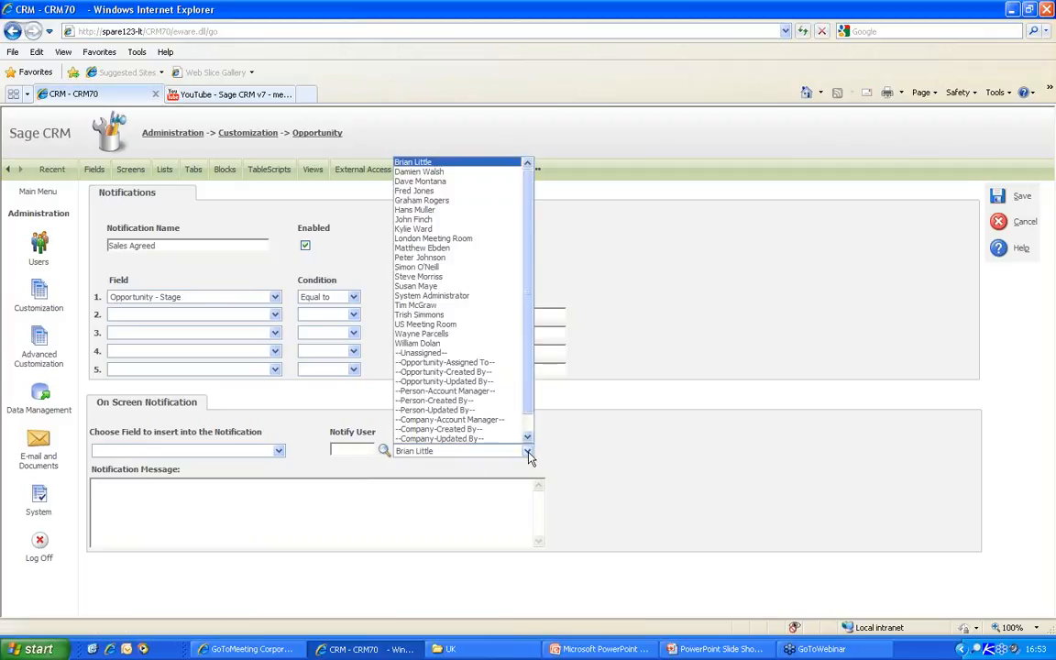
left_click(436, 427)
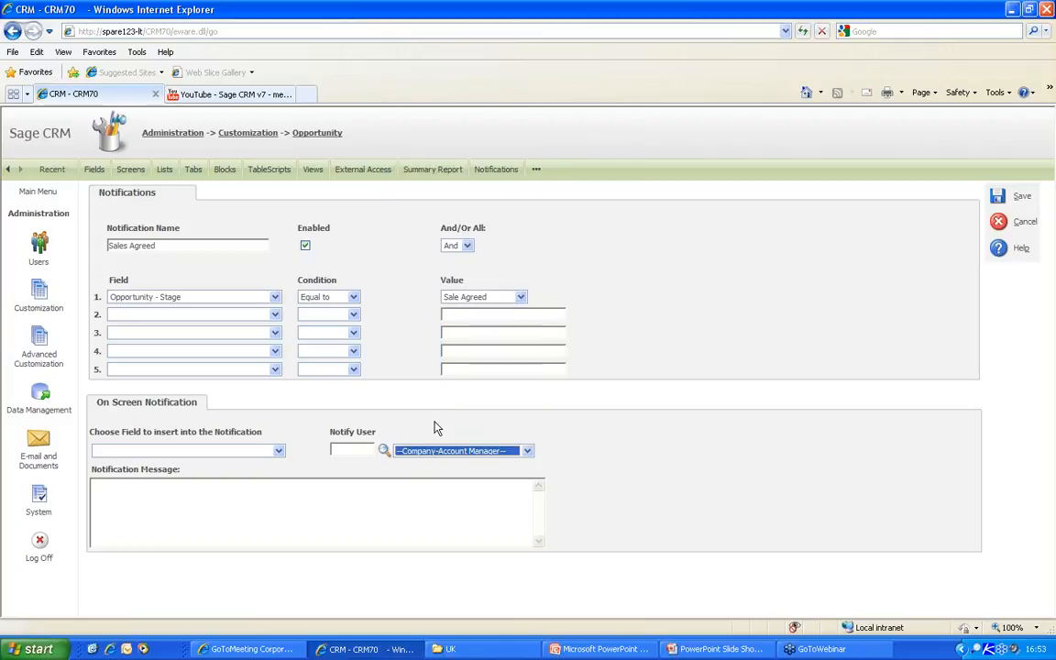
left_click(355, 505)
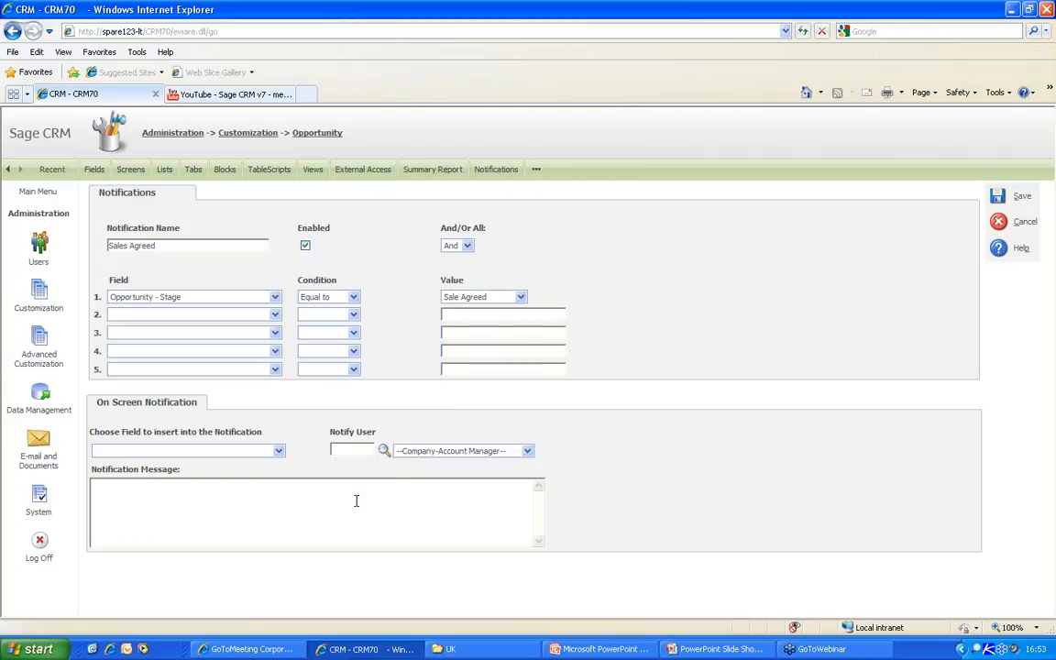
type("<B>New Alert: Sale")
key("BackSpace")
key("BackSpace")
type("Agreed")
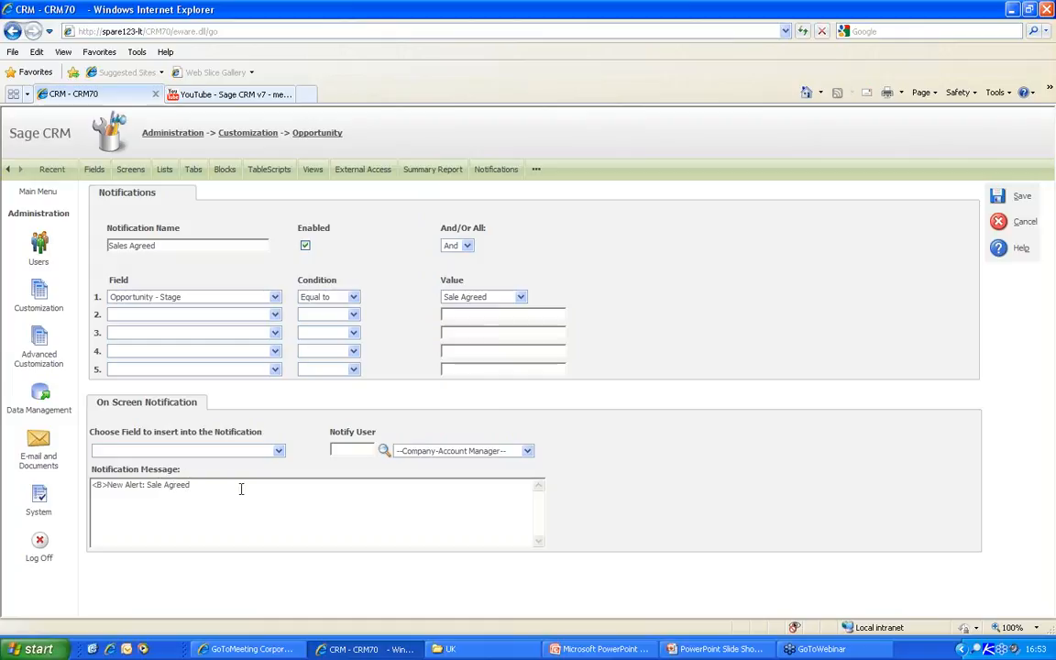
type("!</B>")
- Insert the Opportunity Description field into the message and save the rule
left_click(280, 451)
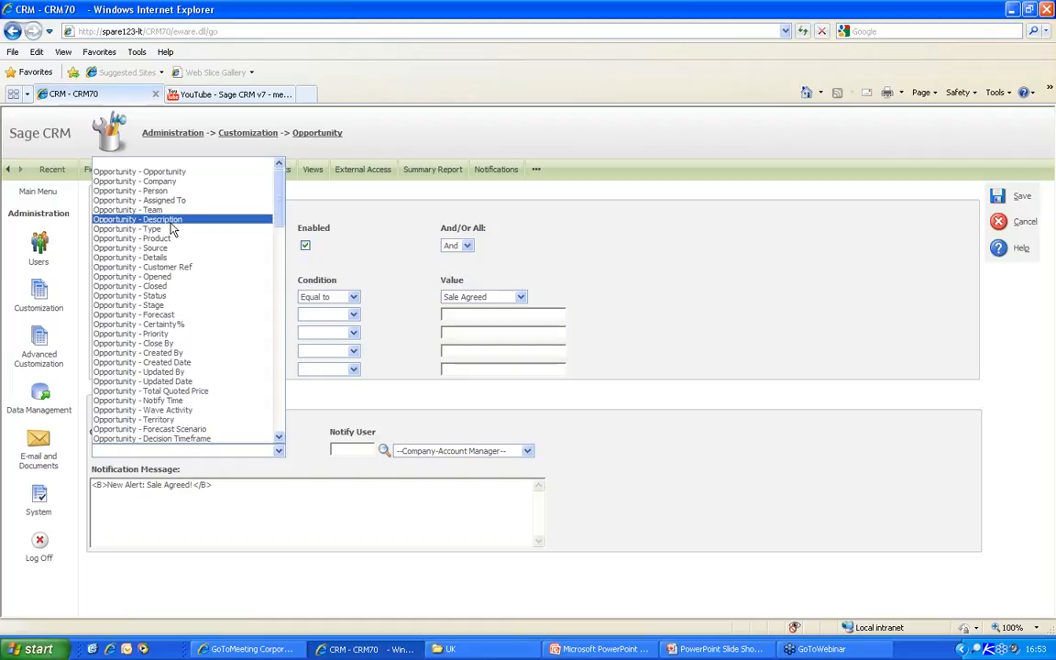
left_click(170, 220)
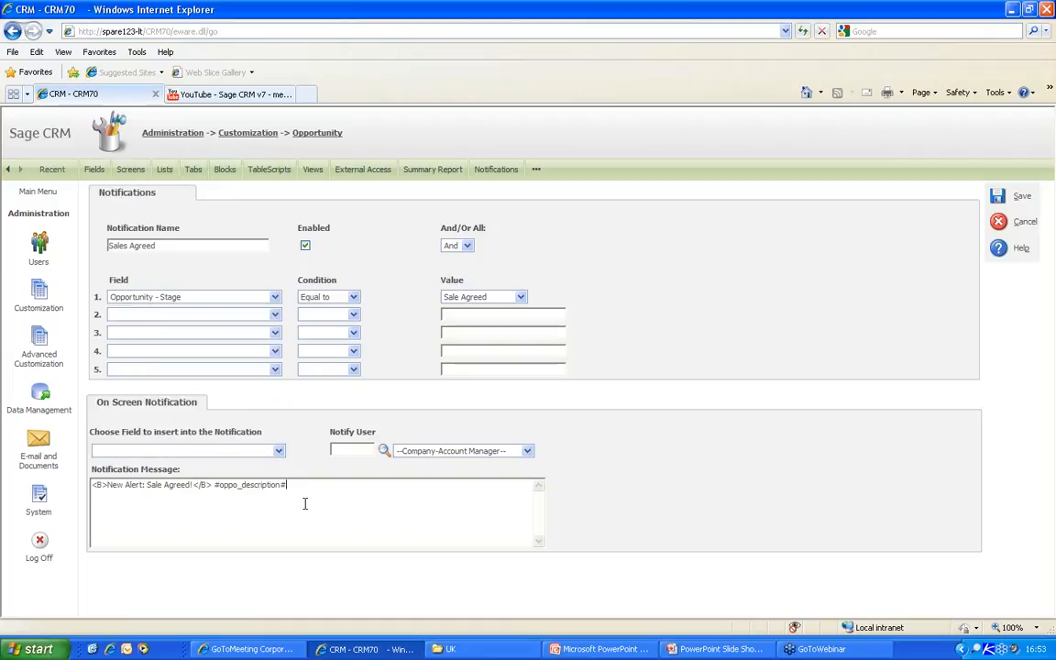
left_click_drag(309, 490, 112, 493)
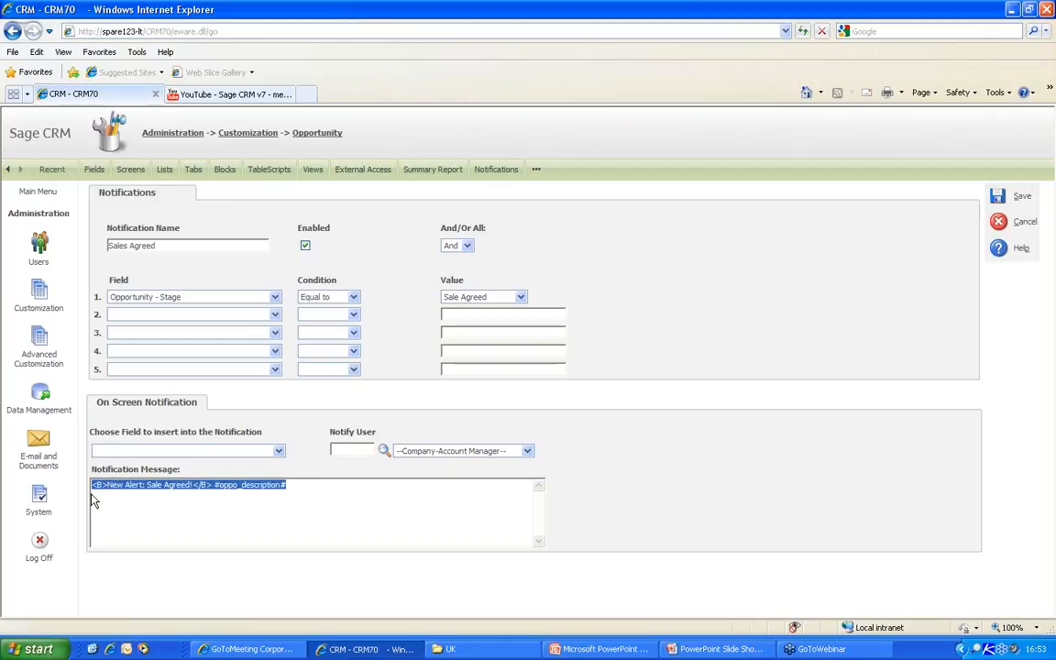
left_click(437, 492)
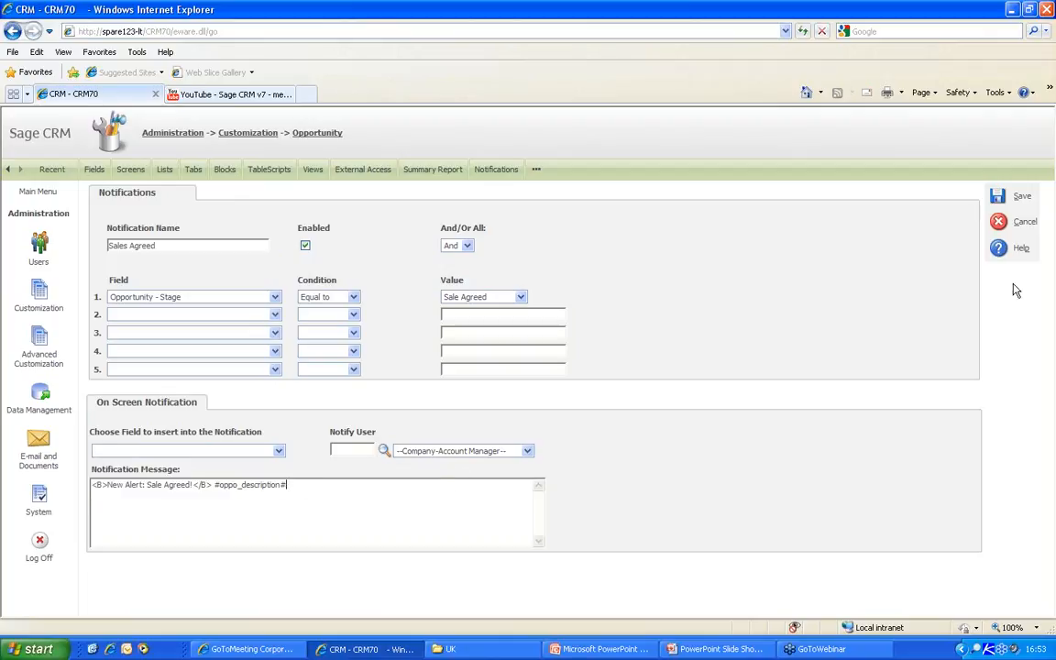
left_click(997, 196)
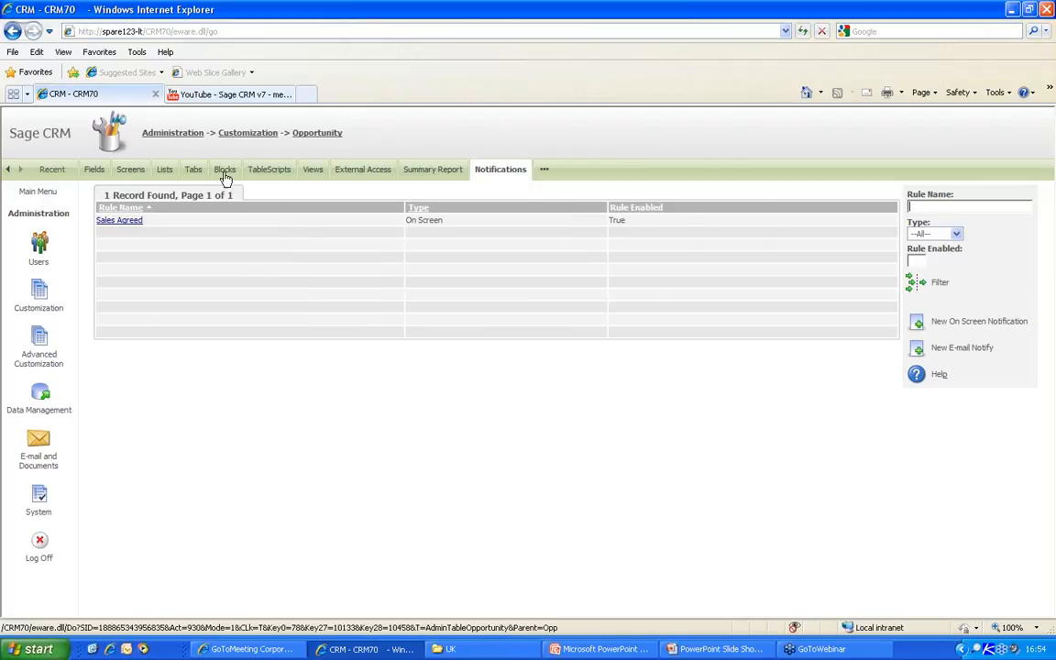
- Log off the administrator and sign in with the sales user's user name
left_click(40, 545)
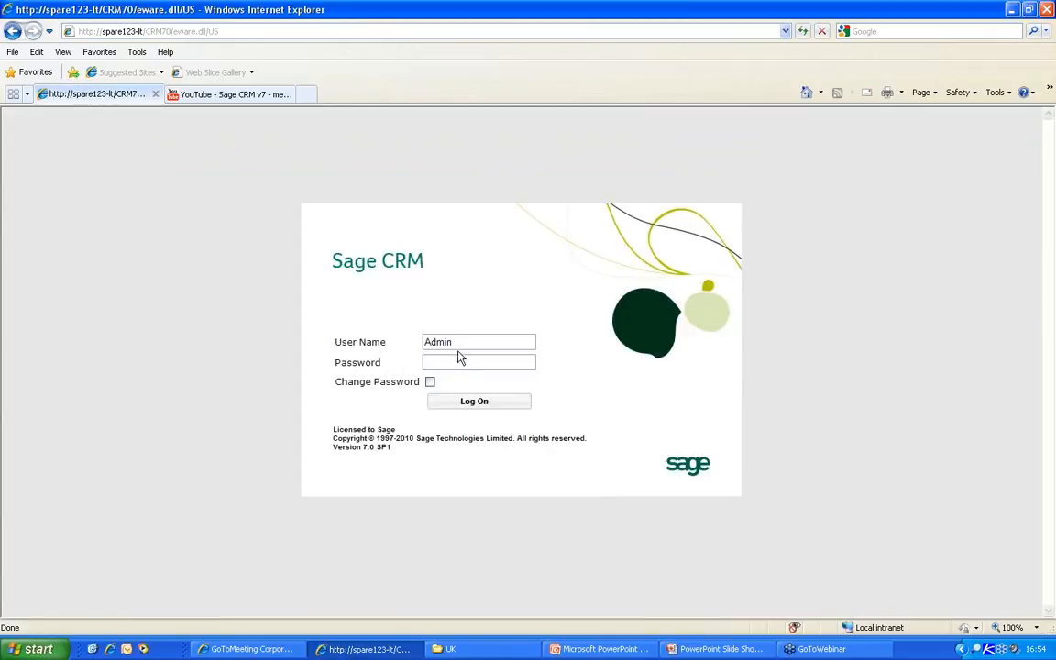
left_click_drag(451, 341, 354, 299)
key("BackSpace")
type("littleb")
key("Return")
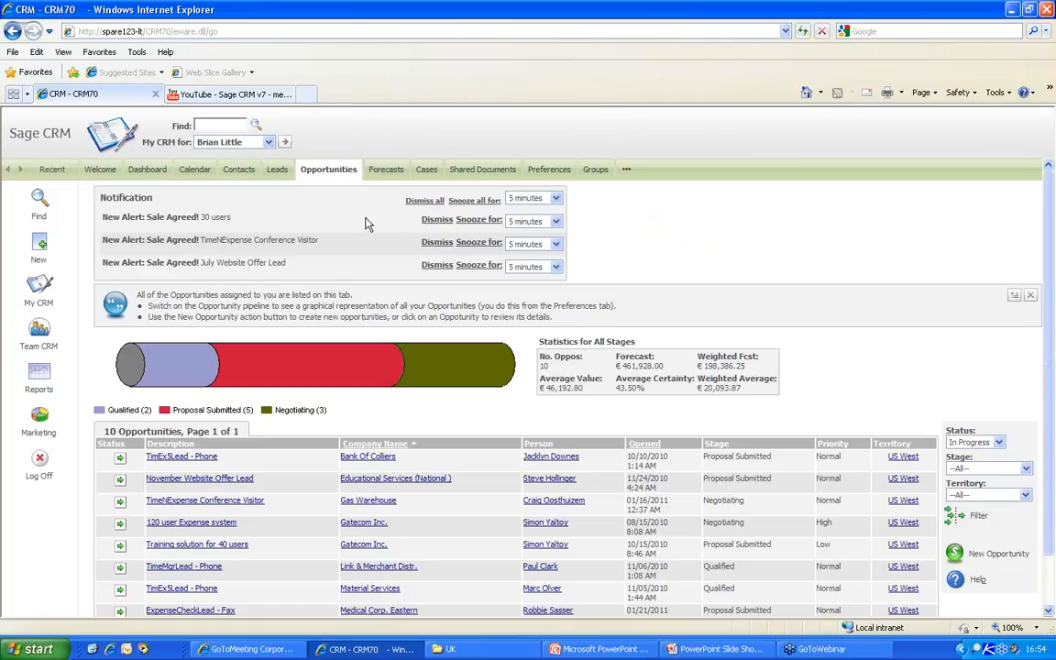
- Open the '30 users' alert, go to Gatecom Inc., and highlight its account manager
left_click(187, 221)
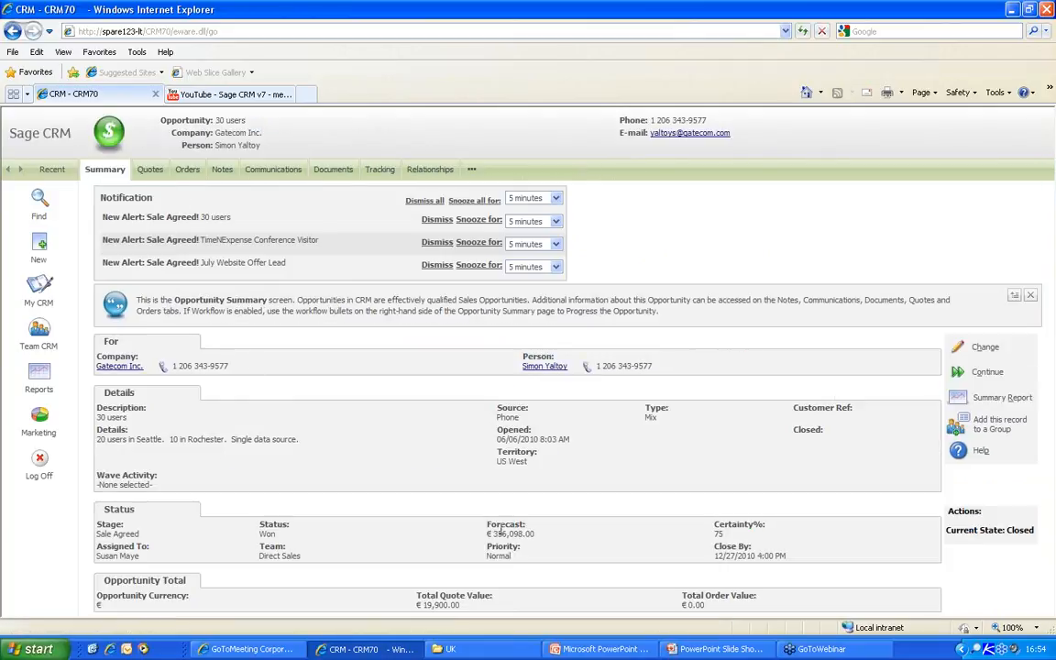
left_click(234, 133)
left_click_drag(556, 395, 495, 413)
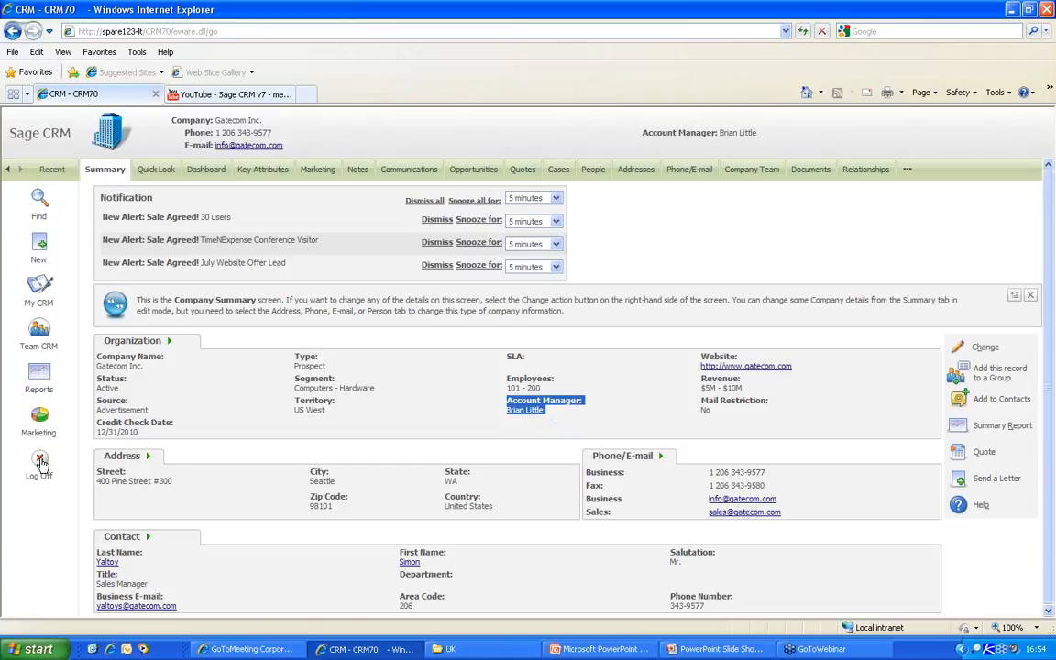
- Log off and sign back in with the admin account
left_click(40, 463)
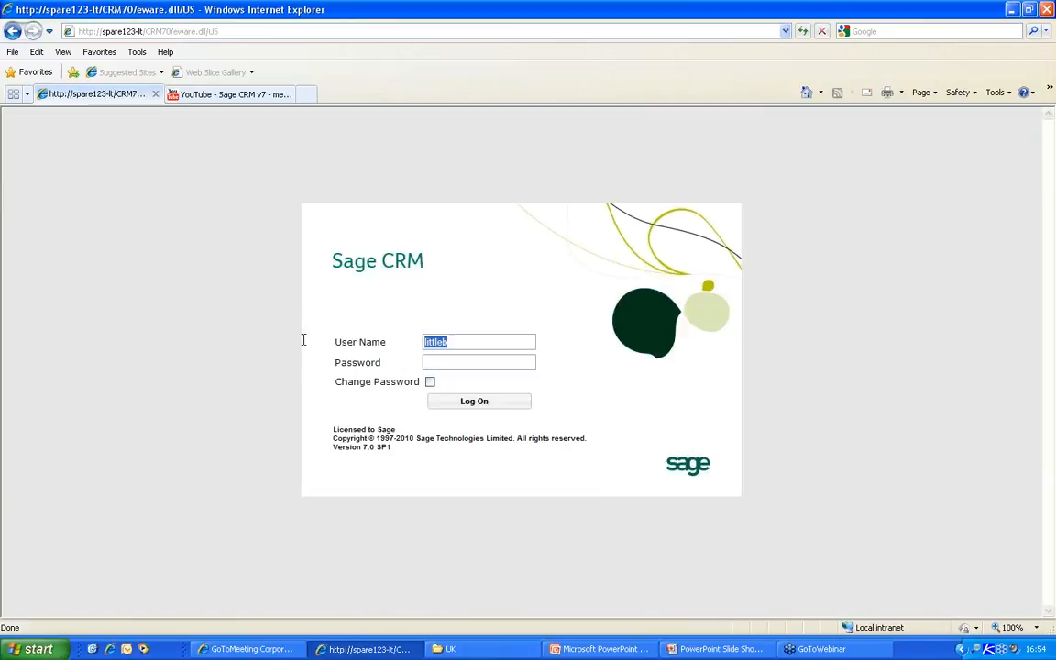
type("adm")
type("n")
key("Return")
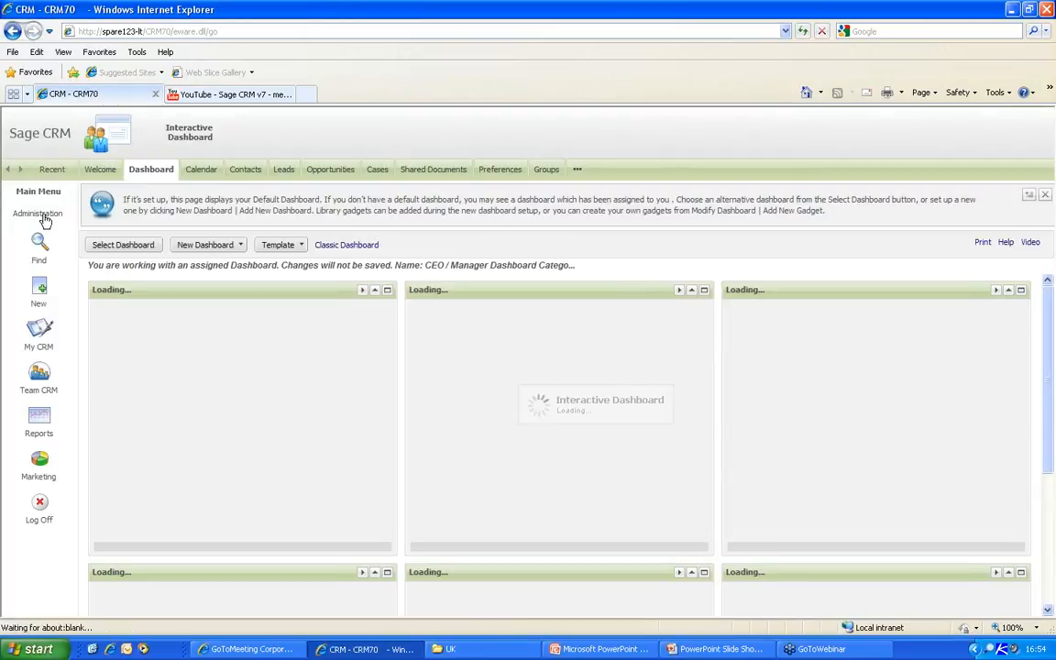
- Create and save a new workflow named 'Company Workflow' under Advanced Customization
left_click(43, 217)
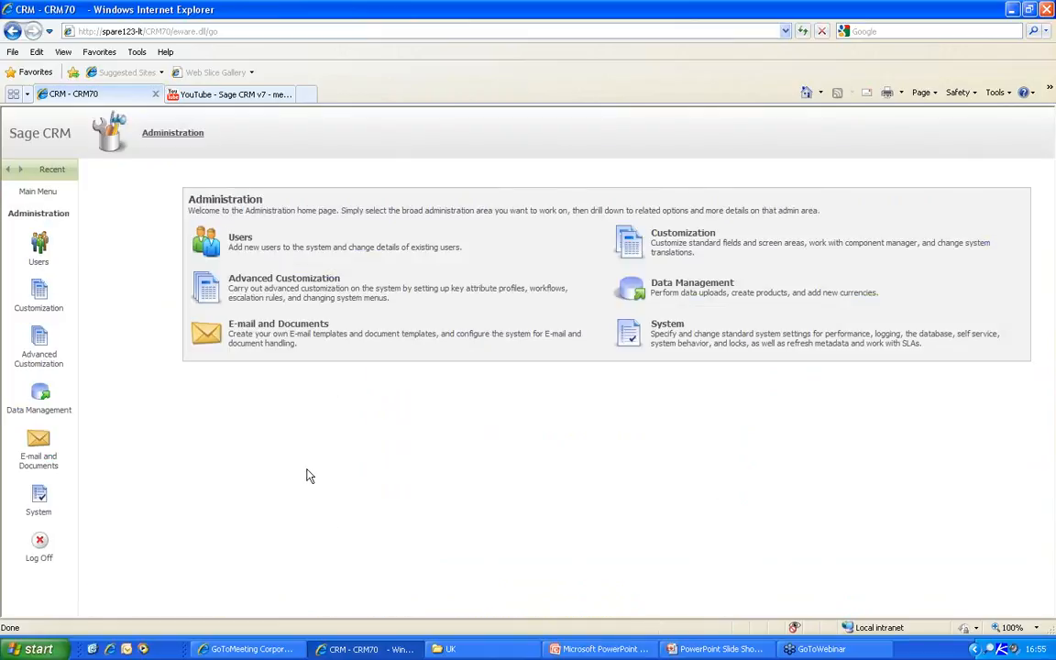
left_click(209, 286)
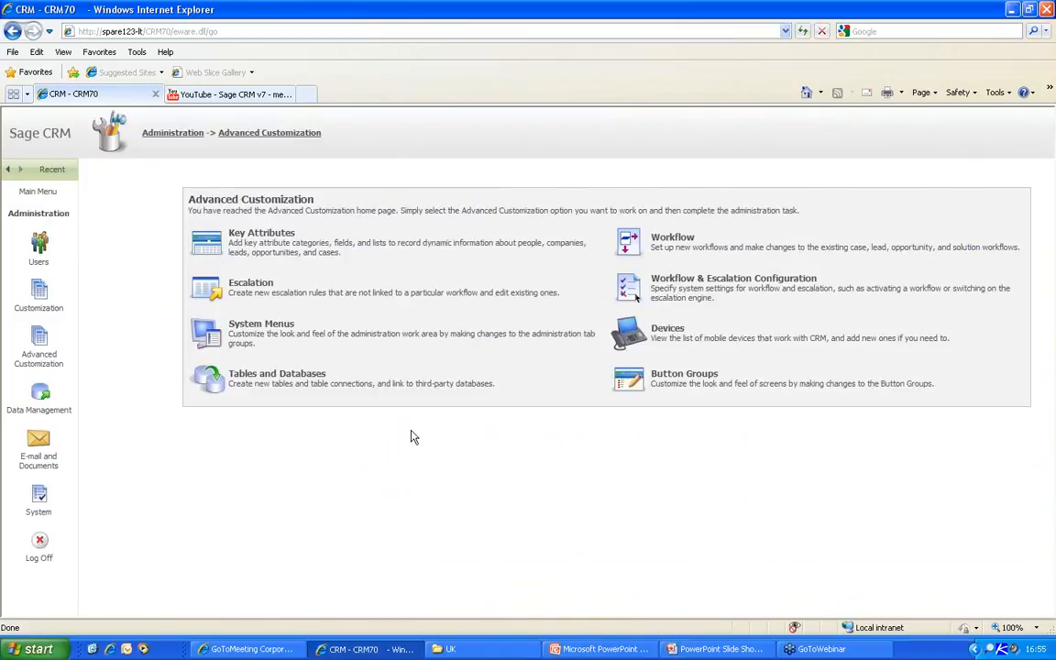
left_click(626, 249)
left_click(732, 259)
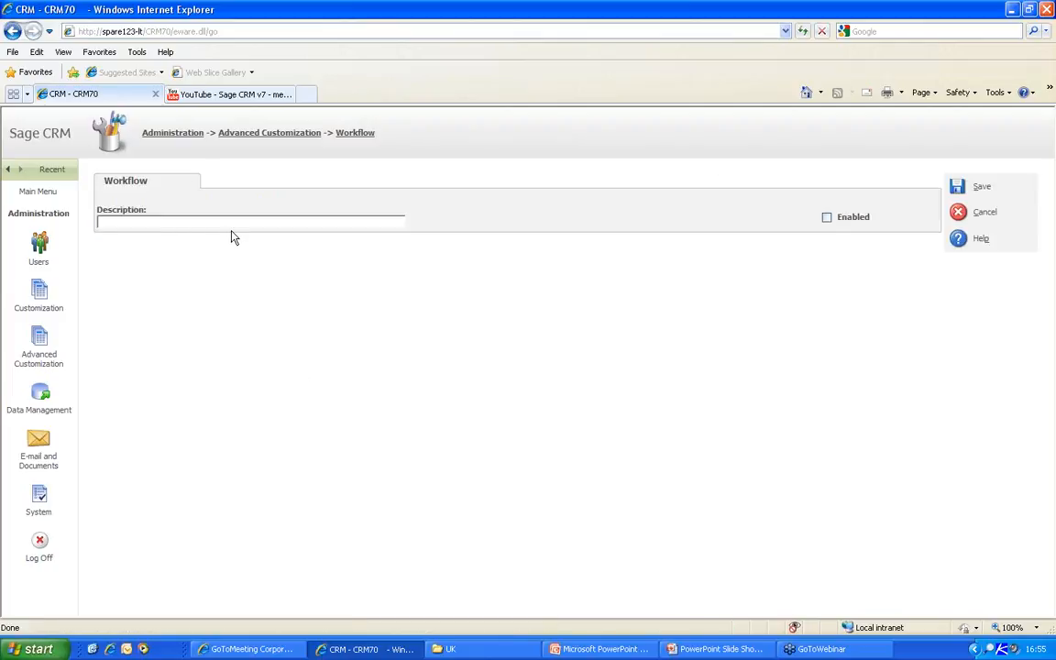
type("Company Workflow")
left_click(962, 187)
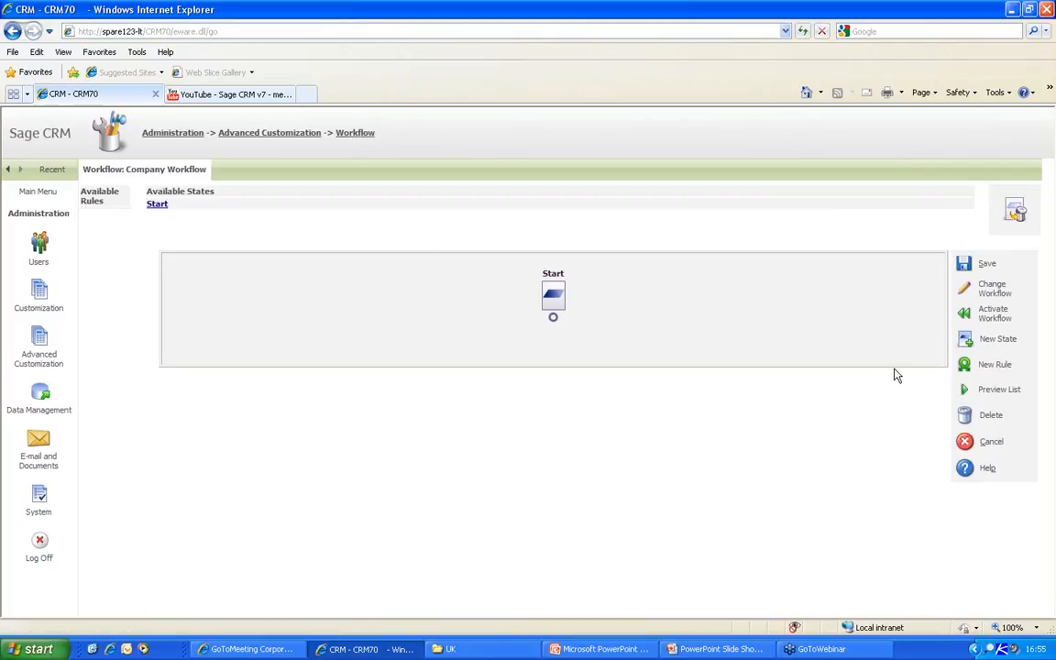
left_click(270, 133)
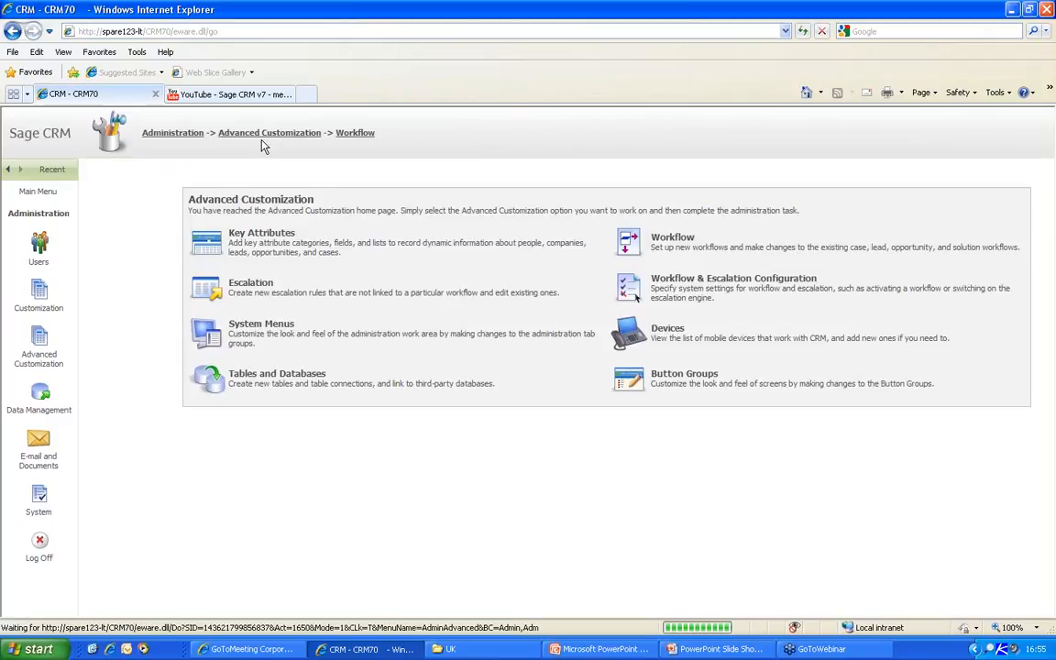
- Set Workflow for companies to Yes in the Workflow & Escalation Configuration and save
left_click(625, 289)
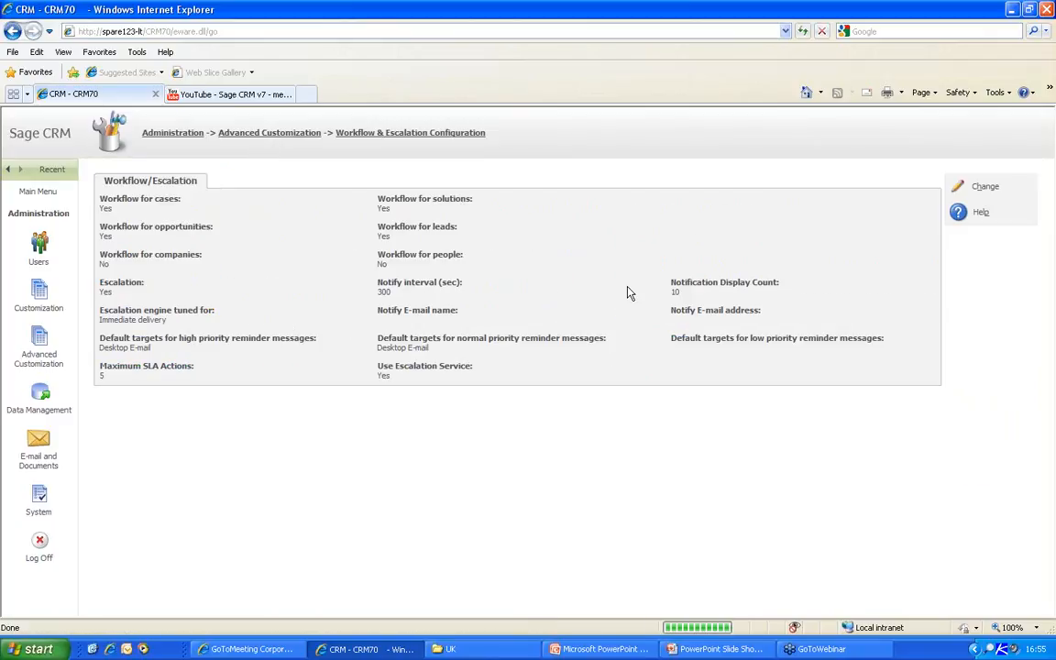
left_click(983, 188)
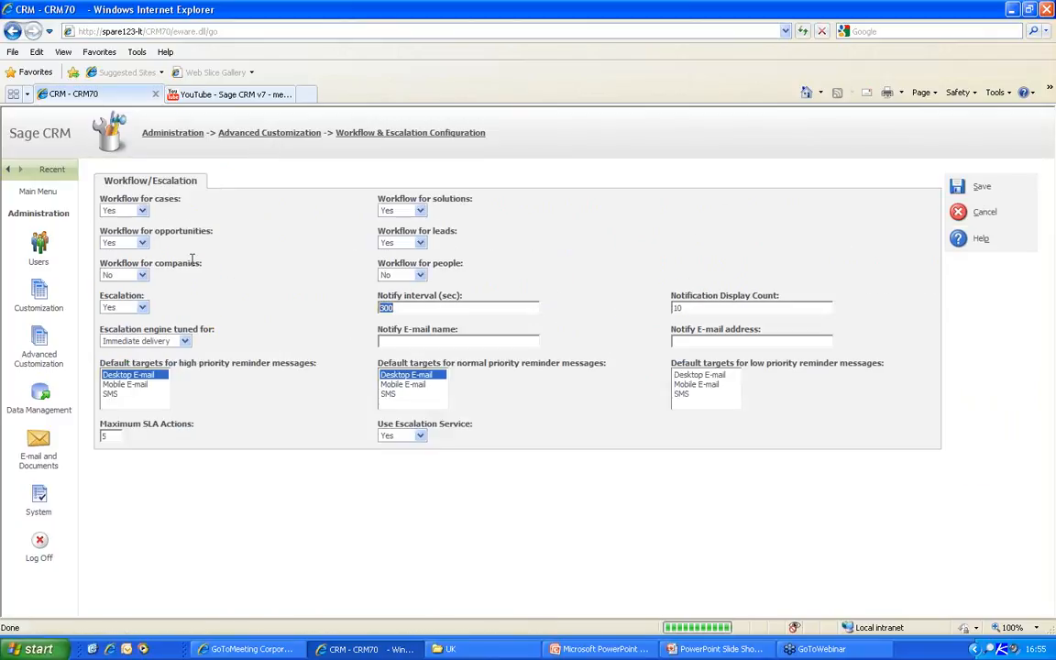
left_click(142, 275)
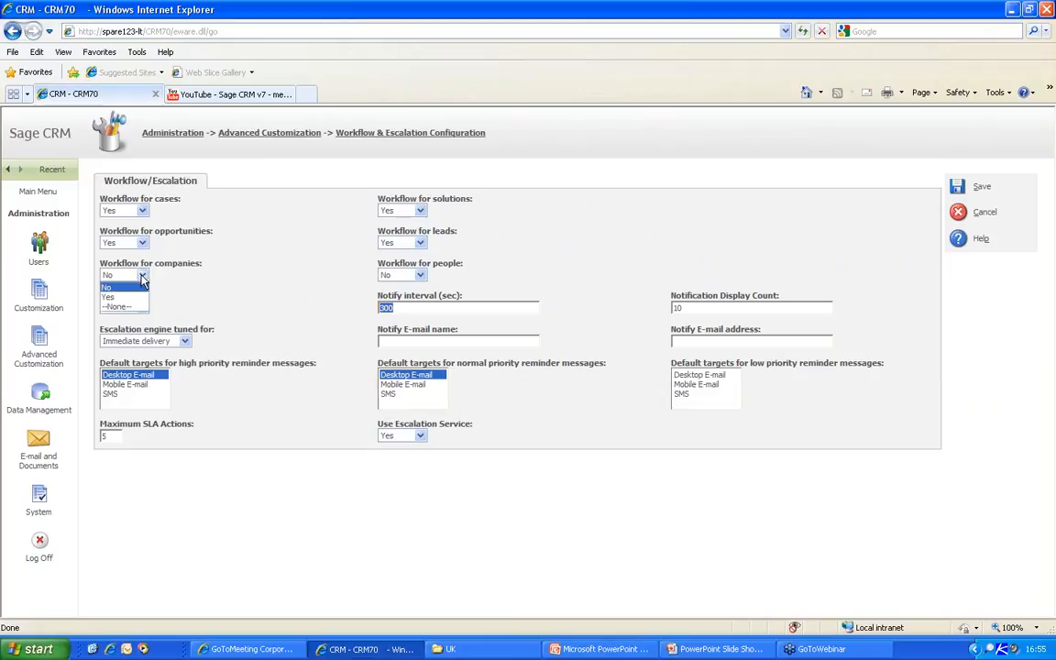
left_click(112, 285)
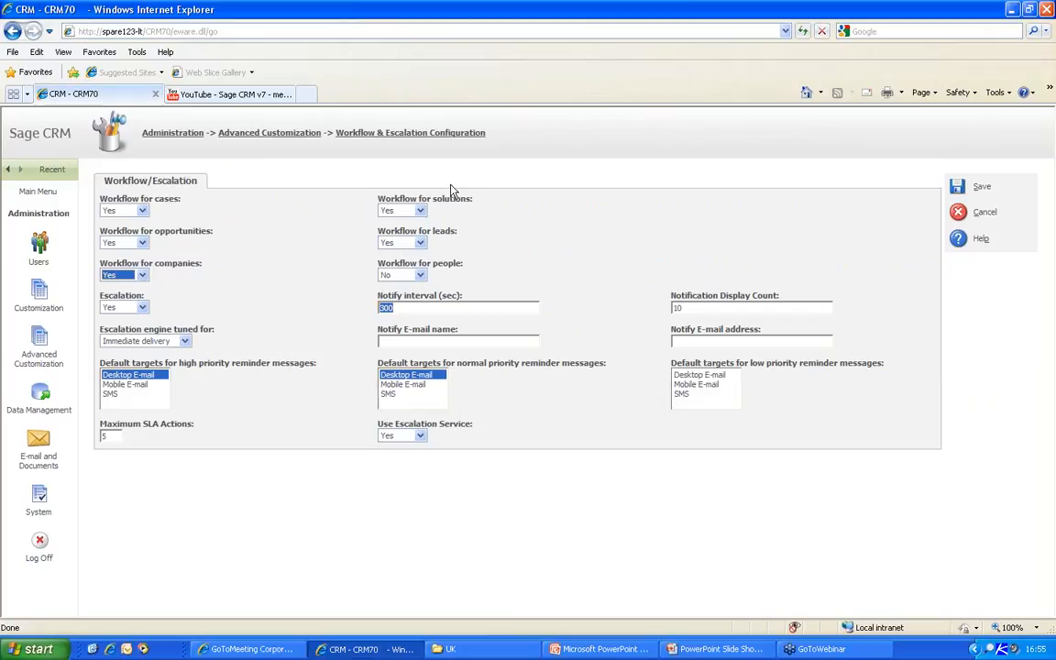
left_click(955, 193)
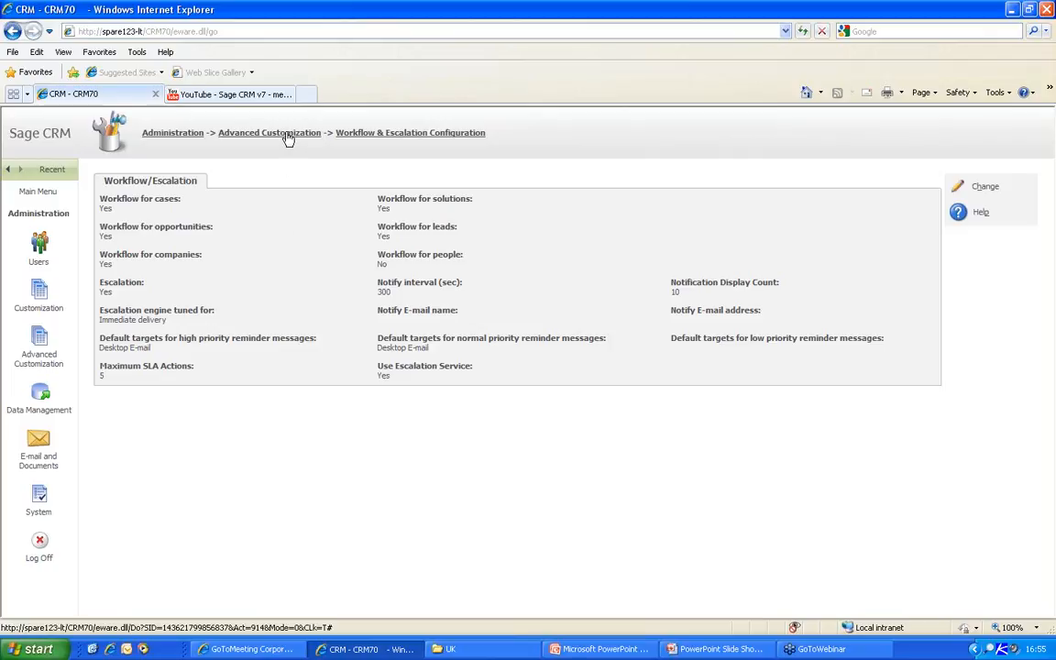
- Open Company Workflow and add two new states, Active and Closed
left_click(250, 133)
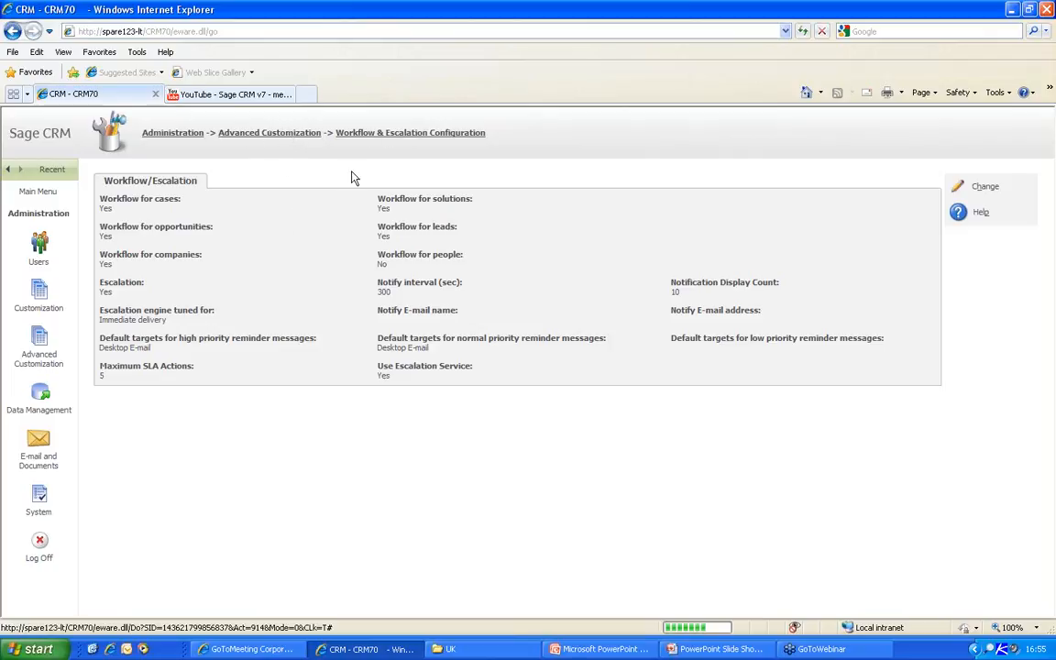
left_click(629, 243)
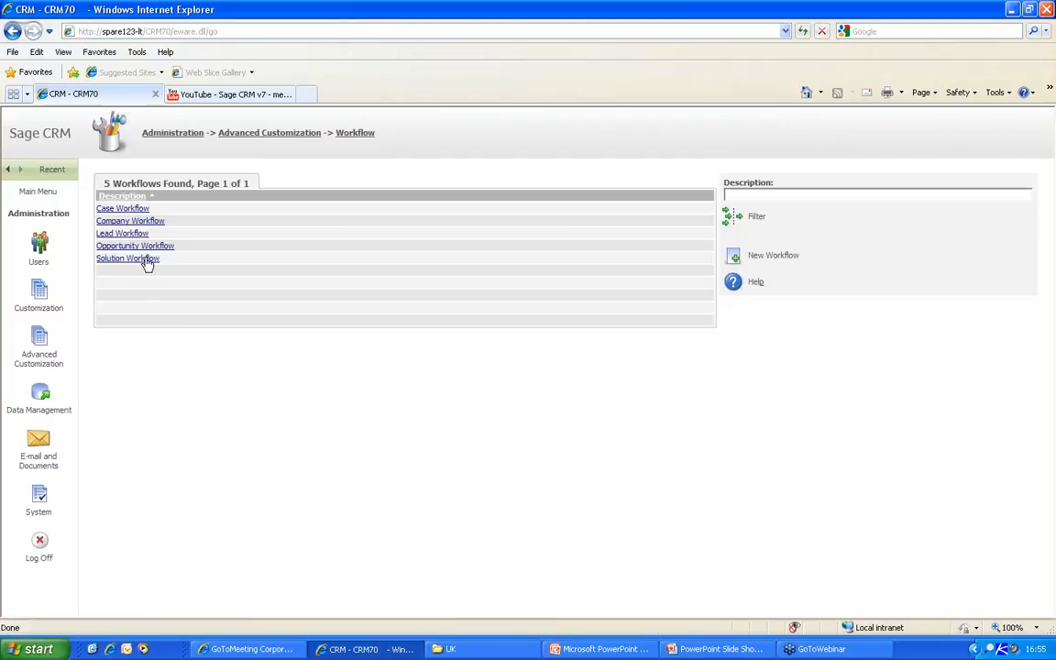
left_click(128, 220)
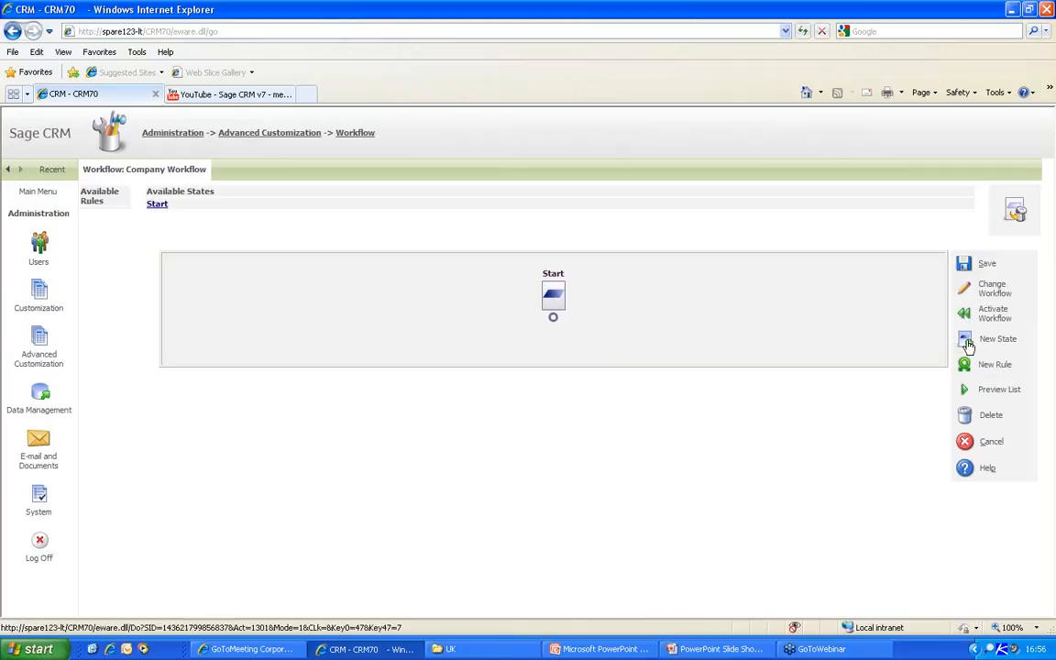
left_click(968, 344)
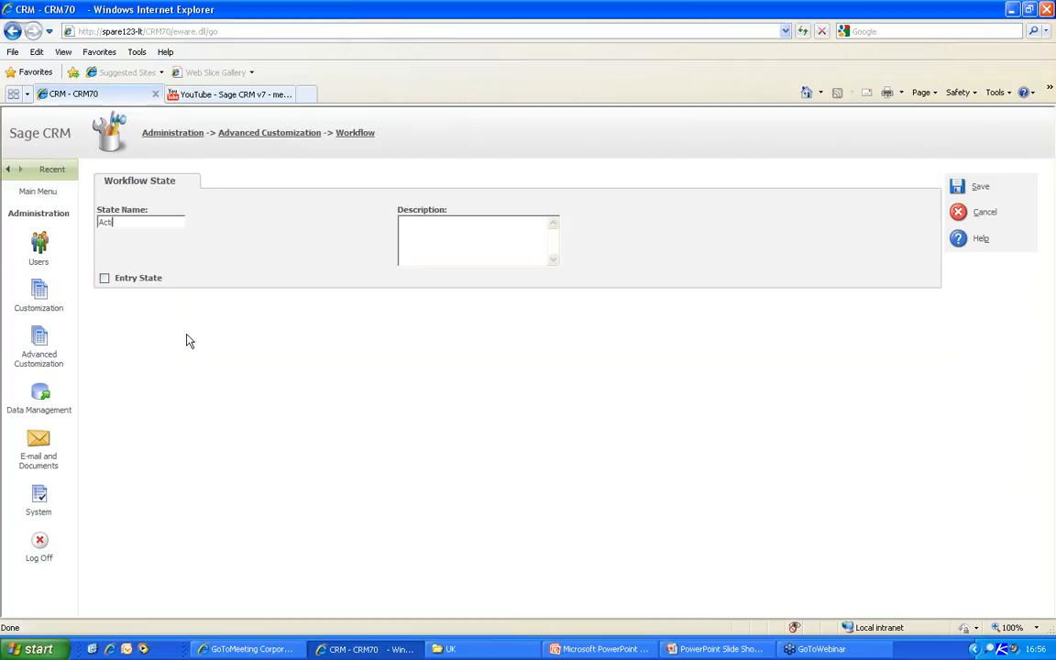
left_click(953, 188)
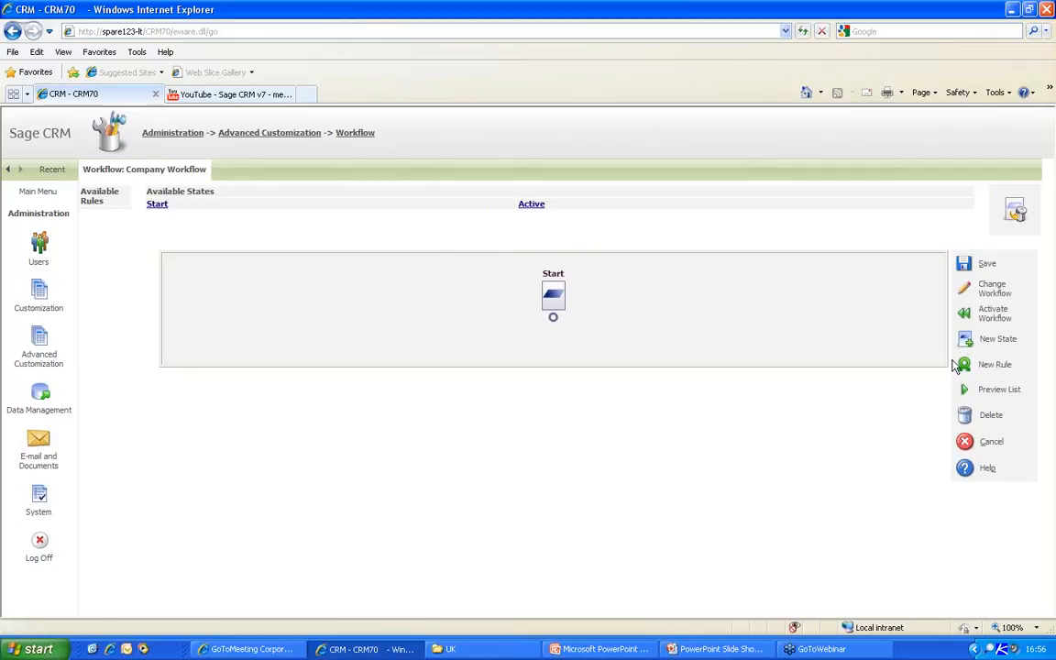
left_click(967, 339)
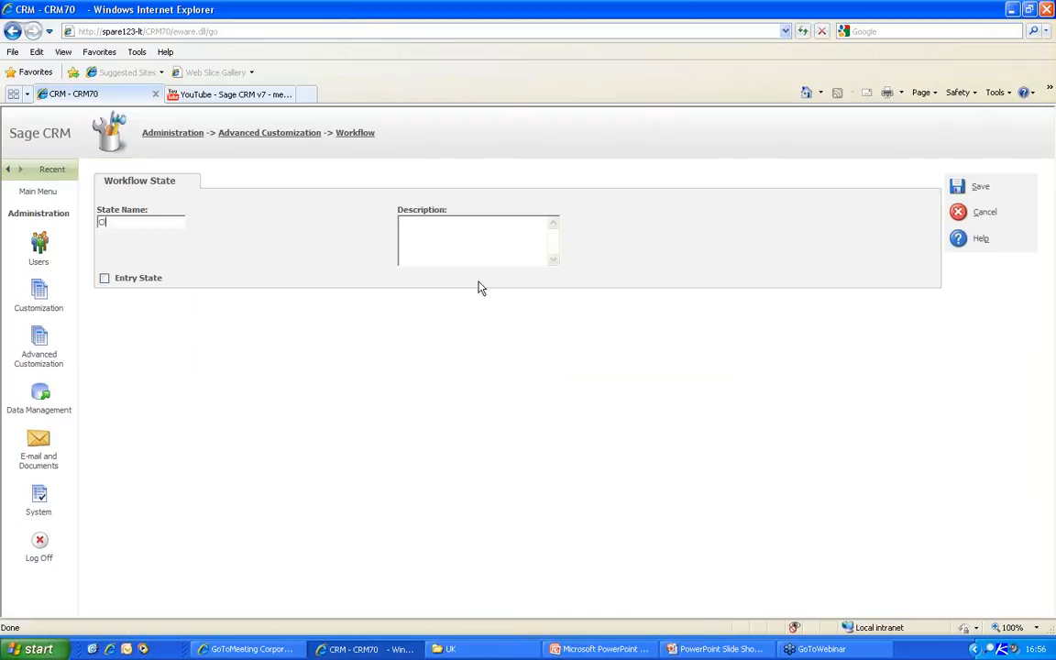
left_click(977, 186)
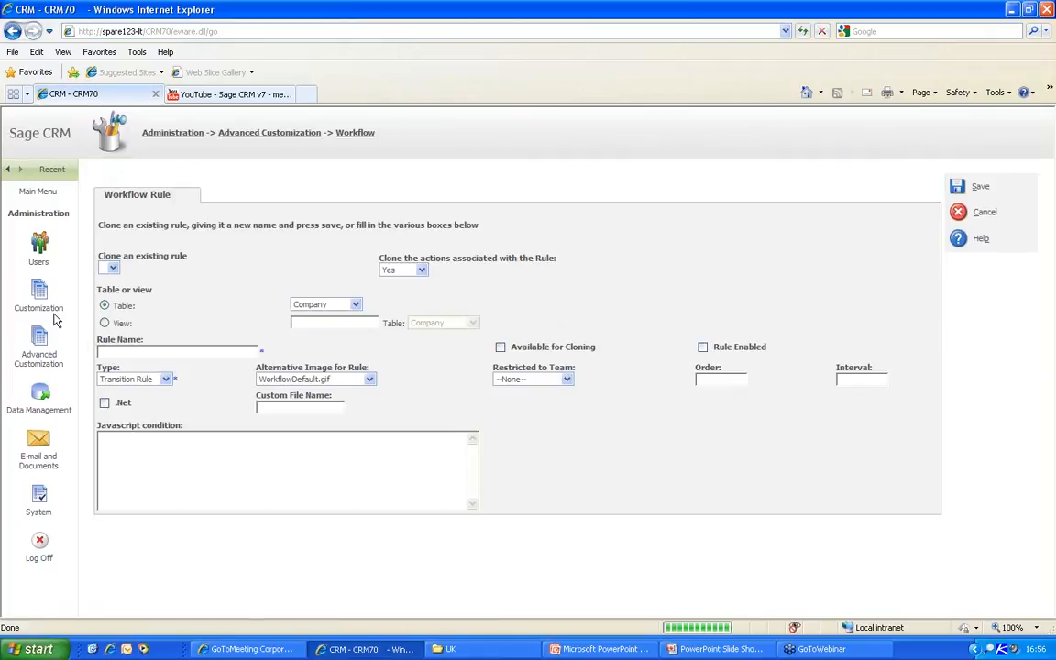
- Create an enabled rule 'Set Active Customer' with the forward.GIF image and save it
type("Se")
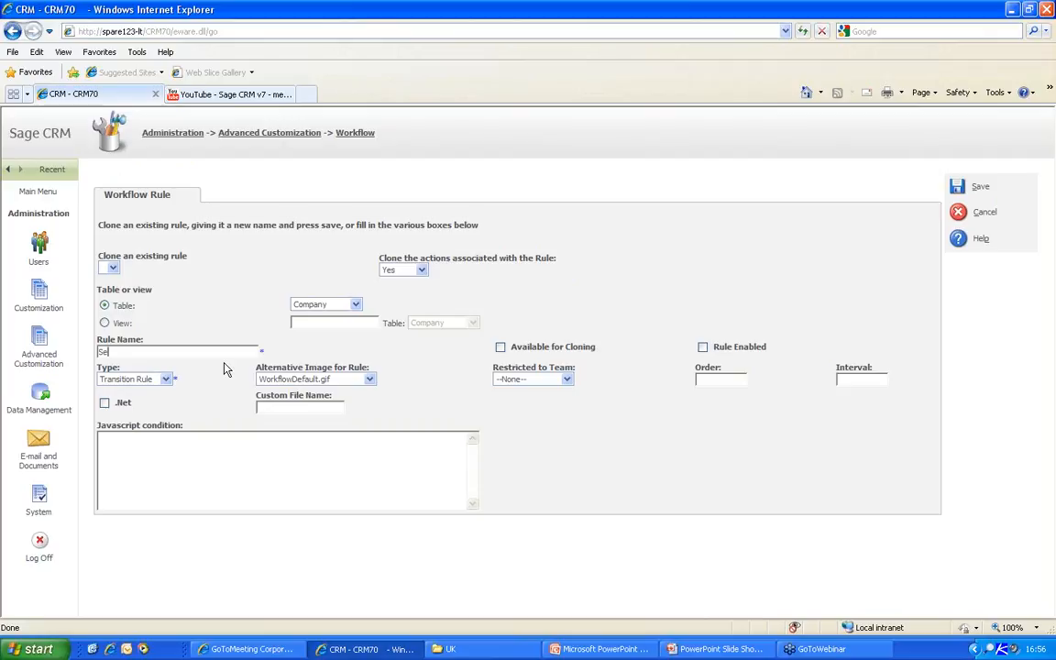
type("t Active Customer")
left_click(371, 384)
key("f")
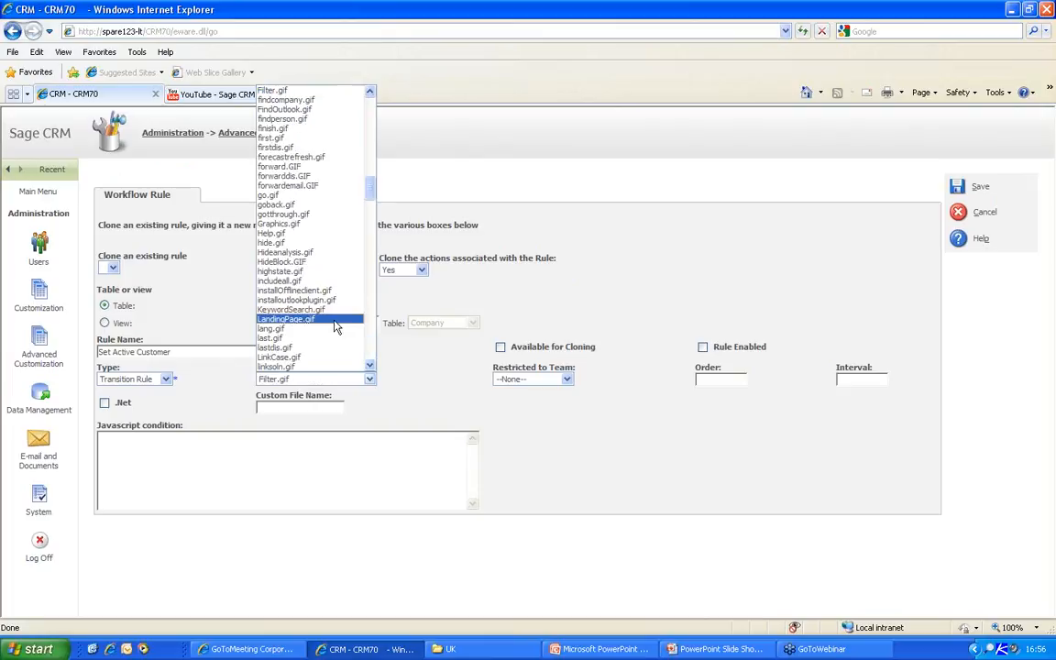
left_click(282, 157)
left_click(369, 379)
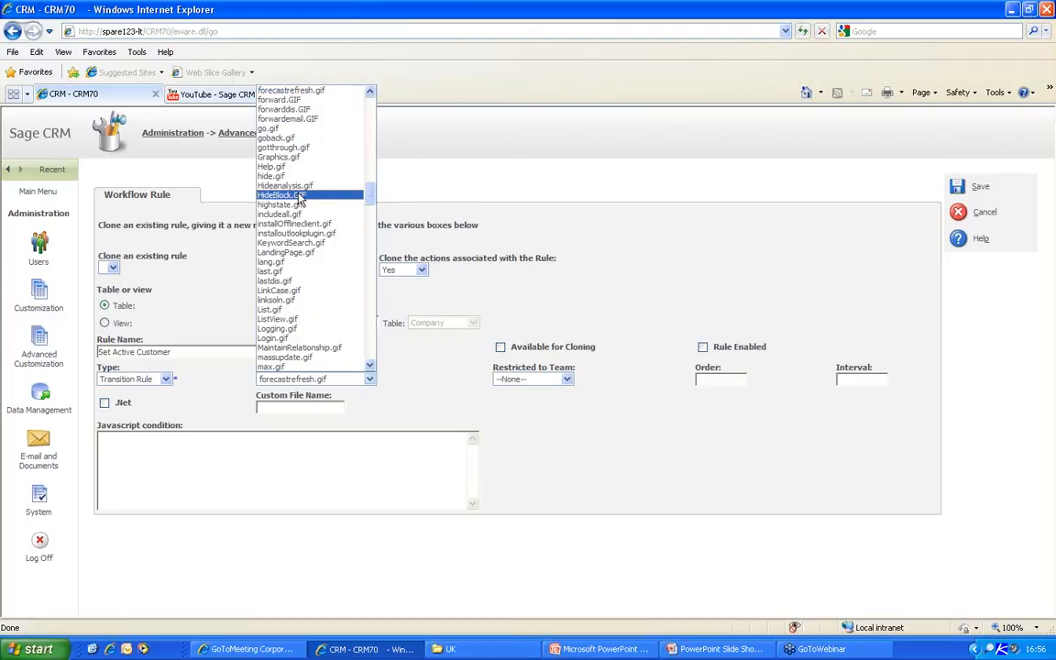
left_click(282, 100)
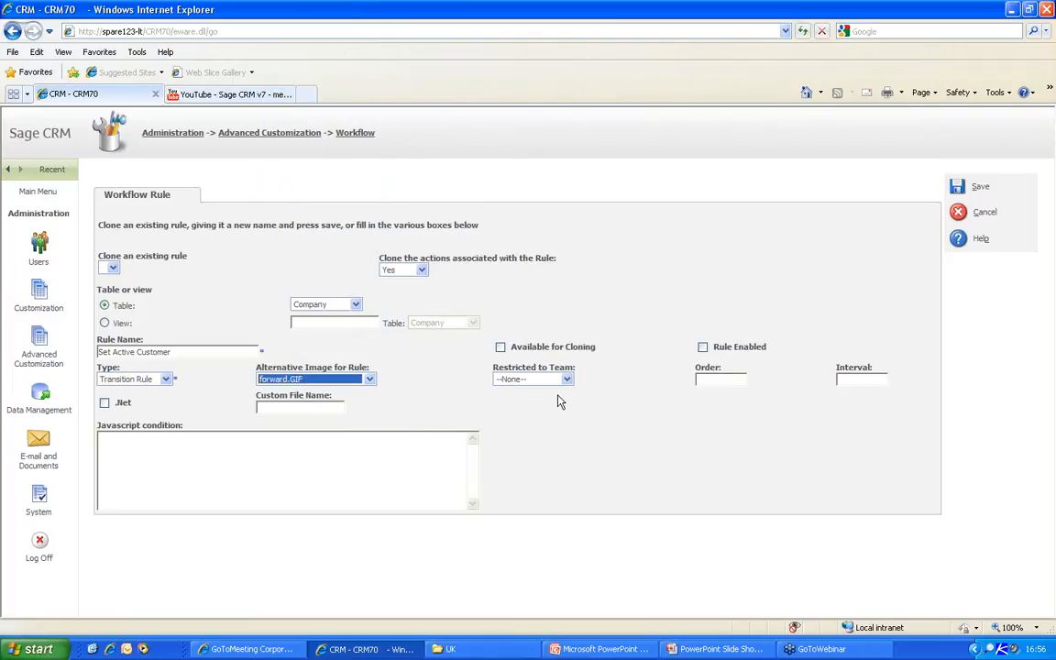
left_click(702, 346)
left_click(977, 186)
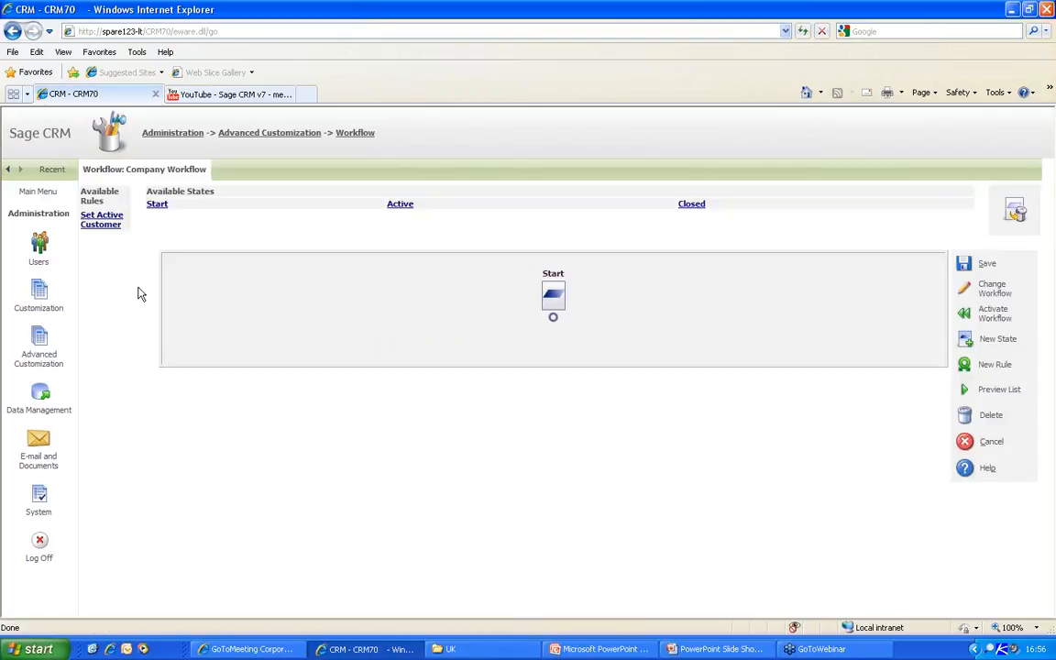
- Open the Set Active Customer rule and start a new Set Column Value action
left_click(102, 221)
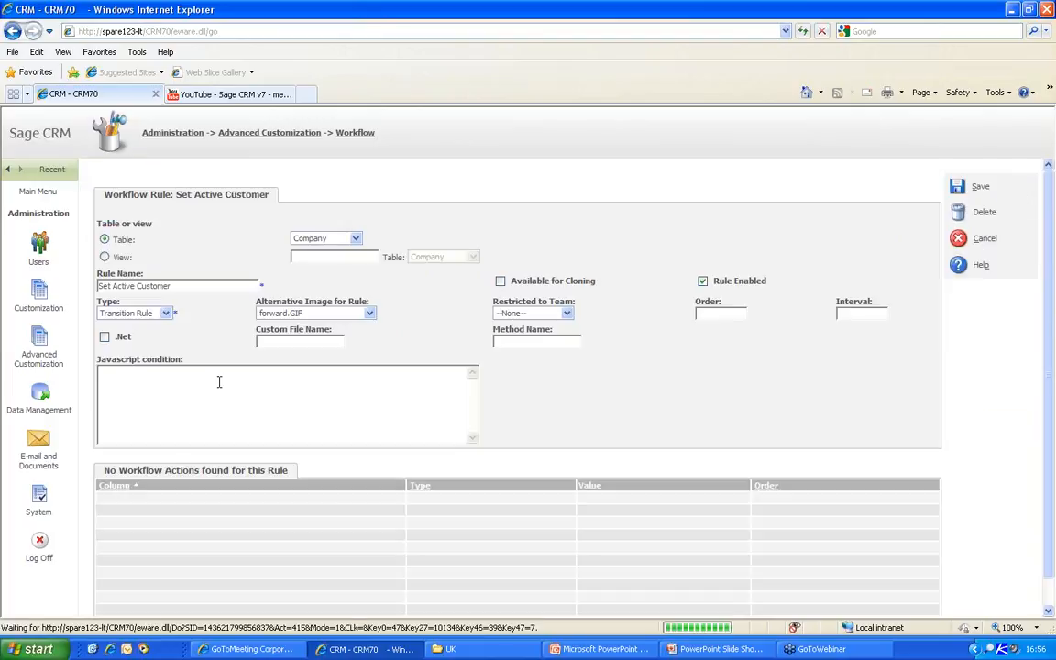
scroll(926, 451, "down", 2)
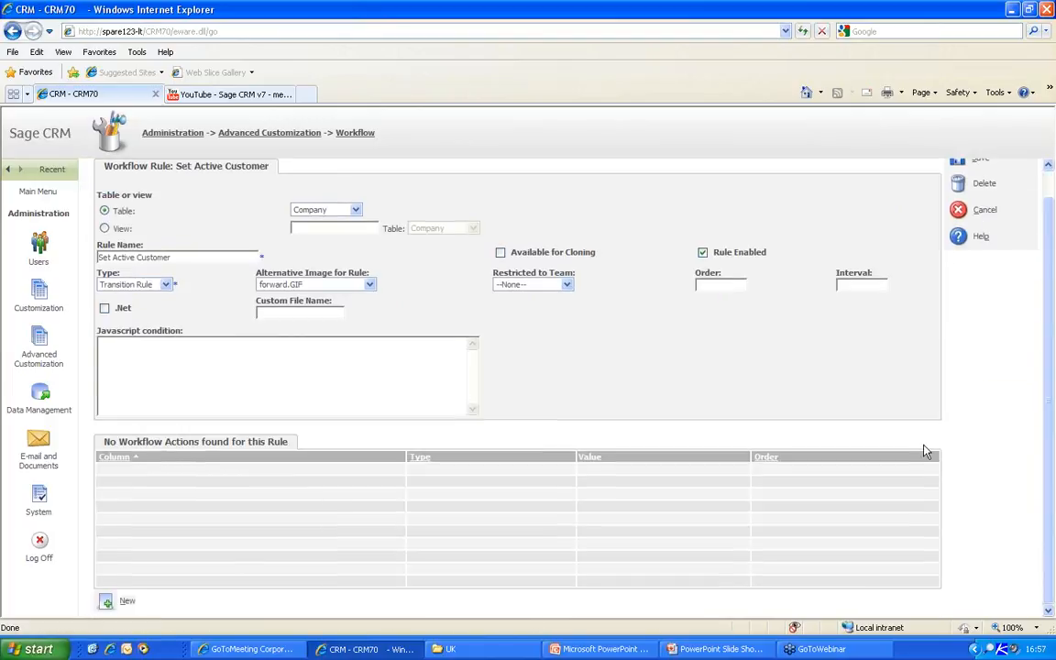
left_click(106, 600)
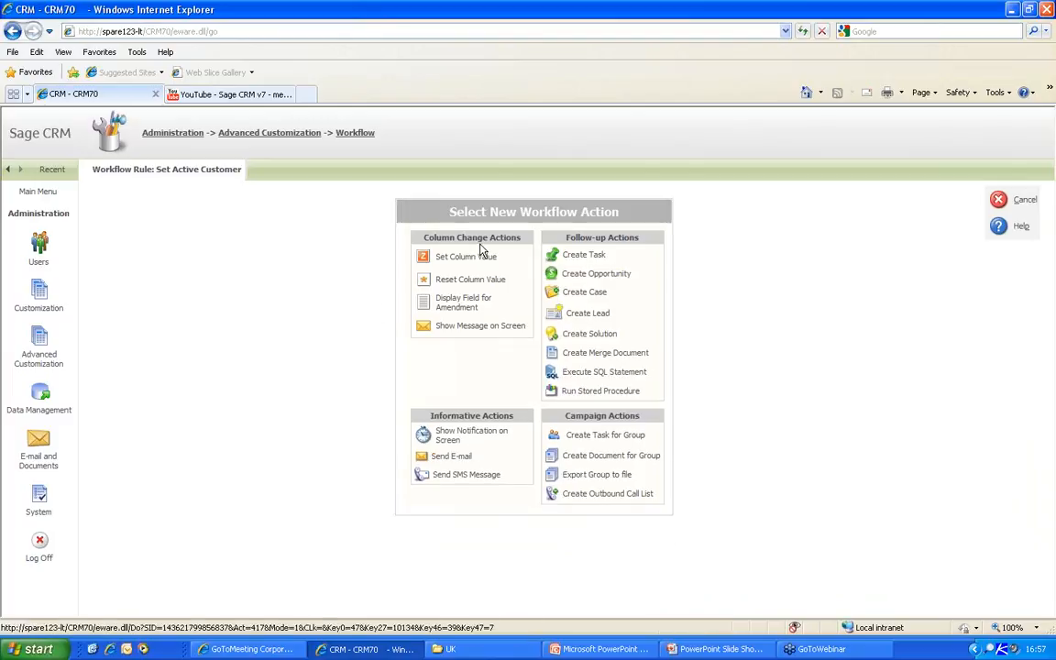
left_click(467, 256)
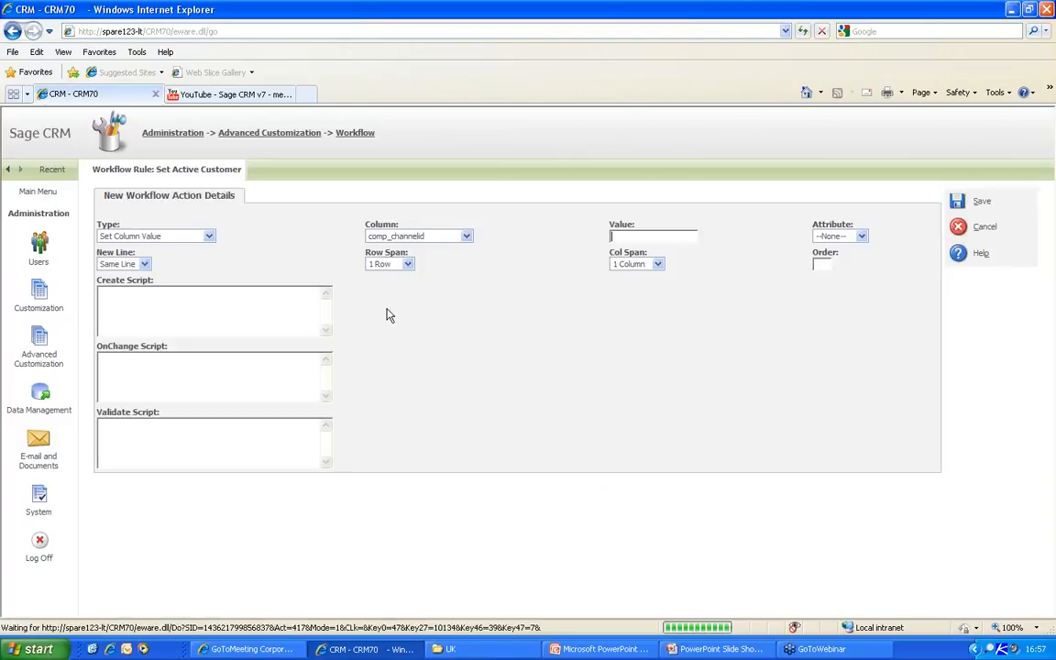
left_click(201, 236)
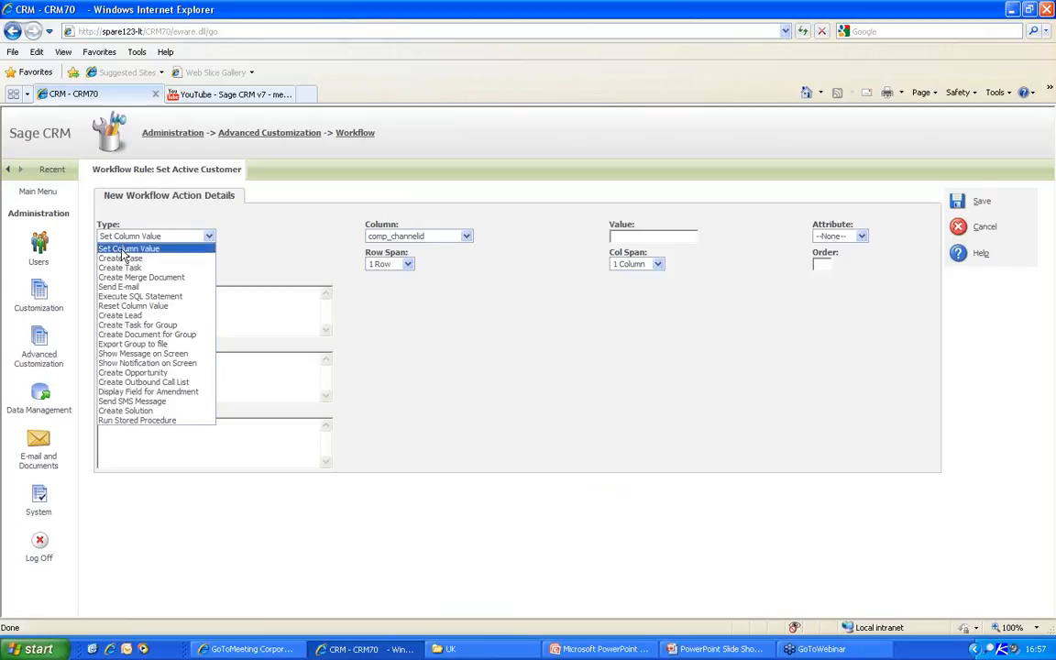
- Save a read-only action setting comp_status to Active, then begin another Set Column Value action
left_click(417, 236)
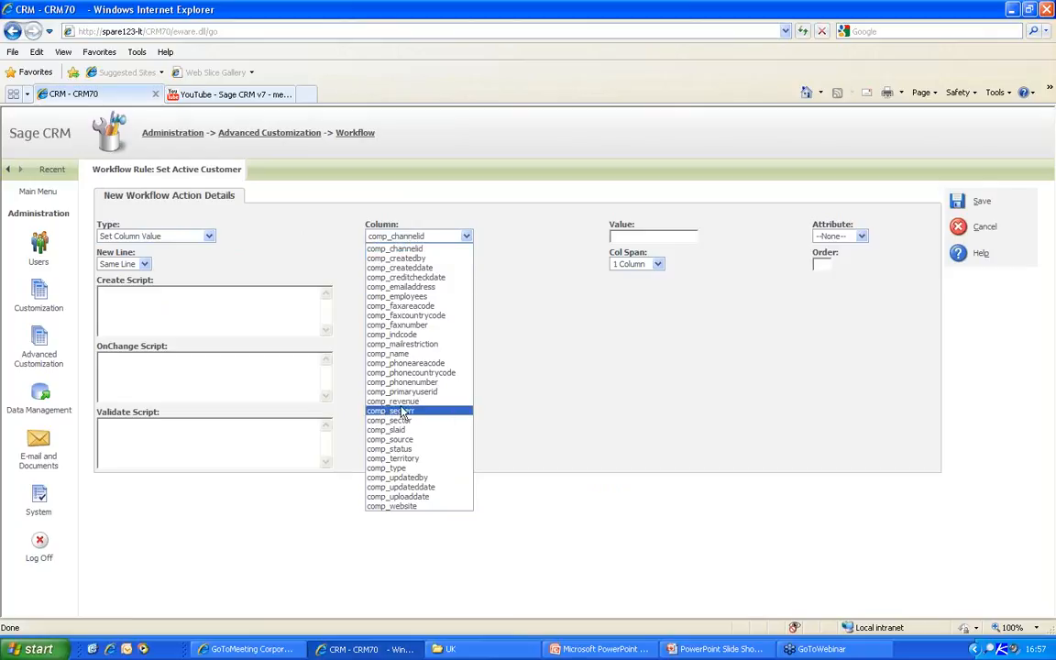
left_click(394, 448)
left_click(700, 236)
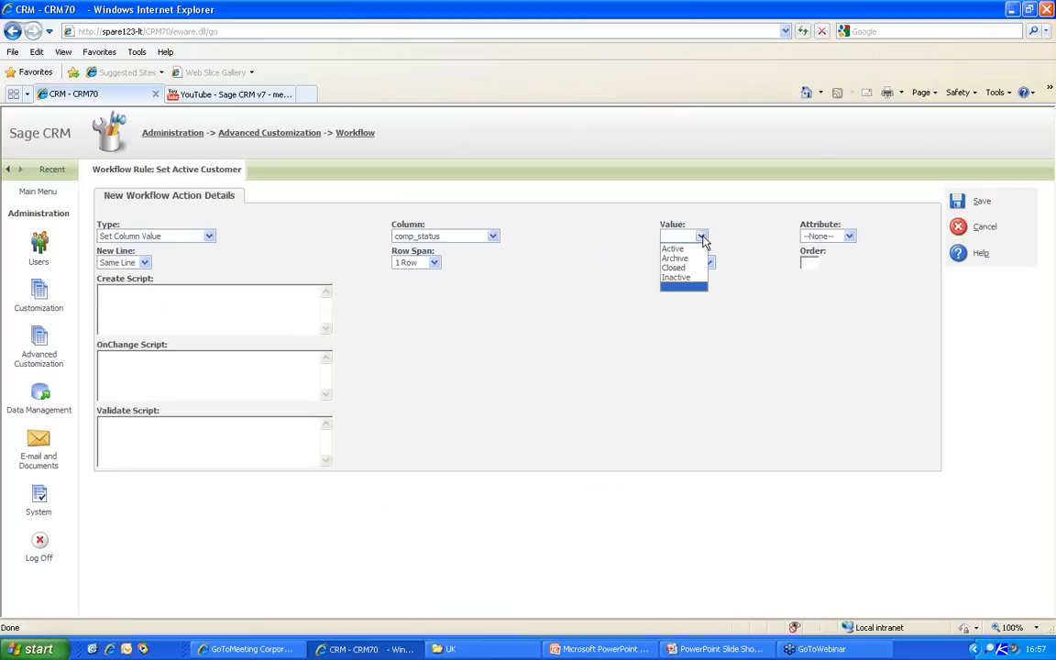
left_click(677, 250)
left_click(823, 237)
left_click(822, 267)
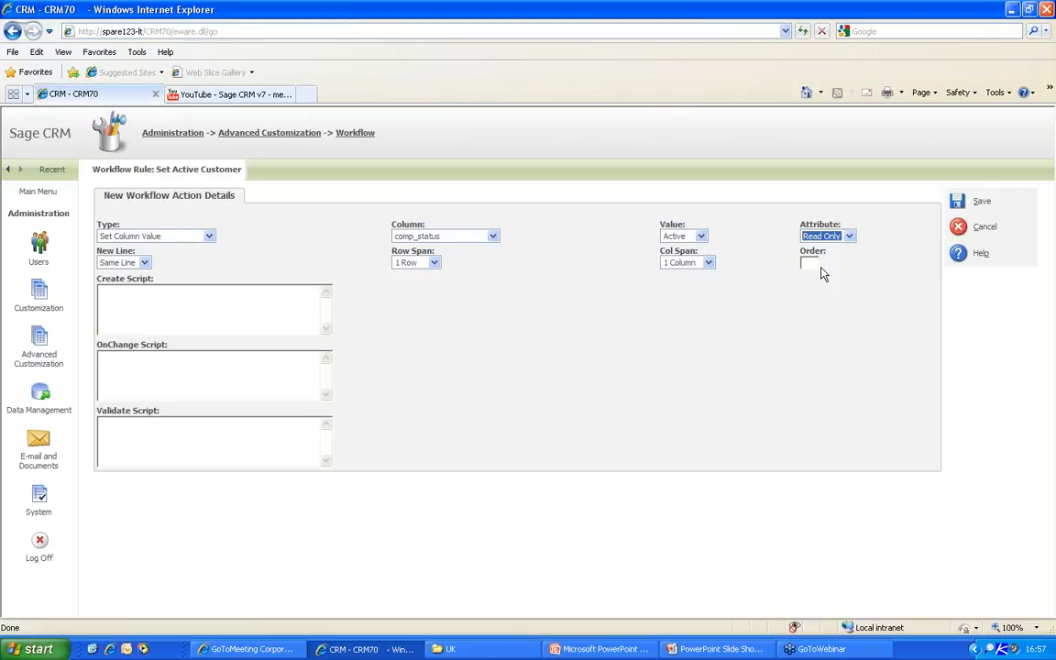
left_click(958, 201)
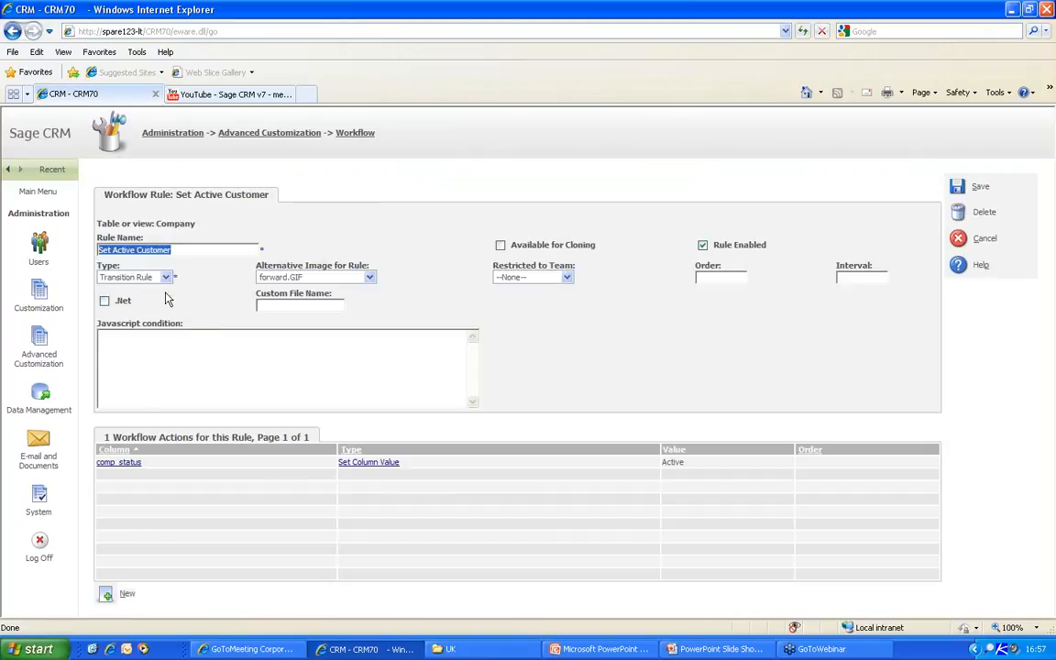
left_click(106, 594)
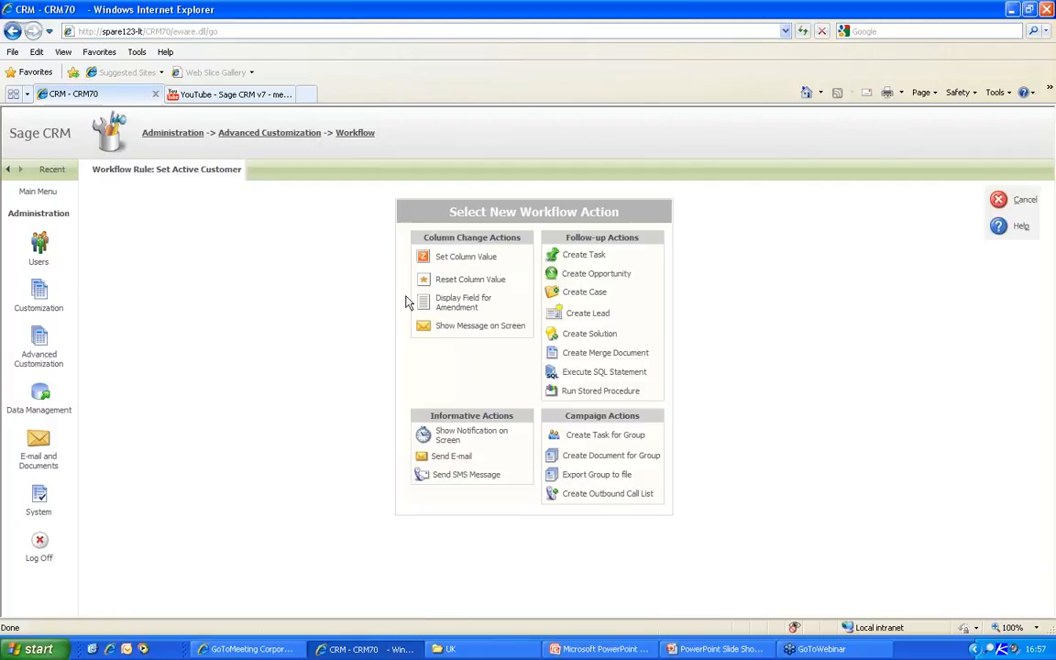
left_click(424, 259)
- Add a read-only action setting comp_type to Customer, allow cloning, and save the rule
left_click(422, 236)
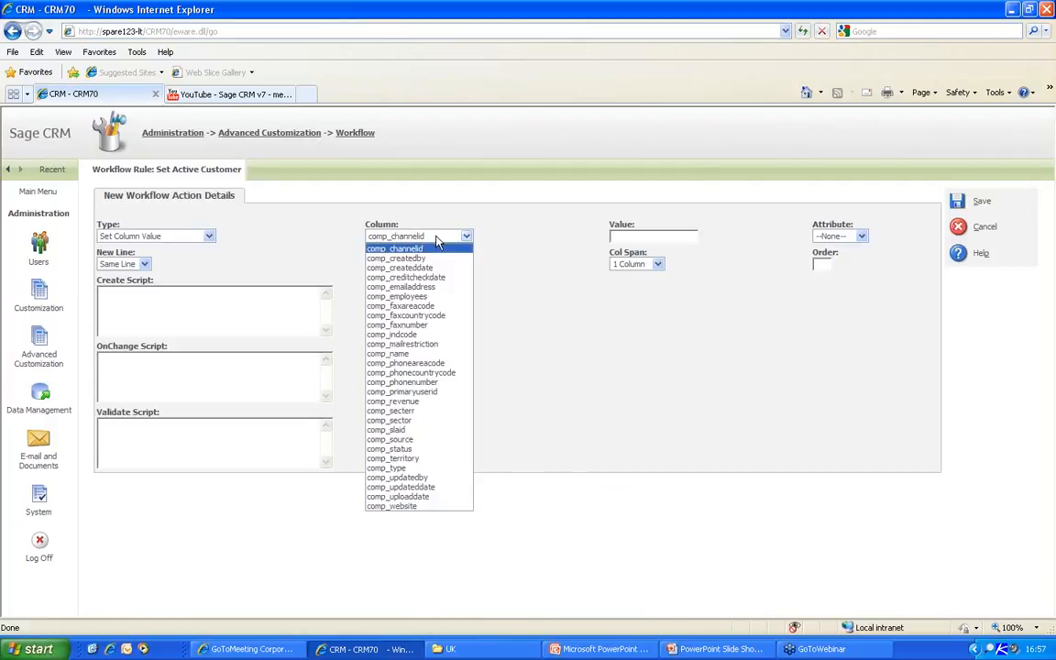
left_click(403, 467)
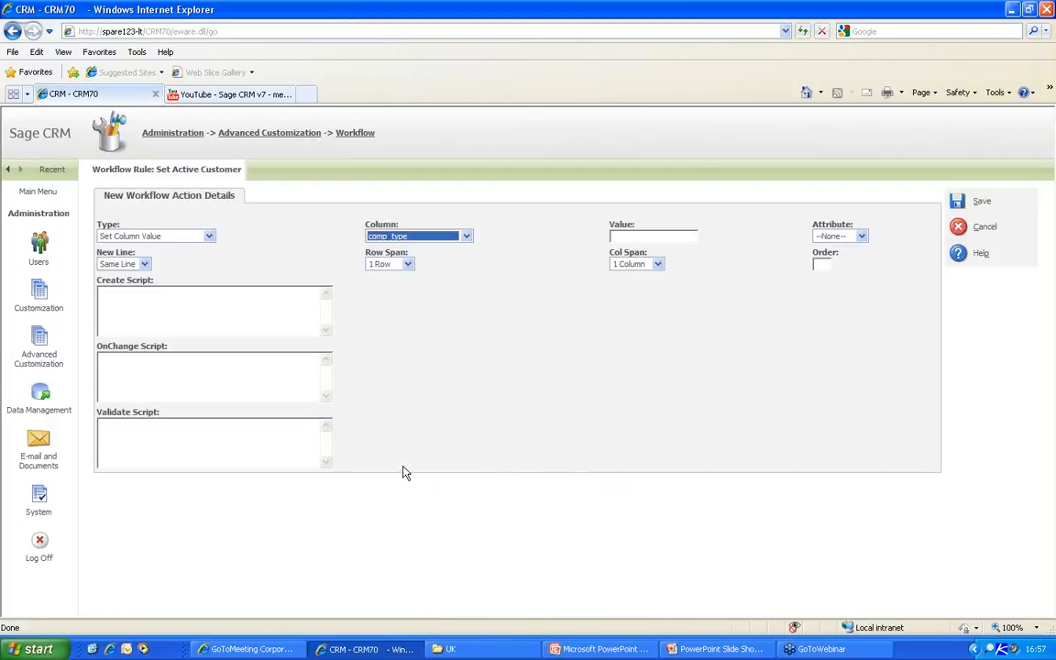
left_click(665, 235)
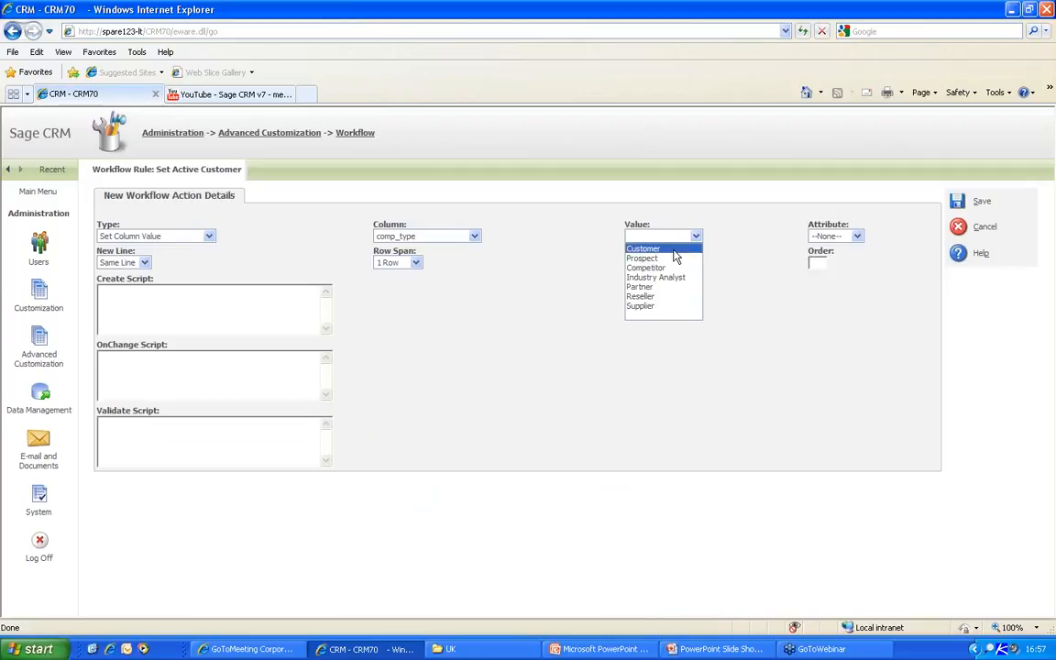
left_click(674, 252)
left_click(836, 236)
left_click(833, 268)
left_click(958, 203)
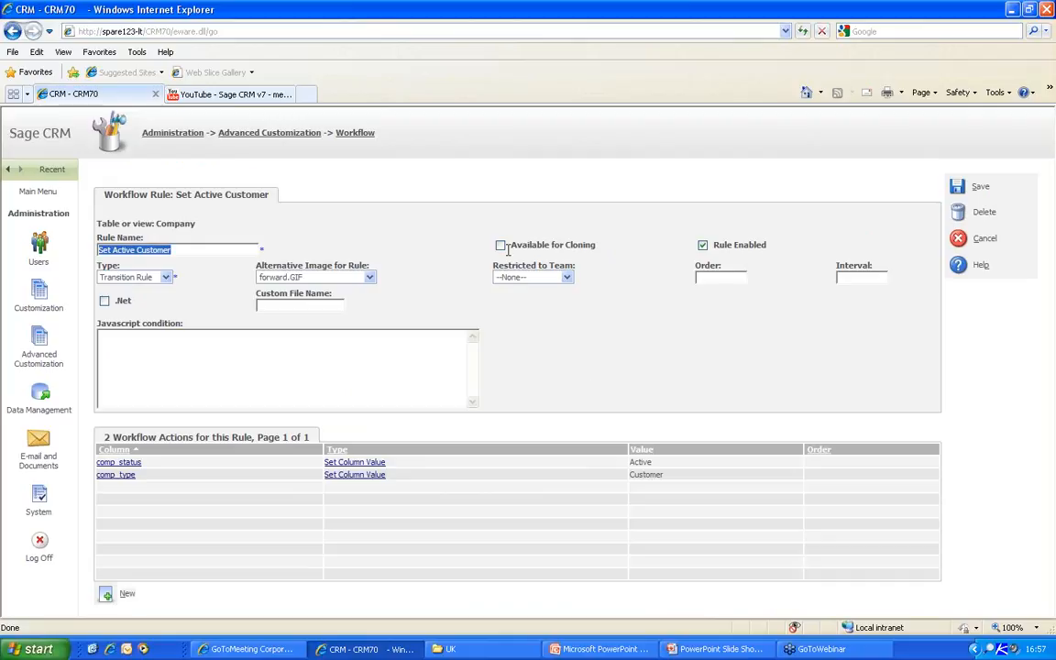
left_click(500, 246)
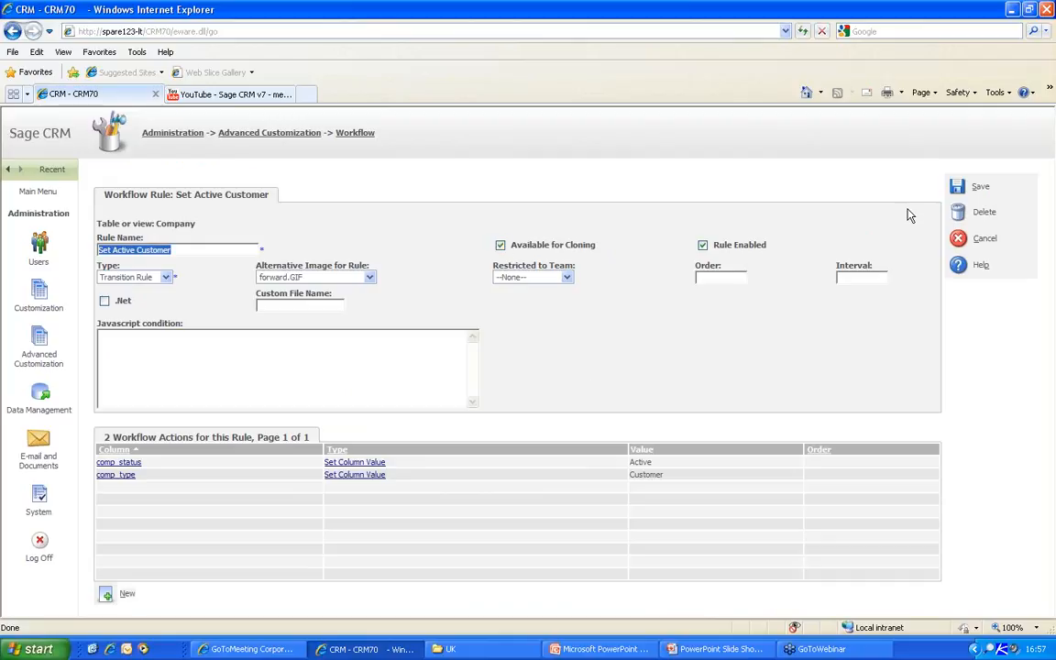
left_click(959, 190)
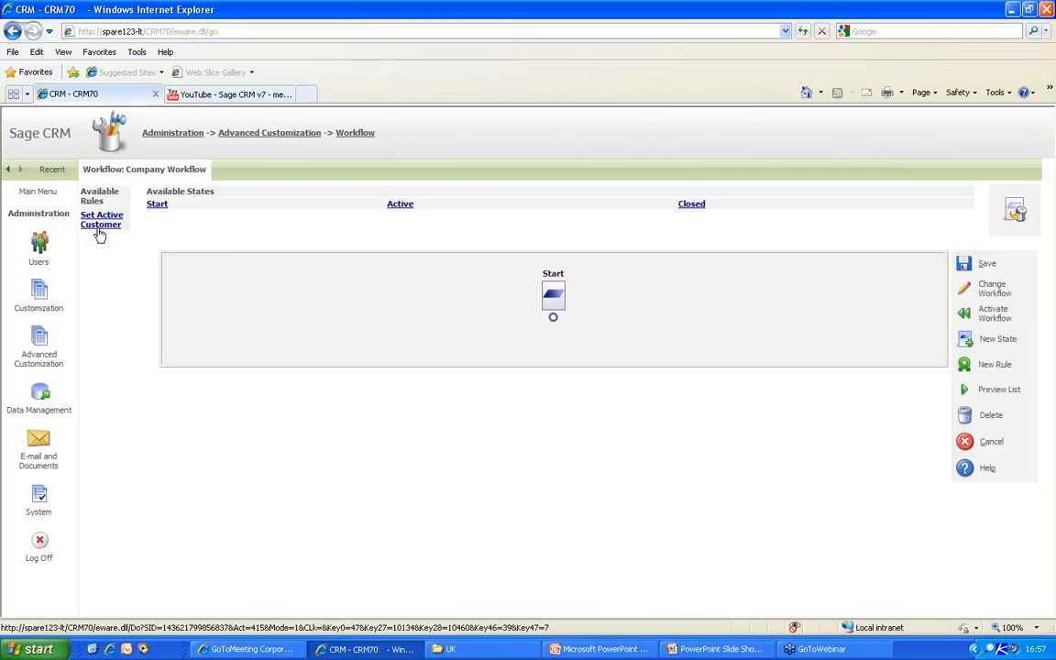
- Attach Set Active Customer below Start and place the Active state after it
left_click_drag(100, 232, 552, 317)
left_click_drag(395, 209, 524, 362)
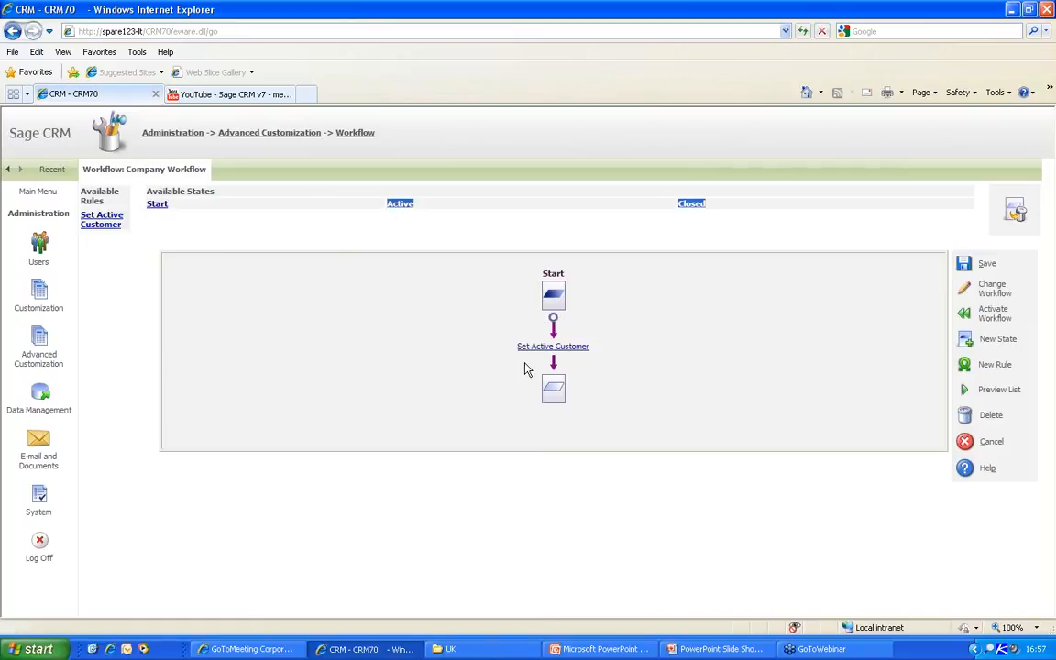
left_click(381, 212)
left_click(379, 224)
left_click_drag(403, 211, 552, 390)
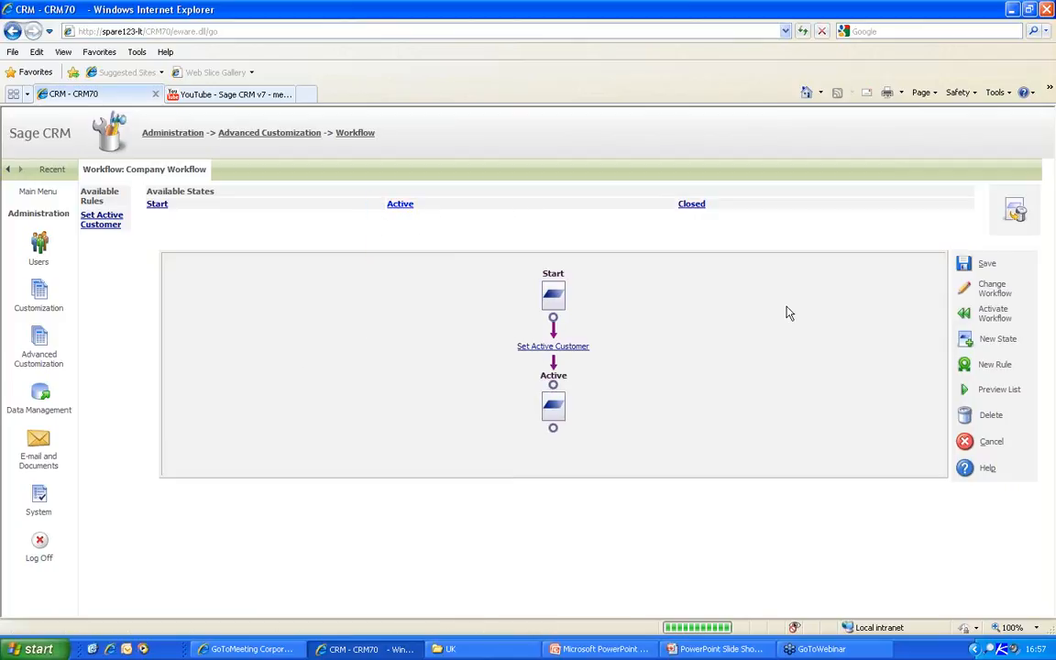
- Clone Set Active Customer into a new enabled rule named 'Set Closed Customer' and save it
left_click(965, 364)
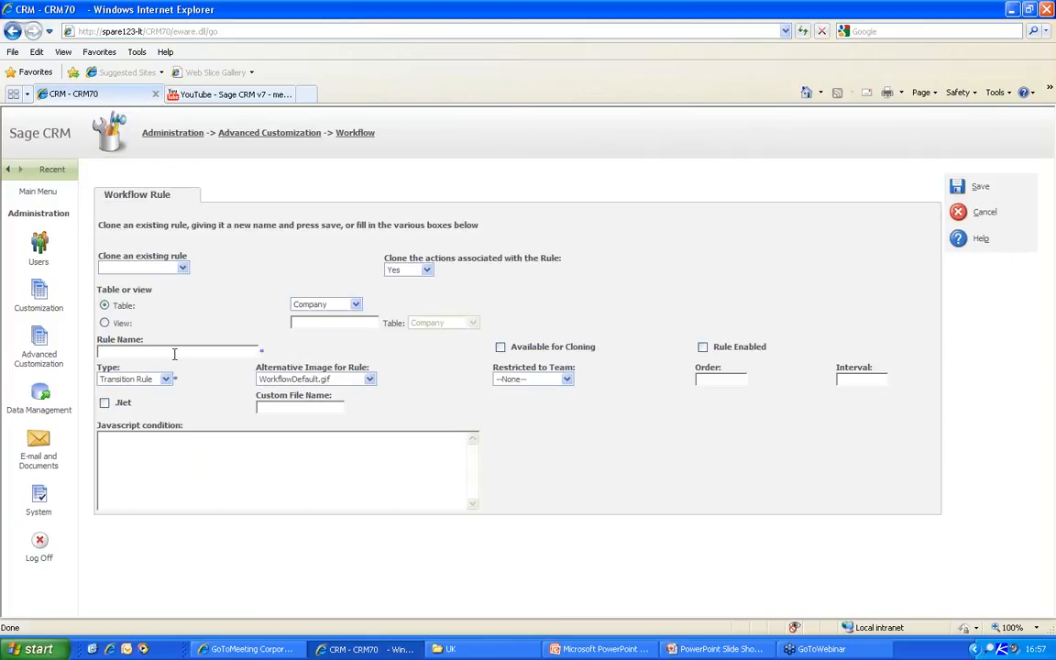
left_click(180, 267)
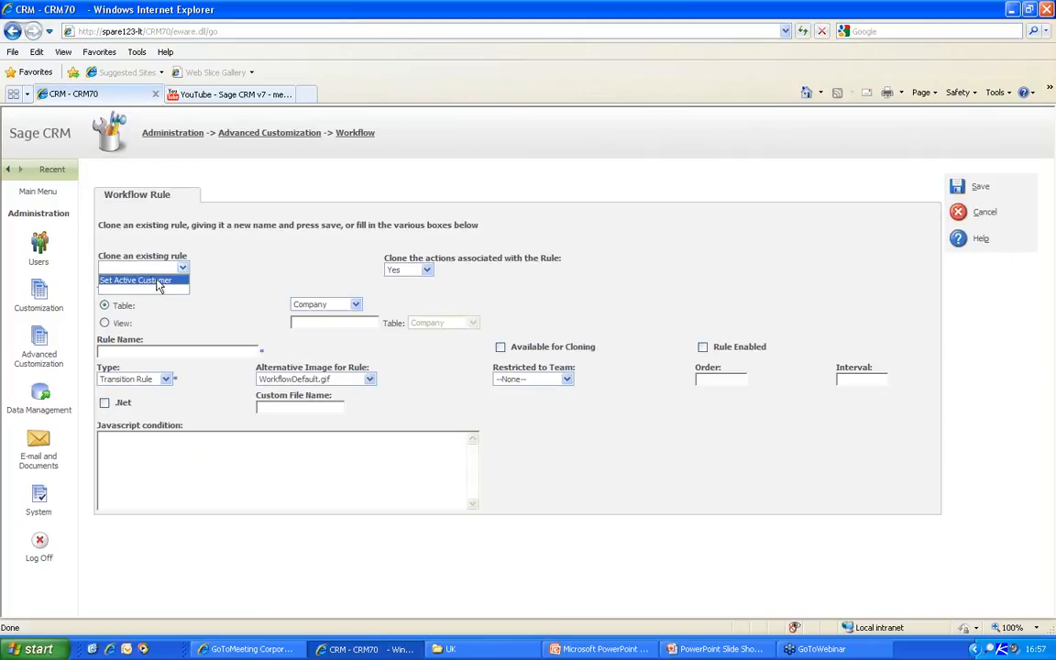
left_click(157, 289)
left_click(154, 350)
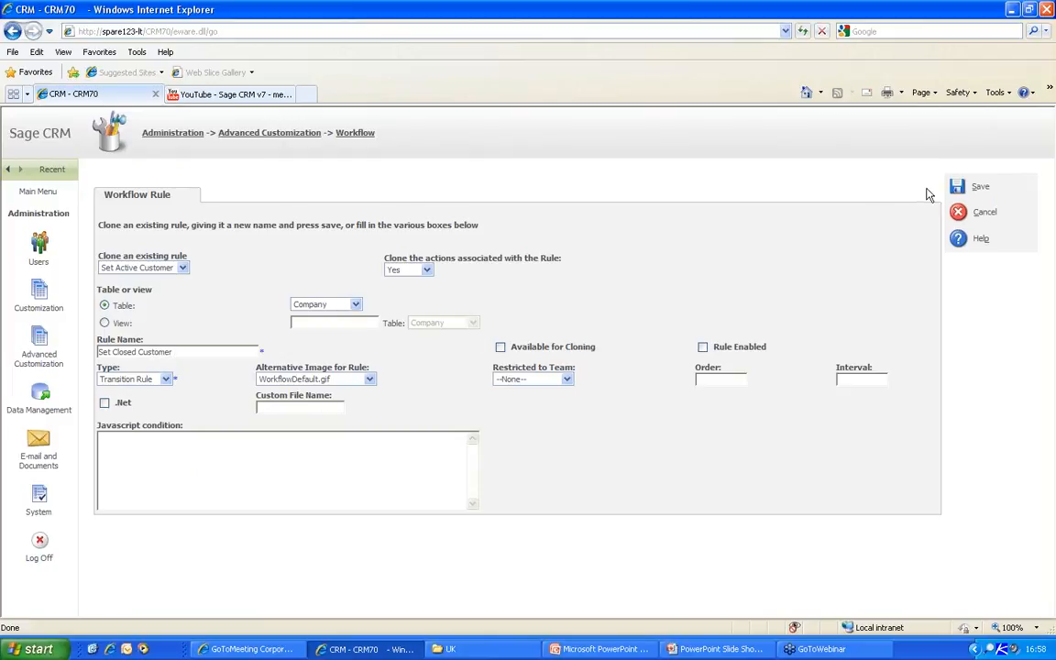
left_click(702, 348)
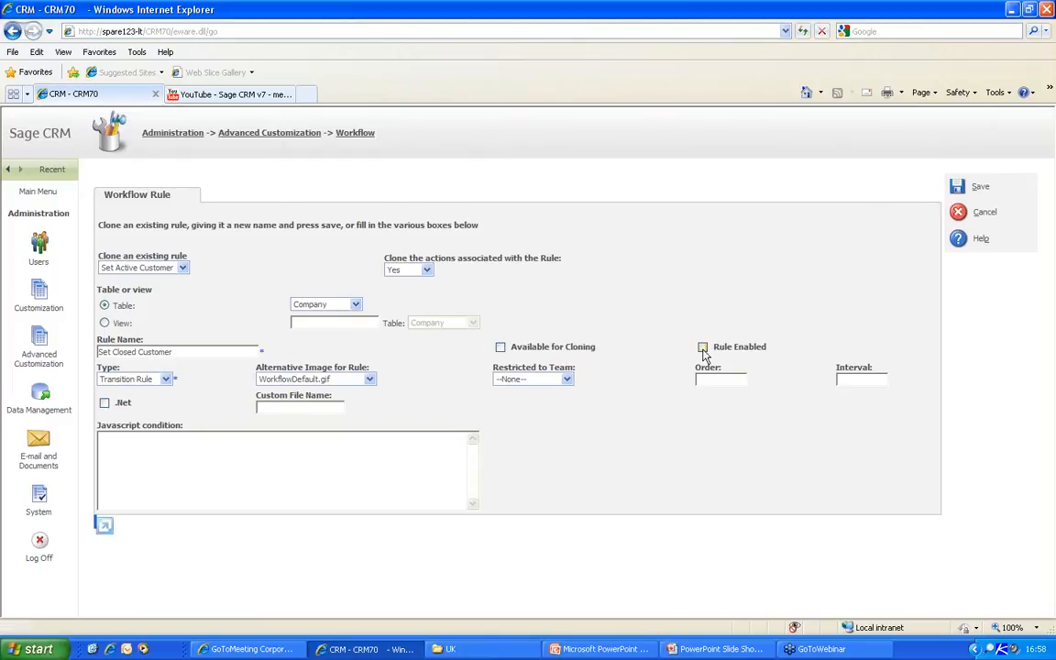
left_click(960, 195)
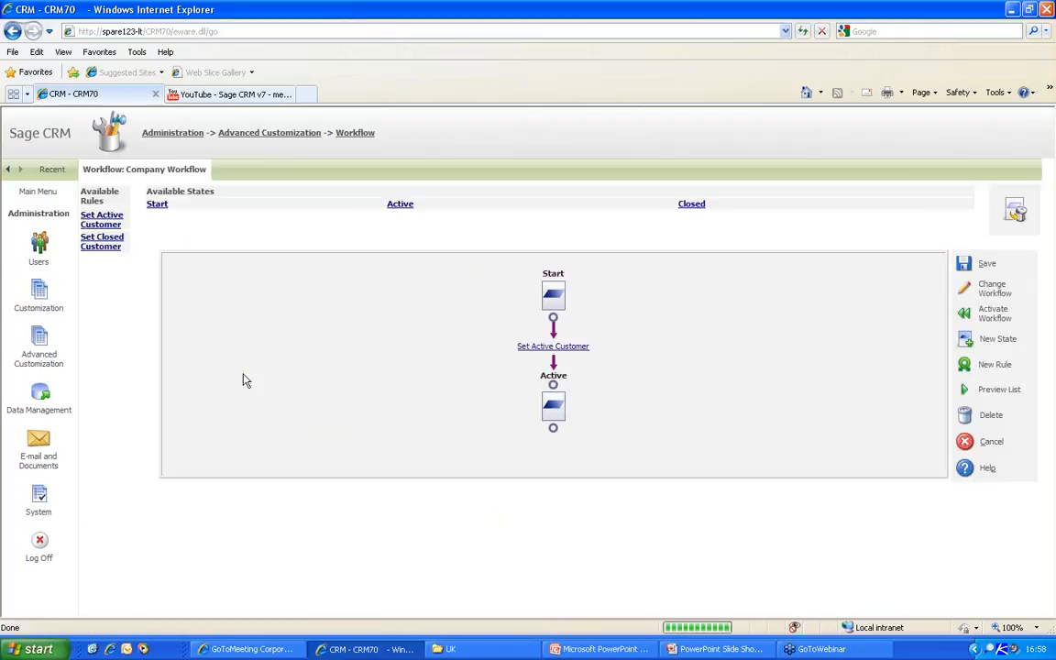
- Change Set Closed Customer's comp_status value to Closed, then link Active through it to Closed
left_click(101, 246)
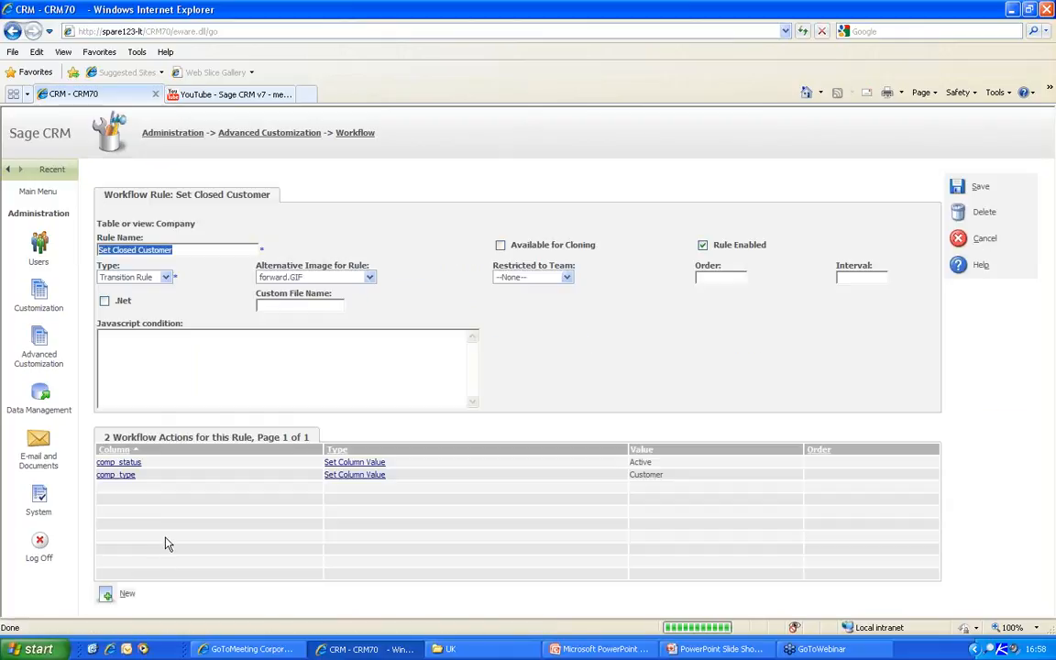
left_click(365, 462)
left_click(683, 235)
left_click(678, 268)
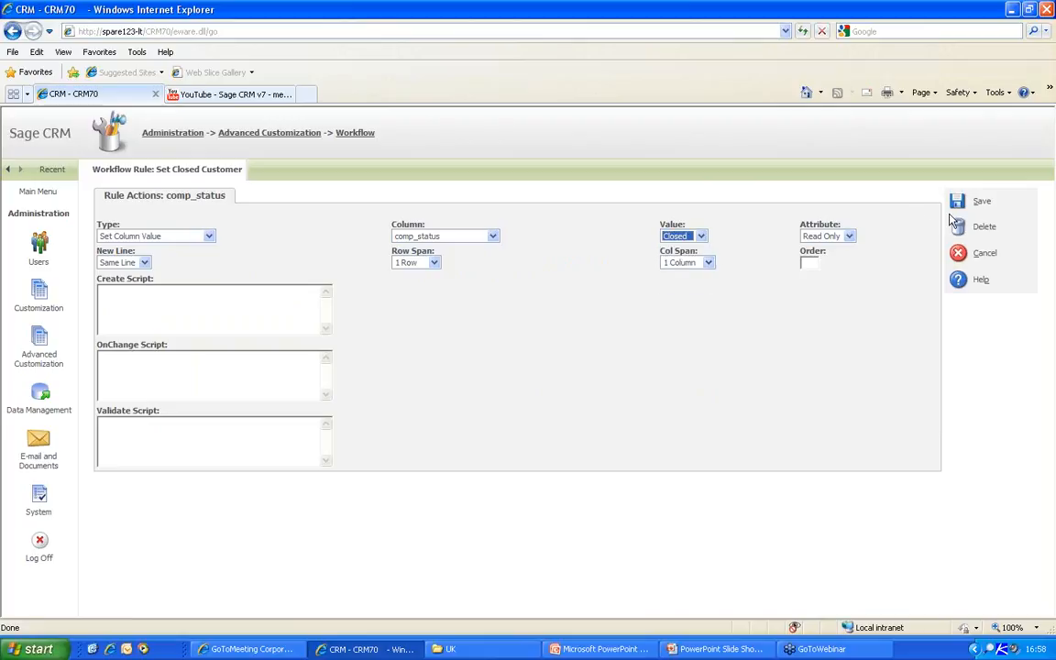
left_click(977, 200)
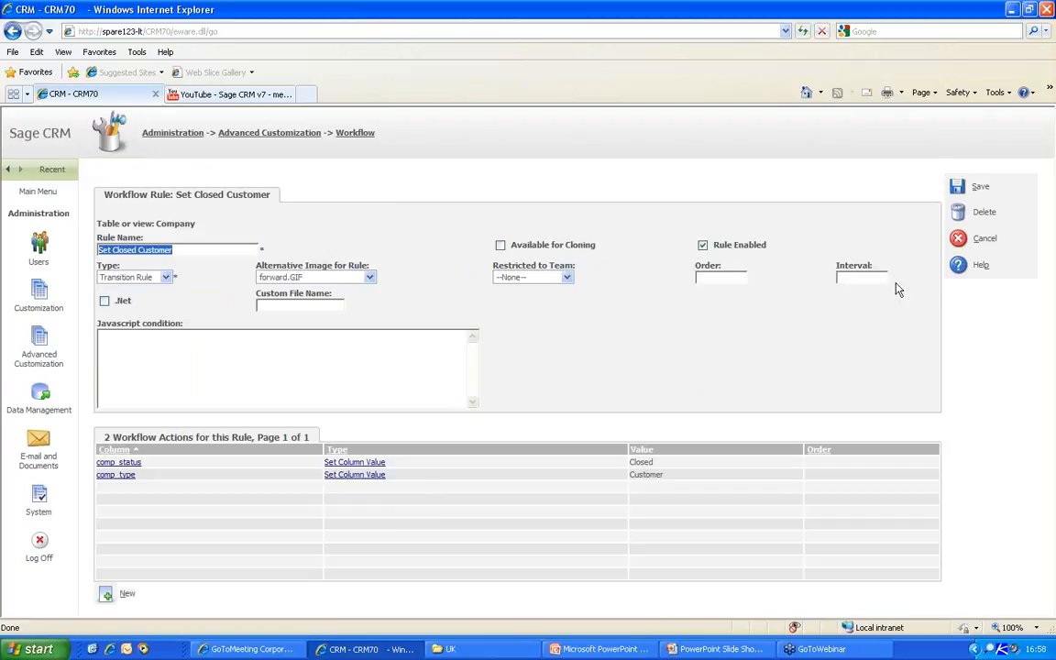
left_click(957, 188)
left_click_drag(110, 243, 554, 430)
left_click_drag(692, 205, 568, 515)
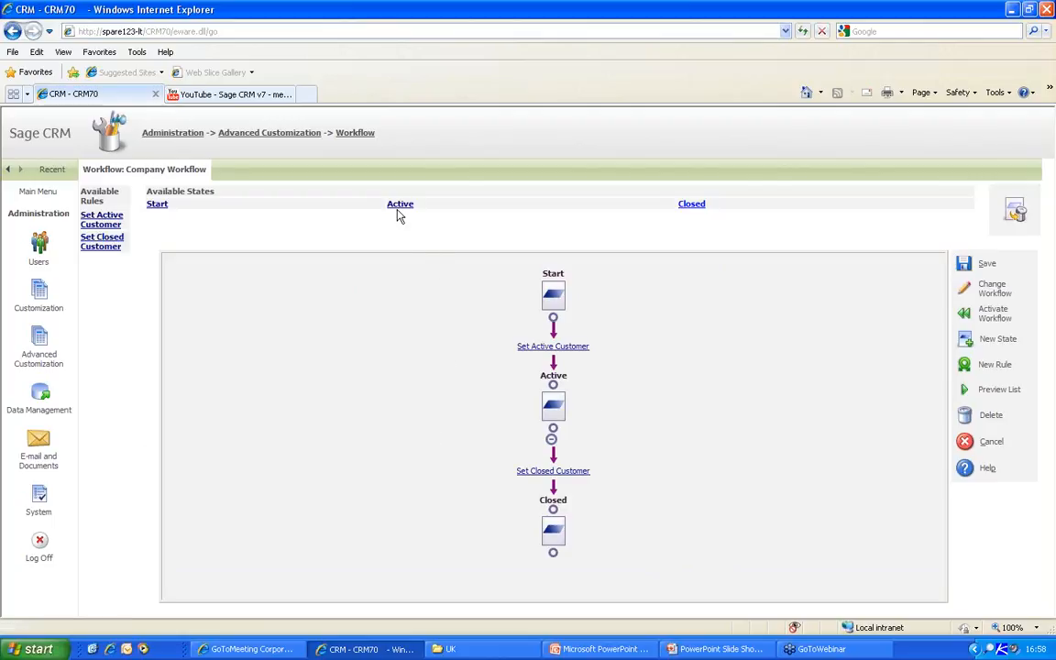
- Link Closed back to Active via Set Active Customer and activate the Company Workflow
left_click_drag(397, 213, 473, 230)
left_click_drag(93, 233, 554, 555)
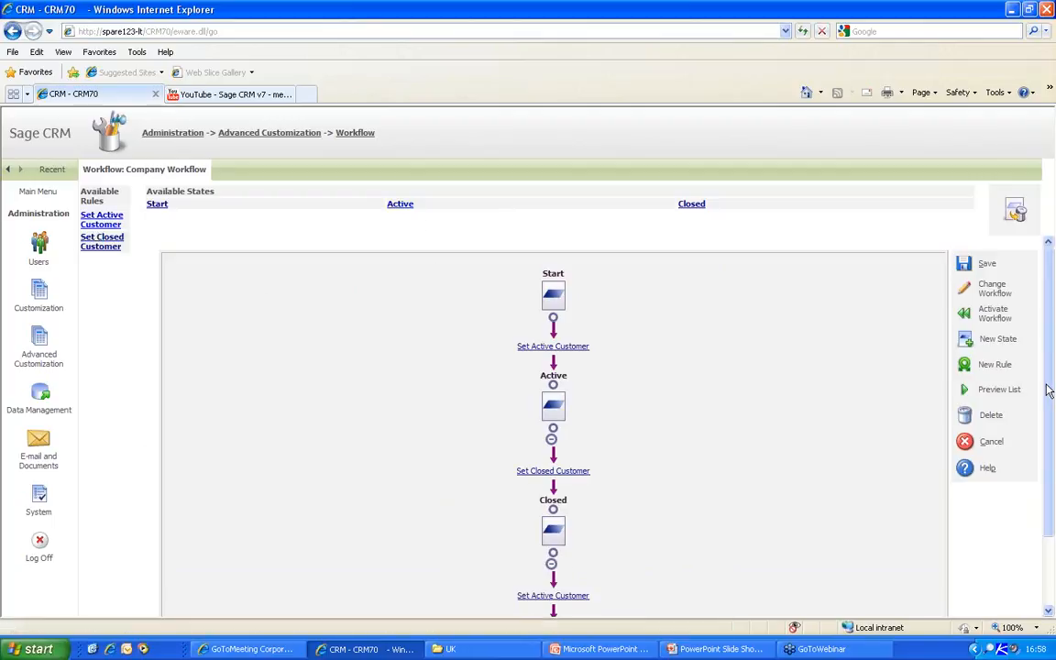
scroll(1050, 386, "down", 2)
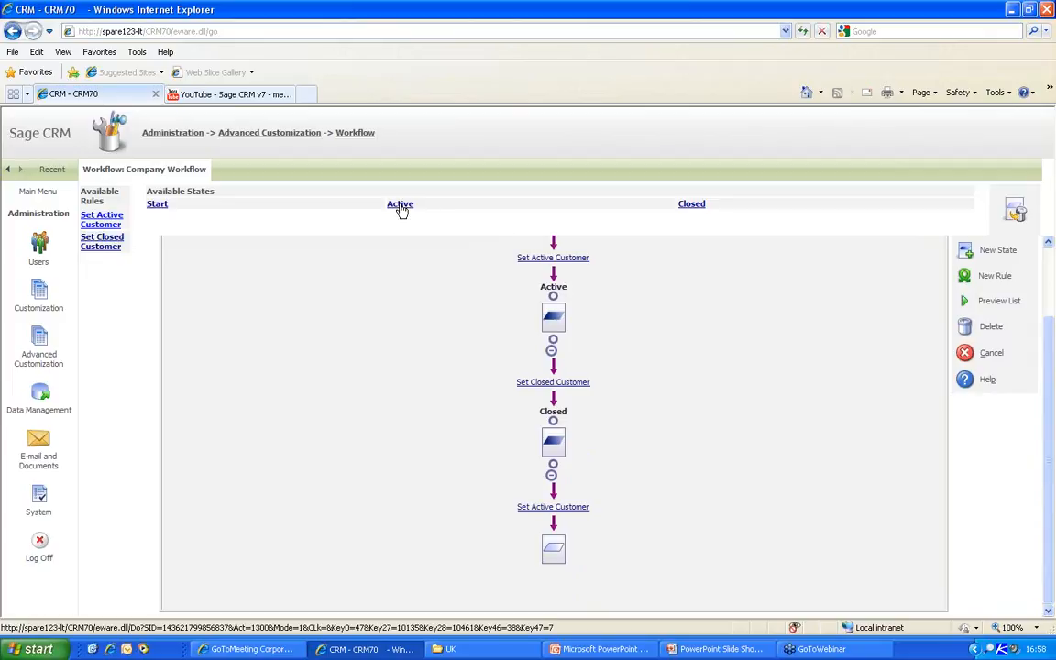
left_click_drag(544, 541, 550, 545)
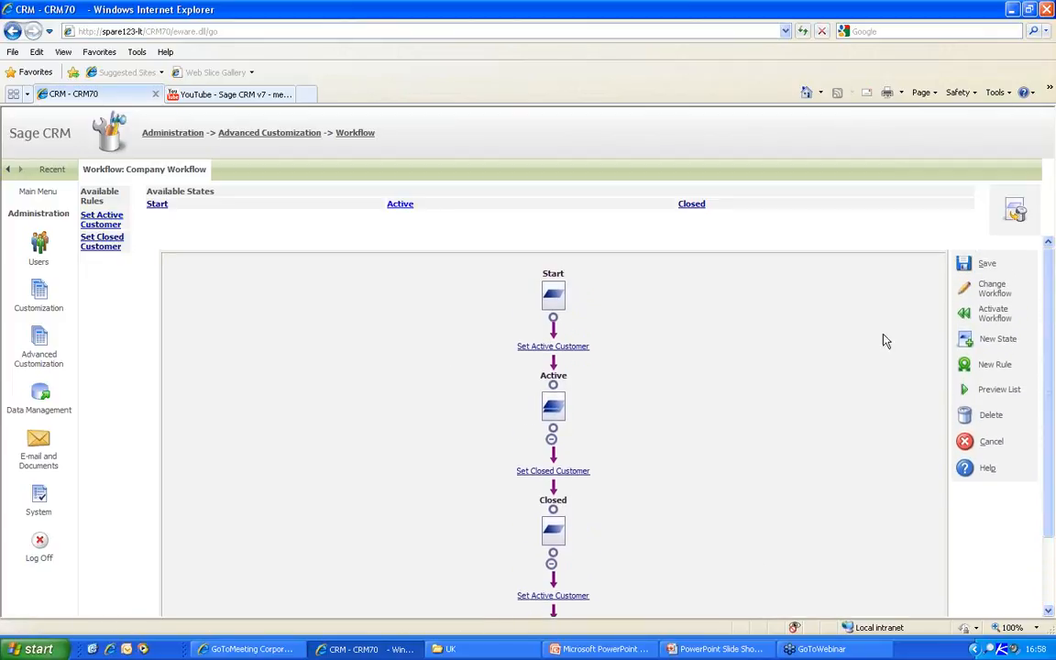
left_click(962, 313)
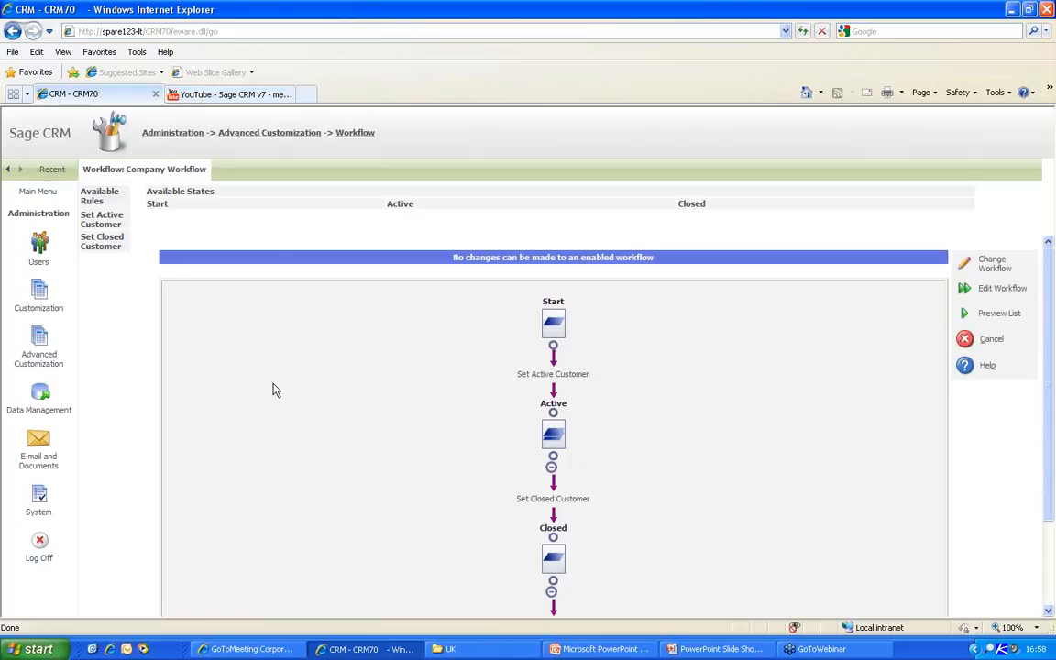
left_click(31, 194)
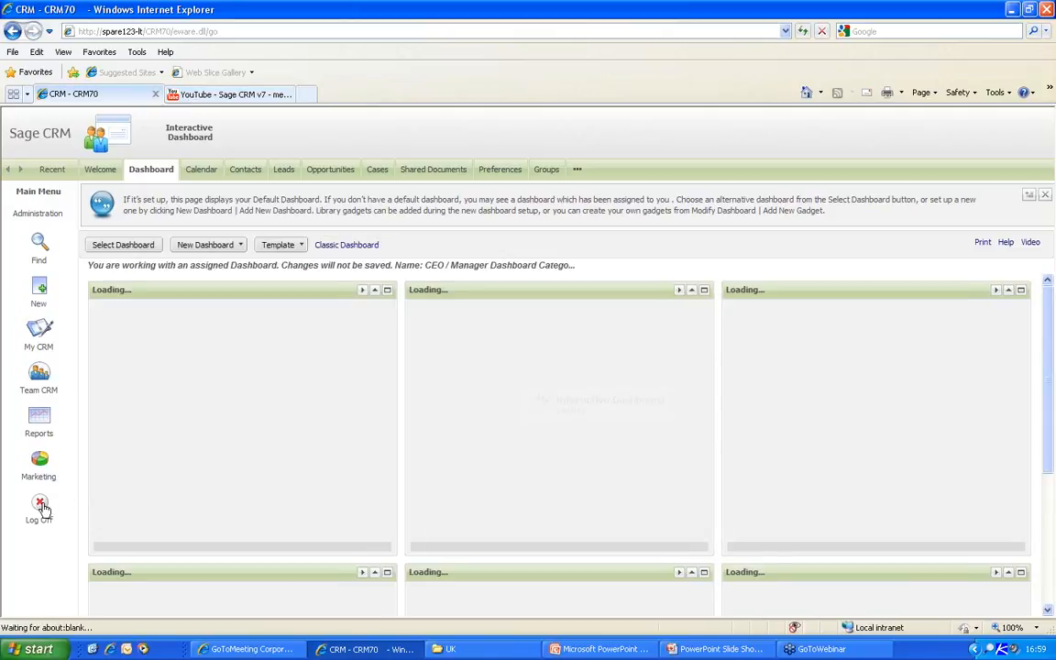
- Log off and sign in with the sales user's user name, correcting it after a failed attempt
left_click(39, 507)
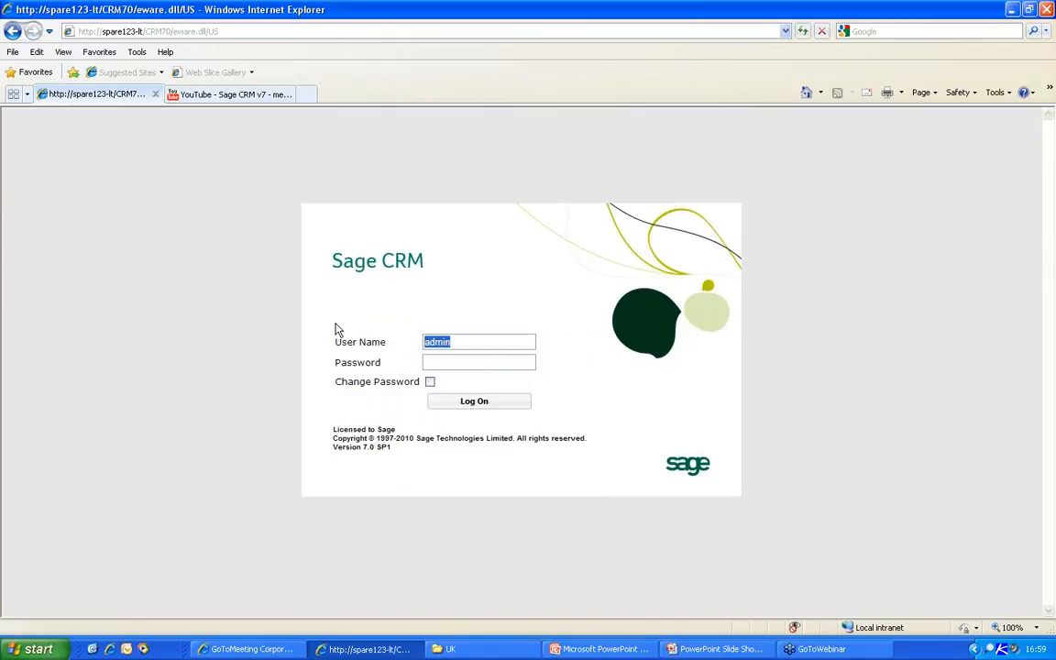
type("m")
type("bden")
key("Return")
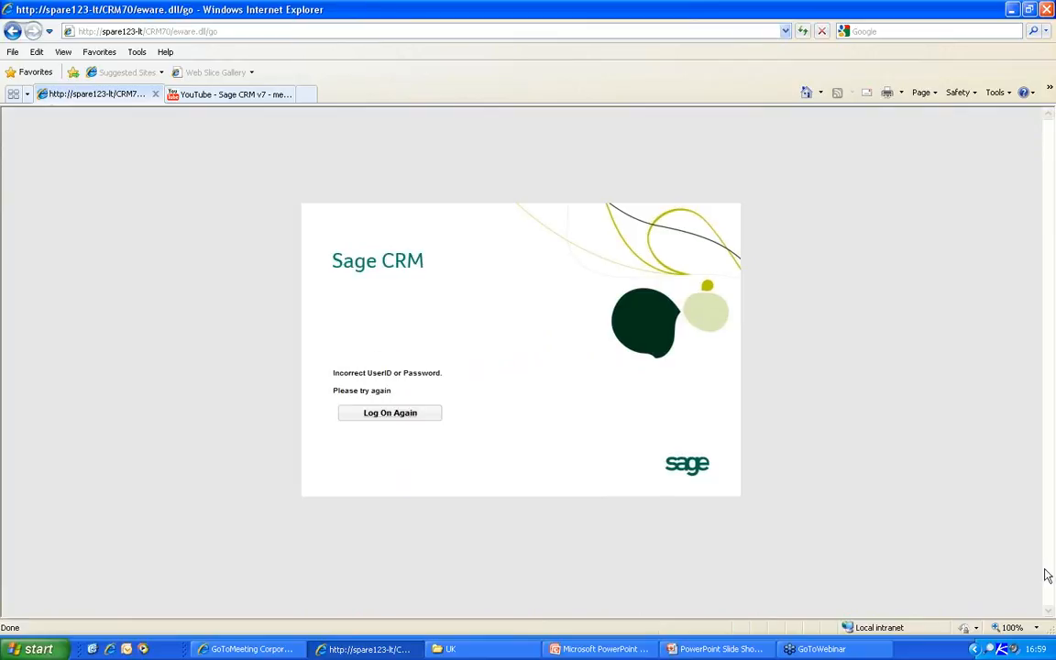
left_click(385, 412)
type("ebdenm")
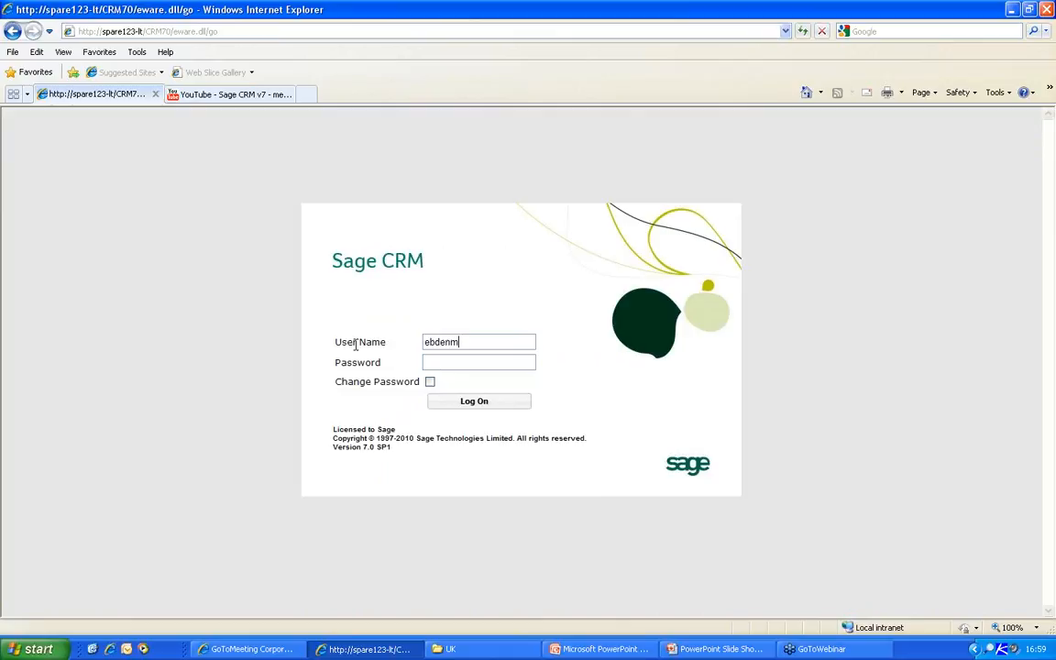
key("Return")
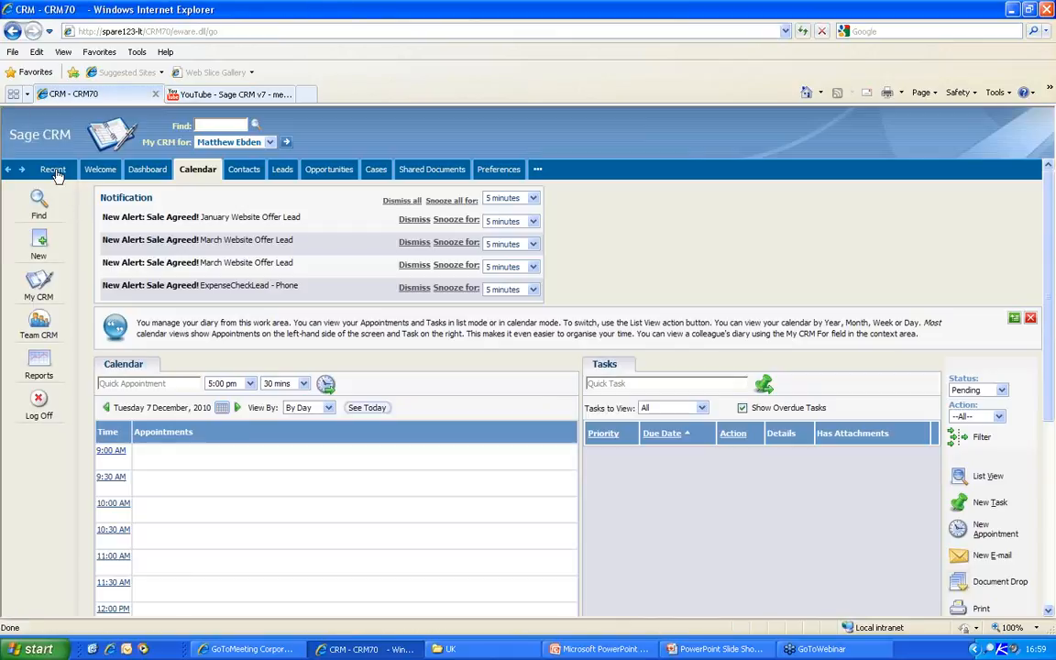
left_click(55, 175)
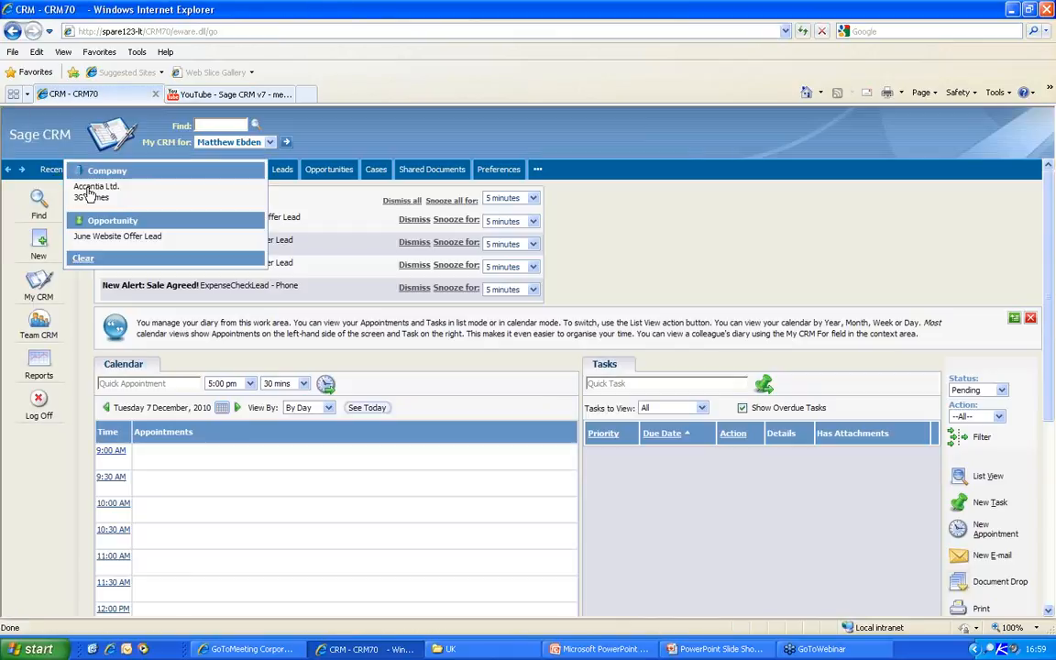
- Open the 3G Homes company and set it to Active Customer, then save
left_click(89, 198)
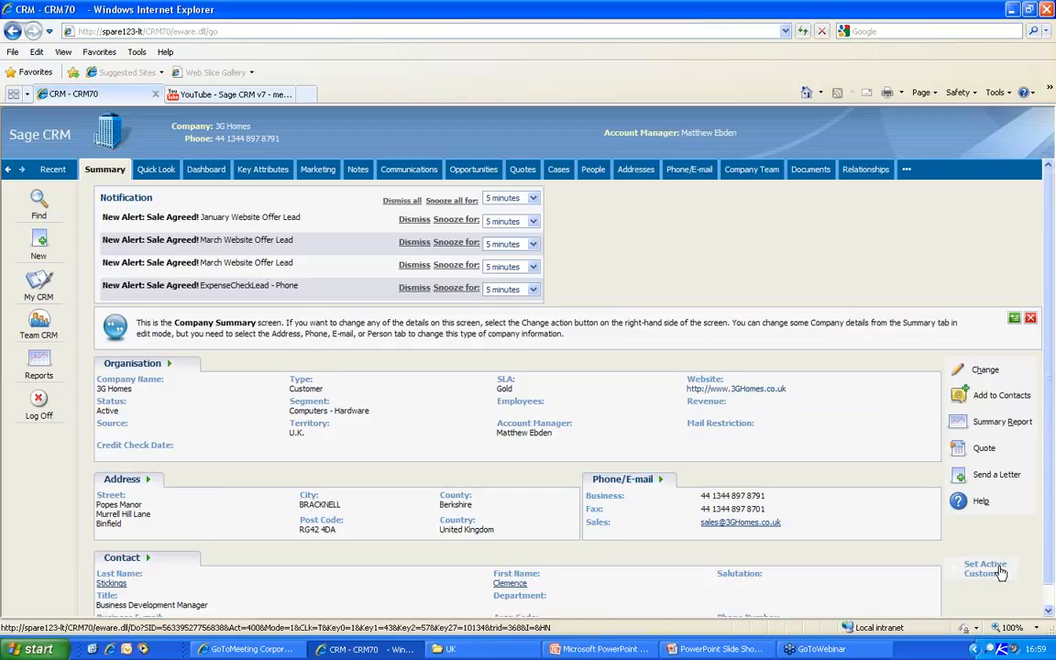
scroll(998, 561, "down", 1)
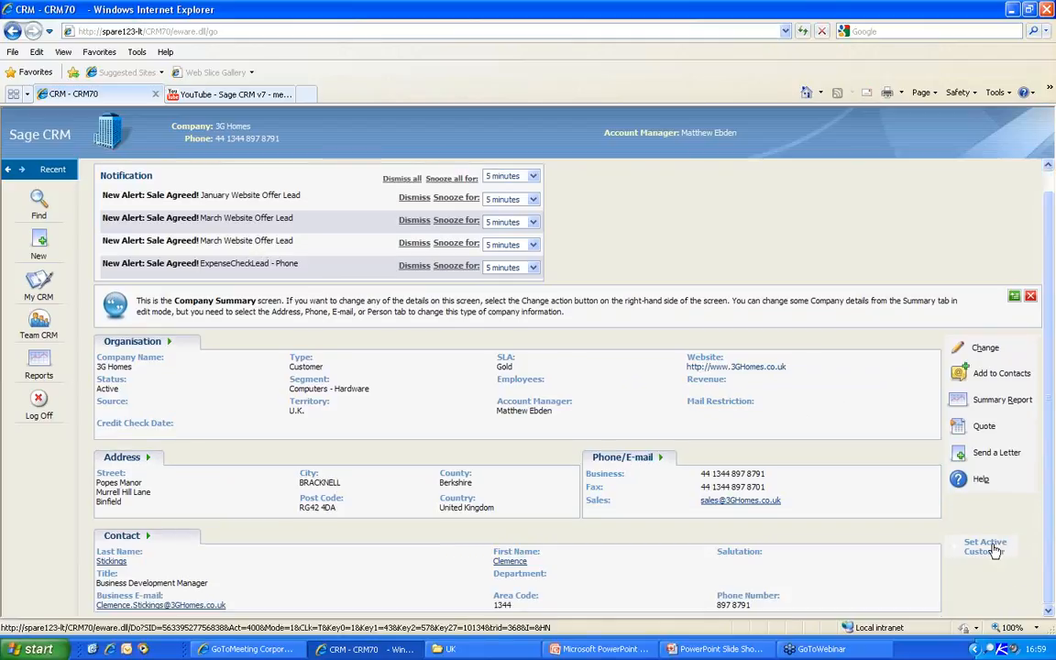
left_click(993, 549)
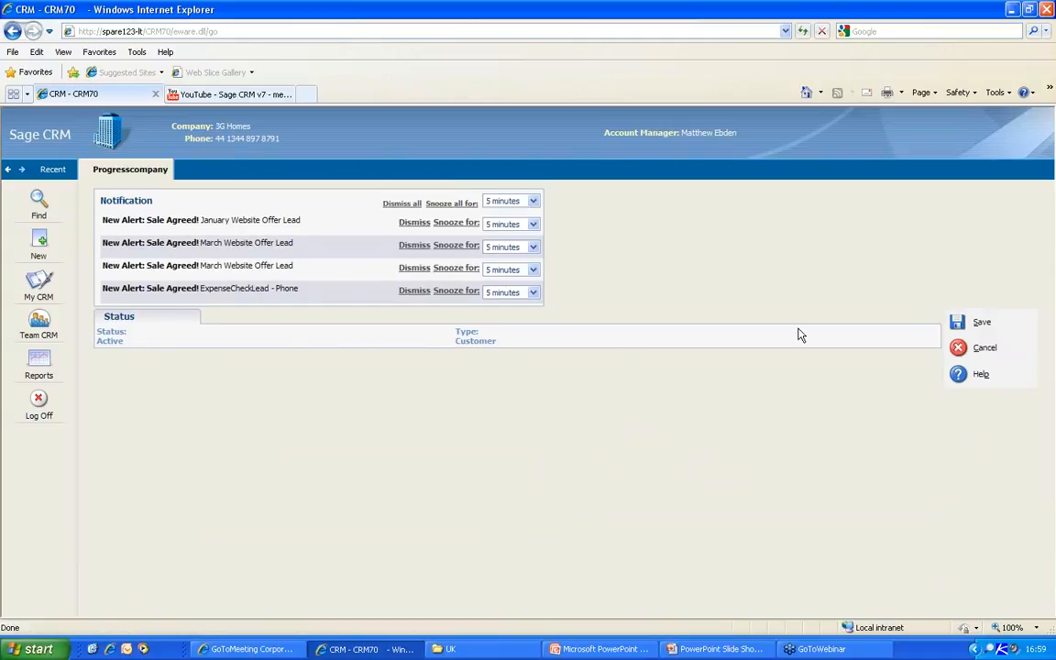
left_click(959, 322)
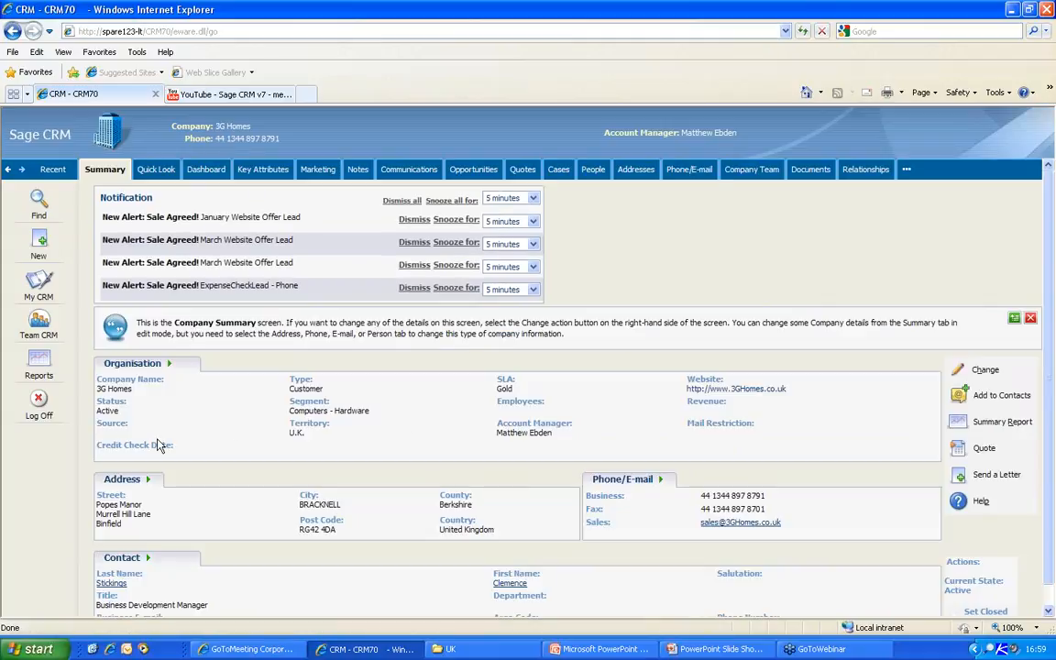
left_click_drag(119, 410, 95, 410)
- Set 3G Homes to Closed Customer, save, and return to the PowerPoint slide show
scroll(1008, 550, "down", 1)
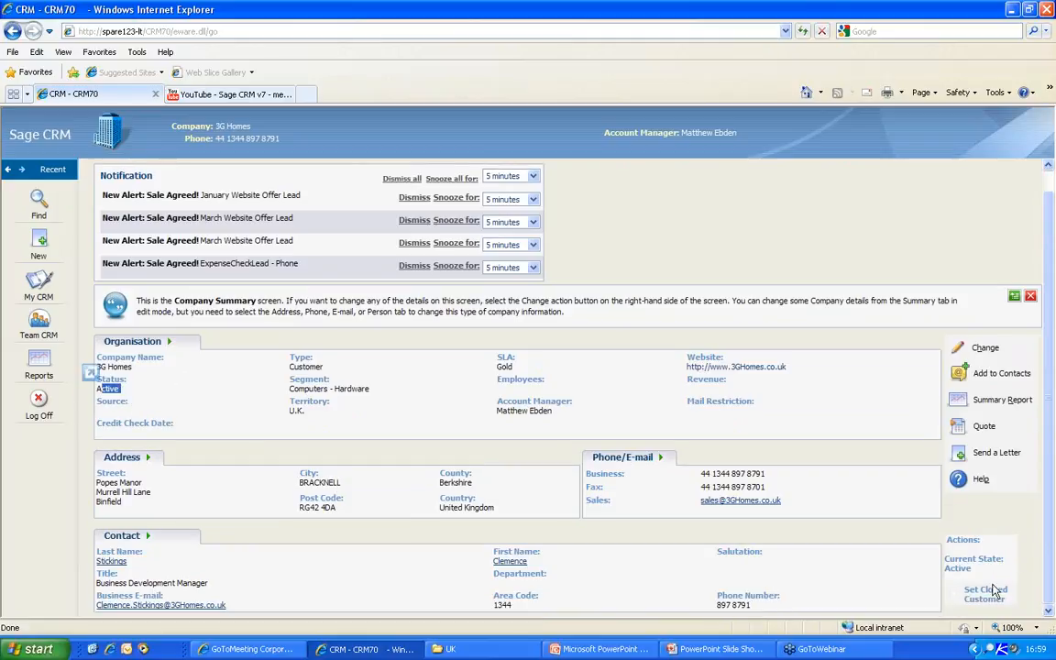
left_click(986, 593)
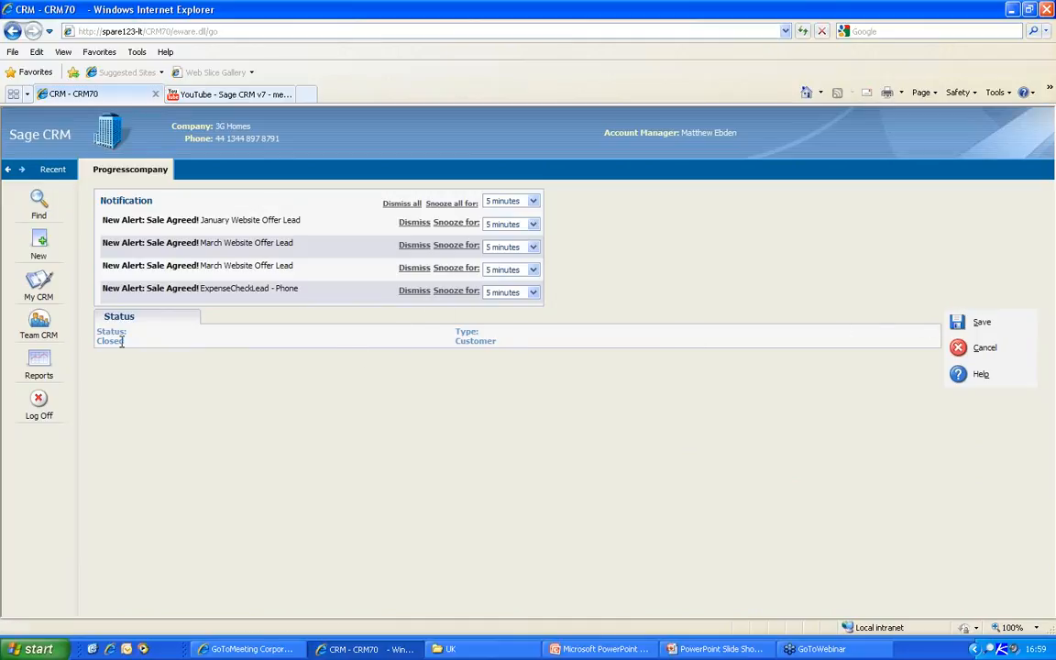
left_click(977, 322)
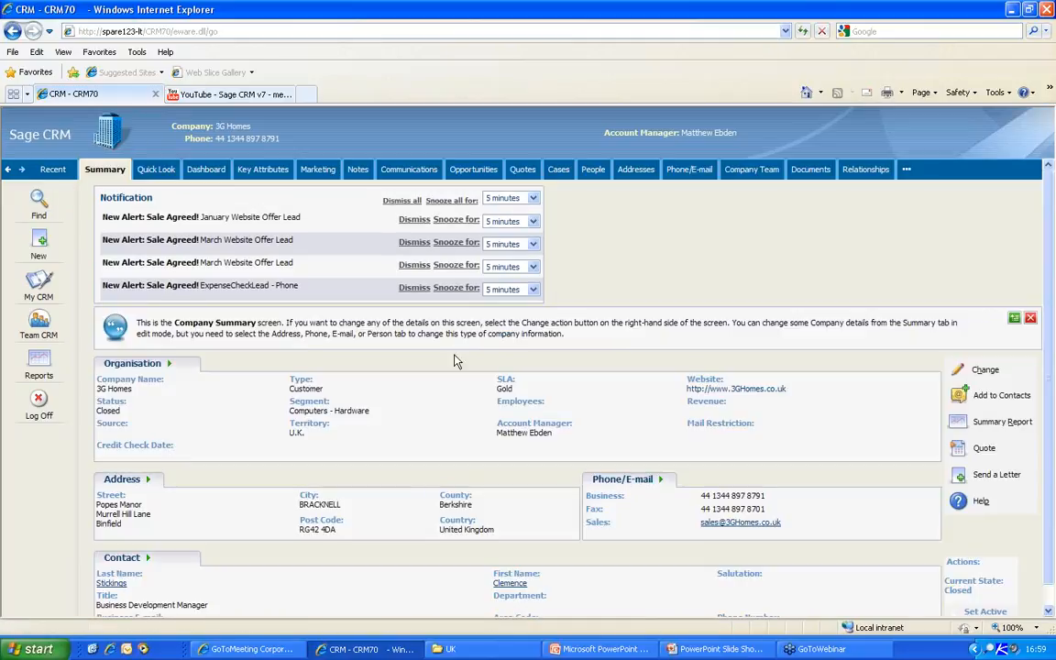
scroll(1051, 426, "down", 1)
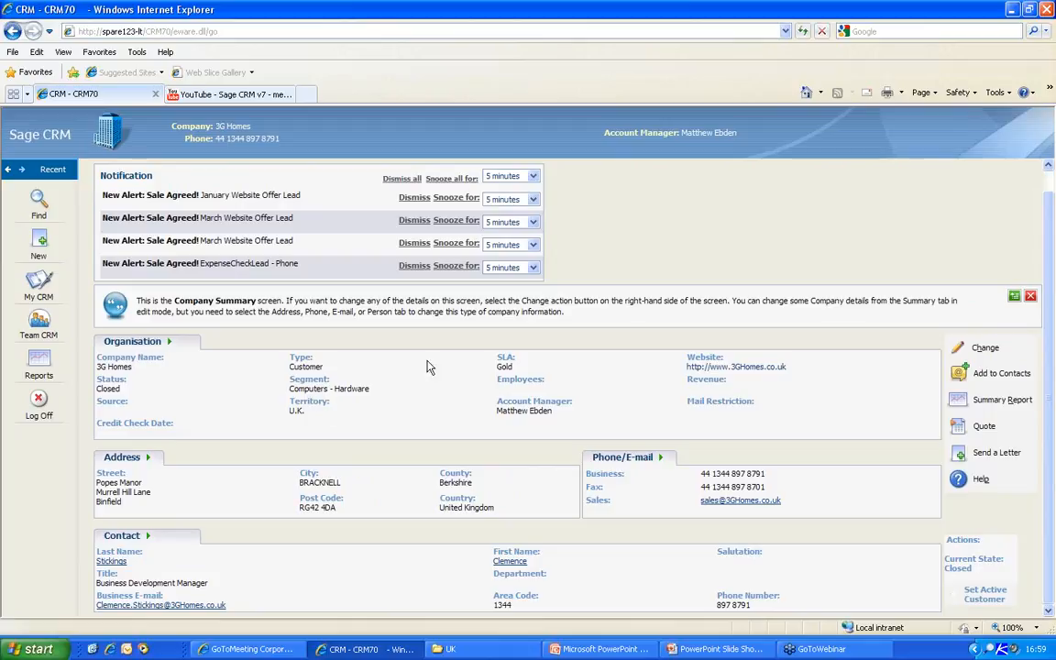
key("alt+Tab")
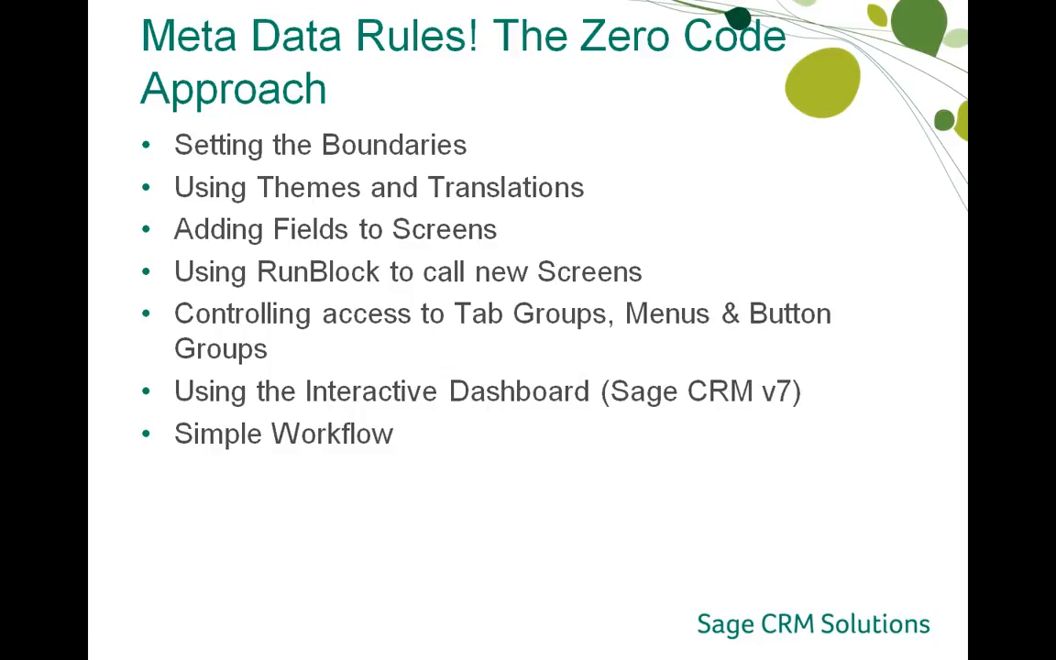
- Advance the PowerPoint slide show to the Q&A slide
key("Right")
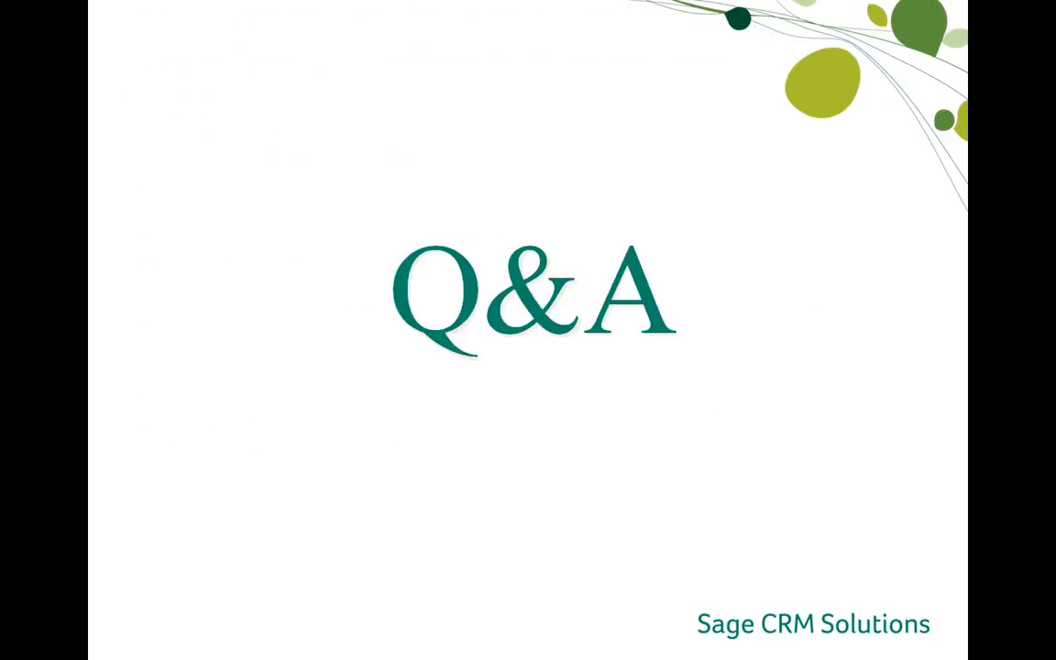